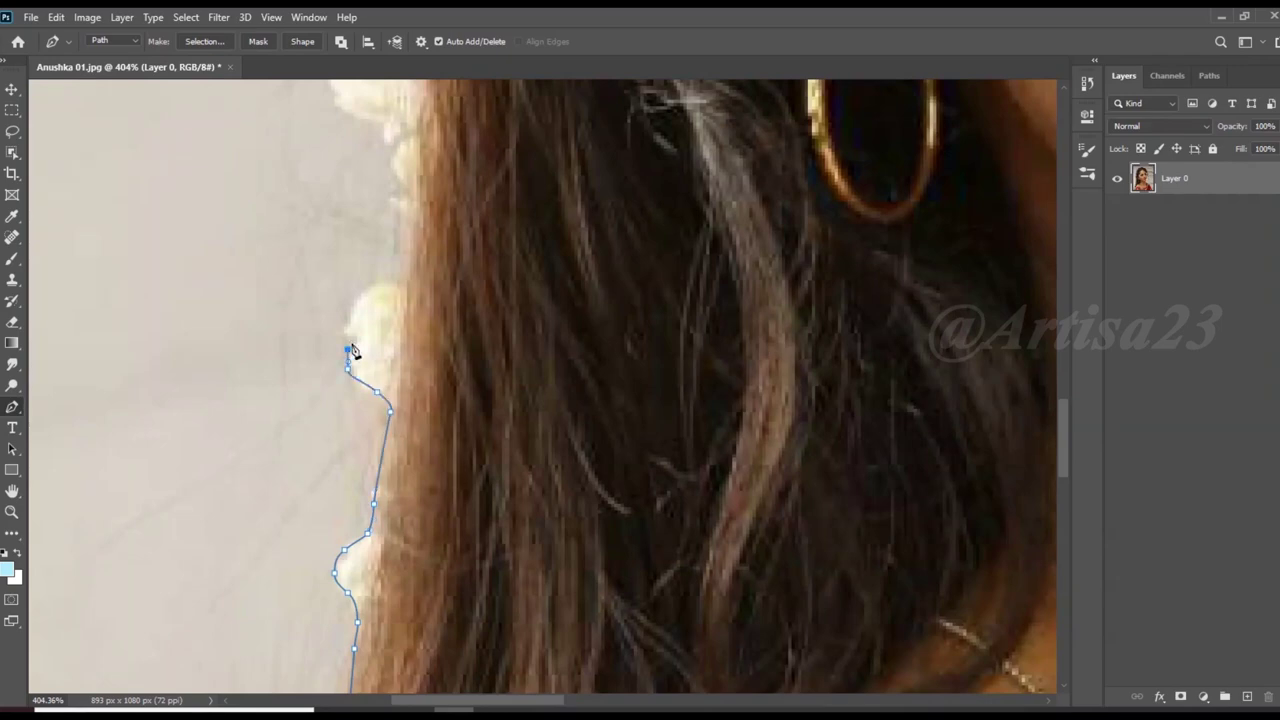
Place pen anchors up the hair's outer edge on the left side
{"action": "scroll", "coordinate": [390, 290], "scroll_direction": "up", "scroll_amount": 3}
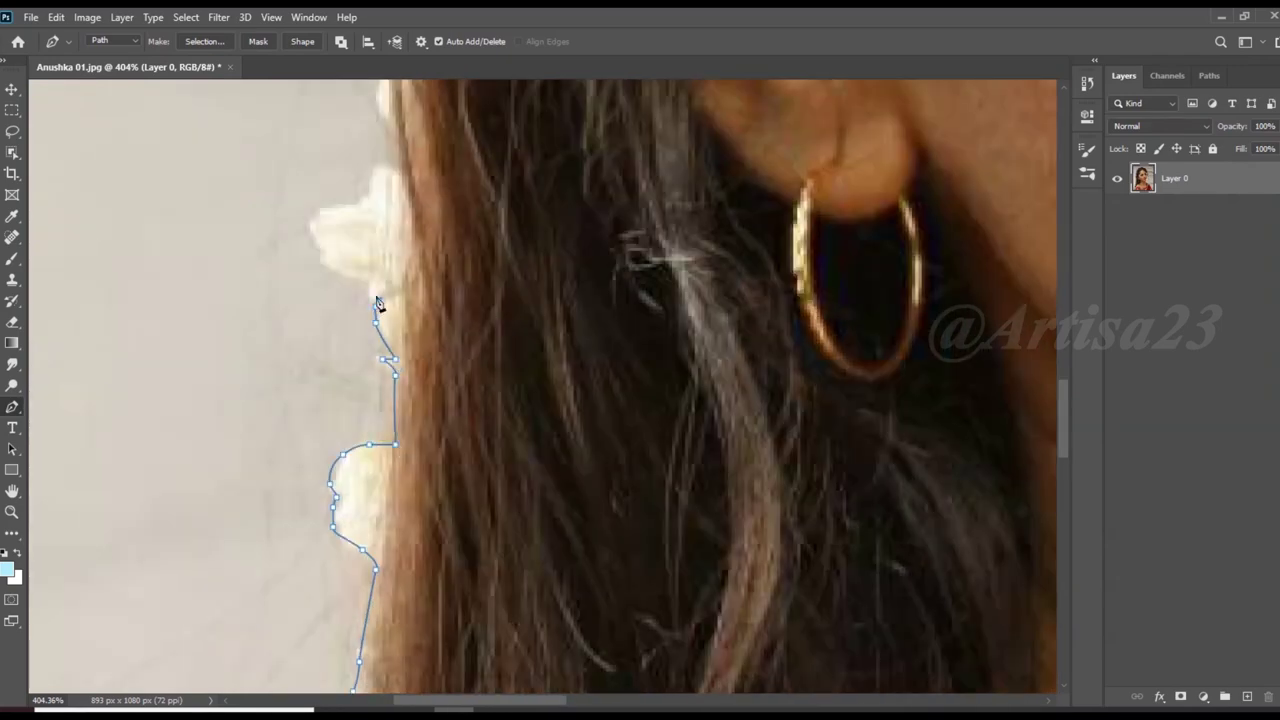
{"action": "scroll", "coordinate": [378, 303], "scroll_direction": "up", "scroll_amount": 3}
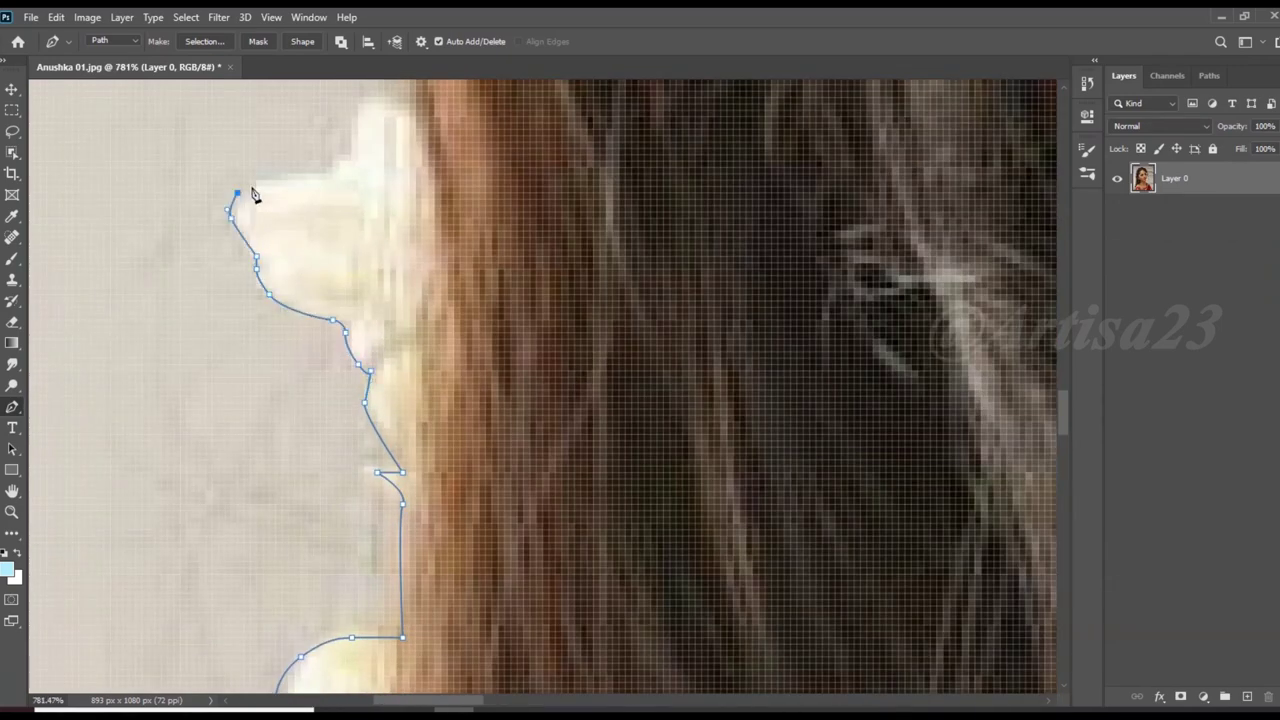
{"action": "scroll", "coordinate": [356, 165], "scroll_direction": "up", "scroll_amount": 5}
{"action": "left_click", "coordinate": [337, 397]}
{"action": "left_click", "coordinate": [333, 238]}
{"action": "left_click", "coordinate": [346, 212]}
{"action": "left_click", "coordinate": [339, 181]}
{"action": "scroll", "coordinate": [310, 395], "scroll_direction": "up", "scroll_amount": 4}
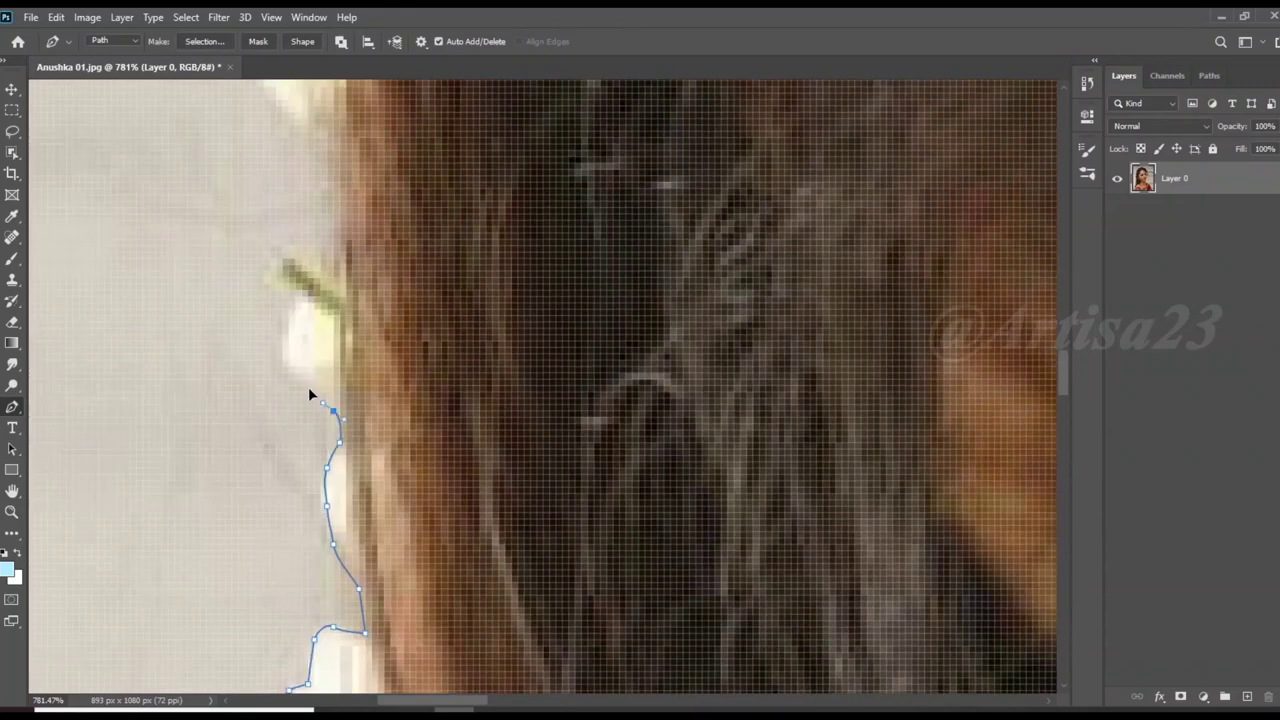
{"action": "scroll", "coordinate": [331, 181], "scroll_direction": "down", "scroll_amount": 2}
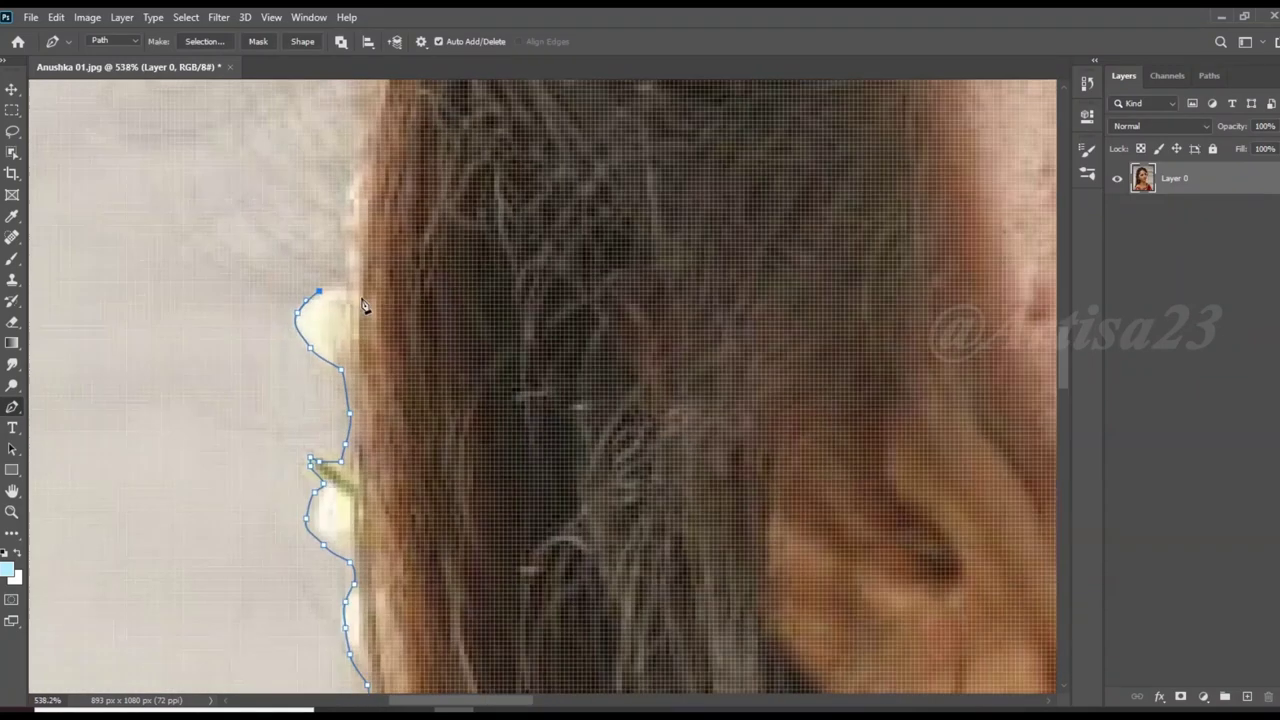
{"action": "scroll", "coordinate": [360, 300], "scroll_direction": "up", "scroll_amount": 3}
{"action": "scroll", "coordinate": [373, 355], "scroll_direction": "up", "scroll_amount": 1}
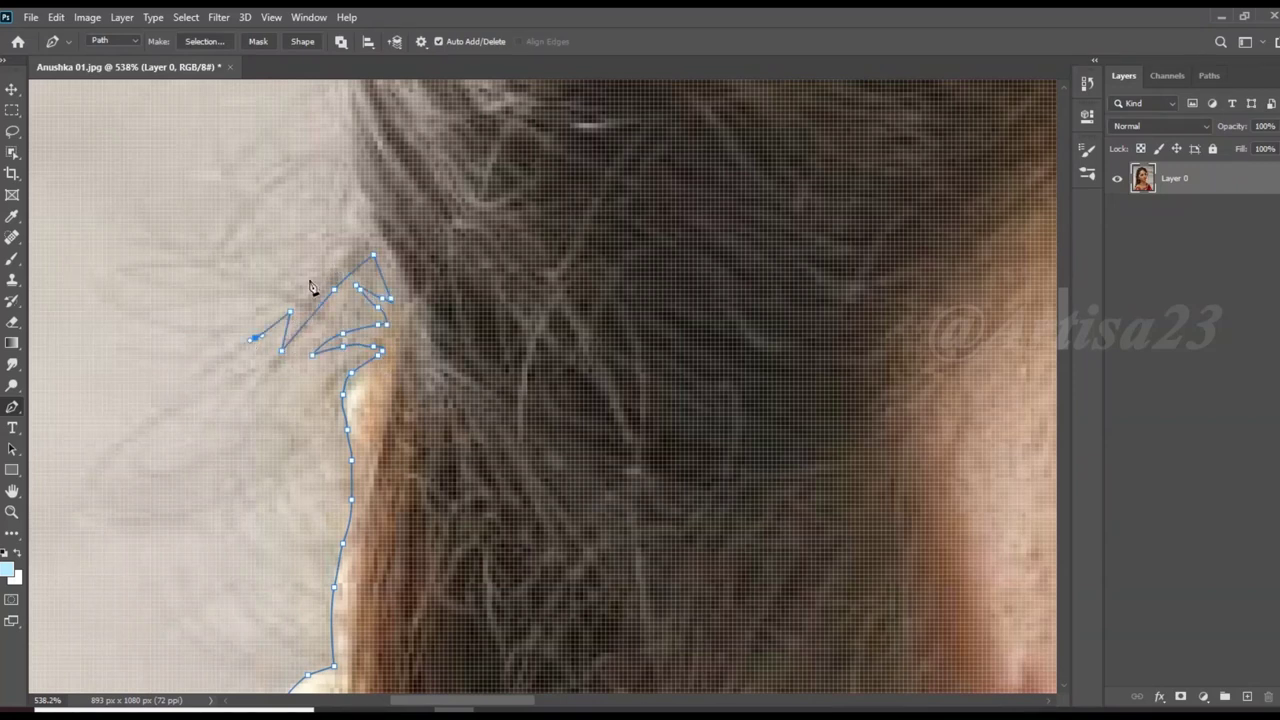
{"action": "scroll", "coordinate": [357, 229], "scroll_direction": "up", "scroll_amount": 3}
Continue the pen path up the hairline and across the top of the head
{"action": "left_click", "coordinate": [357, 205]}
{"action": "scroll", "coordinate": [330, 300], "scroll_direction": "down", "scroll_amount": 2}
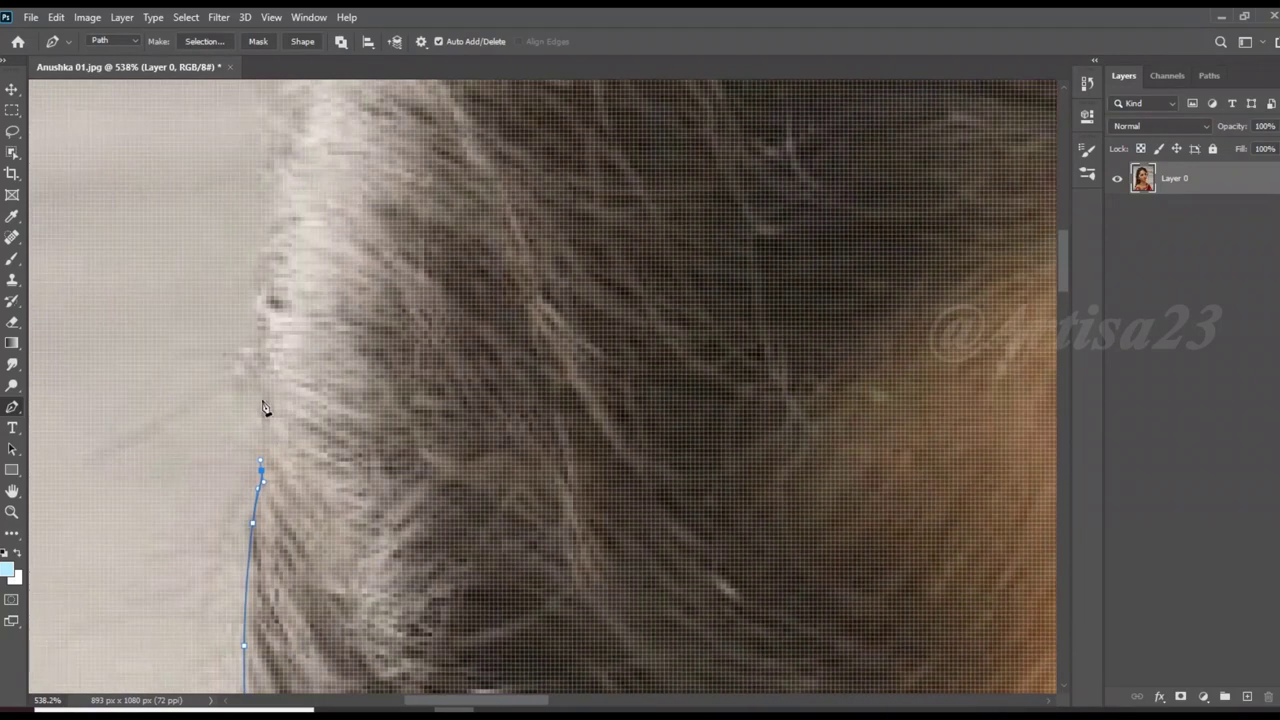
{"action": "scroll", "coordinate": [281, 218], "scroll_direction": "down", "scroll_amount": 2}
{"action": "scroll", "coordinate": [212, 312], "scroll_direction": "up", "scroll_amount": 2}
{"action": "left_click", "coordinate": [240, 288]}
{"action": "scroll", "coordinate": [230, 300], "scroll_direction": "down", "scroll_amount": 2}
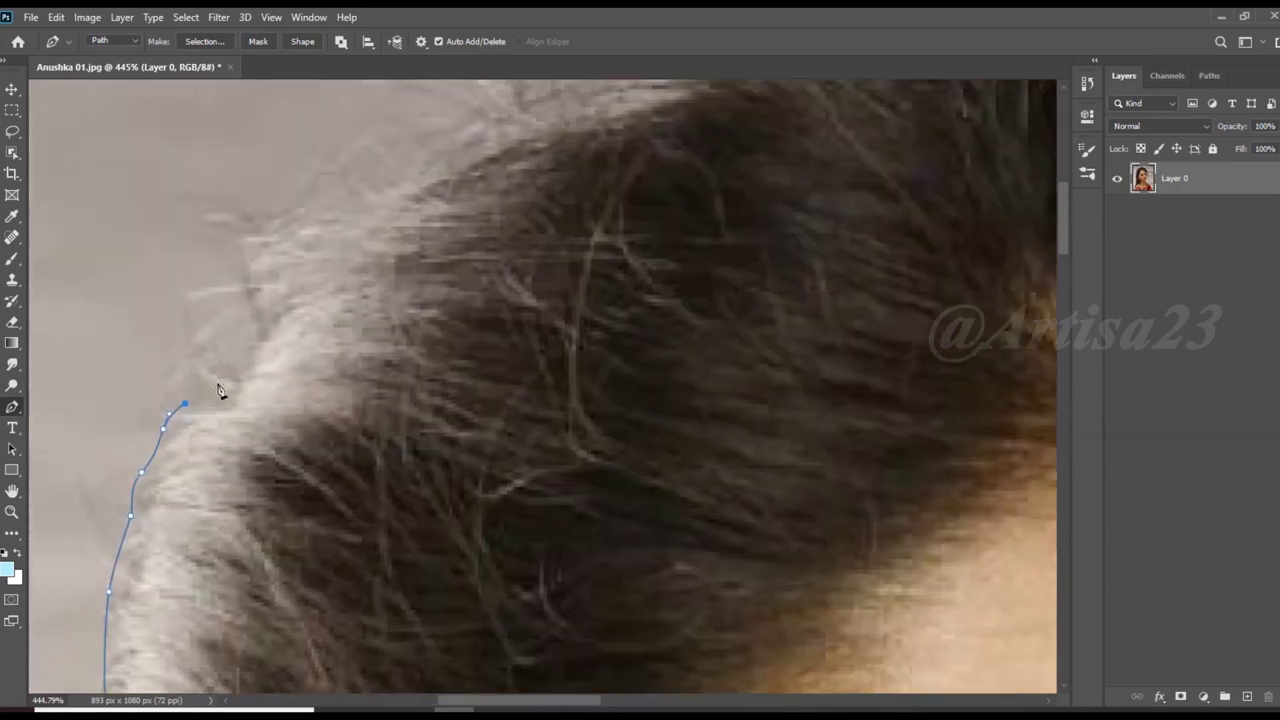
{"action": "scroll", "coordinate": [214, 386], "scroll_direction": "down", "scroll_amount": 1}
{"action": "left_click", "coordinate": [209, 380]}
{"action": "scroll", "coordinate": [223, 323], "scroll_direction": "up", "scroll_amount": 1}
{"action": "scroll", "coordinate": [260, 330], "scroll_direction": "down", "scroll_amount": 1}
{"action": "left_click", "coordinate": [359, 212]}
{"action": "scroll", "coordinate": [390, 218], "scroll_direction": "down", "scroll_amount": 1}
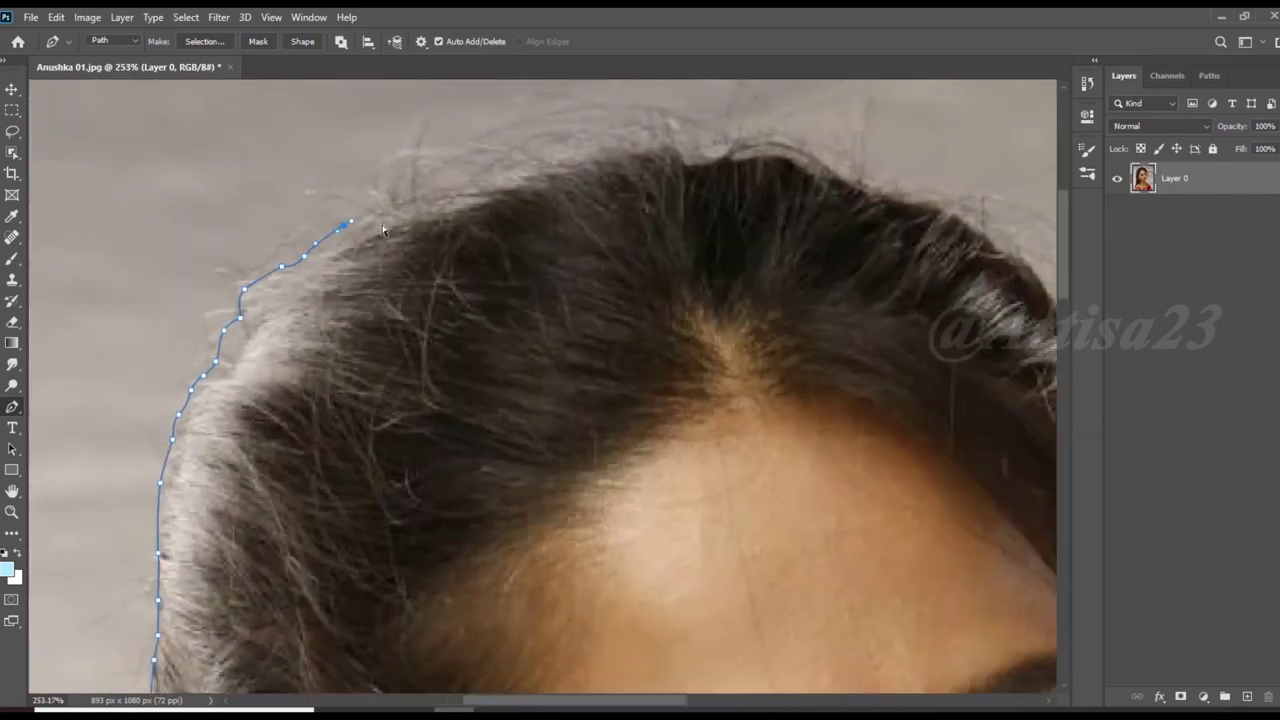
{"action": "scroll", "coordinate": [391, 208], "scroll_direction": "up", "scroll_amount": 1}
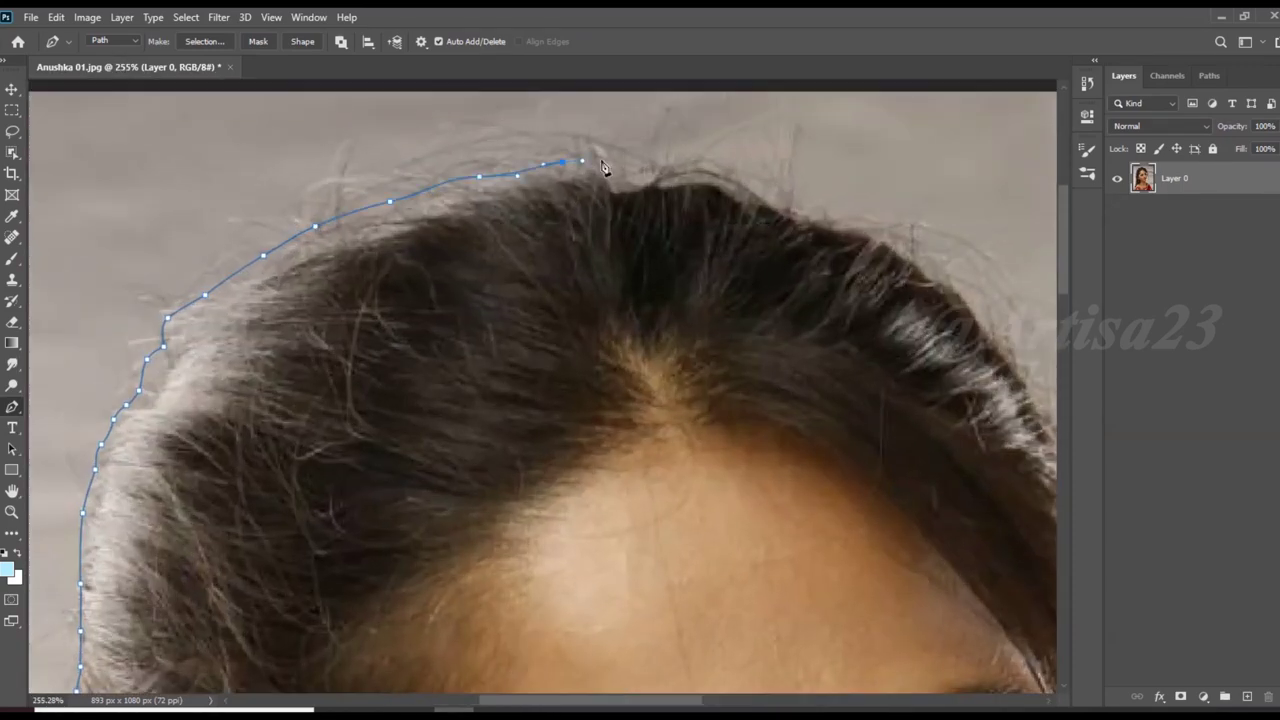
{"action": "scroll", "coordinate": [900, 257], "scroll_direction": "up", "scroll_amount": 3}
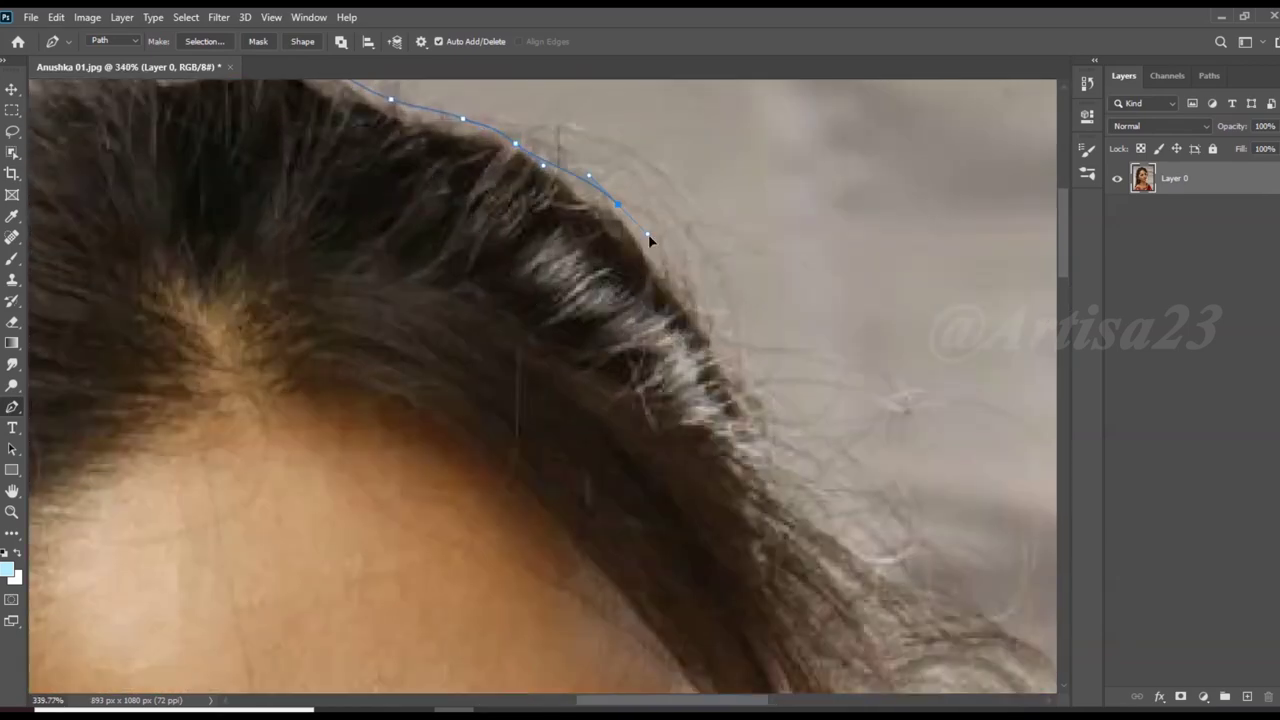
Extend the path down the right-side hair, curving around the flyaway strand
{"action": "left_click_drag", "start_coordinate": [752, 398], "coordinate": [604, 303]}
{"action": "scroll", "coordinate": [600, 292], "scroll_direction": "down", "scroll_amount": 2}
{"action": "left_click", "coordinate": [727, 380]}
{"action": "left_click_drag", "start_coordinate": [808, 446], "coordinate": [816, 477]}
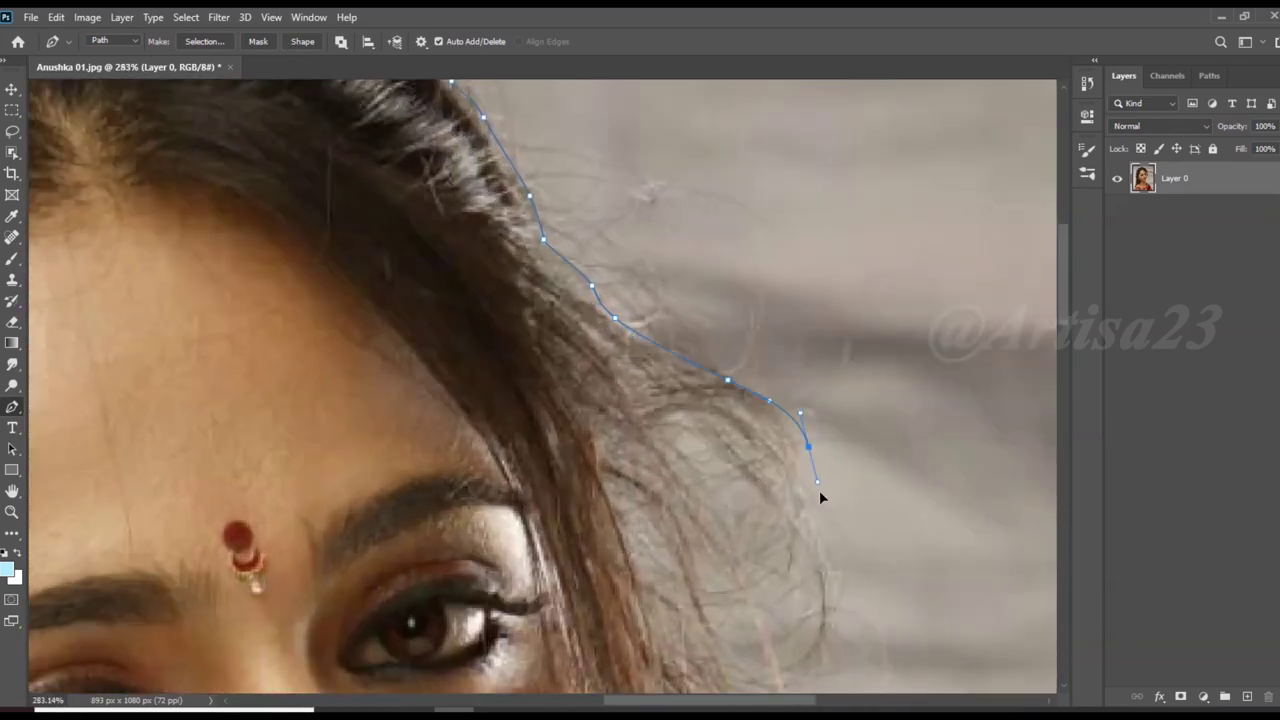
Trace curved path segments around the loose, hanging hair strands to their tips
{"action": "scroll", "coordinate": [812, 505], "scroll_direction": "down", "scroll_amount": 1}
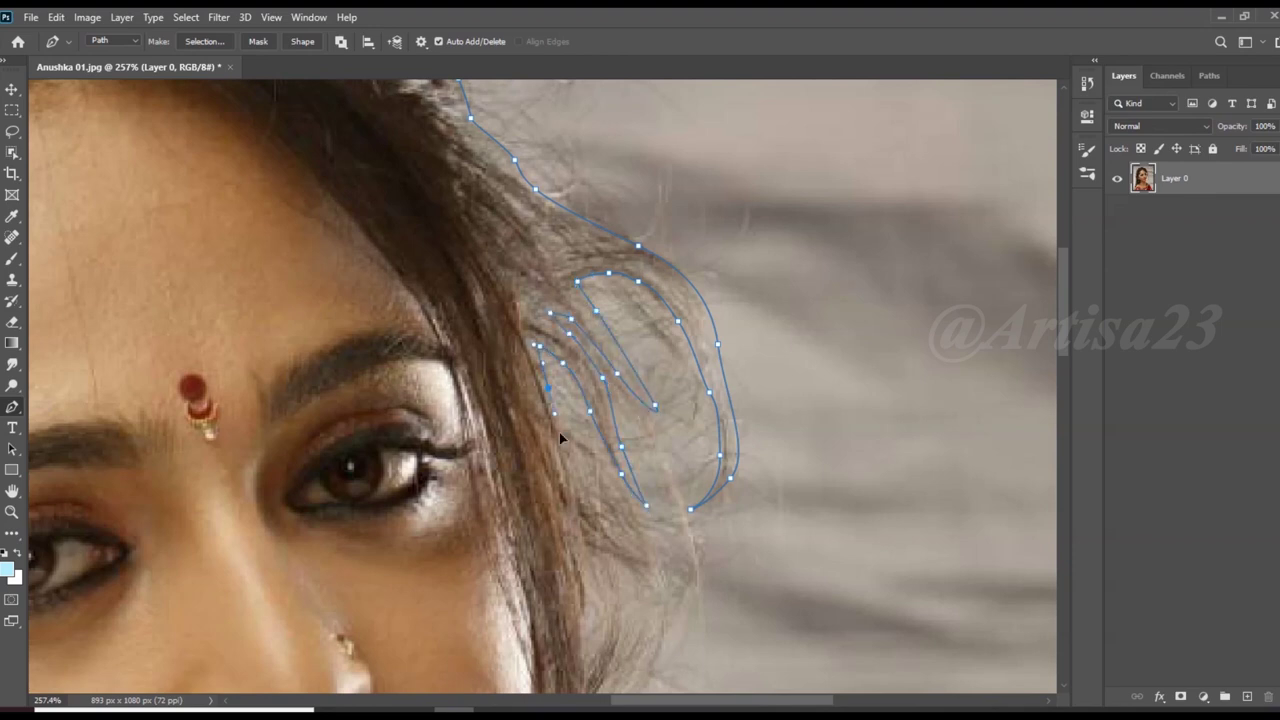
{"action": "scroll", "coordinate": [592, 576], "scroll_direction": "down", "scroll_amount": 1}
{"action": "left_click_drag", "start_coordinate": [592, 576], "coordinate": [580, 300]}
{"action": "left_click", "coordinate": [560, 330]}
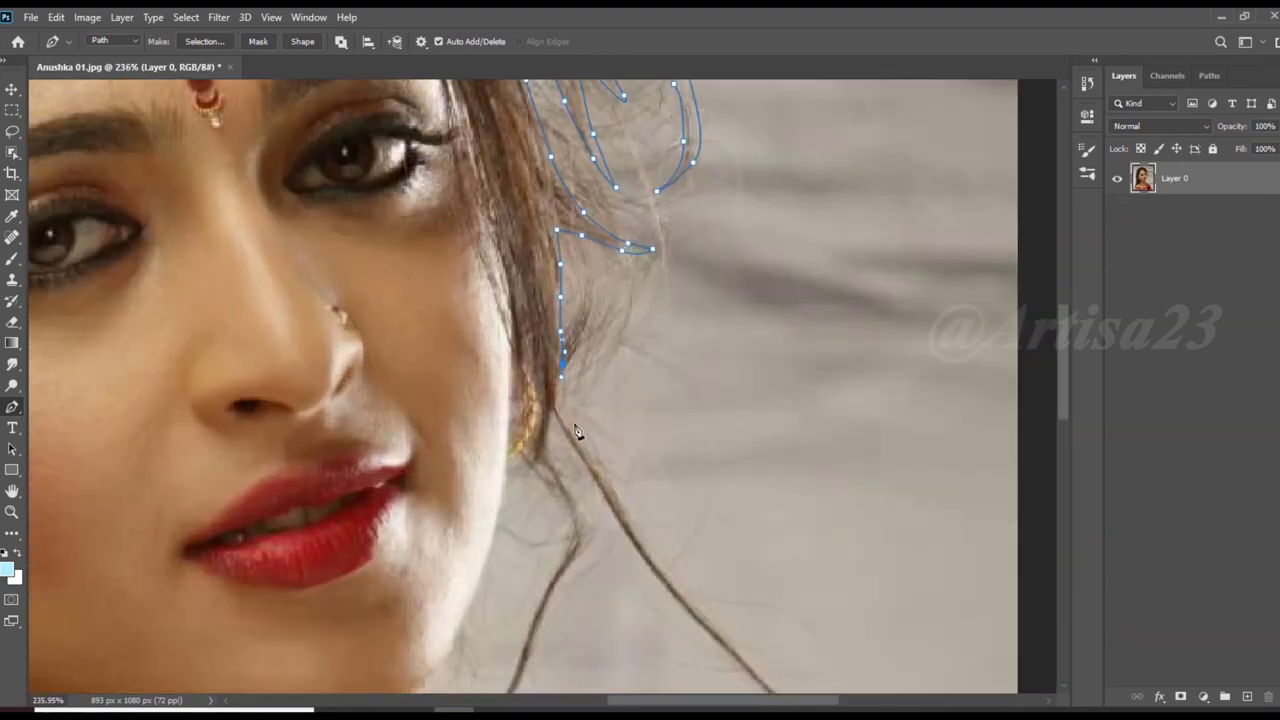
{"action": "left_click_drag", "start_coordinate": [577, 443], "coordinate": [449, 129]}
{"action": "left_click", "coordinate": [631, 459]}
{"action": "left_click_drag", "start_coordinate": [694, 531], "coordinate": [700, 549]}
{"action": "left_click", "coordinate": [699, 546]}
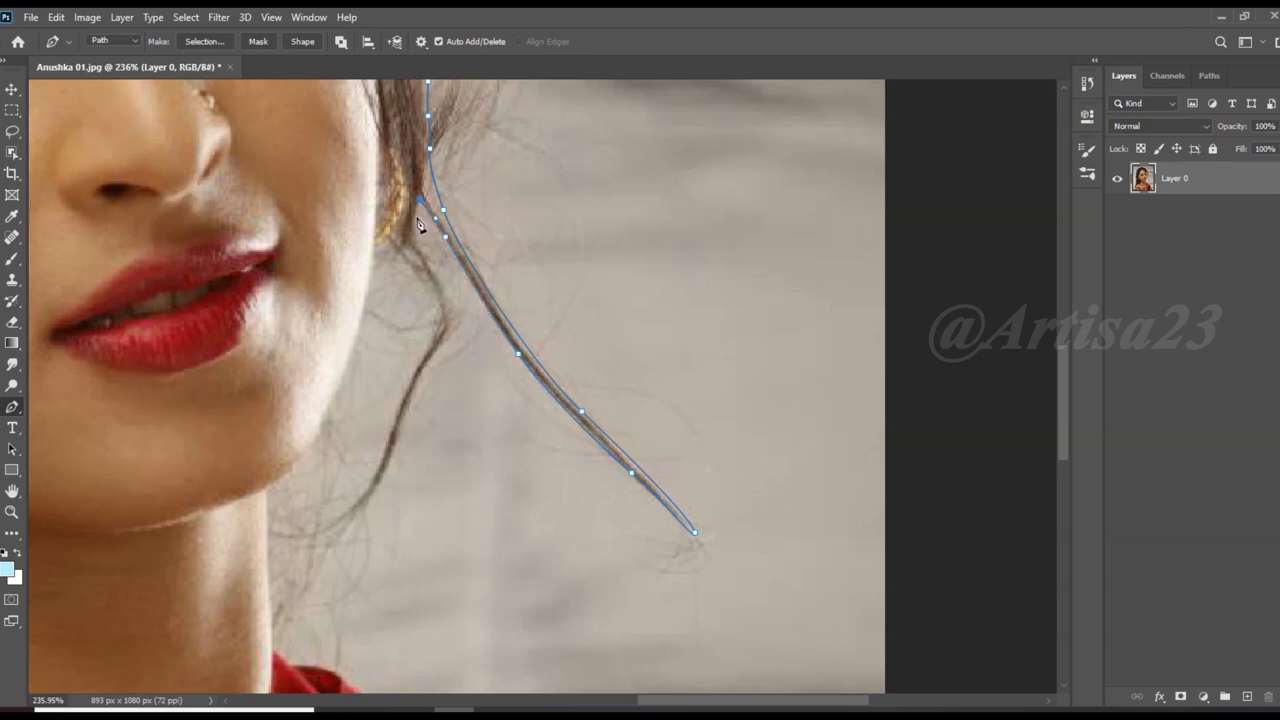
{"action": "scroll", "coordinate": [290, 545], "scroll_direction": "up", "scroll_amount": 2}
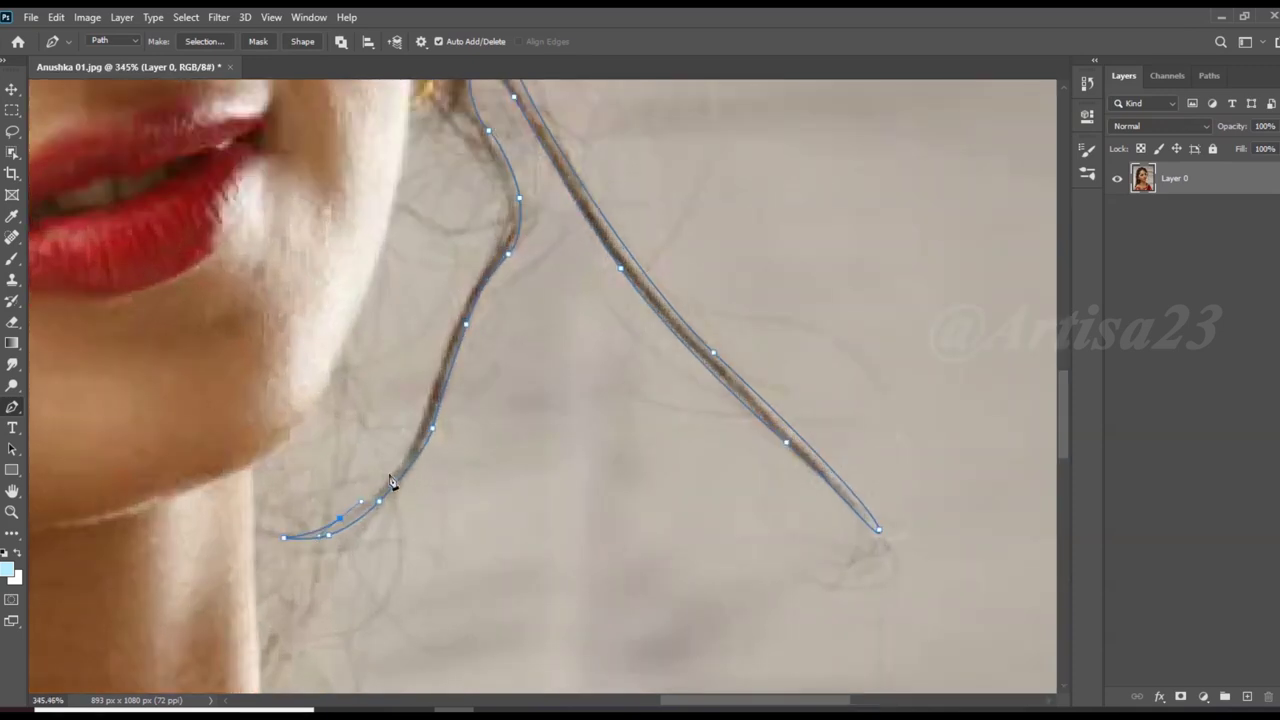
{"action": "scroll", "coordinate": [497, 250], "scroll_direction": "up", "scroll_amount": 1}
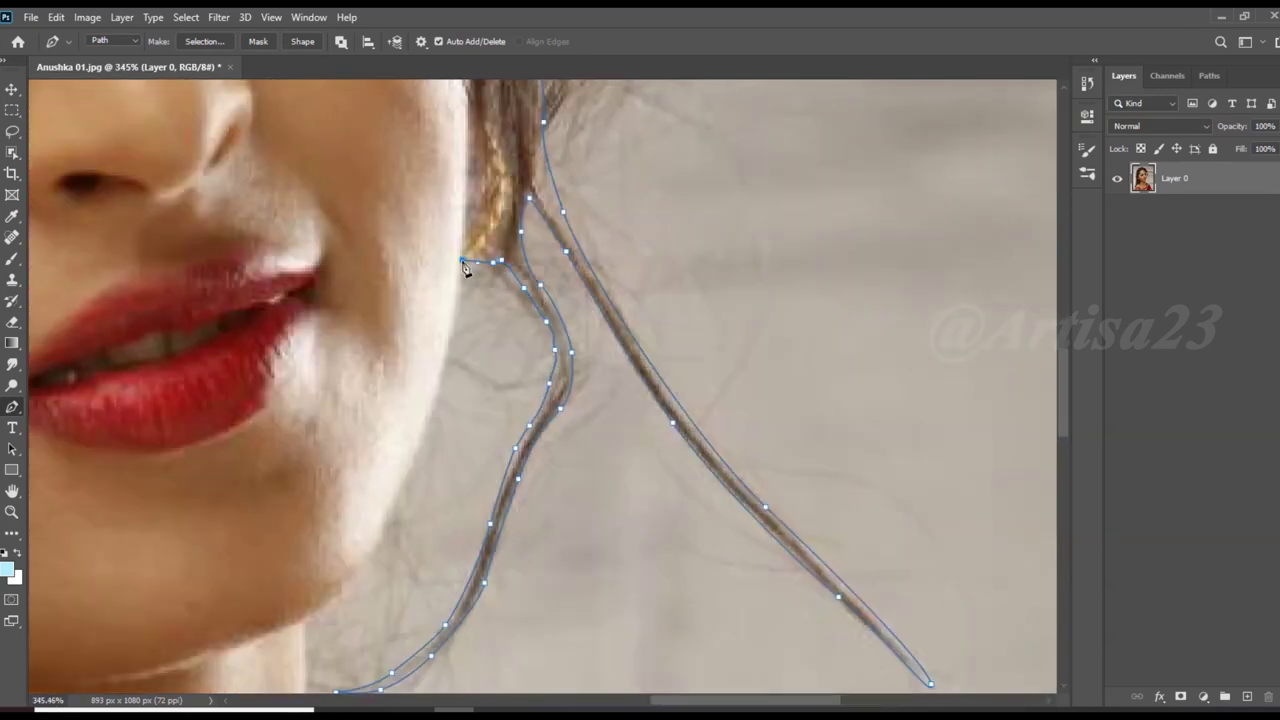
{"action": "scroll", "coordinate": [466, 266], "scroll_direction": "up", "scroll_amount": 2}
{"action": "scroll", "coordinate": [446, 270], "scroll_direction": "down", "scroll_amount": 2}
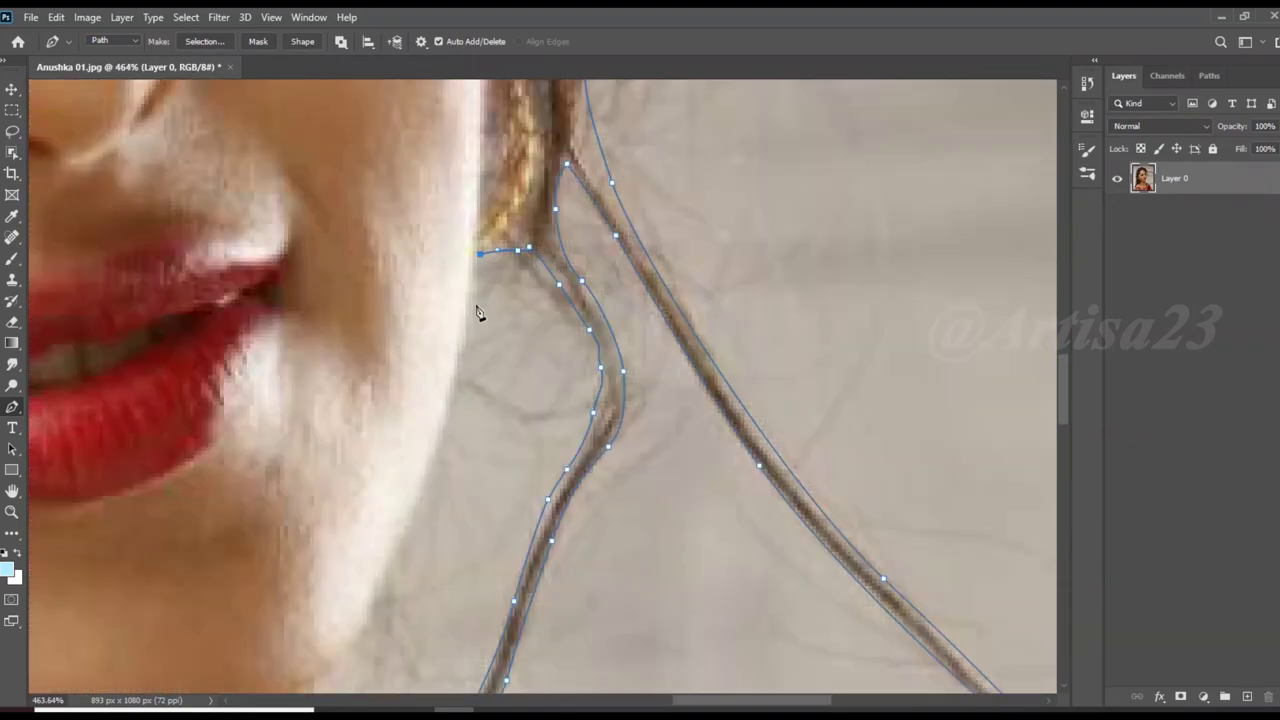
{"action": "mouse_move", "coordinate": [480, 314]}
{"action": "left_mouse_down"}
{"action": "mouse_move", "coordinate": [554, 141]}
{"action": "mouse_move", "coordinate": [475, 352]}
{"action": "left_mouse_up"}
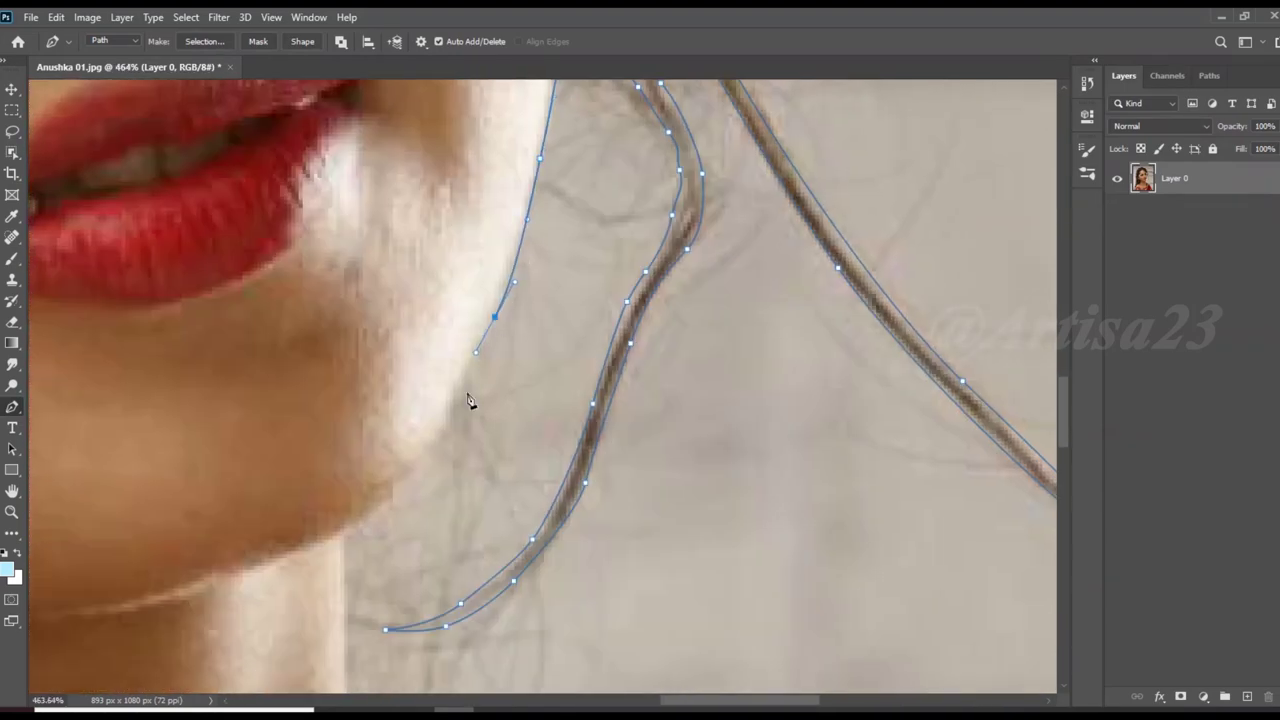
Run the path down the neck and along the red sari's jewelled top edge
{"action": "left_click_drag", "start_coordinate": [348, 541], "coordinate": [457, 131]}
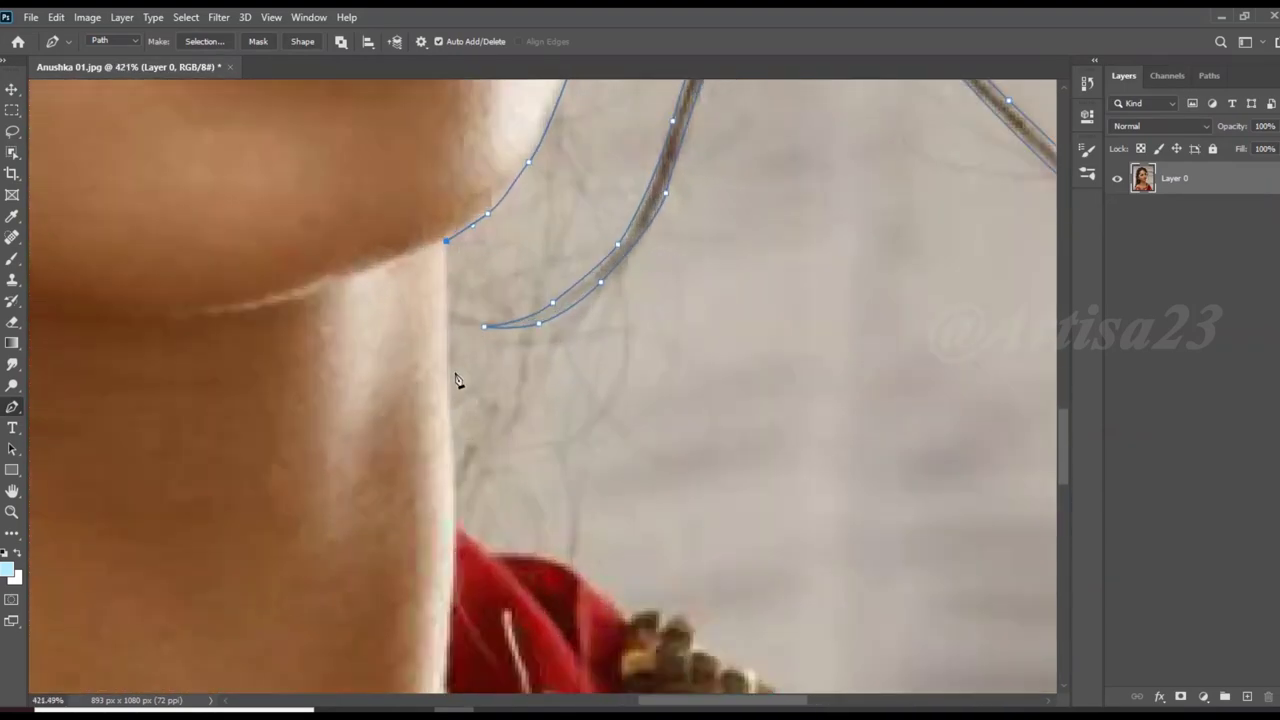
{"action": "left_click", "coordinate": [450, 388]}
{"action": "scroll", "coordinate": [438, 289], "scroll_direction": "down", "scroll_amount": 1}
{"action": "scroll", "coordinate": [464, 343], "scroll_direction": "up", "scroll_amount": 2}
{"action": "left_click", "coordinate": [586, 377]}
{"action": "scroll", "coordinate": [557, 360], "scroll_direction": "down", "scroll_amount": 1}
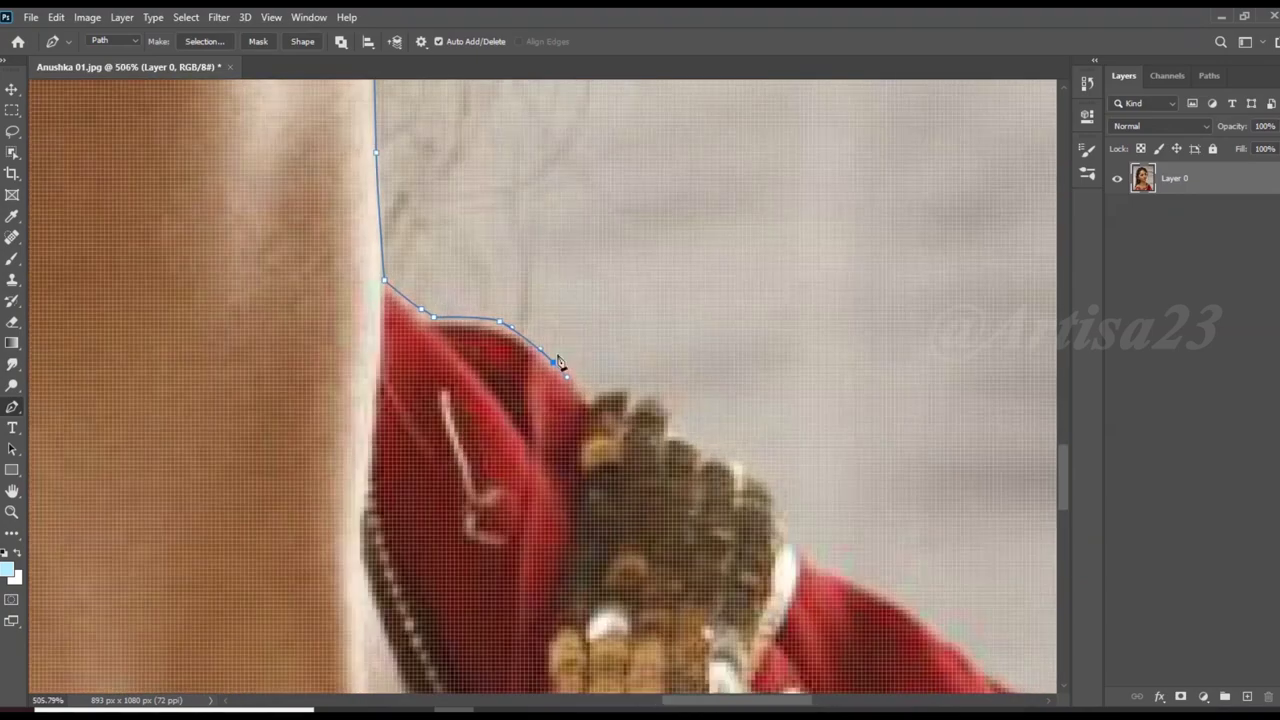
{"action": "scroll", "coordinate": [557, 360], "scroll_direction": "up", "scroll_amount": 2}
{"action": "left_click", "coordinate": [642, 407]}
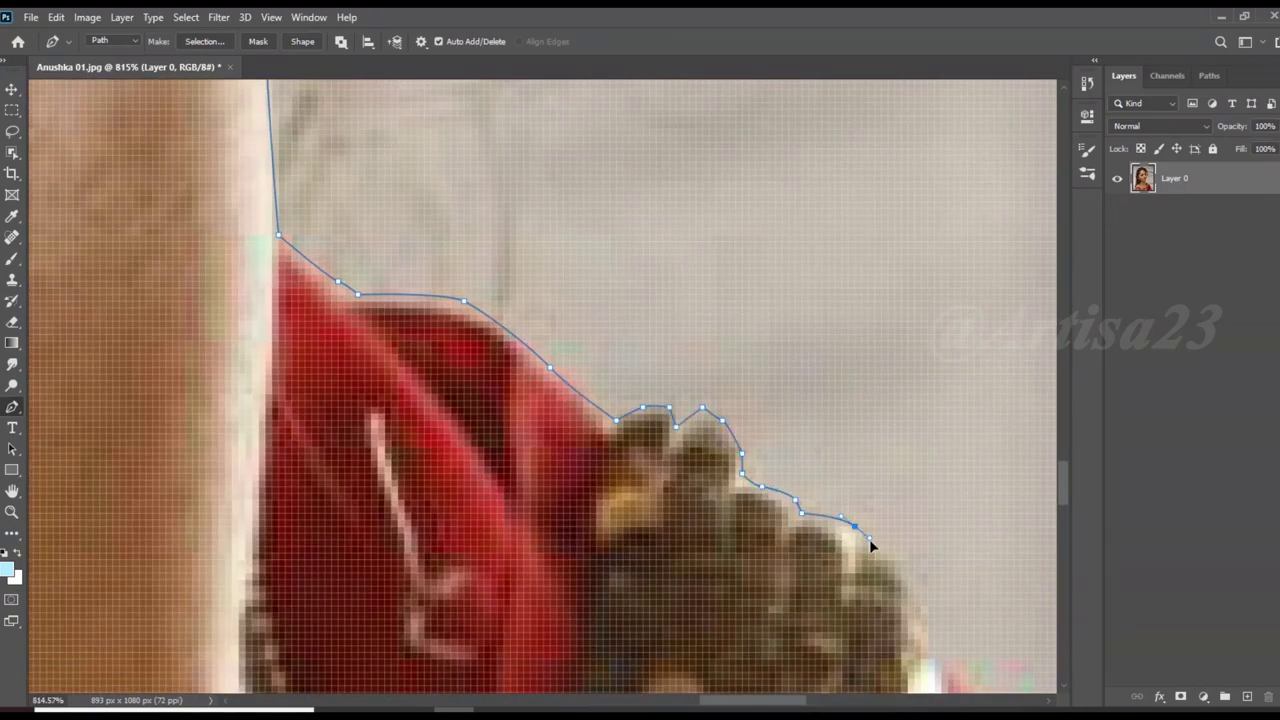
{"action": "left_click_drag", "start_coordinate": [869, 539], "coordinate": [518, 272]}
{"action": "left_click_drag", "start_coordinate": [564, 298], "coordinate": [576, 310]}
{"action": "scroll", "coordinate": [635, 420], "scroll_direction": "right", "scroll_amount": 2}
Curve the path down the sari edge and beneath the image bottom
{"action": "left_click_drag", "start_coordinate": [630, 420], "coordinate": [808, 566]}
{"action": "scroll", "coordinate": [746, 500], "scroll_direction": "right", "scroll_amount": 1}
{"action": "scroll", "coordinate": [730, 430], "scroll_direction": "down", "scroll_amount": 1}
{"action": "scroll", "coordinate": [720, 420], "scroll_direction": "down", "scroll_amount": 2}
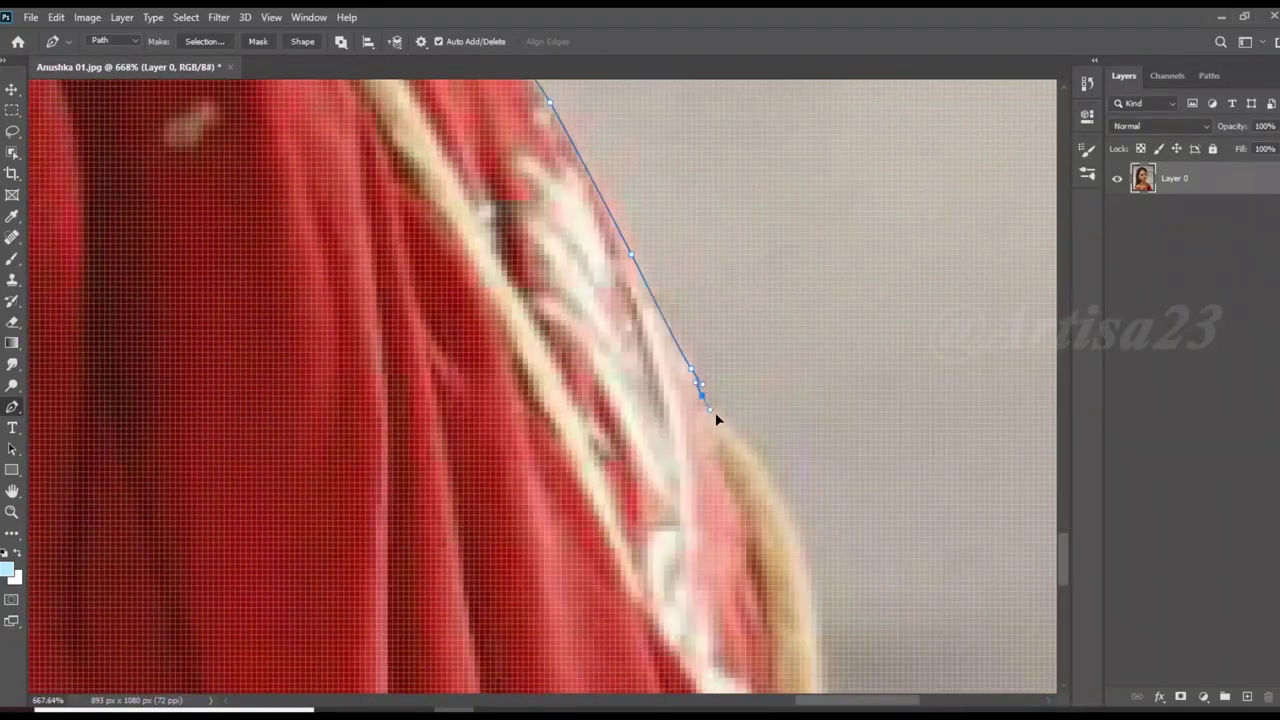
{"action": "scroll", "coordinate": [720, 420], "scroll_direction": "right", "scroll_amount": 1}
{"action": "scroll", "coordinate": [700, 400], "scroll_direction": "down", "scroll_amount": 1}
{"action": "left_click_drag", "start_coordinate": [708, 439], "coordinate": [723, 557]}
{"action": "scroll", "coordinate": [723, 479], "scroll_direction": "down", "scroll_amount": 3}
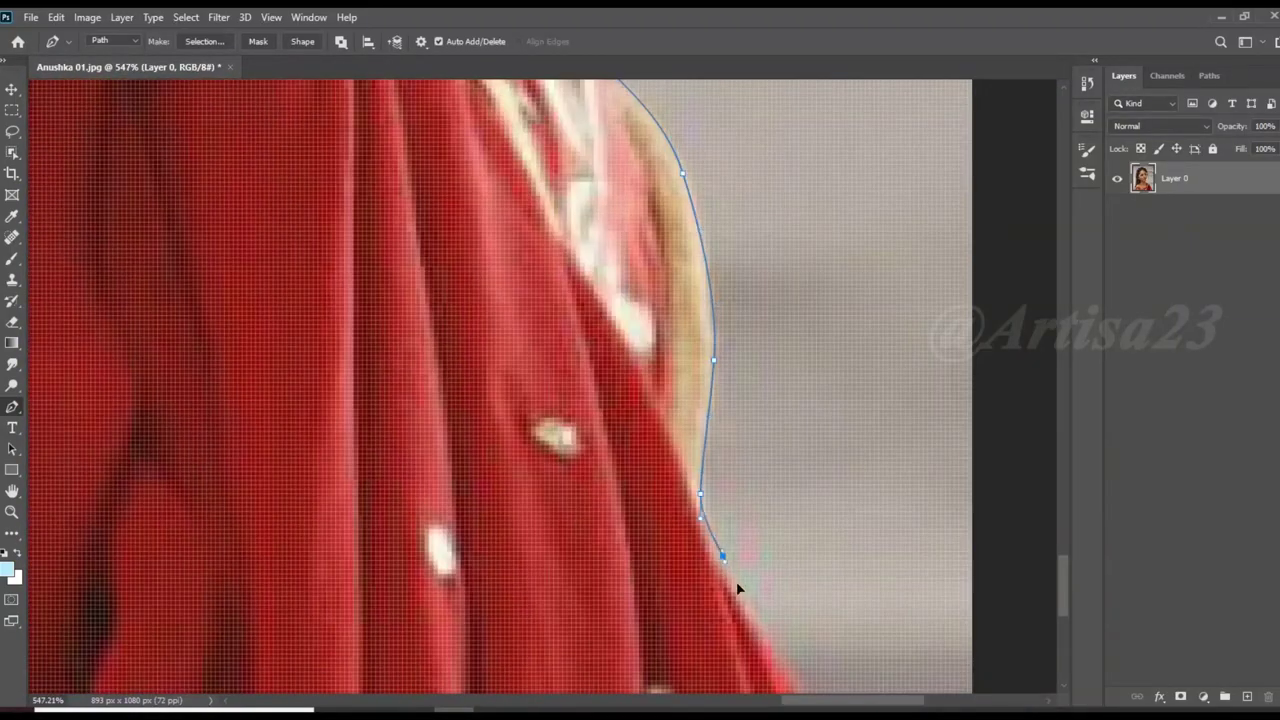
{"action": "scroll", "coordinate": [723, 500], "scroll_direction": "down", "scroll_amount": 2}
{"action": "scroll", "coordinate": [721, 445], "scroll_direction": "down", "scroll_amount": 2}
{"action": "scroll", "coordinate": [681, 318], "scroll_direction": "down", "scroll_amount": 3}
{"action": "left_click_drag", "start_coordinate": [586, 677], "coordinate": [500, 680]}
{"action": "left_click", "coordinate": [372, 625]}
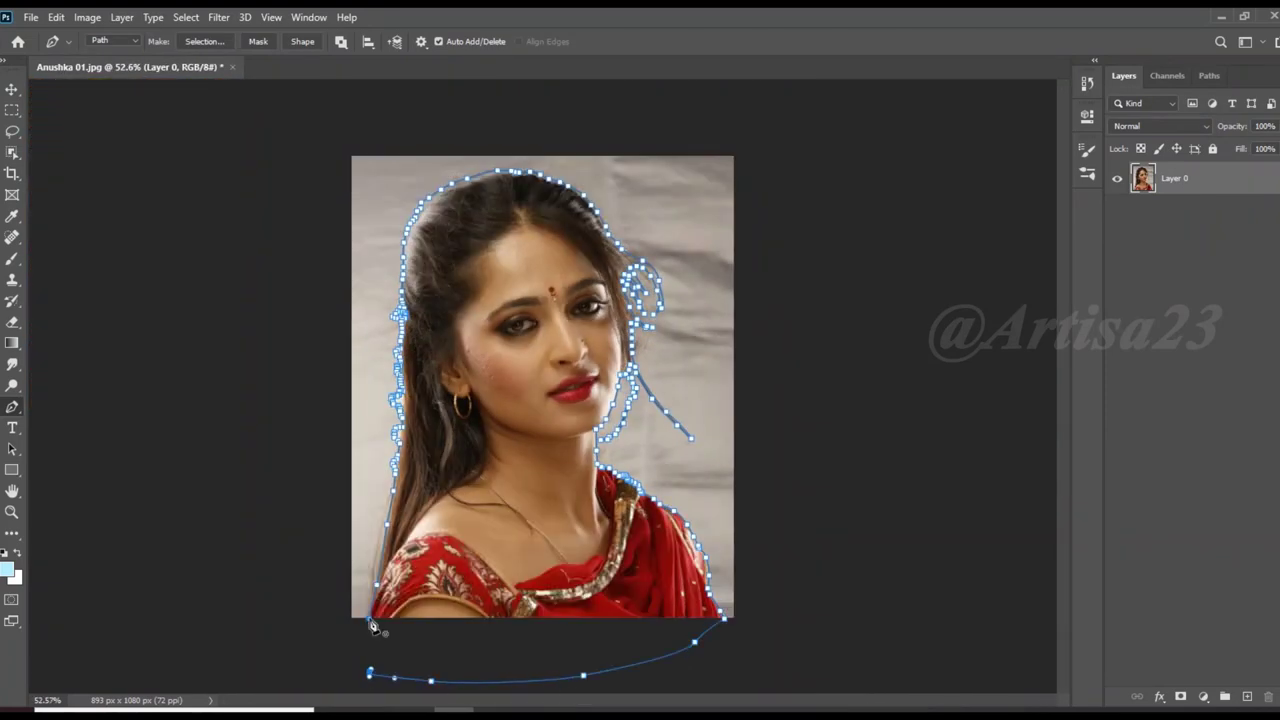
Convert the finished pen path into a selection
{"action": "scroll", "coordinate": [453, 261], "scroll_direction": "up", "scroll_amount": 2}
{"action": "right_click", "coordinate": [541, 251]}
{"action": "left_click", "coordinate": [590, 320]}
{"action": "left_click", "coordinate": [729, 191]}
Copy the cutout onto two new layers, reorder them, and add blank Layer 2
{"action": "key", "text": "ctrl+j"}
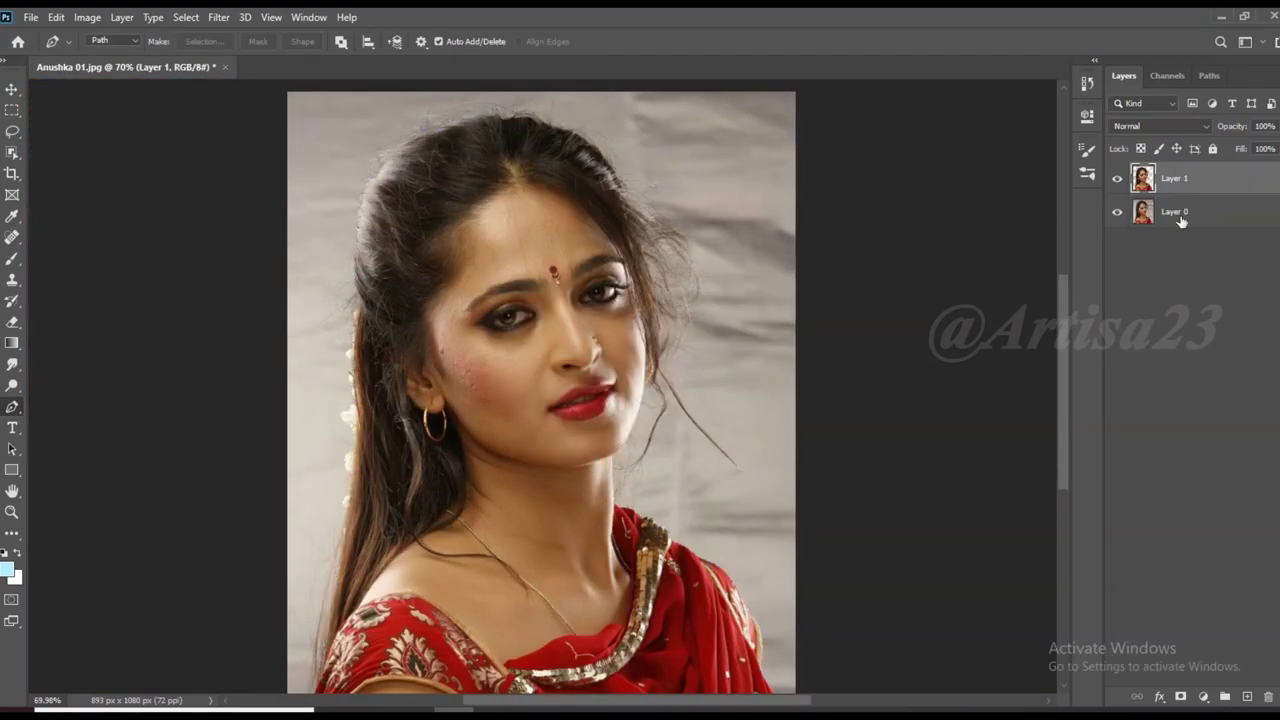
{"action": "key", "text": "ctrl+j"}
{"action": "left_click_drag", "start_coordinate": [1175, 212], "coordinate": [1190, 216]}
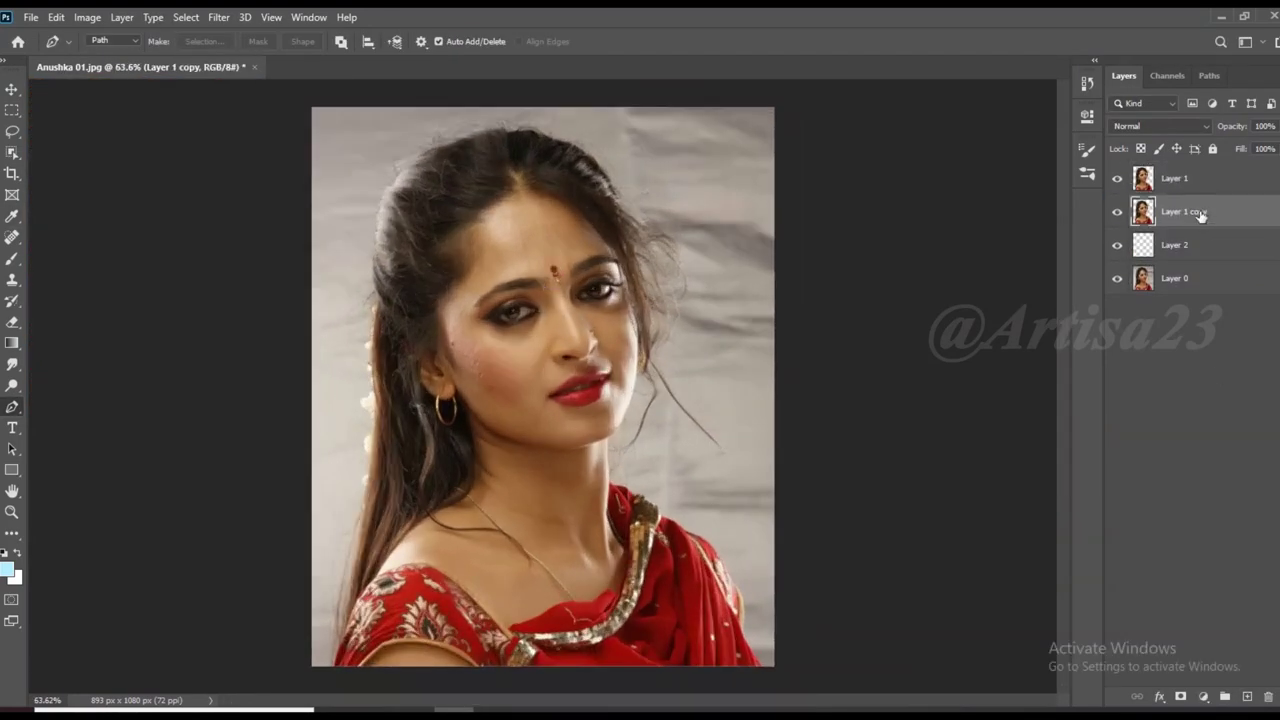
{"action": "key", "text": "ctrl+shift+alt+n"}
Widen the canvas with transparent margins to 1741 x 1266 px
{"action": "key", "text": "c"}
{"action": "left_click_drag", "start_coordinate": [767, 377], "coordinate": [871, 380]}
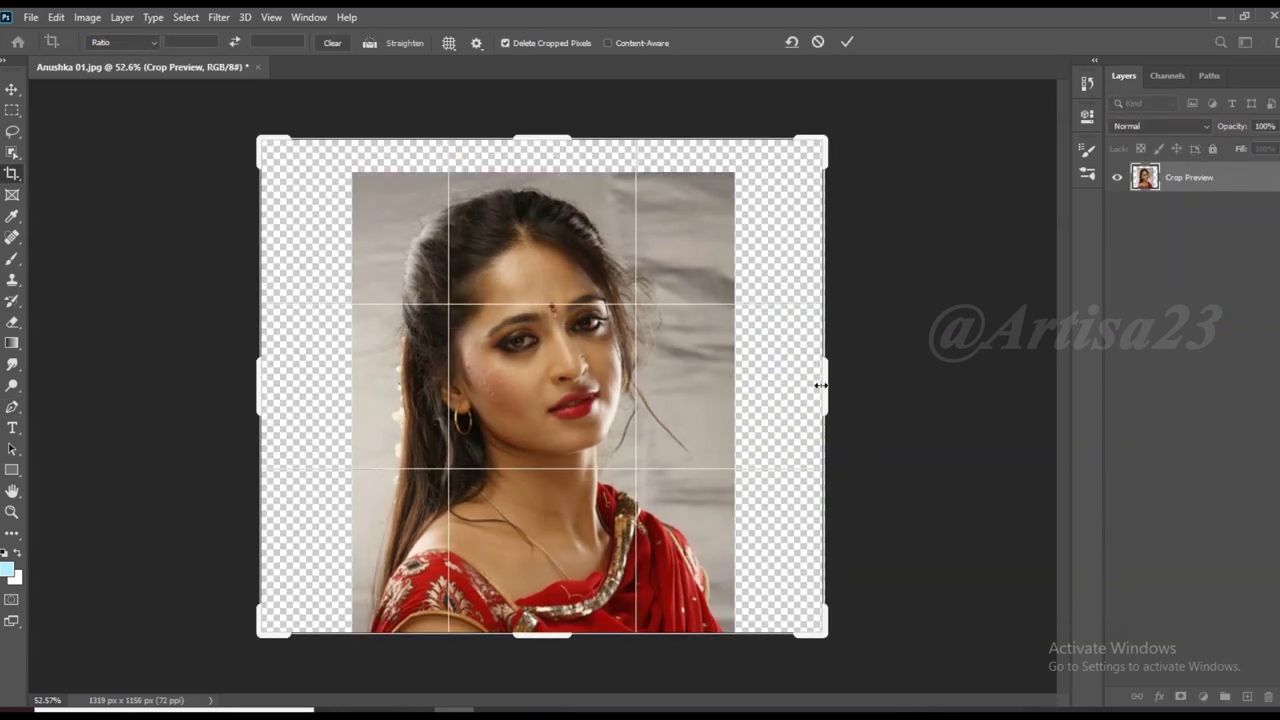
{"action": "key", "text": "Return"}
{"action": "left_click_drag", "start_coordinate": [543, 591], "coordinate": [563, 603]}
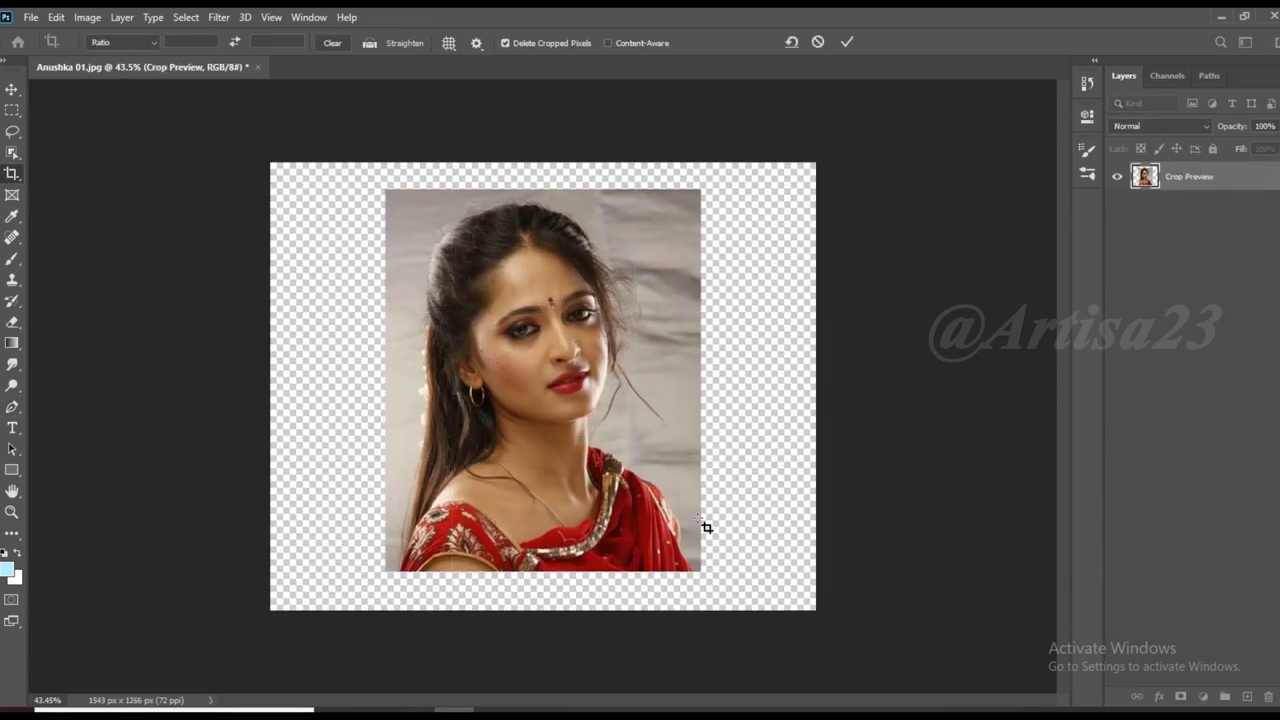
{"action": "left_click_drag", "start_coordinate": [837, 351], "coordinate": [885, 351]}
{"action": "key", "text": "Return"}
Fill Layer 2 with muted grey #6b695e behind the portrait
{"action": "left_click", "coordinate": [1178, 201]}
{"action": "left_click", "coordinate": [8, 570]}
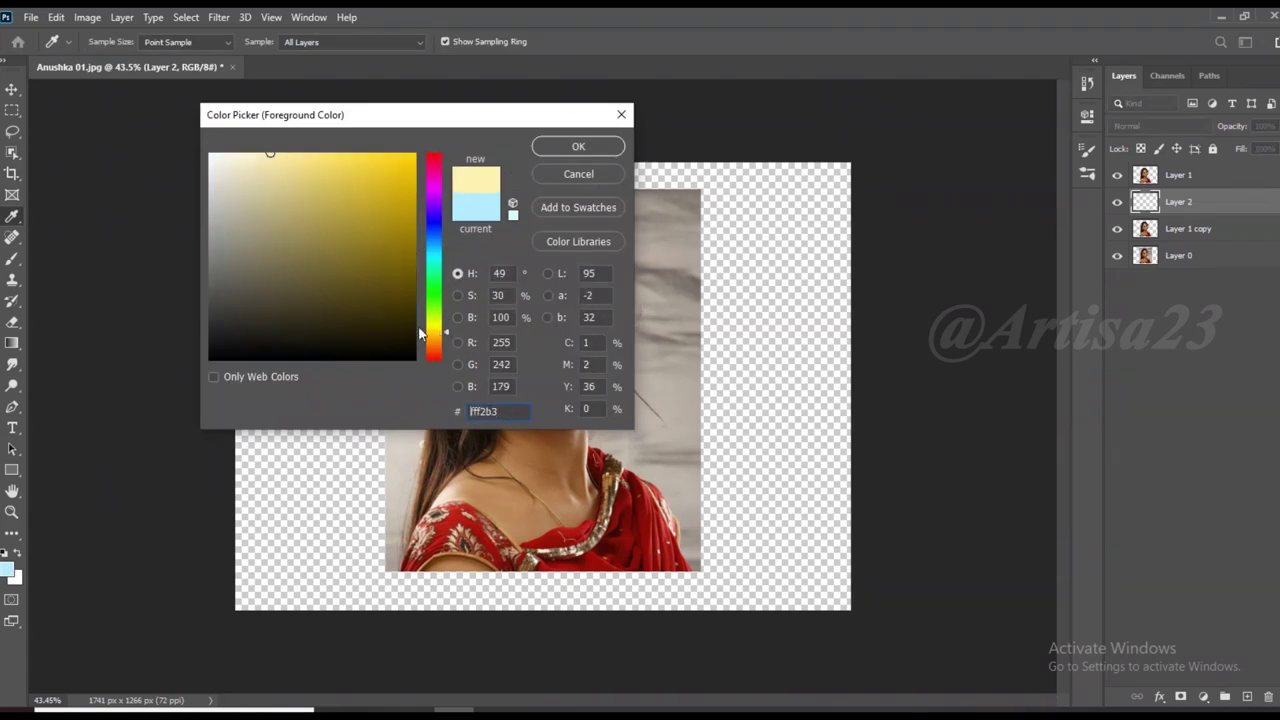
{"action": "left_click_drag", "start_coordinate": [263, 283], "coordinate": [238, 275]}
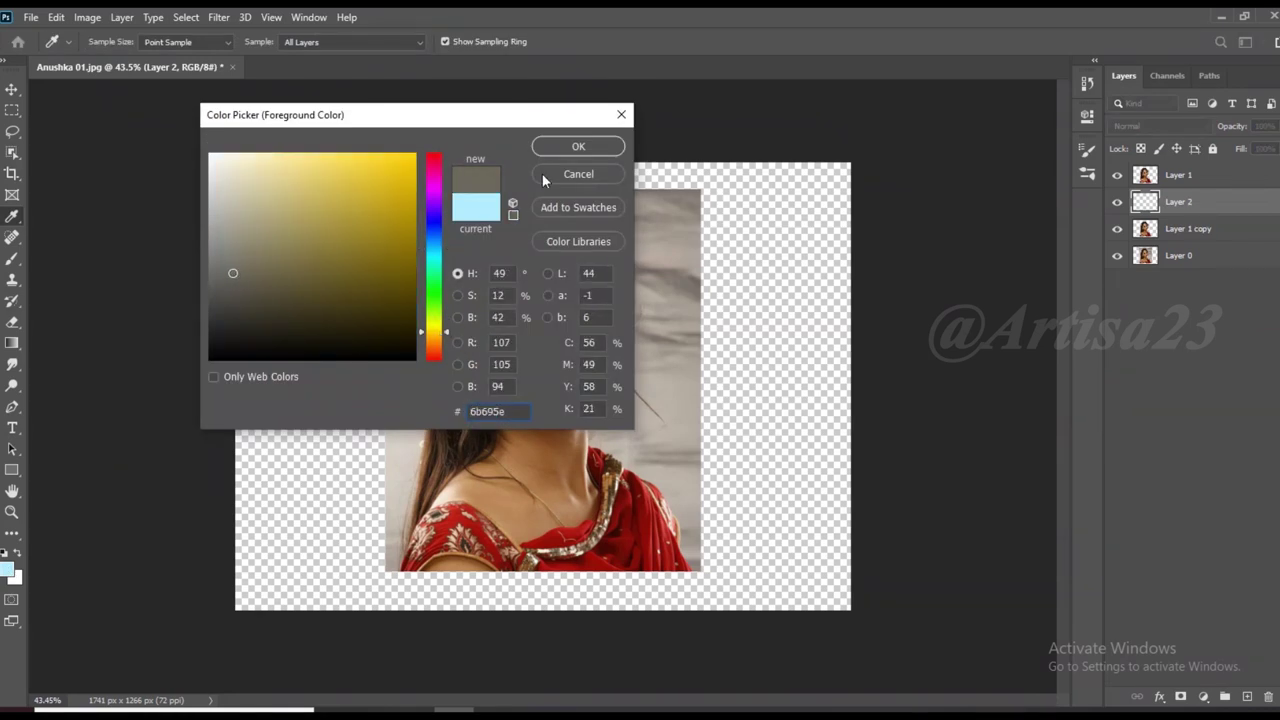
{"action": "left_click", "coordinate": [578, 146]}
{"action": "key", "text": "alt+BackSpace"}
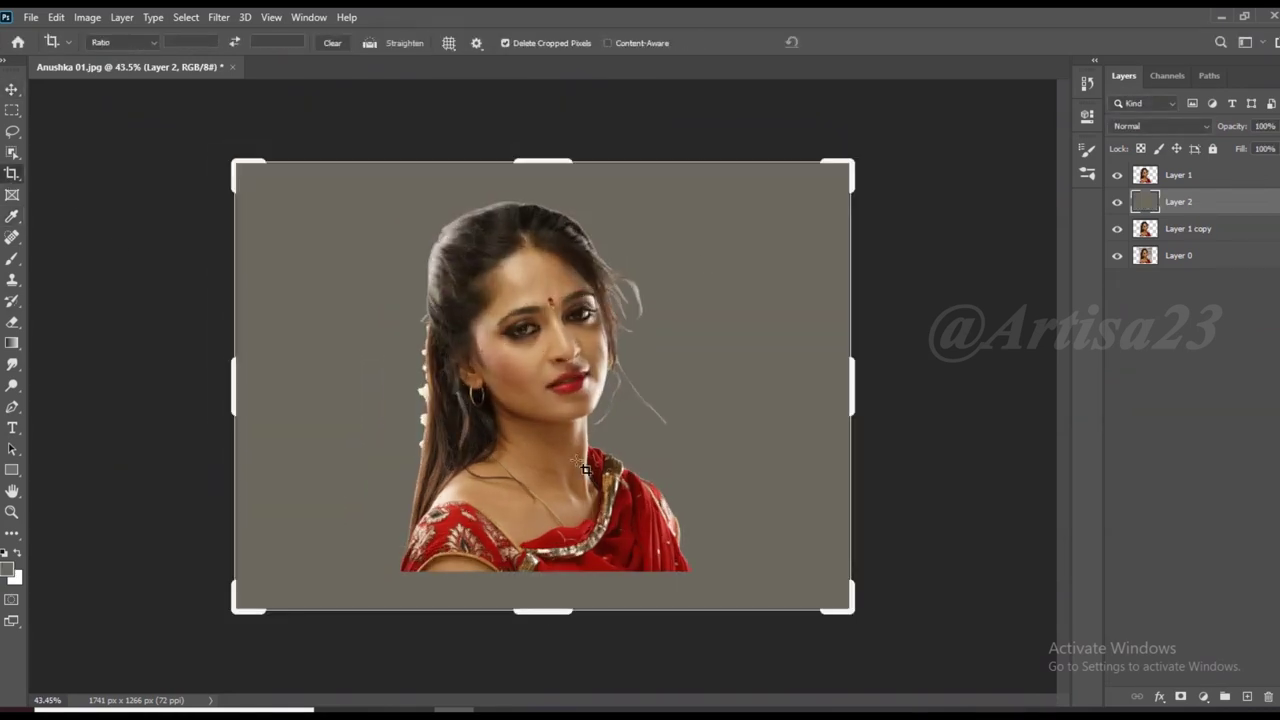
Crop the canvas to 1741 x 1215 px and save it as Anushka 01.psd
{"action": "left_click_drag", "start_coordinate": [543, 610], "coordinate": [543, 598]}
{"action": "left_click_drag", "start_coordinate": [543, 160], "coordinate": [543, 170]}
{"action": "key", "text": "Return"}
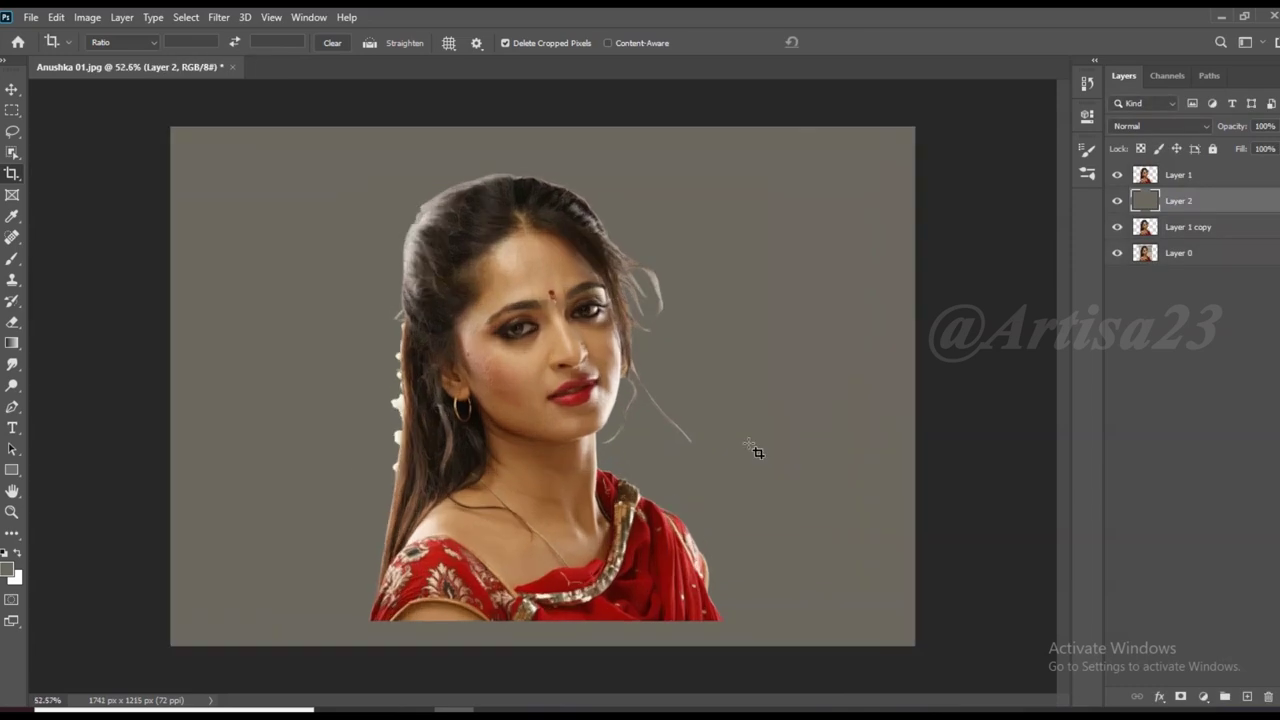
{"action": "left_click", "coordinate": [31, 17]}
{"action": "left_click", "coordinate": [64, 195]}
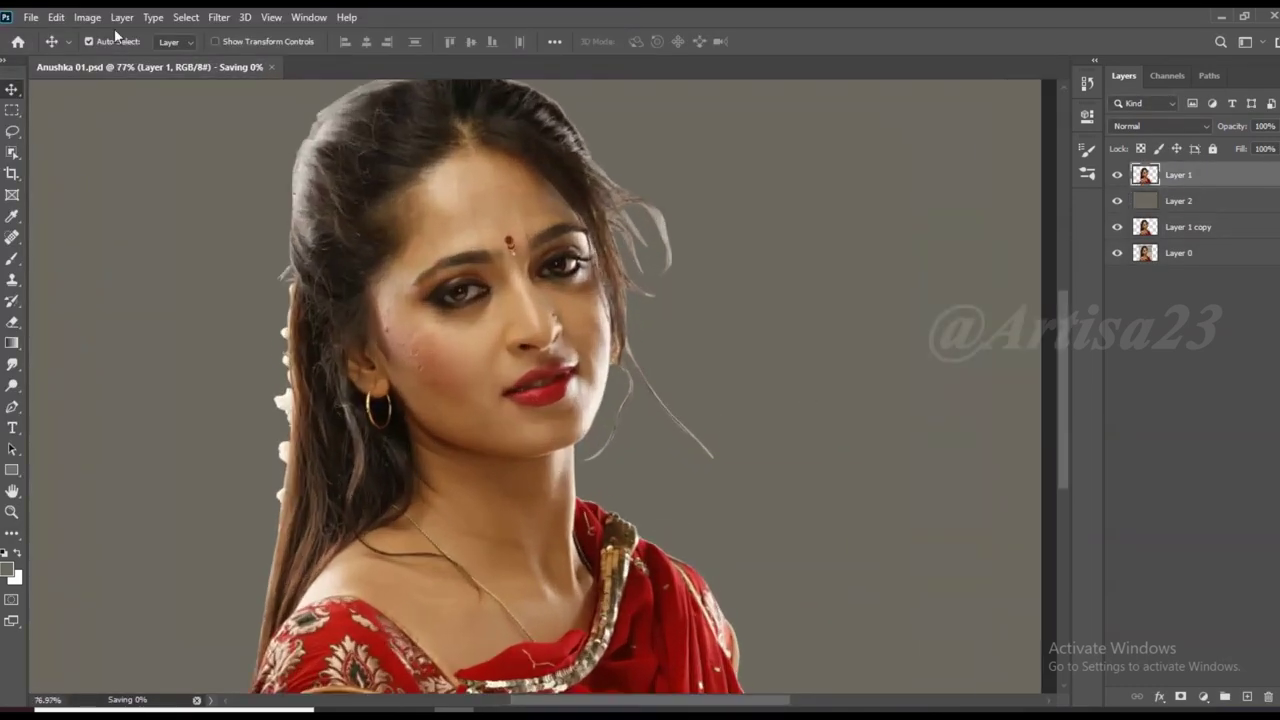
Apply Levels with the black input set to 10
{"action": "left_click", "coordinate": [87, 17]}
{"action": "left_click", "coordinate": [286, 80]}
{"action": "left_click_drag", "start_coordinate": [666, 297], "coordinate": [673, 298]}
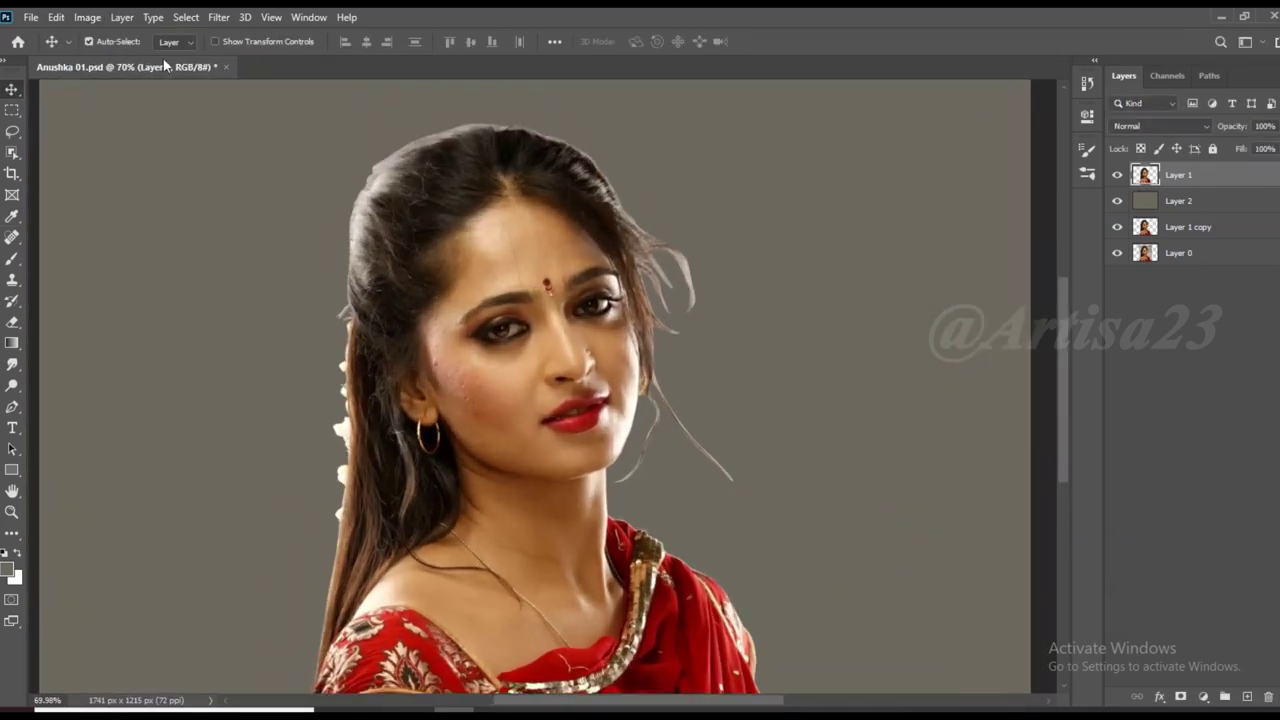
Apply Curves lifting the midtone point from 121 to 132
{"action": "left_click", "coordinate": [87, 17]}
{"action": "mouse_move", "coordinate": [268, 114]}
{"action": "left_click", "coordinate": [273, 89]}
{"action": "left_click_drag", "start_coordinate": [571, 103], "coordinate": [880, 154]}
{"action": "left_click_drag", "start_coordinate": [858, 345], "coordinate": [851, 333]}
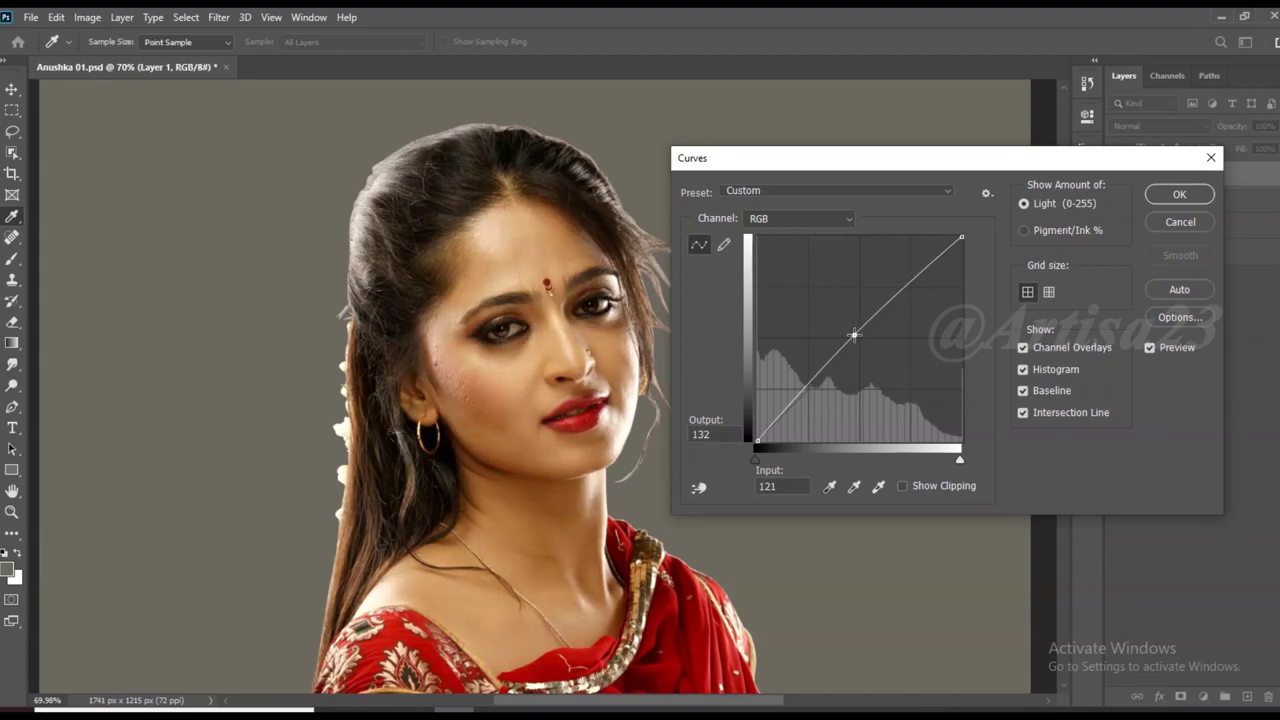
{"action": "key", "text": "Return"}
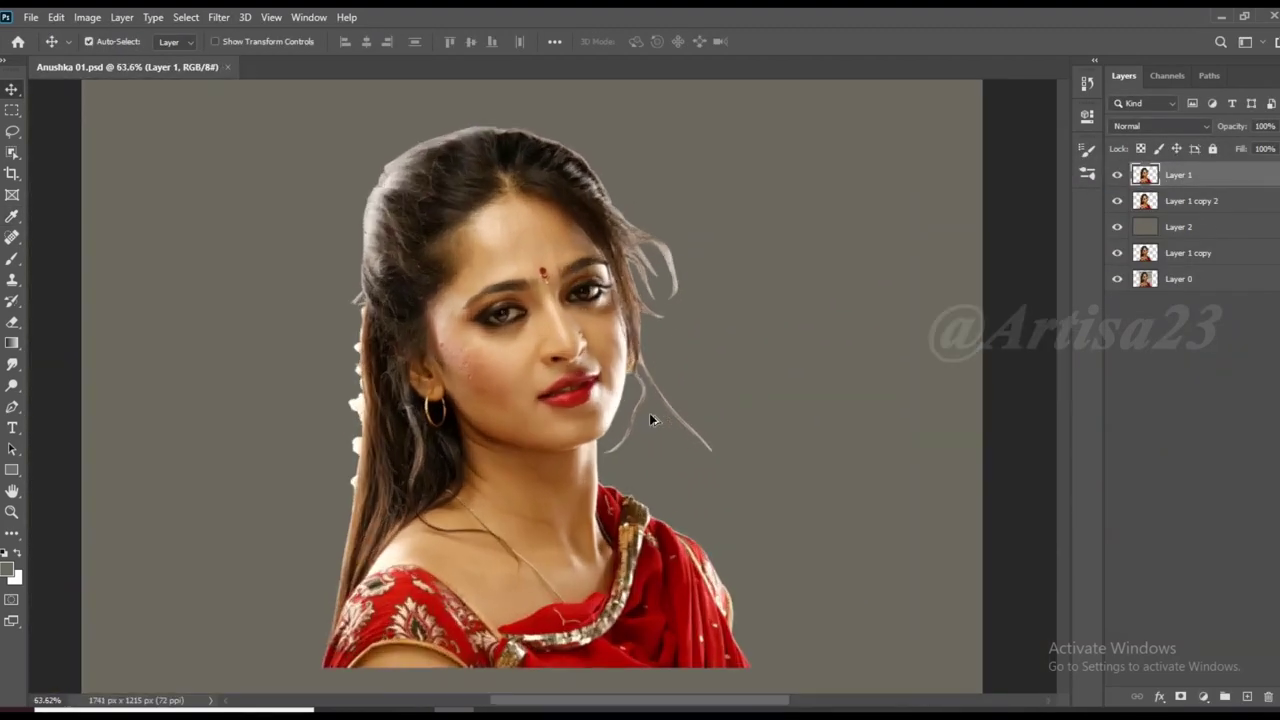
Apply Unsharp Mask at 64%, radius 5.5 px, and move Layer 2 above Layer 1 copy 2
{"action": "scroll", "coordinate": [649, 413], "scroll_direction": "up", "scroll_amount": 5}
{"action": "left_click", "coordinate": [218, 17]}
{"action": "mouse_move", "coordinate": [232, 247]}
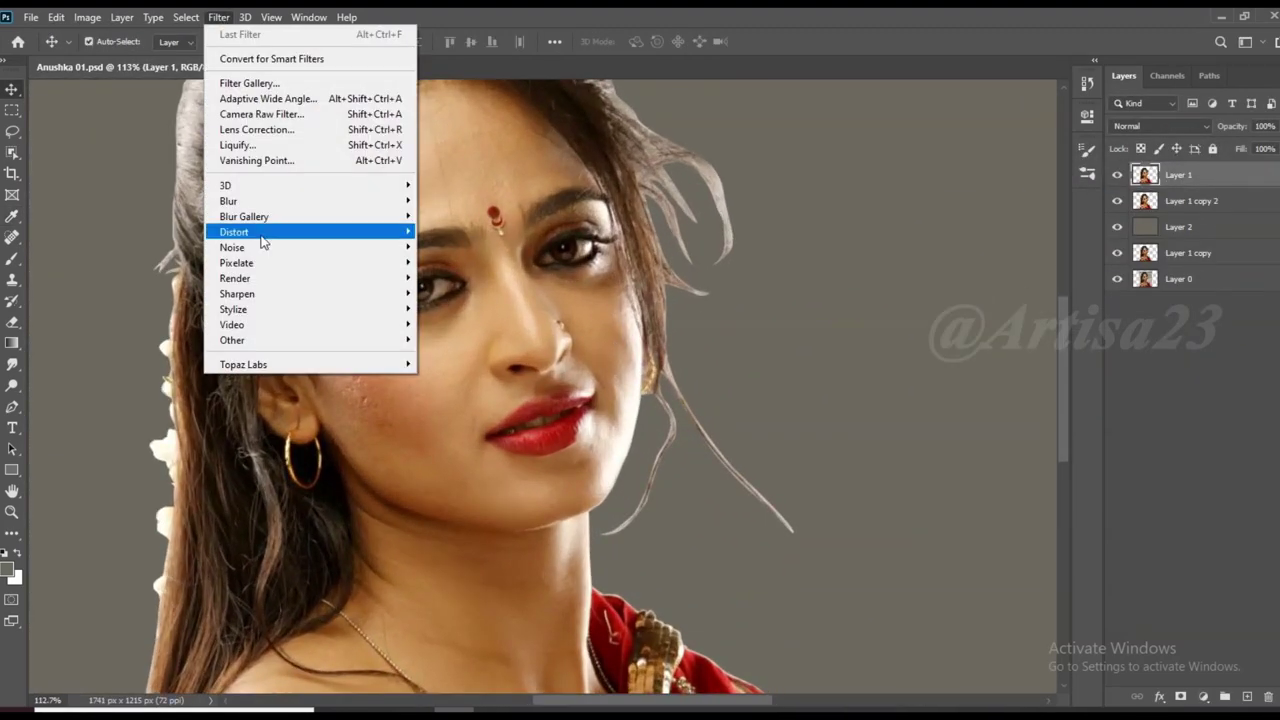
{"action": "mouse_move", "coordinate": [237, 294]}
{"action": "left_click", "coordinate": [450, 371]}
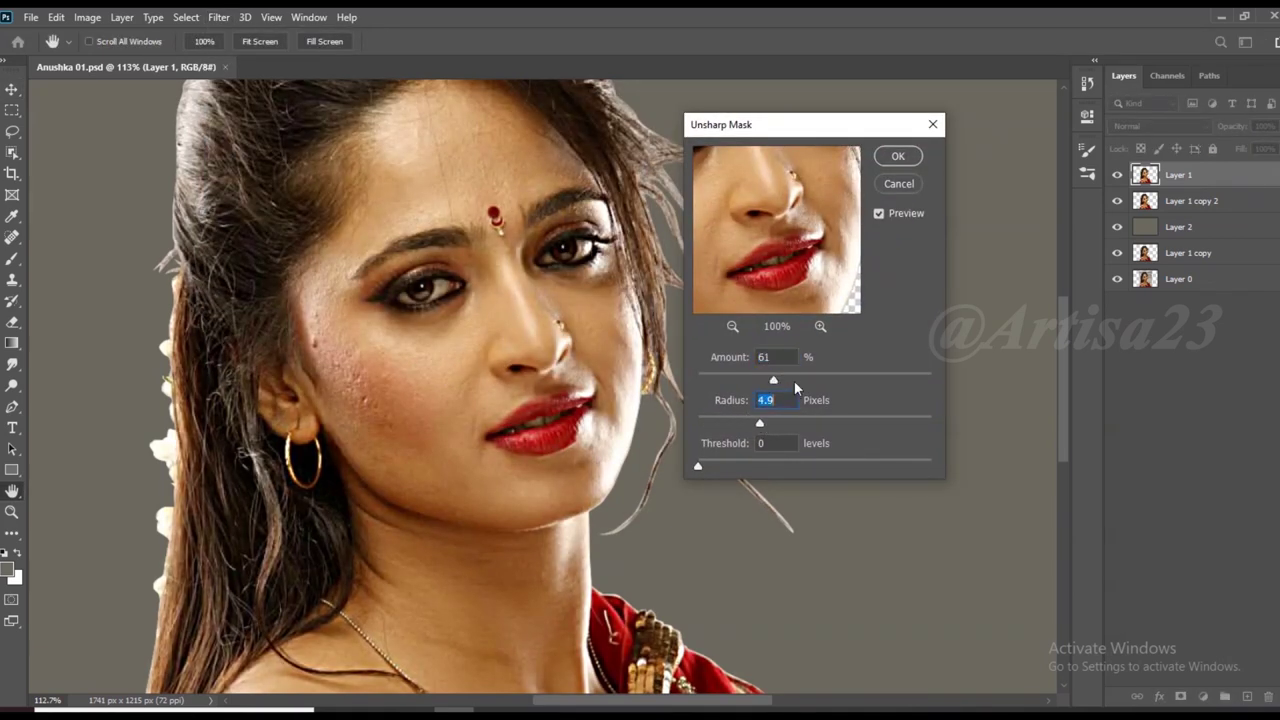
{"action": "left_click_drag", "start_coordinate": [807, 380], "coordinate": [786, 380]}
{"action": "left_click_drag", "start_coordinate": [758, 422], "coordinate": [760, 424]}
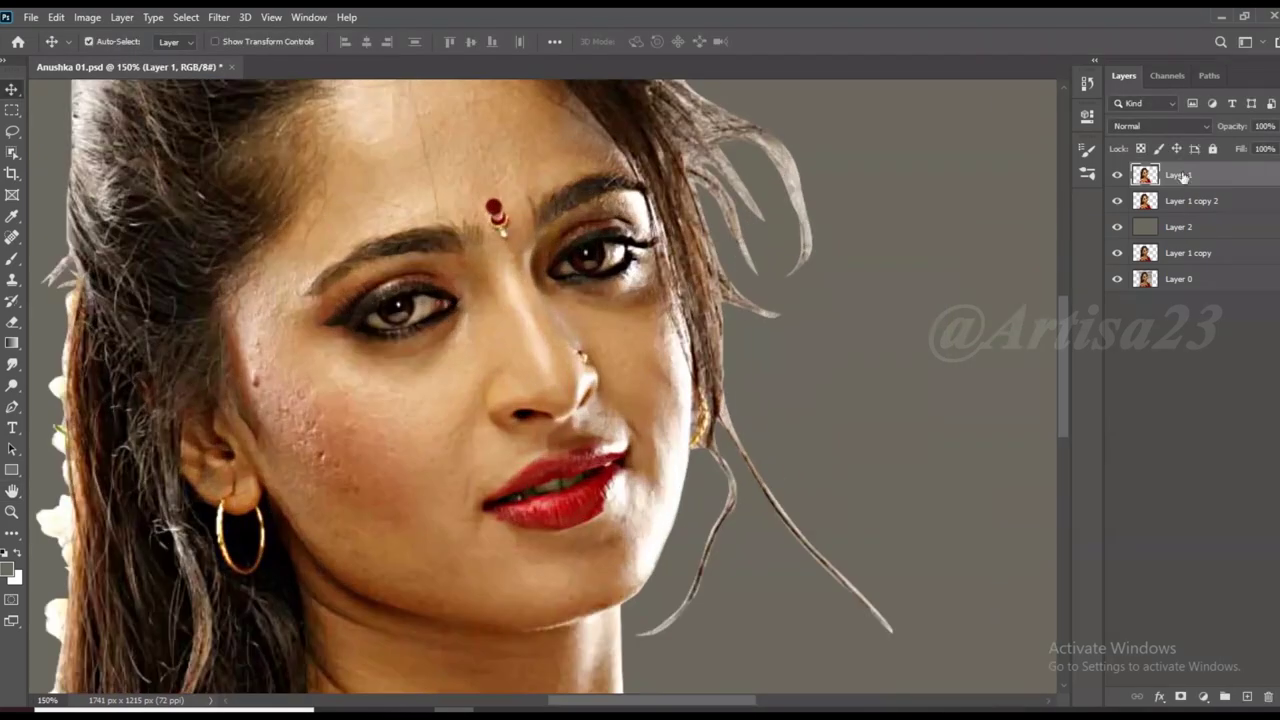
{"action": "left_click_drag", "start_coordinate": [1190, 200], "coordinate": [1190, 236]}
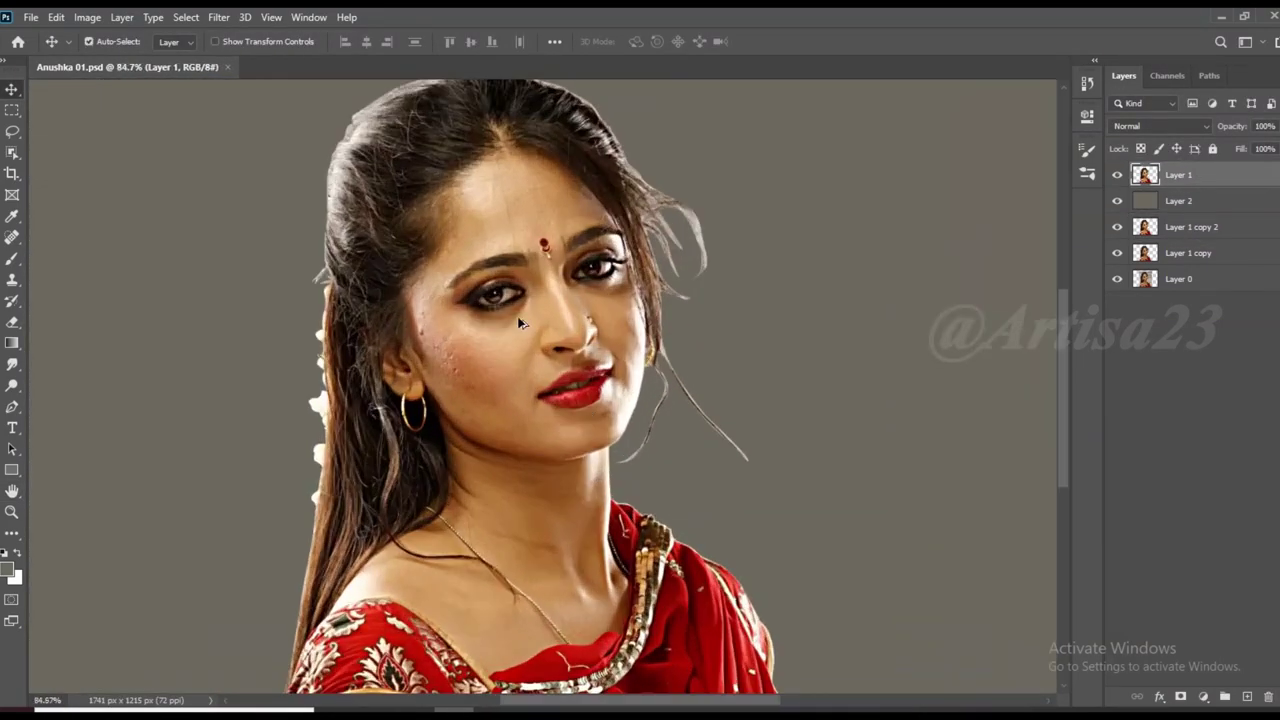
Set up the Smudge tool at 51% strength with a size 20 brush
{"action": "scroll", "coordinate": [519, 322], "scroll_direction": "up", "scroll_amount": 5, "text": "alt"}
{"action": "left_click", "coordinate": [12, 364]}
{"action": "scroll", "coordinate": [517, 329], "scroll_direction": "up", "scroll_amount": 4, "text": "alt"}
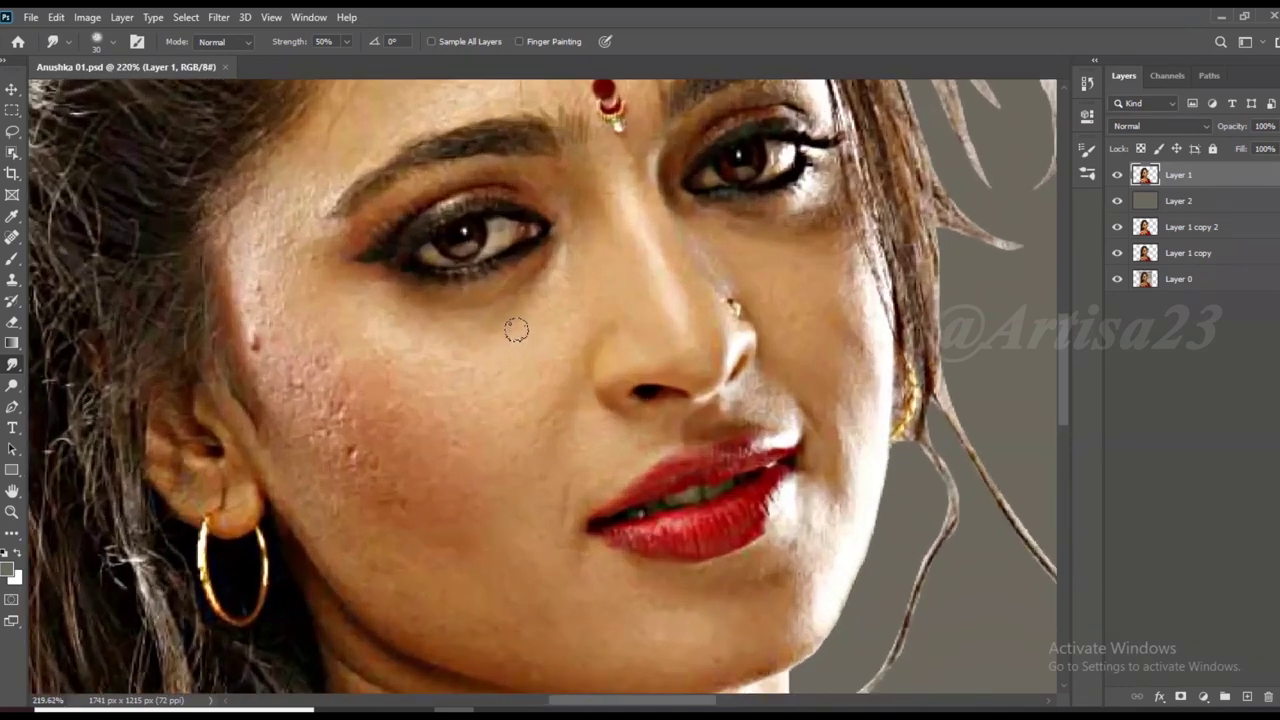
{"action": "left_click", "coordinate": [346, 41]}
{"action": "left_click", "coordinate": [540, 200]}
{"action": "scroll", "coordinate": [553, 273], "scroll_direction": "up", "scroll_amount": 1, "text": "alt"}
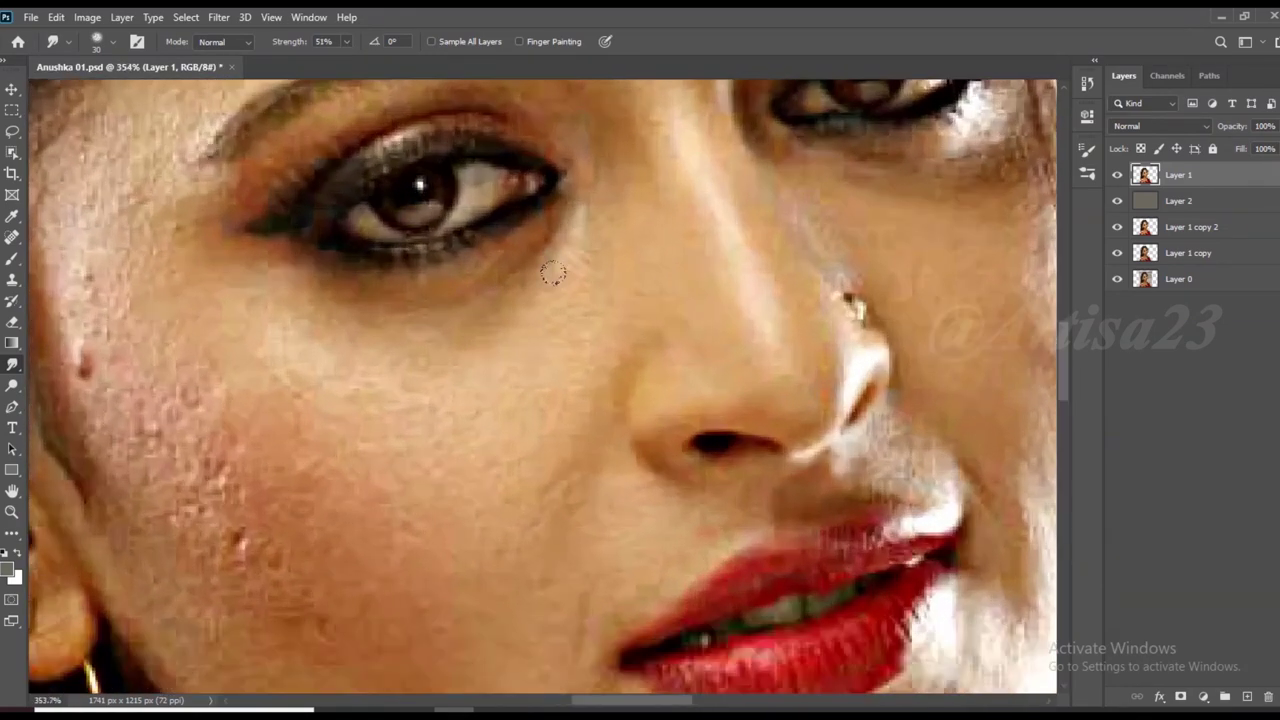
{"action": "key", "text": "bracketleft"}
{"action": "key", "text": "bracketleft"}
{"action": "key", "text": "bracketleft"}
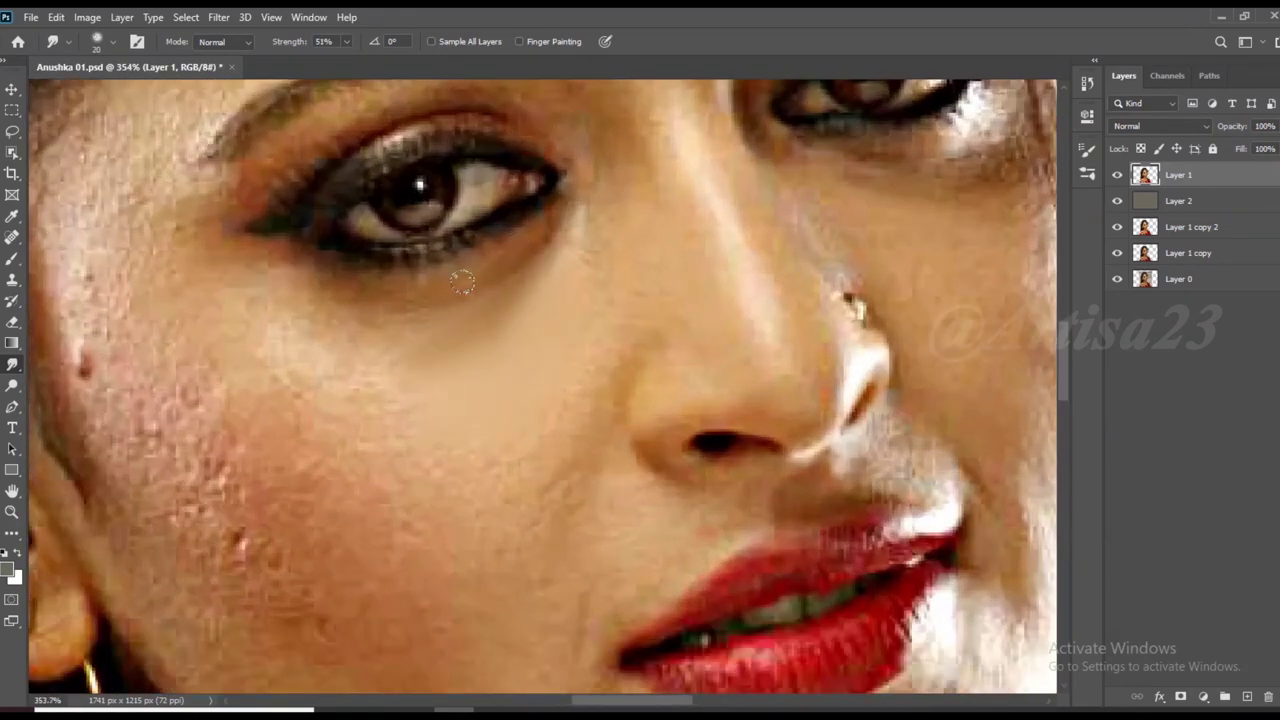
Smudge the skin under the left eye, on the left cheek and across the forehead
{"action": "mouse_move", "coordinate": [306, 281]}
{"action": "left_mouse_down"}
{"action": "mouse_move", "coordinate": [297, 343]}
{"action": "mouse_move", "coordinate": [463, 423]}
{"action": "mouse_move", "coordinate": [600, 373]}
{"action": "left_mouse_up"}
{"action": "mouse_move", "coordinate": [430, 540]}
{"action": "left_mouse_down"}
{"action": "mouse_move", "coordinate": [250, 500]}
{"action": "mouse_move", "coordinate": [83, 345]}
{"action": "mouse_move", "coordinate": [220, 287]}
{"action": "left_mouse_up"}
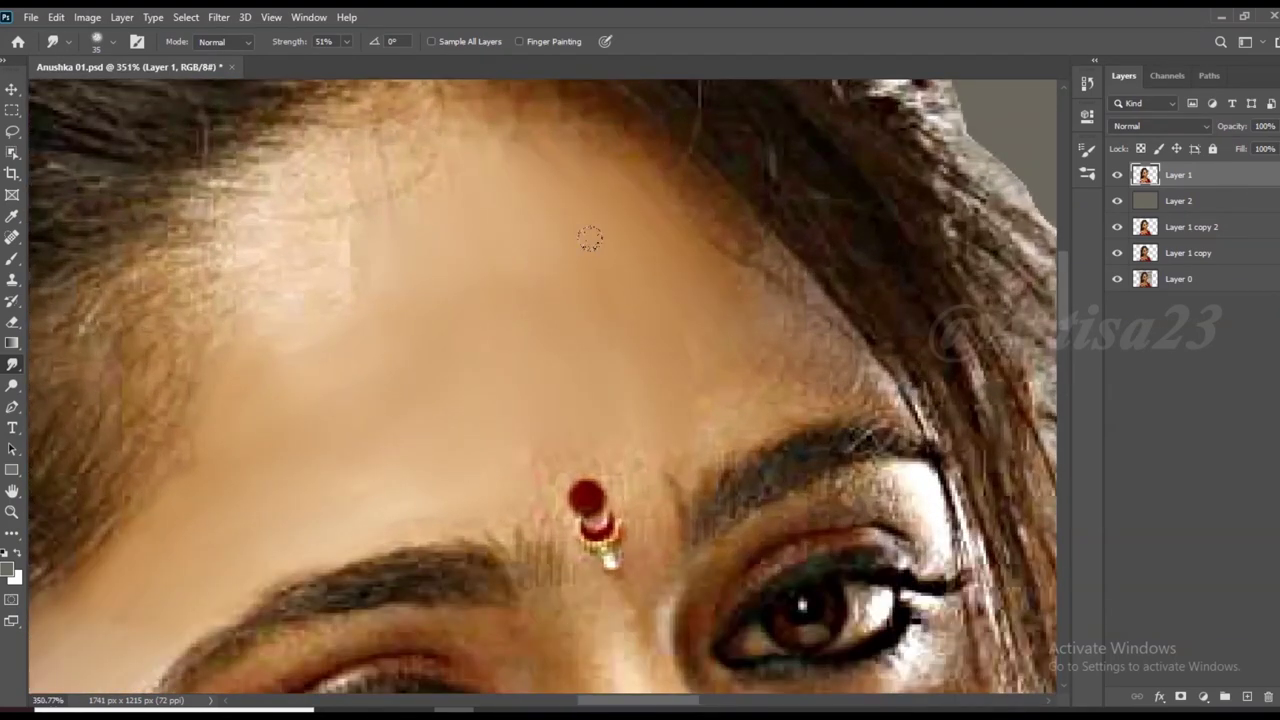
{"action": "key", "text": "bracketleft"}
{"action": "left_click_drag", "start_coordinate": [854, 375], "coordinate": [711, 427]}
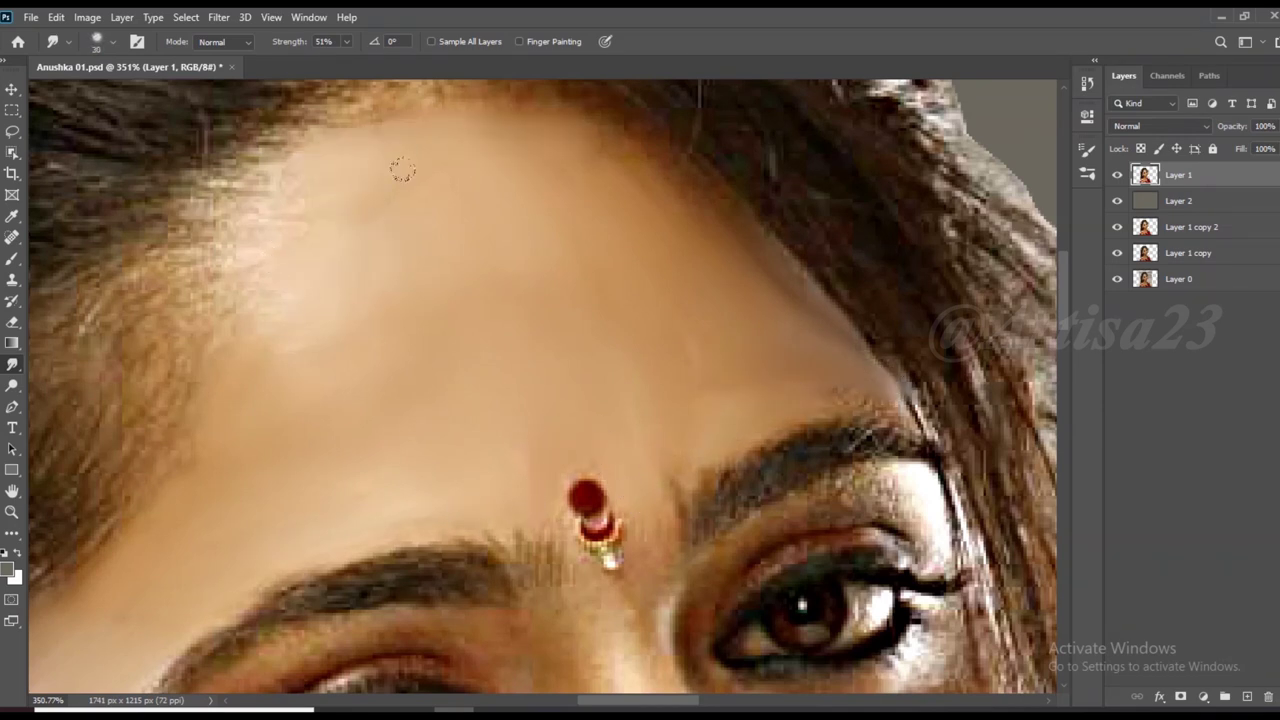
Soften the left eyebrow's lower edge and smooth under the right eye with a 15-20 brush
{"action": "left_click_drag", "start_coordinate": [640, 304], "coordinate": [640, 509]}
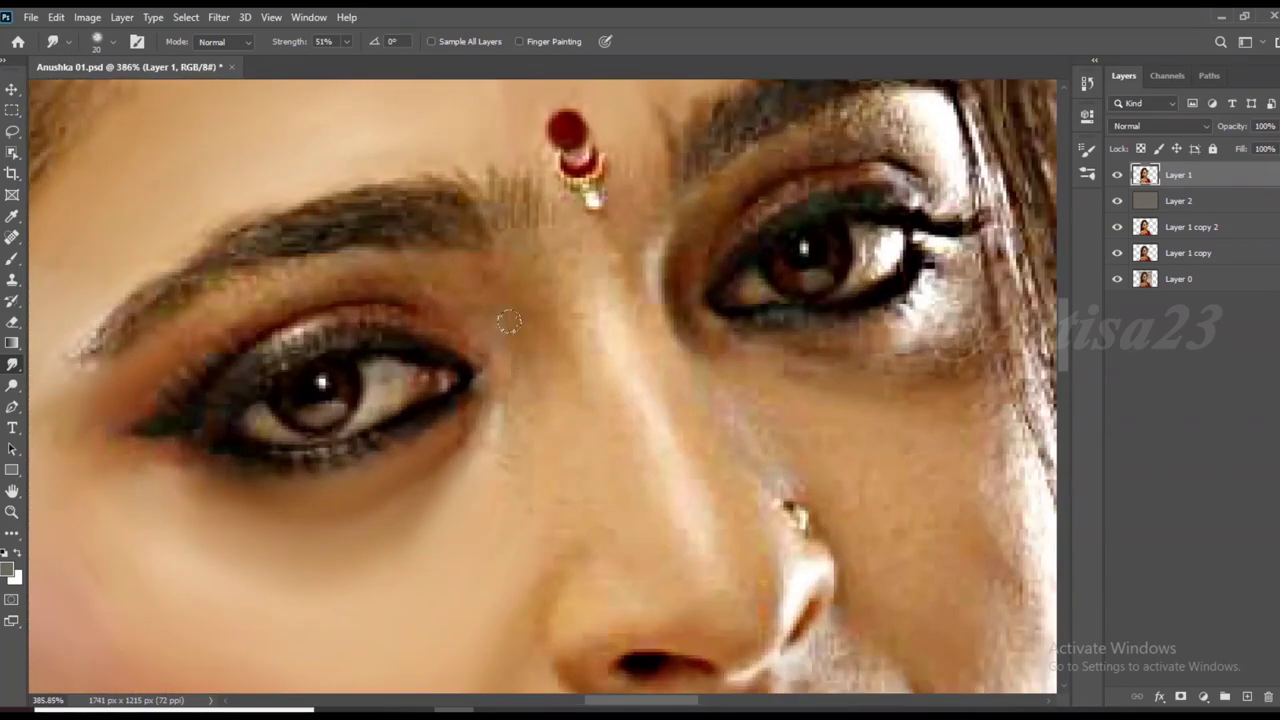
{"action": "key", "text": "bracketleft"}
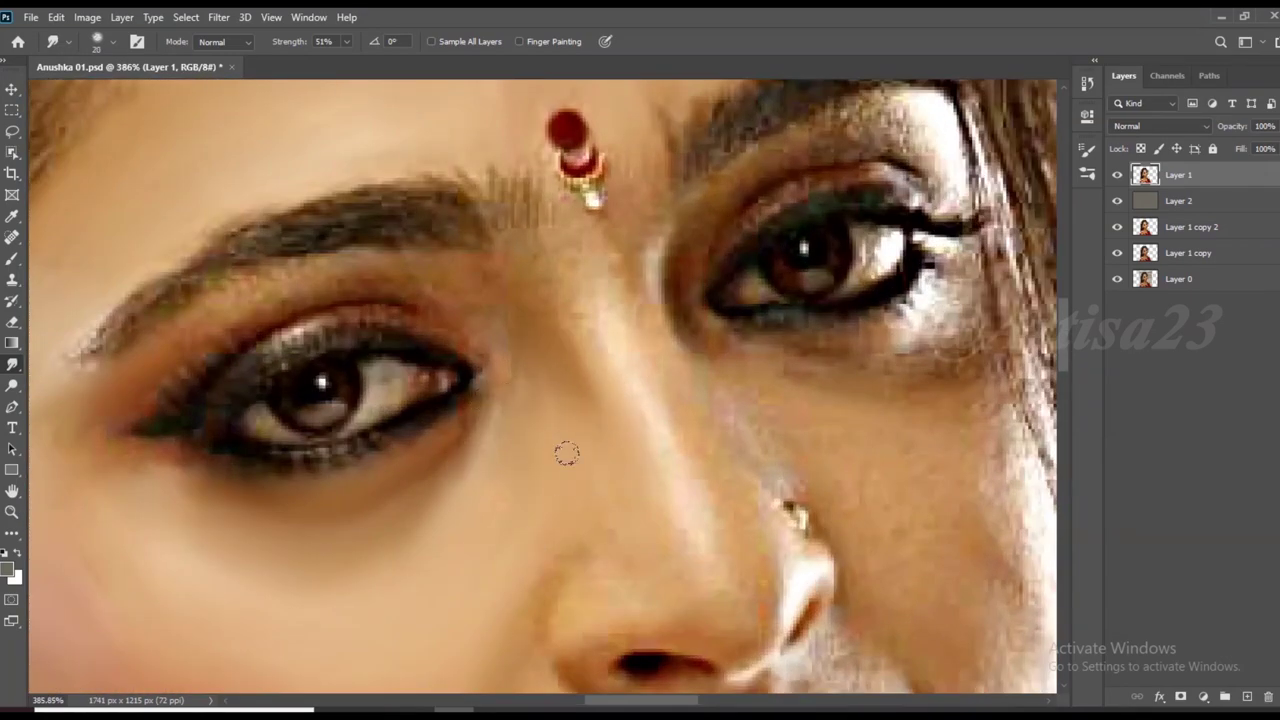
{"action": "key", "text": "bracketleft"}
{"action": "left_click_drag", "start_coordinate": [348, 265], "coordinate": [166, 325]}
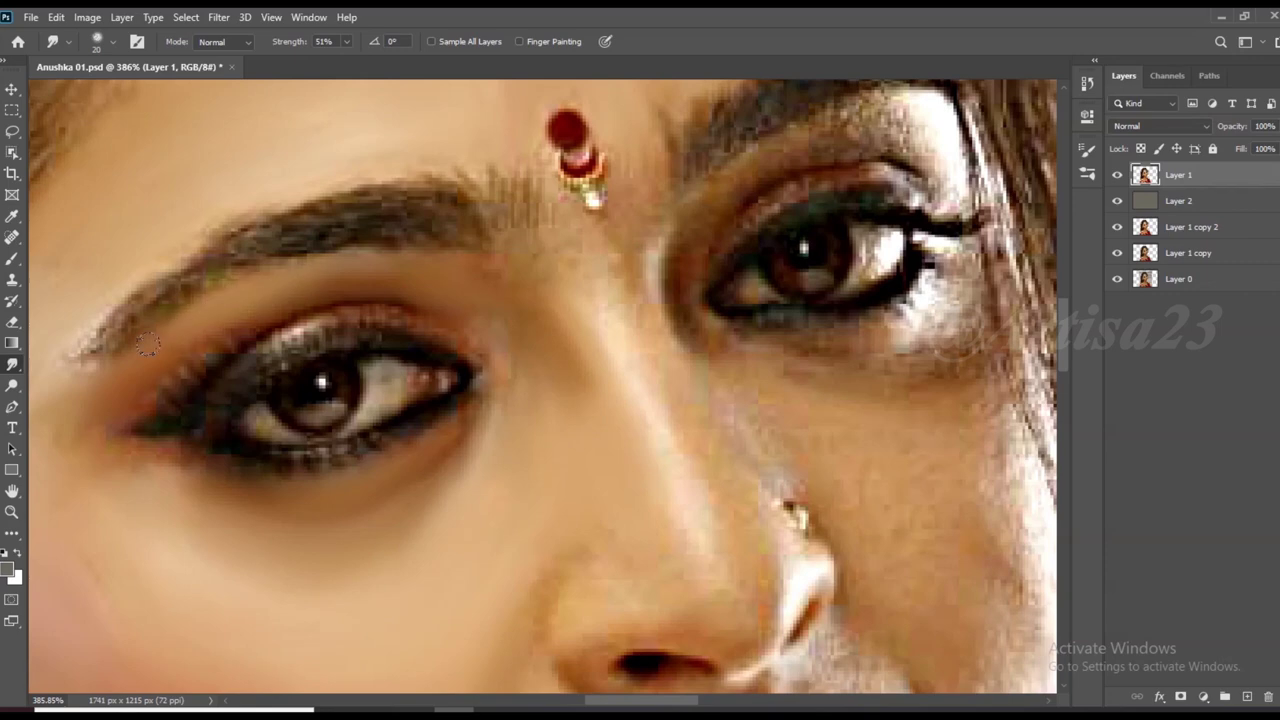
{"action": "key", "text": "bracketleft"}
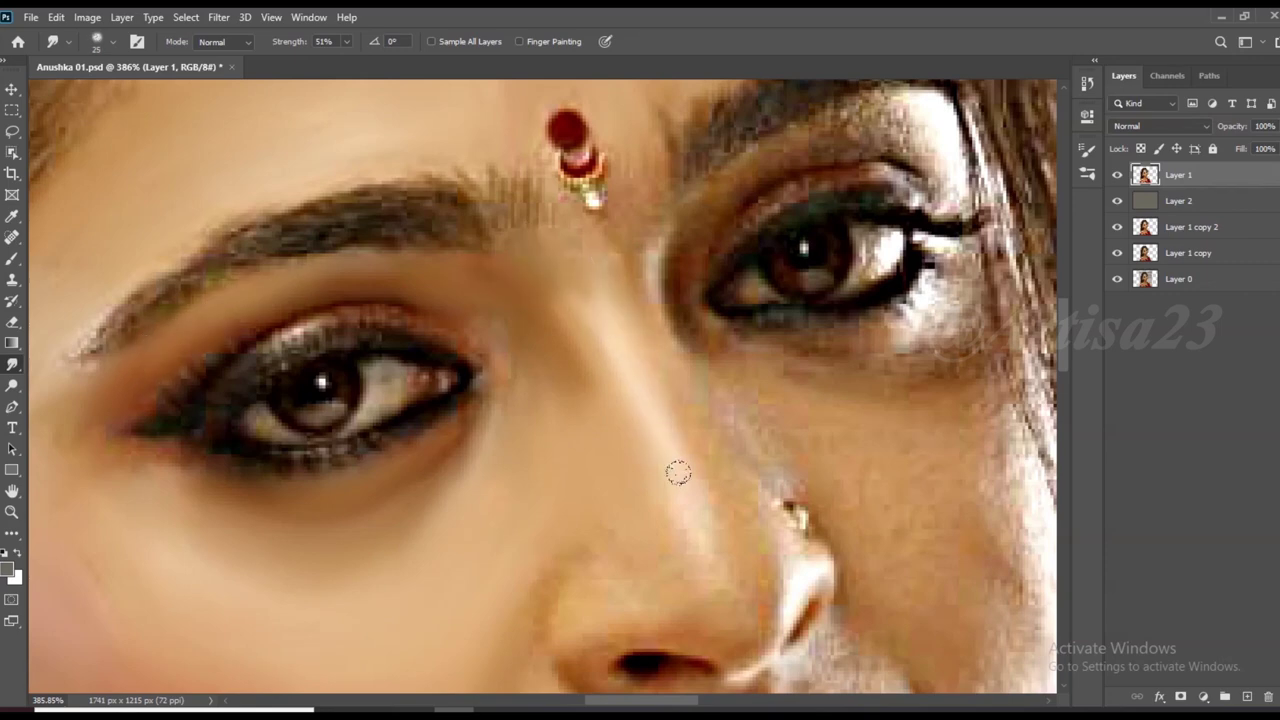
{"action": "scroll", "coordinate": [607, 540], "scroll_direction": "up", "scroll_amount": 1}
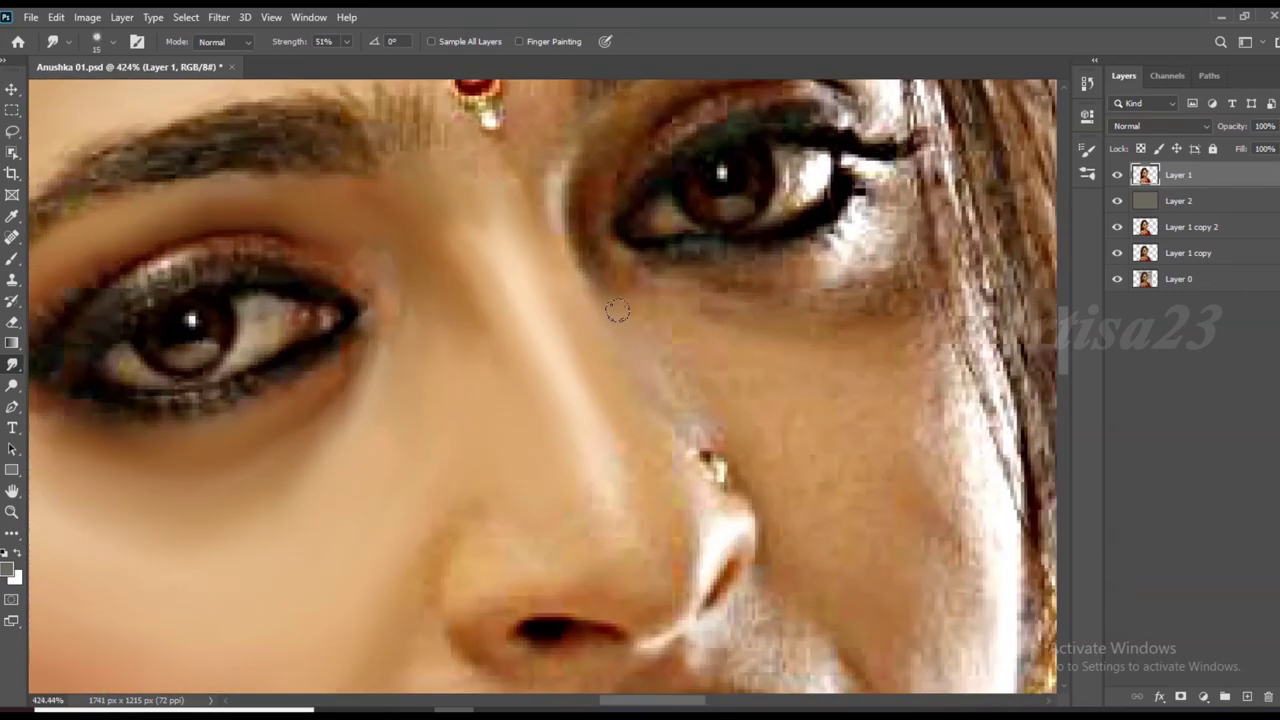
{"action": "key", "text": "bracketright"}
{"action": "key", "text": "bracketleft"}
{"action": "mouse_move", "coordinate": [810, 270]}
{"action": "left_mouse_down"}
{"action": "mouse_move", "coordinate": [918, 267]}
{"action": "mouse_move", "coordinate": [874, 216]}
{"action": "left_mouse_up"}
{"action": "key", "text": "bracketright"}
{"action": "key", "text": "bracketright"}
{"action": "key", "text": "bracketleft"}
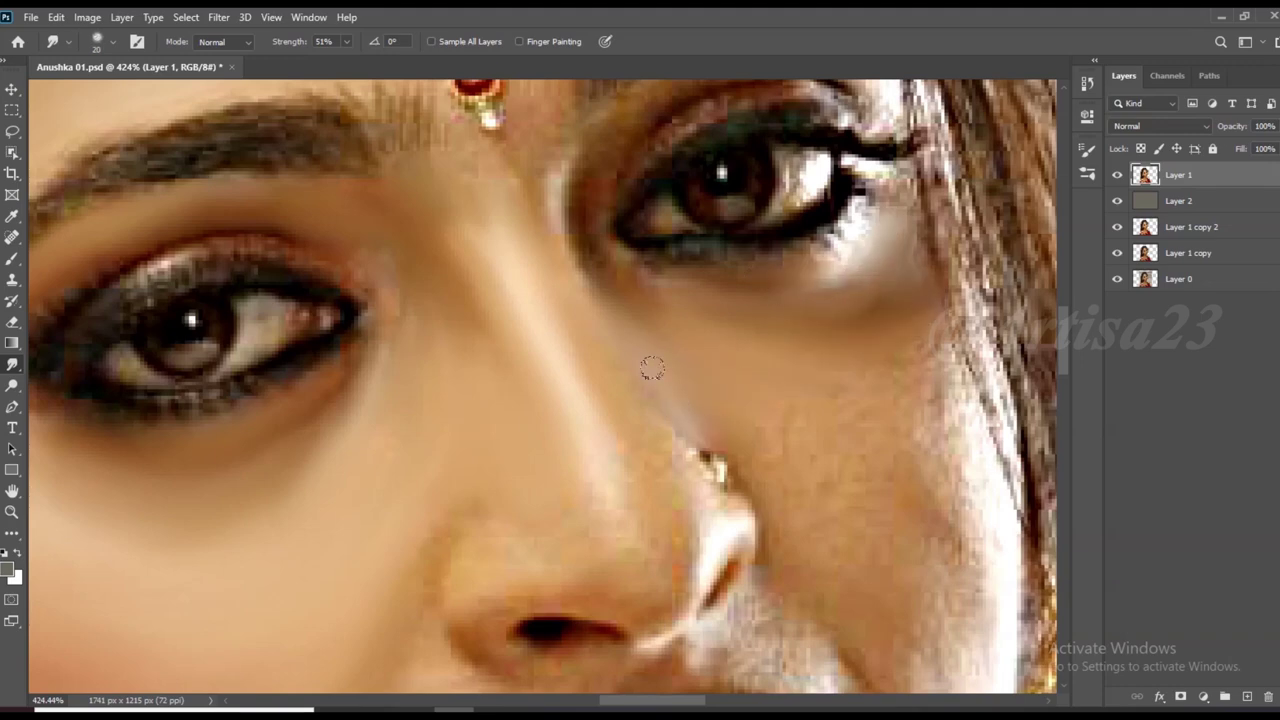
{"action": "scroll", "coordinate": [880, 480], "scroll_direction": "down", "scroll_amount": 1}
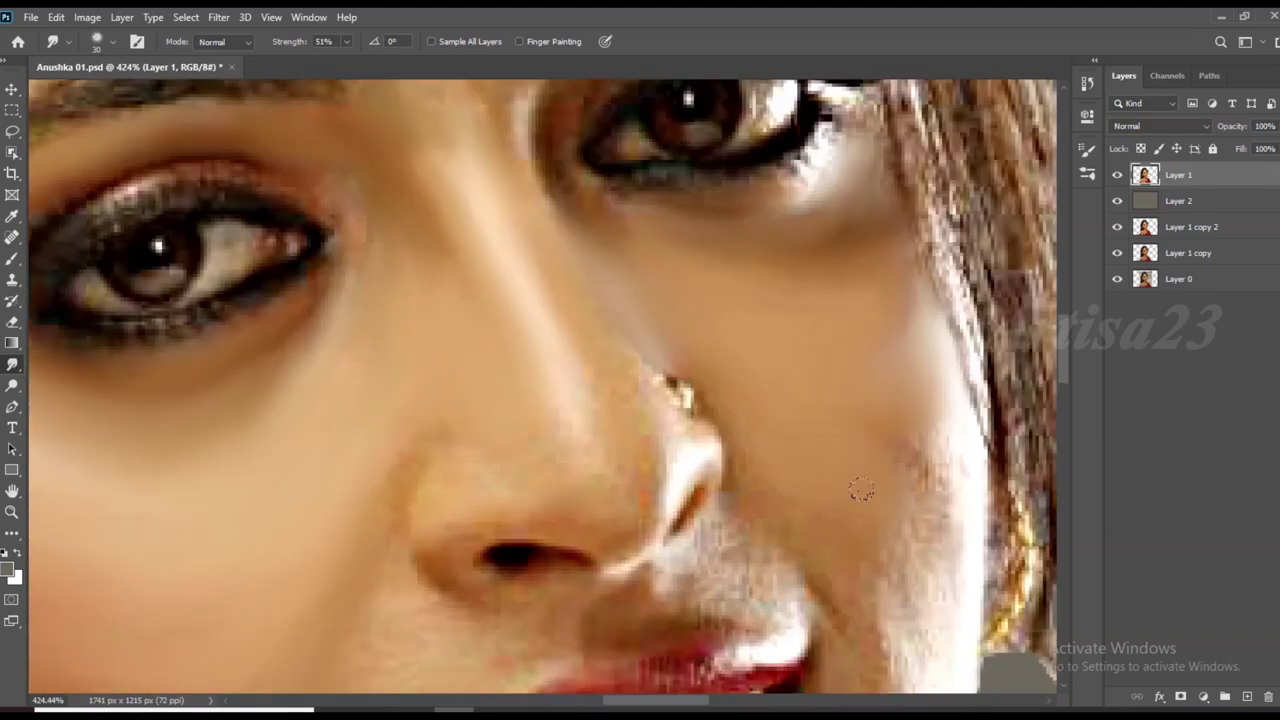
Smudge the lips at 51% strength with the brush enlarged to size 25
{"action": "scroll", "coordinate": [857, 491], "scroll_direction": "down", "scroll_amount": 1}
{"action": "scroll", "coordinate": [846, 537], "scroll_direction": "up", "scroll_amount": 1}
{"action": "scroll", "coordinate": [860, 400], "scroll_direction": "up", "scroll_amount": 1}
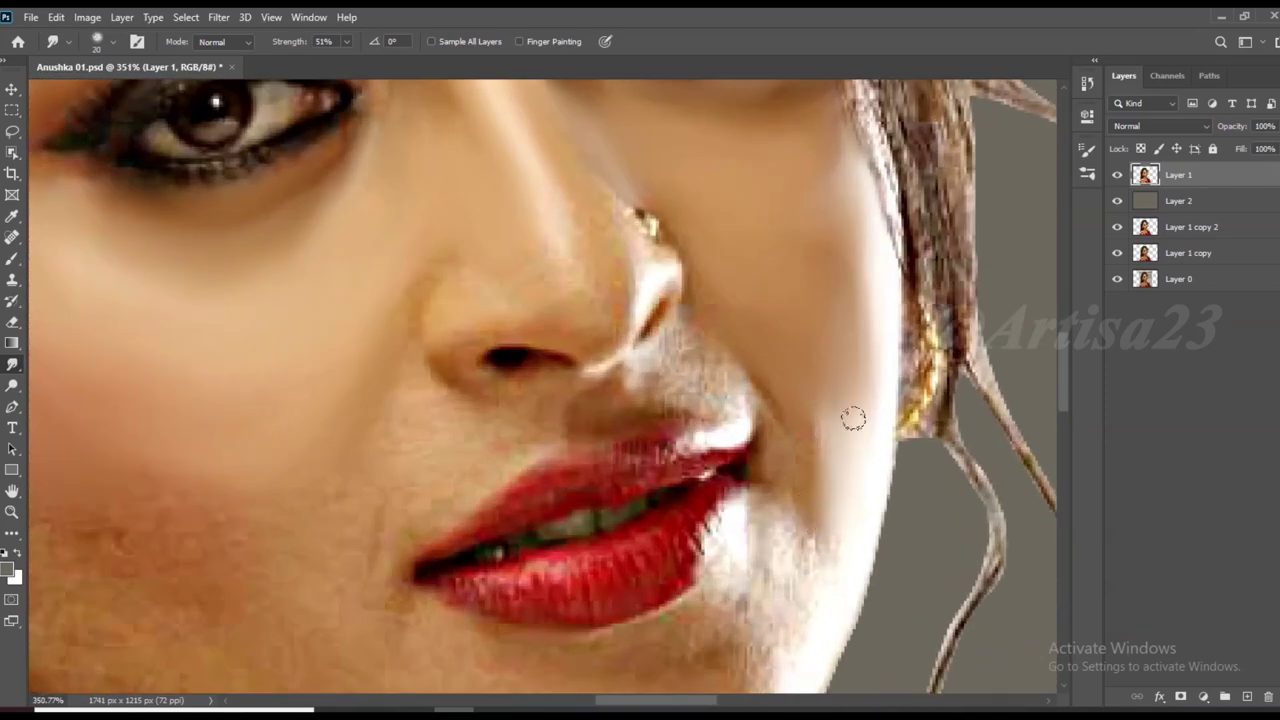
{"action": "key", "text": "bracketright"}
{"action": "scroll", "coordinate": [810, 608], "scroll_direction": "down", "scroll_amount": 1}
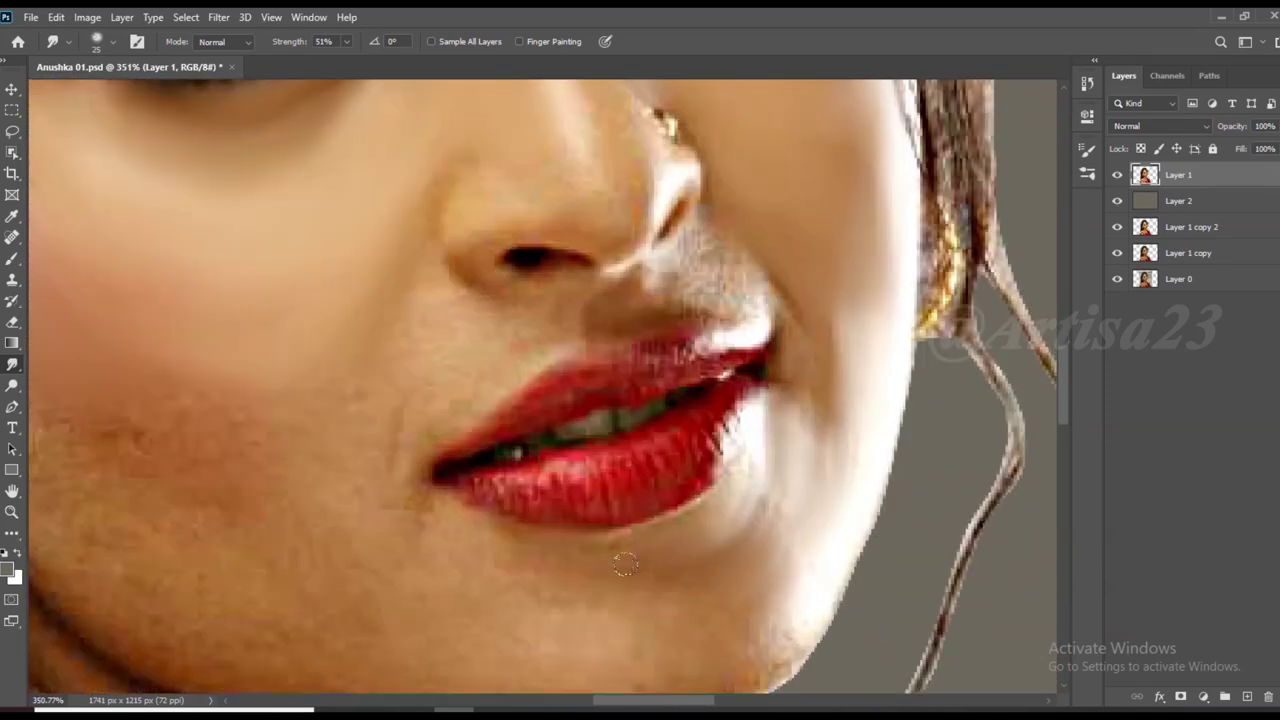
{"action": "scroll", "coordinate": [512, 481], "scroll_direction": "up", "scroll_amount": 1}
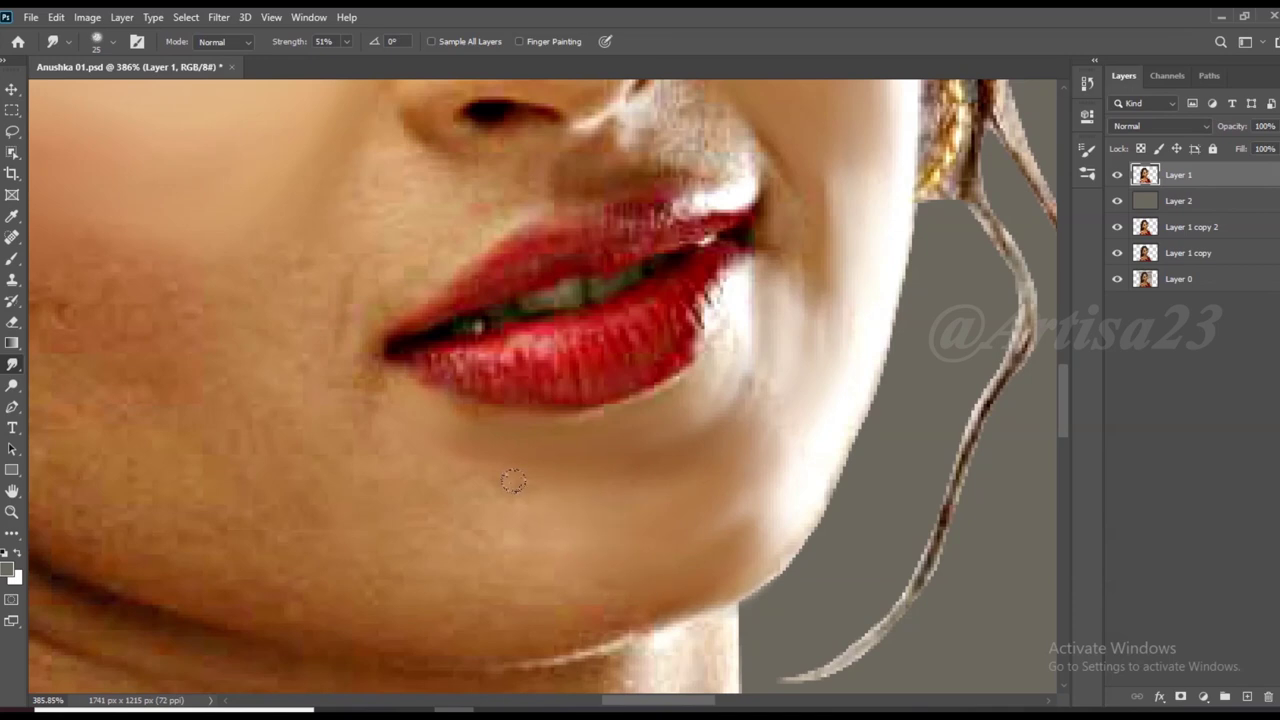
{"action": "scroll", "coordinate": [479, 541], "scroll_direction": "up", "scroll_amount": 1}
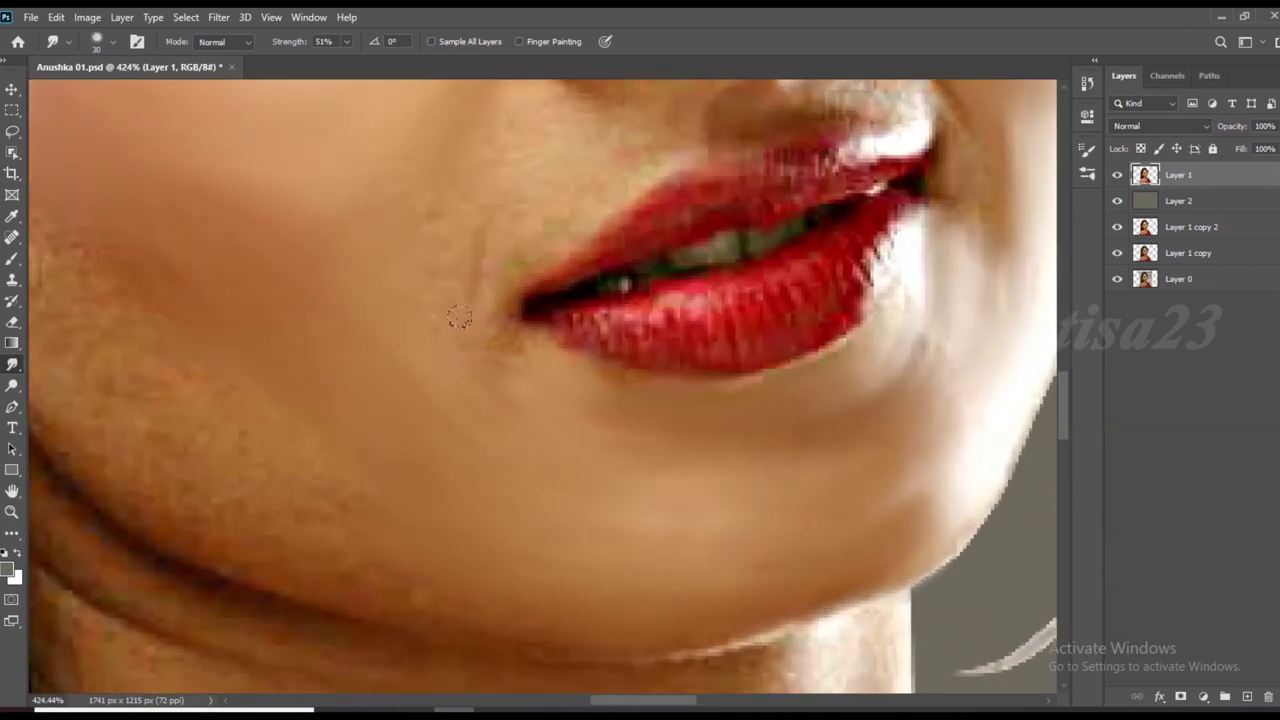
{"action": "scroll", "coordinate": [462, 158], "scroll_direction": "up", "scroll_amount": 2}
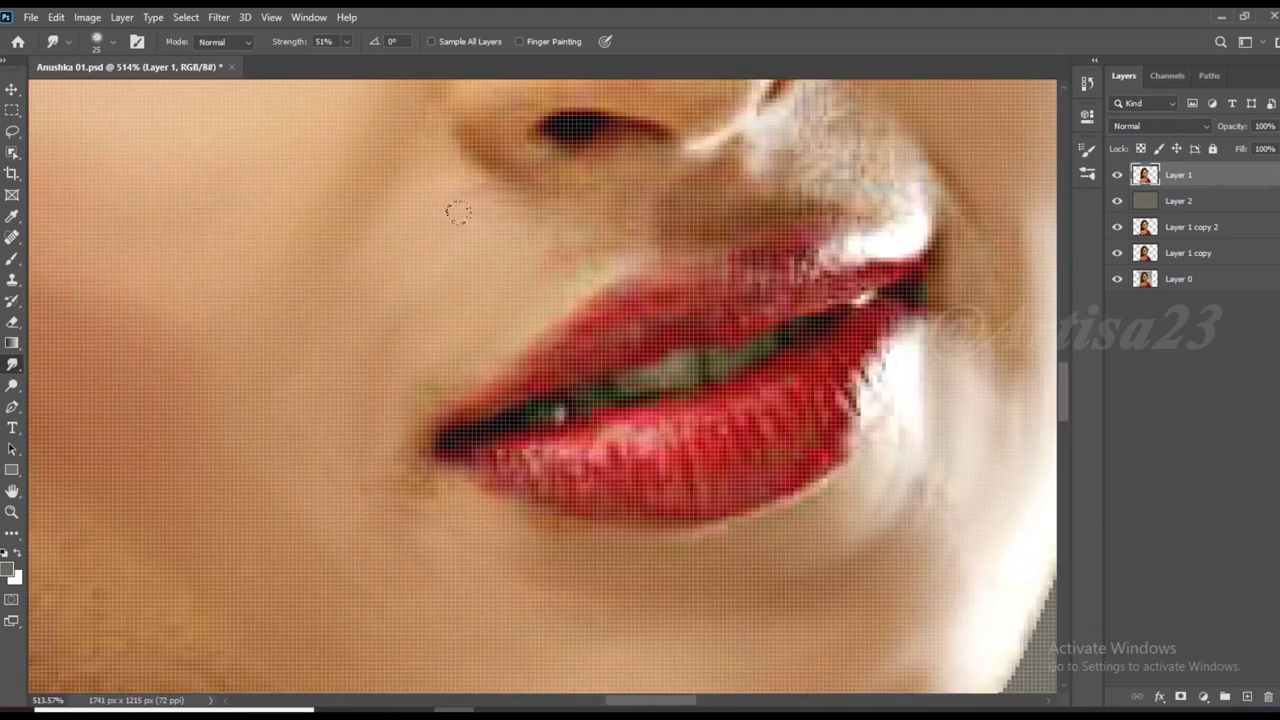
{"action": "scroll", "coordinate": [458, 213], "scroll_direction": "down", "scroll_amount": 1}
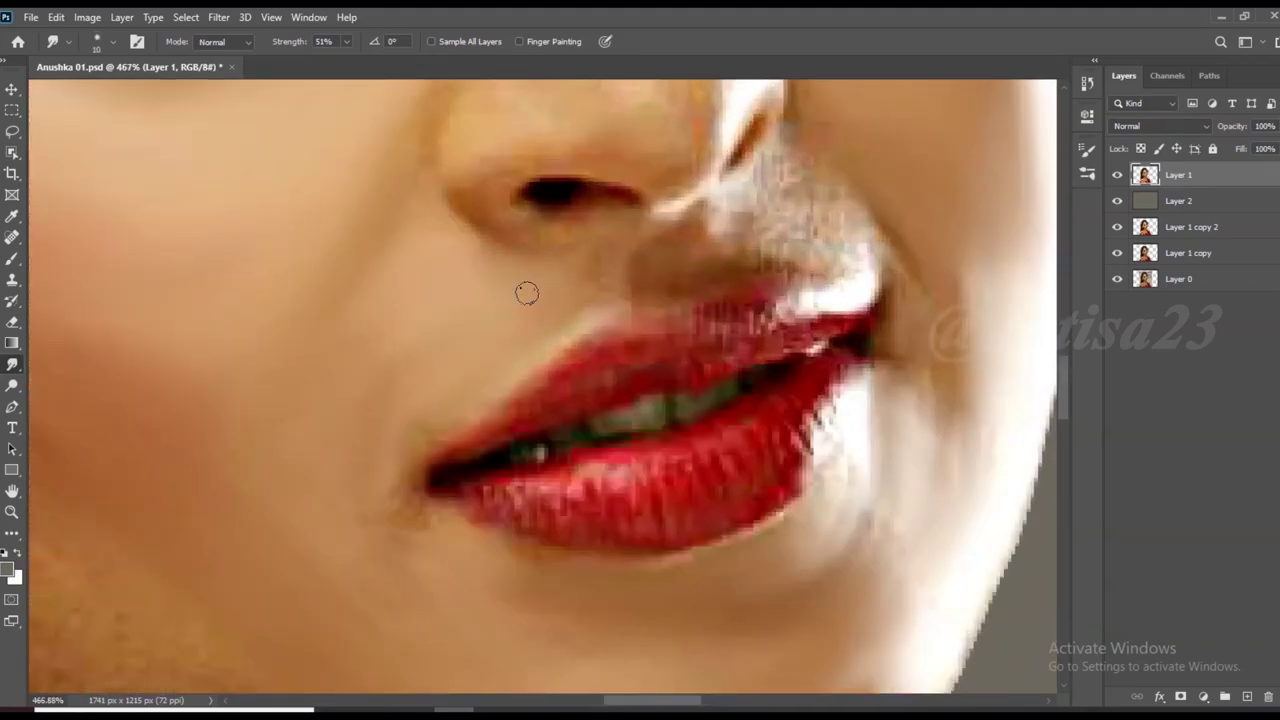
{"action": "scroll", "coordinate": [470, 250], "scroll_direction": "up", "scroll_amount": 1}
{"action": "scroll", "coordinate": [430, 250], "scroll_direction": "down", "scroll_amount": 1}
{"action": "scroll", "coordinate": [420, 243], "scroll_direction": "up", "scroll_amount": 2}
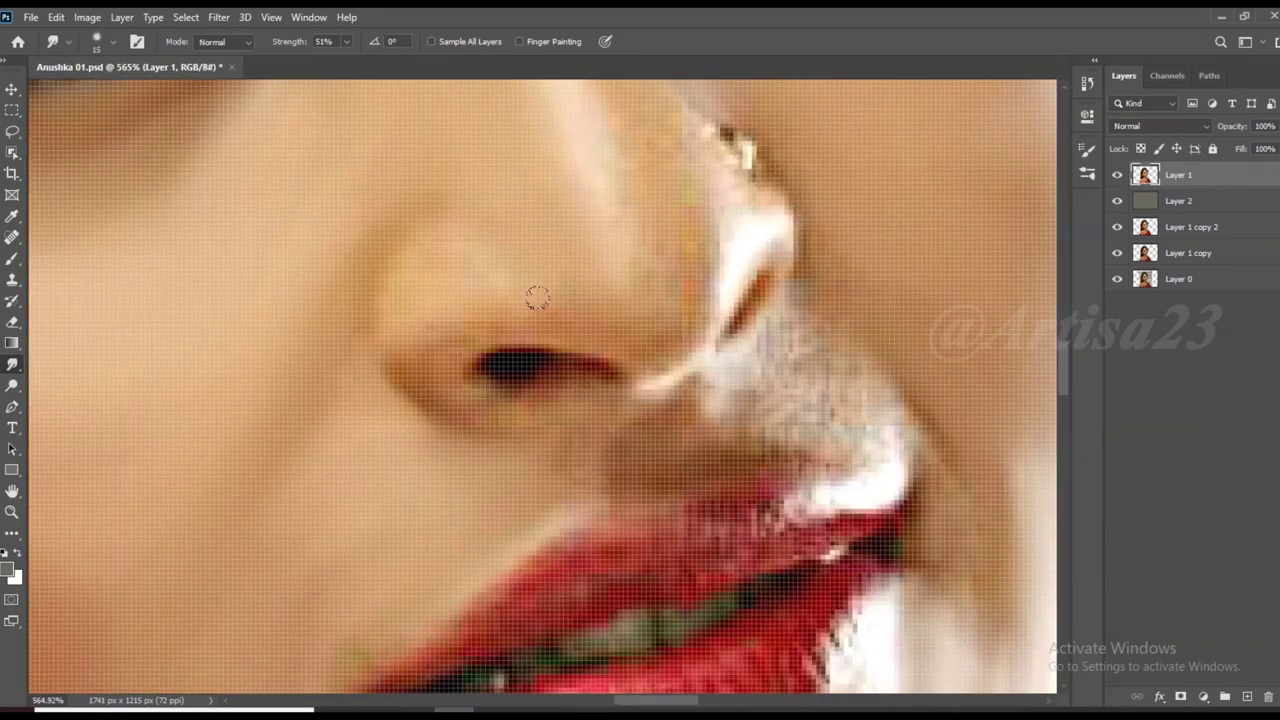
{"action": "scroll", "coordinate": [400, 290], "scroll_direction": "down", "scroll_amount": 1}
{"action": "scroll", "coordinate": [546, 166], "scroll_direction": "up", "scroll_amount": 1}
{"action": "scroll", "coordinate": [560, 190], "scroll_direction": "down", "scroll_amount": 1}
{"action": "scroll", "coordinate": [586, 251], "scroll_direction": "up", "scroll_amount": 1}
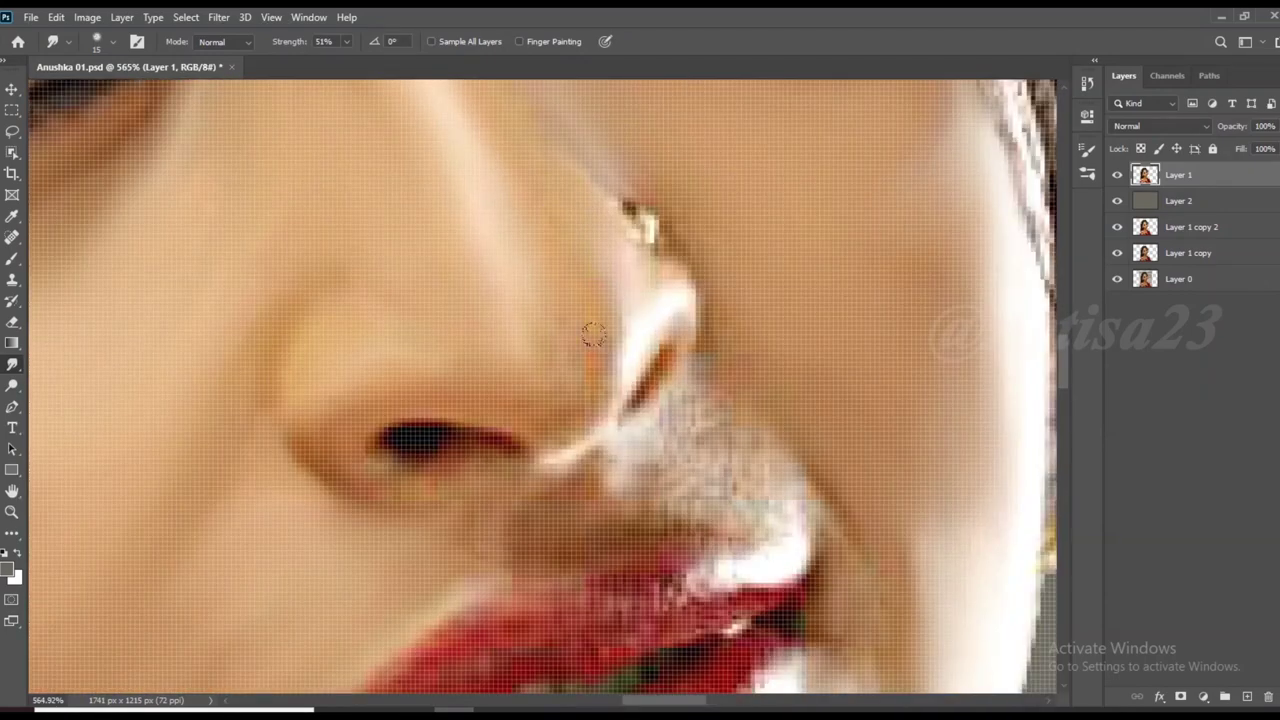
{"action": "scroll", "coordinate": [450, 390], "scroll_direction": "down", "scroll_amount": 1}
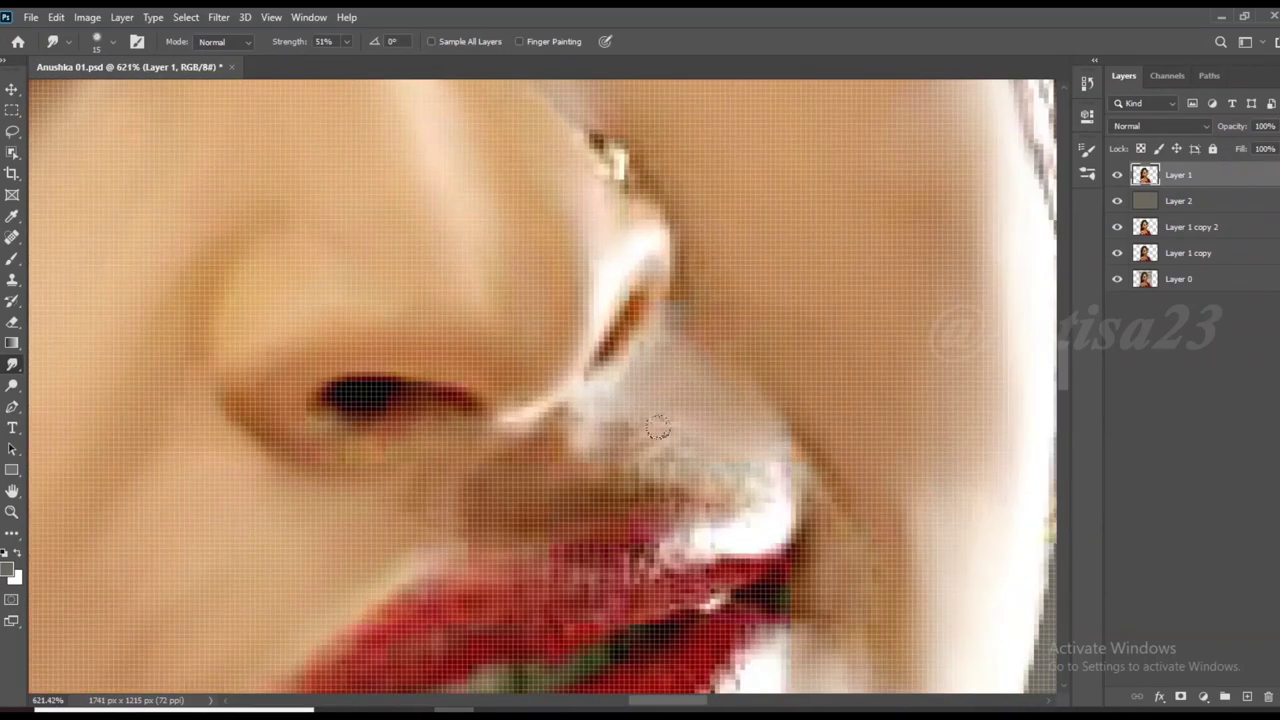
{"action": "scroll", "coordinate": [640, 400], "scroll_direction": "up", "scroll_amount": 2}
{"action": "scroll", "coordinate": [568, 346], "scroll_direction": "down", "scroll_amount": 1}
{"action": "scroll", "coordinate": [390, 337], "scroll_direction": "up", "scroll_amount": 1}
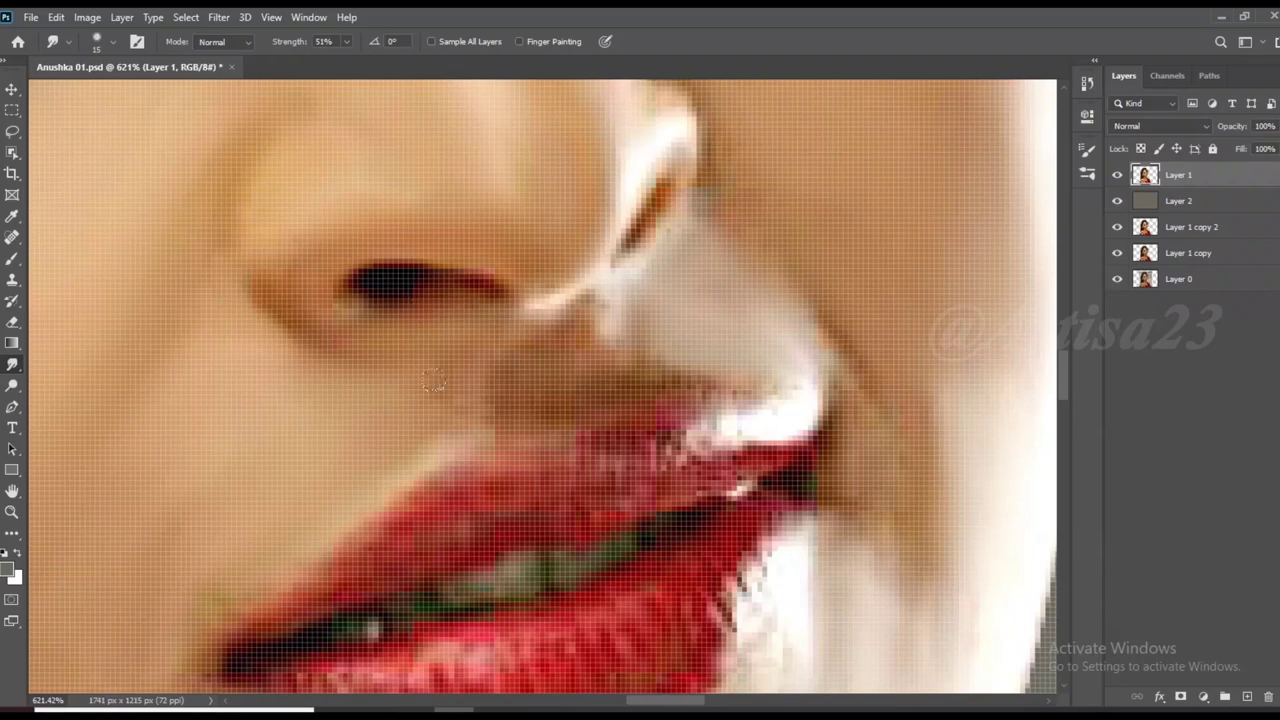
{"action": "scroll", "coordinate": [433, 349], "scroll_direction": "down", "scroll_amount": 1}
{"action": "scroll", "coordinate": [720, 380], "scroll_direction": "down", "scroll_amount": 1}
{"action": "scroll", "coordinate": [680, 400], "scroll_direction": "up", "scroll_amount": 1}
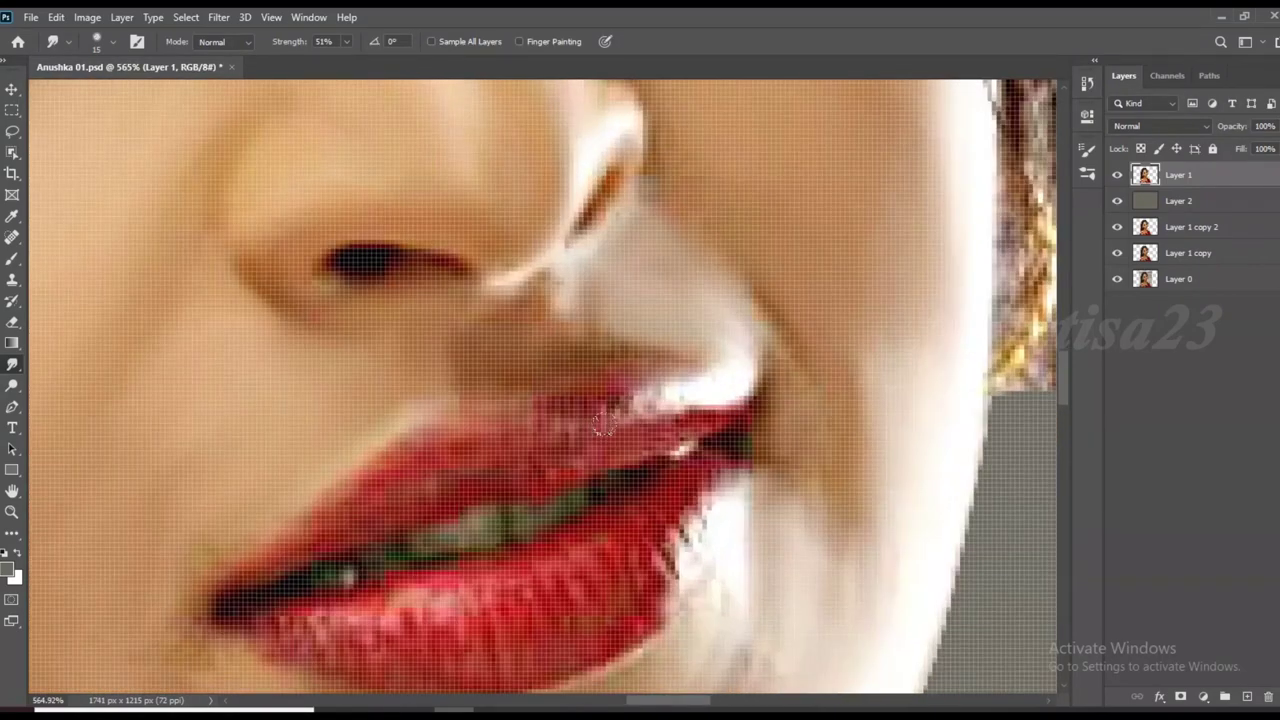
{"action": "scroll", "coordinate": [352, 487], "scroll_direction": "up", "scroll_amount": 1}
{"action": "scroll", "coordinate": [400, 500], "scroll_direction": "up", "scroll_amount": 1}
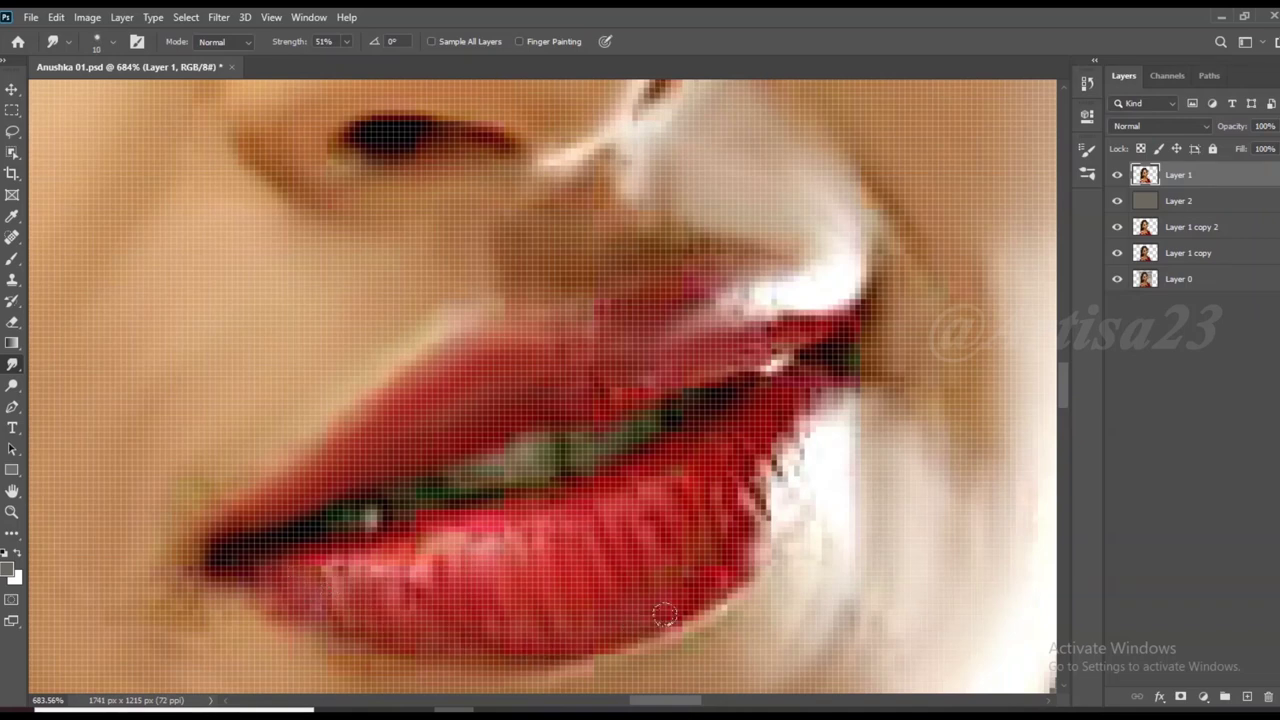
Blend the lip corner and philtrum using a slightly smaller smudge brush
{"action": "key", "text": "bracketleft"}
{"action": "key", "text": "bracketleft"}
{"action": "key", "text": "bracketleft"}
{"action": "key", "text": "bracketright"}
{"action": "key", "text": "bracketright"}
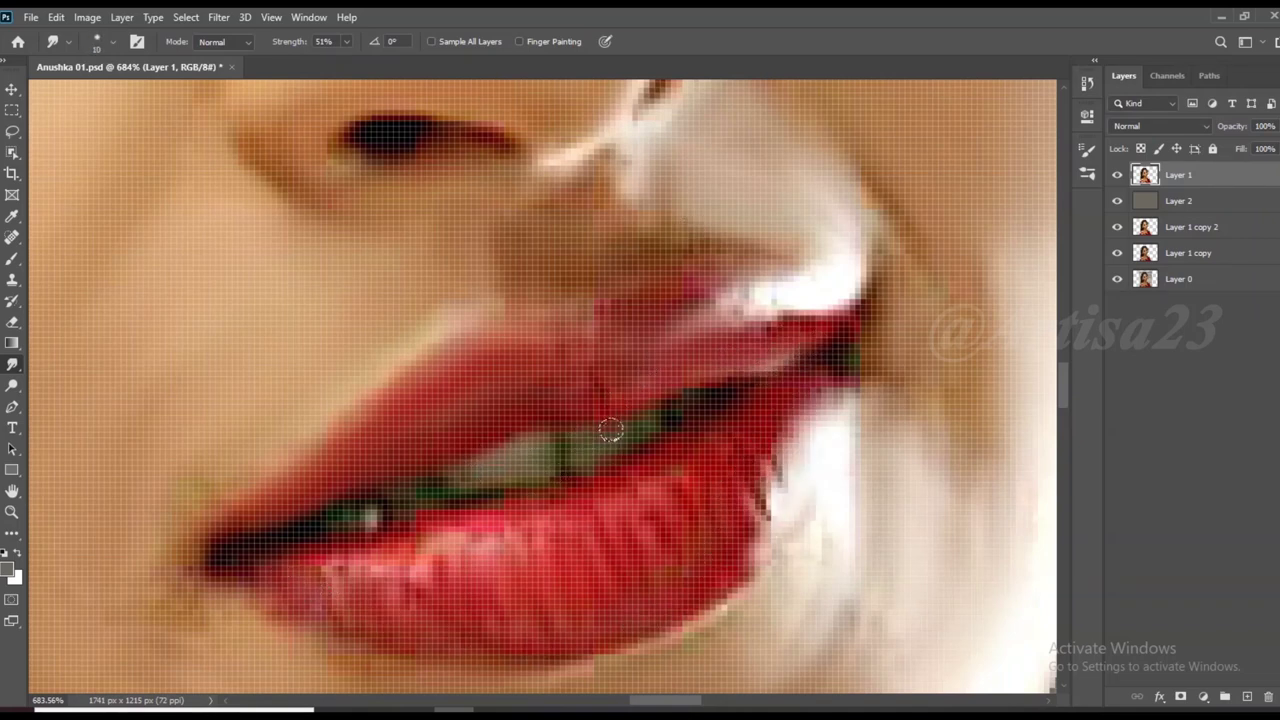
{"action": "scroll", "coordinate": [610, 430], "scroll_direction": "down", "scroll_amount": 2}
{"action": "scroll", "coordinate": [270, 560], "scroll_direction": "up", "scroll_amount": 1}
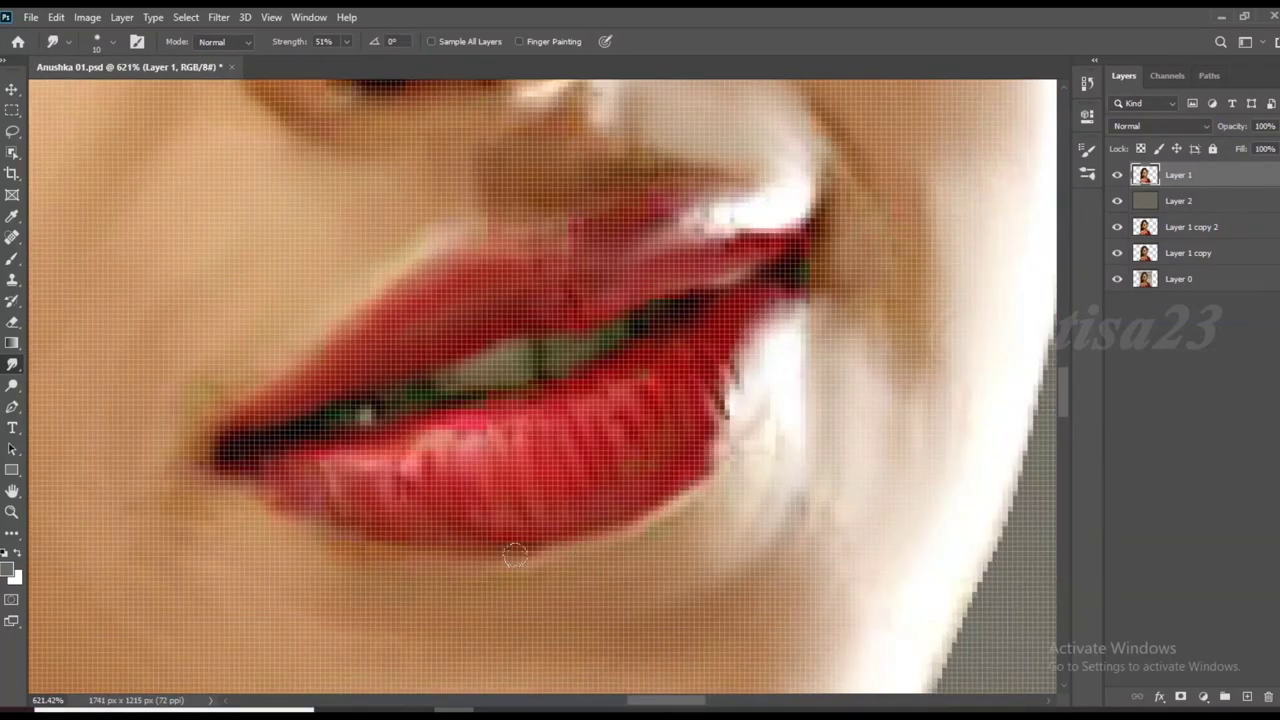
{"action": "scroll", "coordinate": [313, 530], "scroll_direction": "down", "scroll_amount": 3}
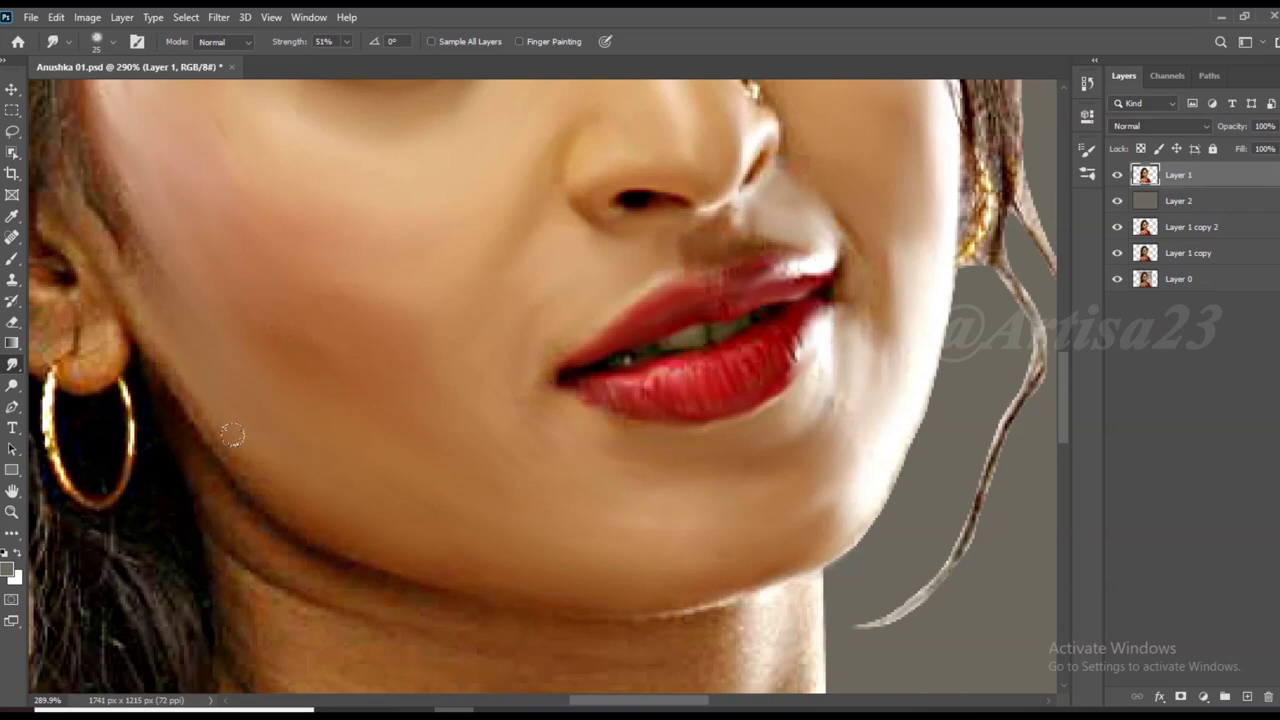
{"action": "scroll", "coordinate": [400, 450], "scroll_direction": "up", "scroll_amount": 5}
{"action": "scroll", "coordinate": [380, 350], "scroll_direction": "up", "scroll_amount": 3}
{"action": "key", "text": "bracketleft"}
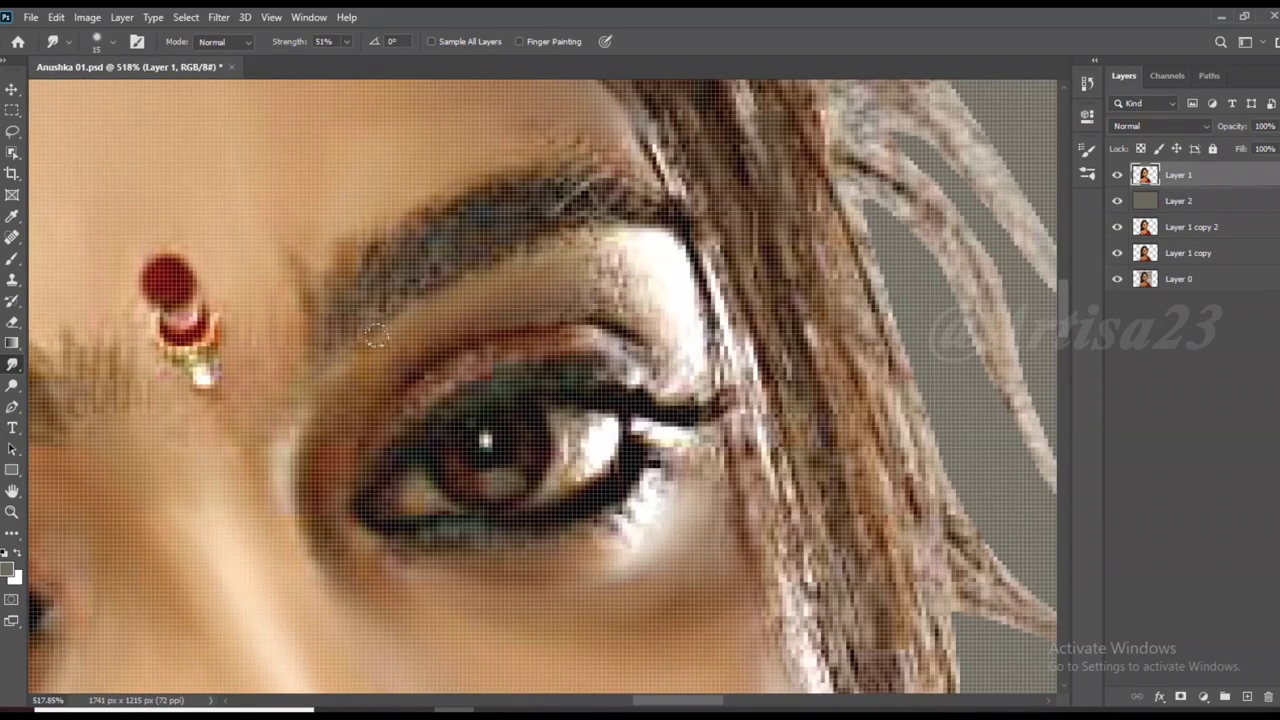
Smudge the skin beside the inner eye corner smooth
{"action": "left_click_drag", "start_coordinate": [300, 450], "coordinate": [305, 495]}
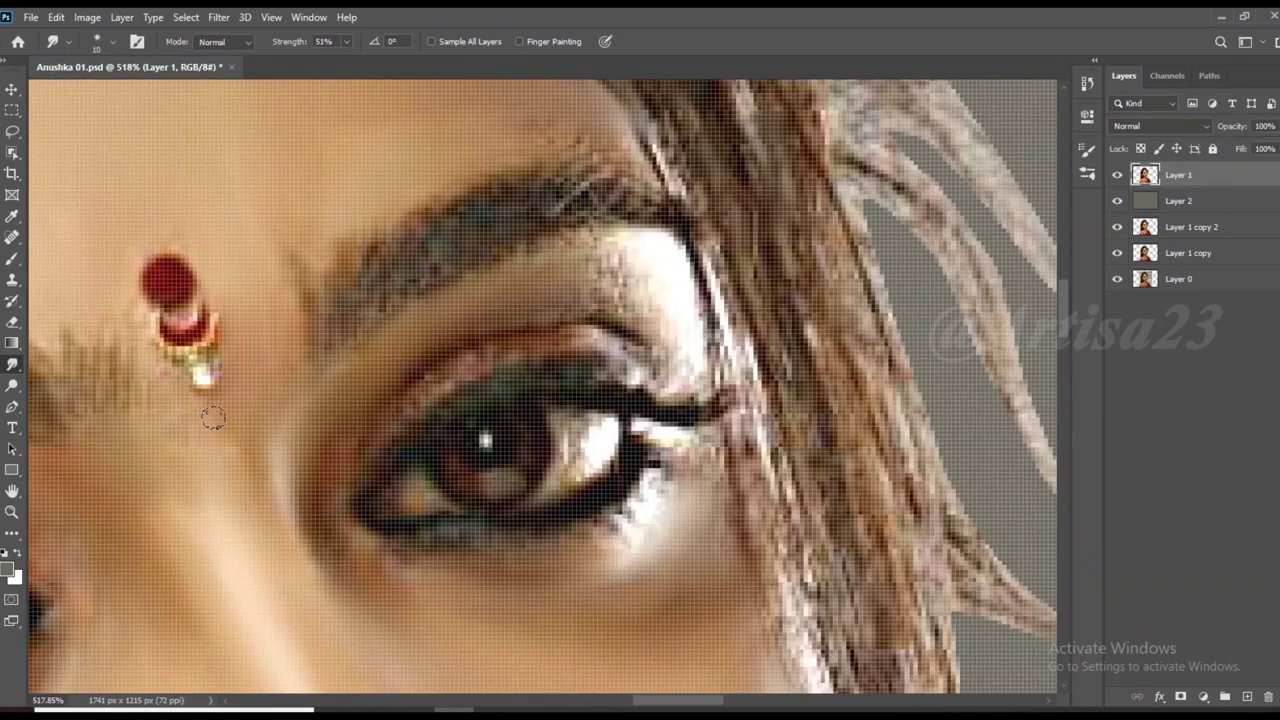
{"action": "scroll", "coordinate": [480, 400], "scroll_direction": "up", "scroll_amount": 2}
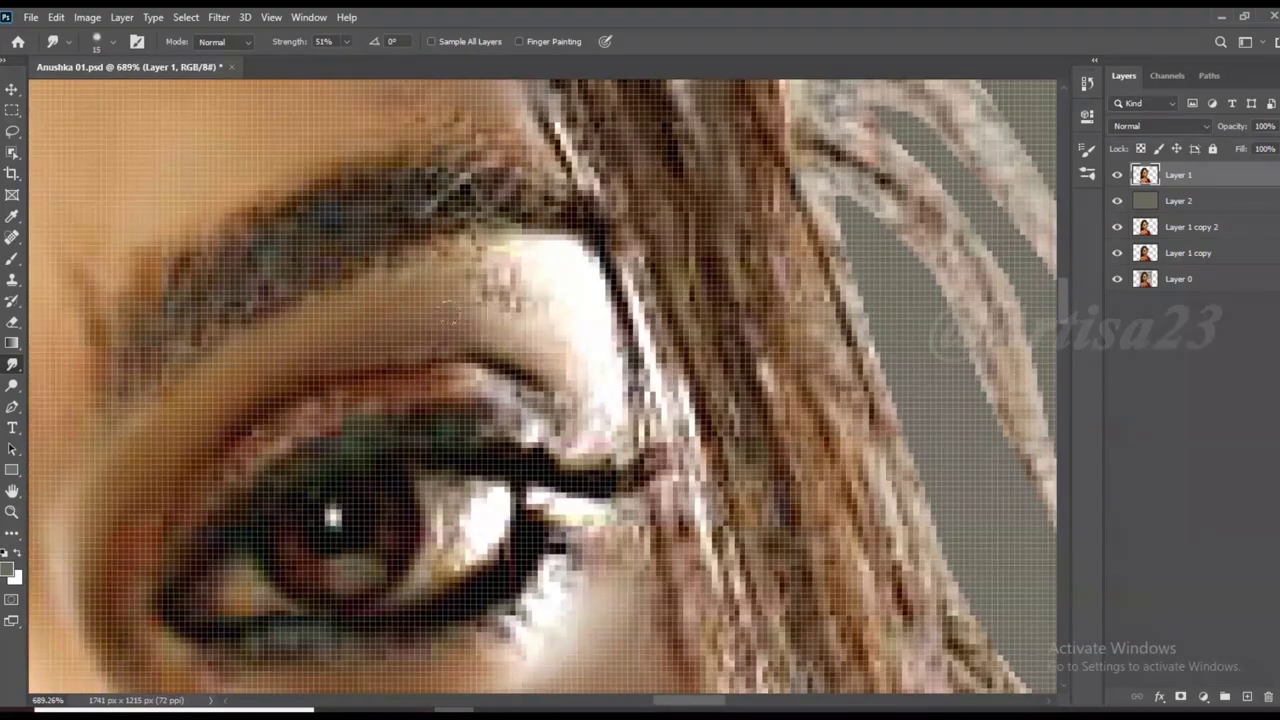
{"action": "scroll", "coordinate": [518, 310], "scroll_direction": "down", "scroll_amount": 1}
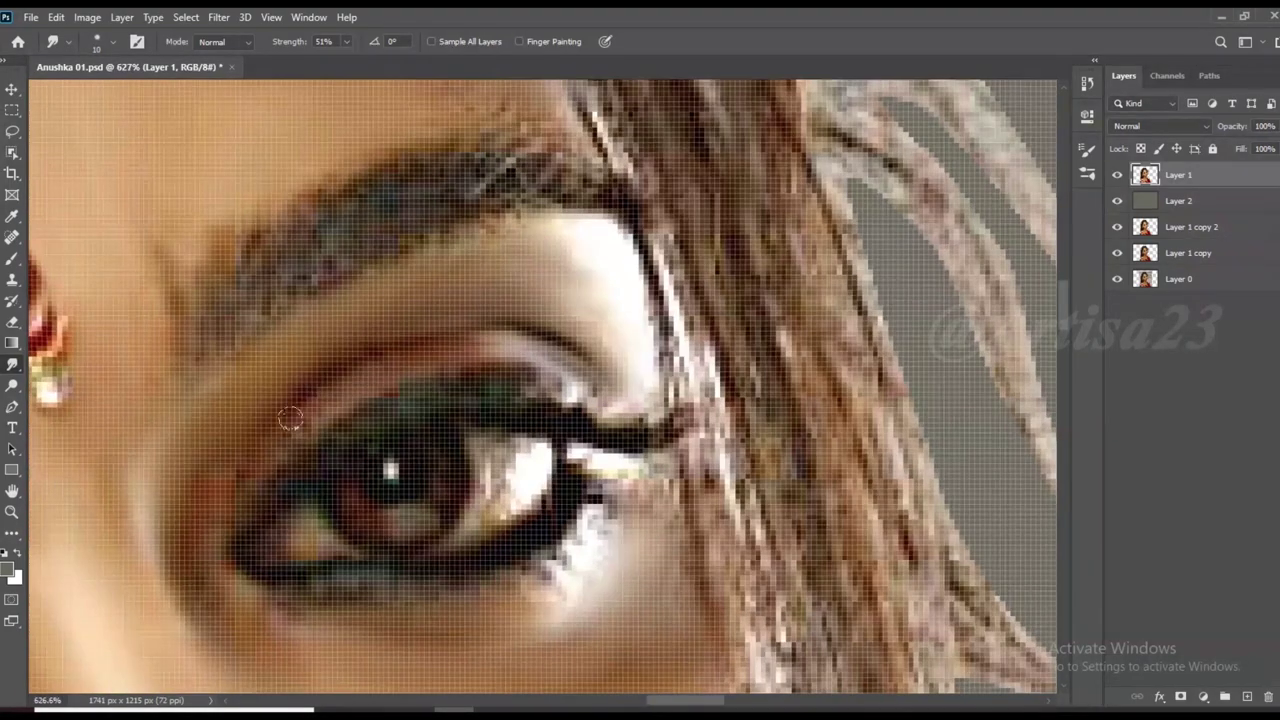
{"action": "scroll", "coordinate": [455, 277], "scroll_direction": "down", "scroll_amount": 3}
{"action": "scroll", "coordinate": [560, 290], "scroll_direction": "down", "scroll_amount": 2}
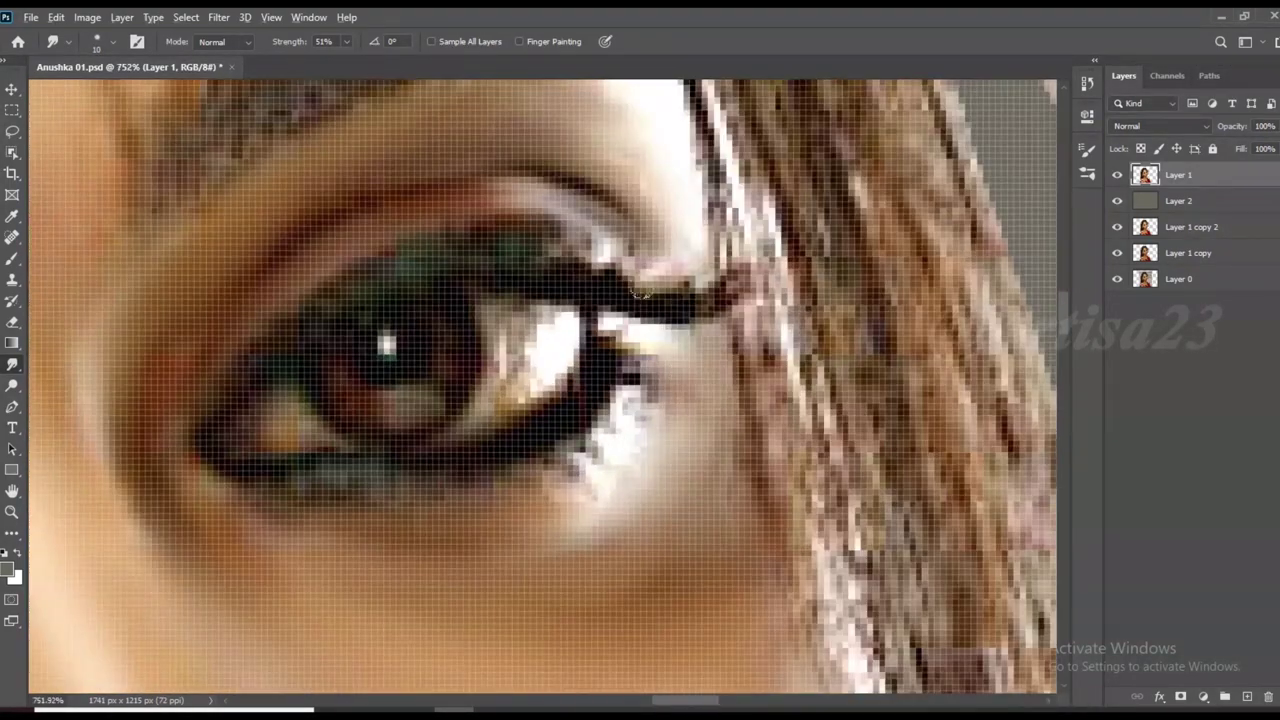
{"action": "scroll", "coordinate": [671, 304], "scroll_direction": "down", "scroll_amount": 4}
{"action": "scroll", "coordinate": [671, 304], "scroll_direction": "down", "scroll_amount": 2}
{"action": "scroll", "coordinate": [671, 304], "scroll_direction": "down", "scroll_amount": 2}
Save the portrait as a renamed copy with Save As
{"action": "left_click", "coordinate": [31, 17]}
{"action": "left_click", "coordinate": [67, 207]}
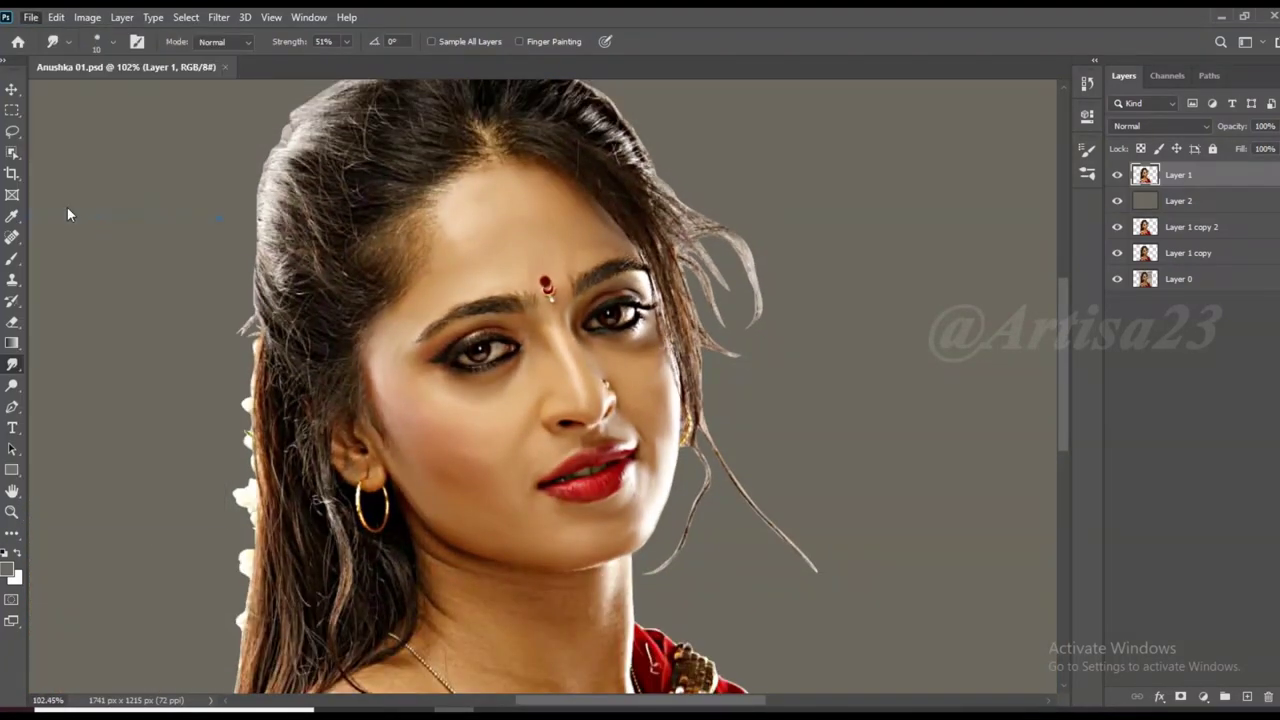
{"action": "type", "text": "a"}
{"action": "left_click", "coordinate": [520, 496]}
Save over the original Anushka 01.psd and confirm Replace
{"action": "left_click", "coordinate": [31, 17]}
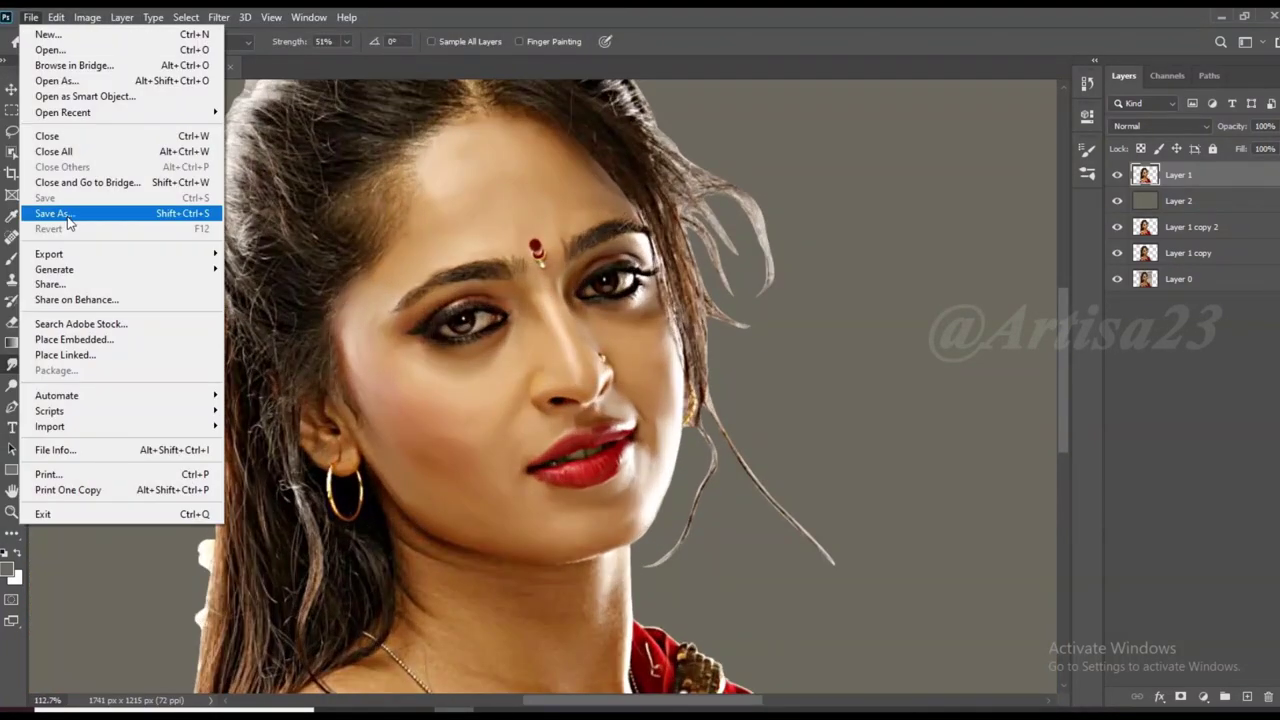
{"action": "left_click", "coordinate": [67, 209]}
{"action": "left_click", "coordinate": [178, 120]}
{"action": "left_click", "coordinate": [494, 498]}
{"action": "left_click", "coordinate": [686, 366]}
{"action": "scroll", "coordinate": [511, 495], "scroll_direction": "up", "scroll_amount": 3}
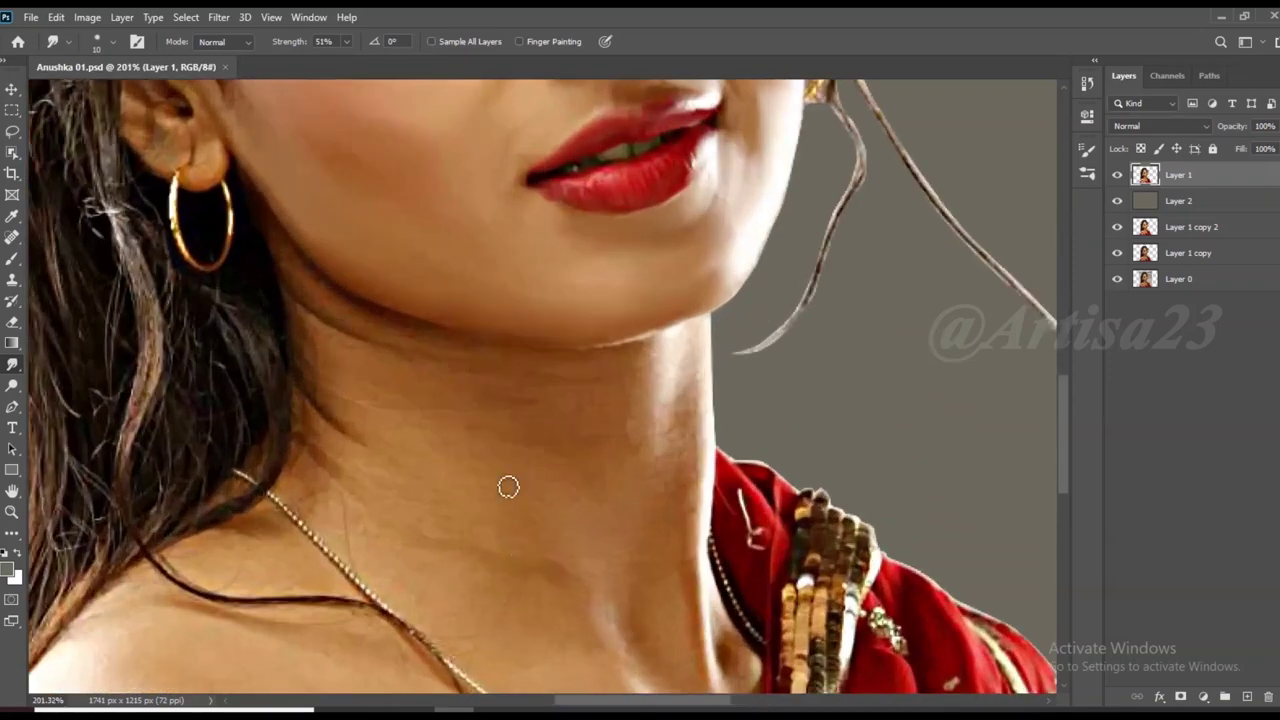
Smudge the upper ear into painted strokes with a smaller brush
{"action": "scroll", "coordinate": [313, 178], "scroll_direction": "up", "scroll_amount": 3}
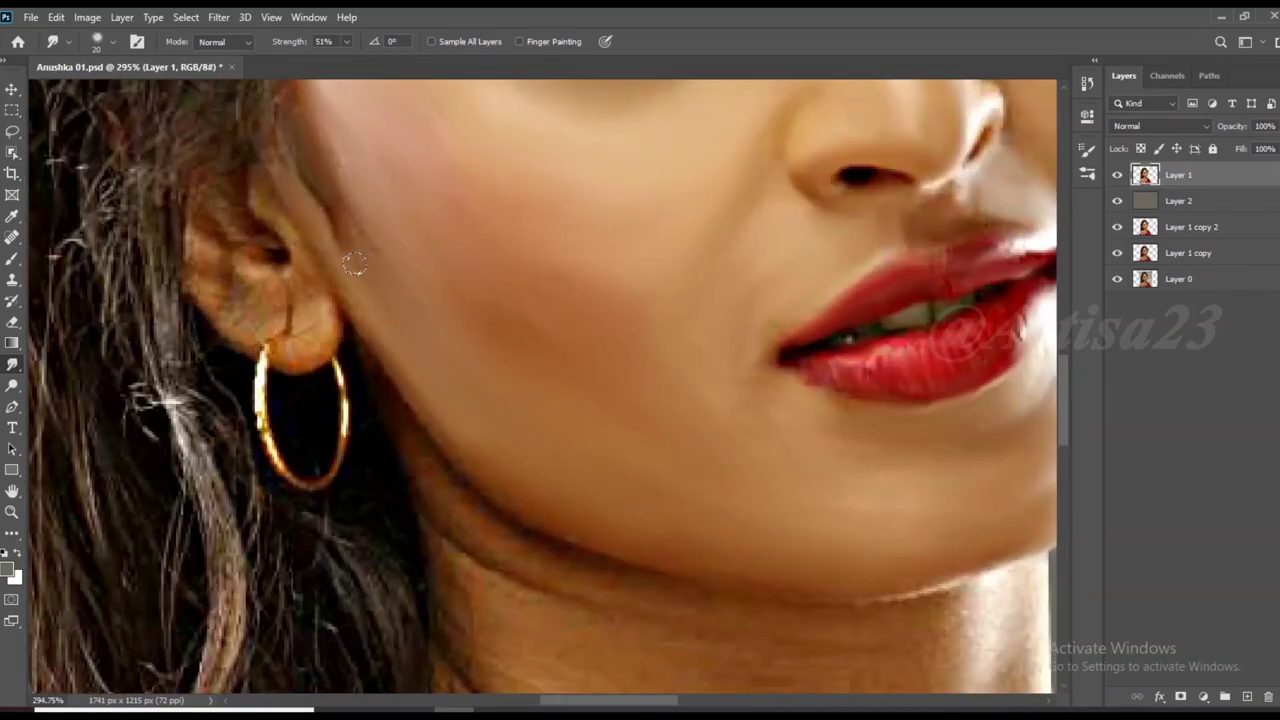
{"action": "scroll", "coordinate": [308, 321], "scroll_direction": "up", "scroll_amount": 3}
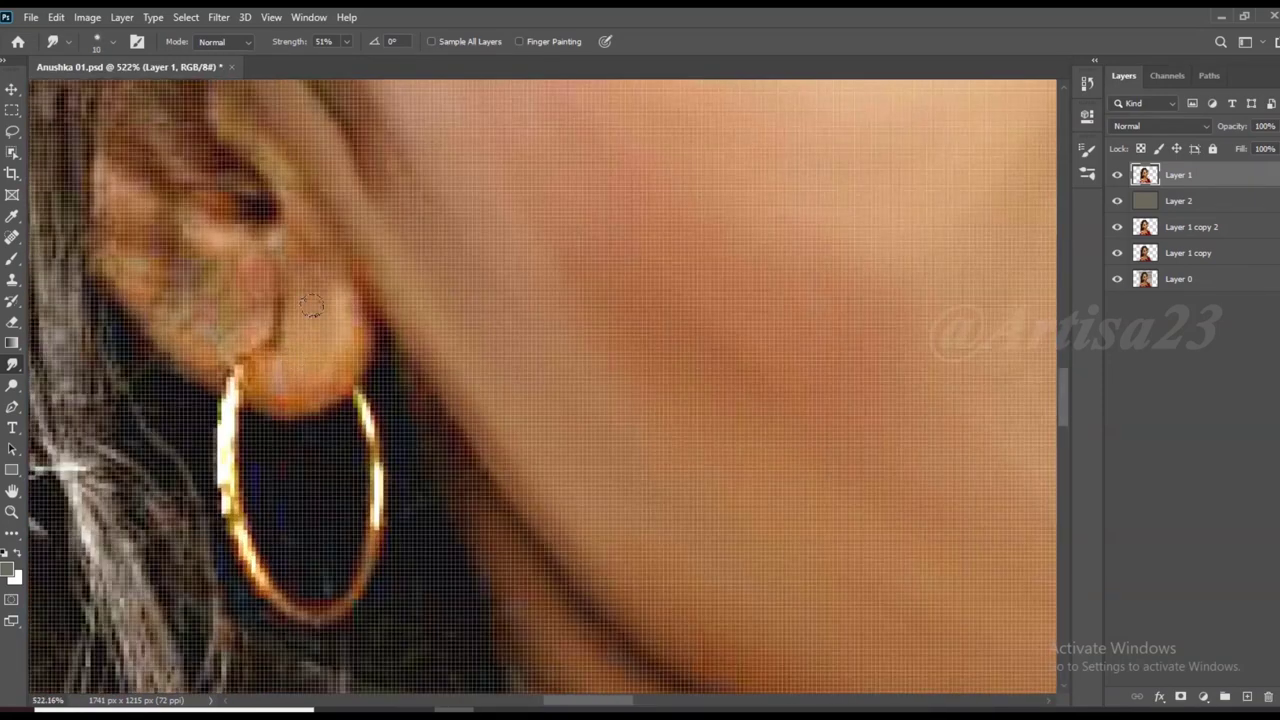
{"action": "key", "text": "bracketleft"}
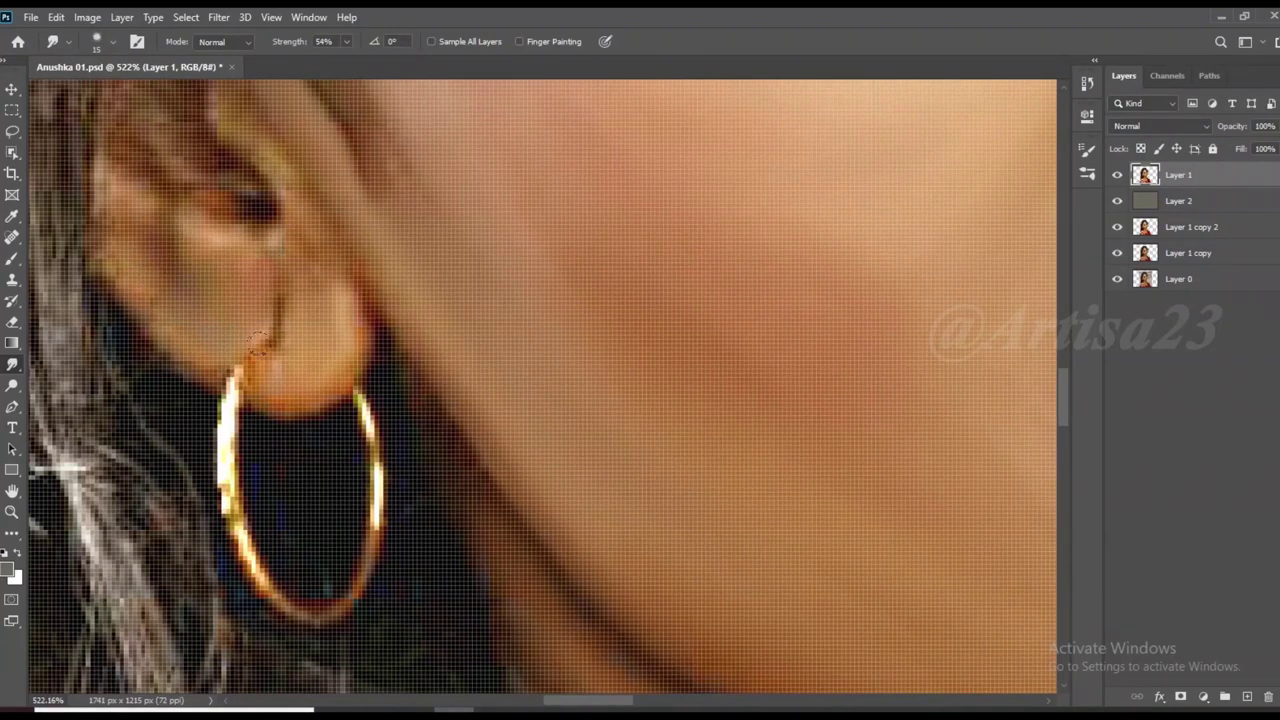
{"action": "left_click_drag", "start_coordinate": [148, 275], "coordinate": [288, 316]}
{"action": "left_click_drag", "start_coordinate": [220, 294], "coordinate": [330, 310]}
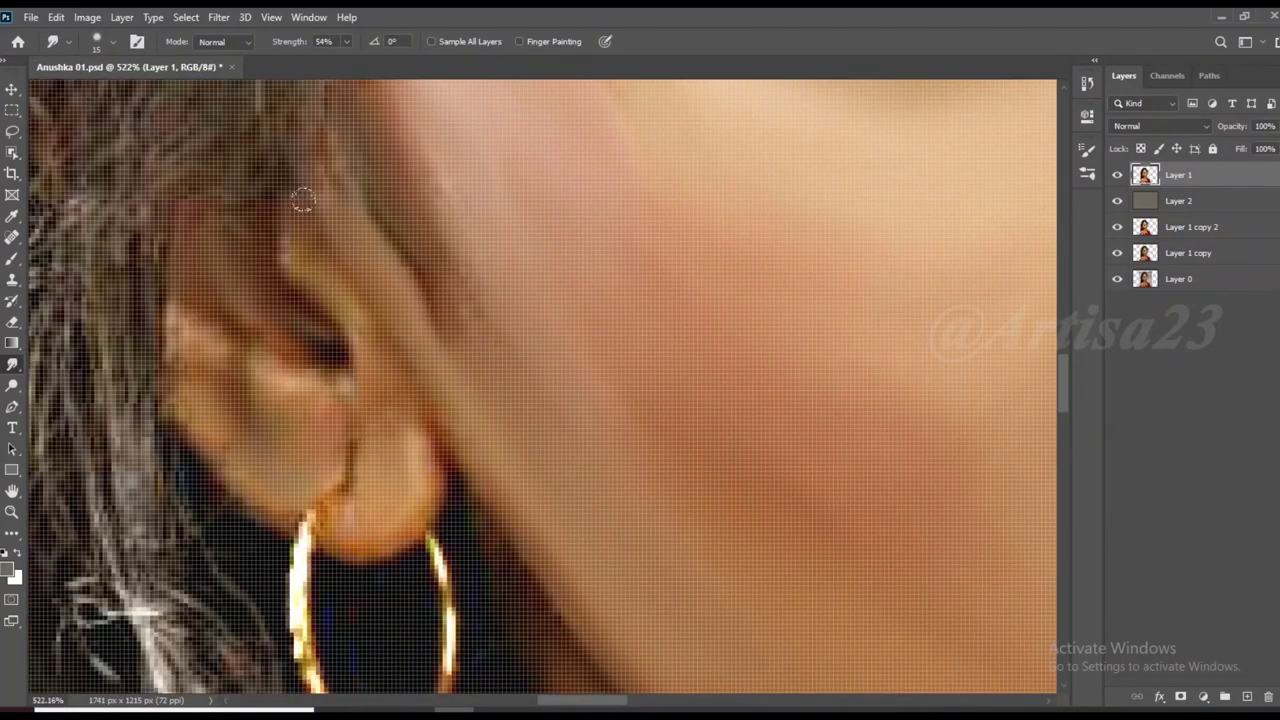
Smooth the neck skin below the jaw and soften the jaw-to-neck crease
{"action": "scroll", "coordinate": [303, 200], "scroll_direction": "down", "scroll_amount": 2}
{"action": "scroll", "coordinate": [466, 569], "scroll_direction": "down", "scroll_amount": 4}
{"action": "scroll", "coordinate": [466, 569], "scroll_direction": "up", "scroll_amount": 5}
{"action": "mouse_move", "coordinate": [716, 402]}
{"action": "left_mouse_down"}
{"action": "mouse_move", "coordinate": [880, 420]}
{"action": "mouse_move", "coordinate": [920, 510]}
{"action": "mouse_move", "coordinate": [772, 490]}
{"action": "left_mouse_up"}
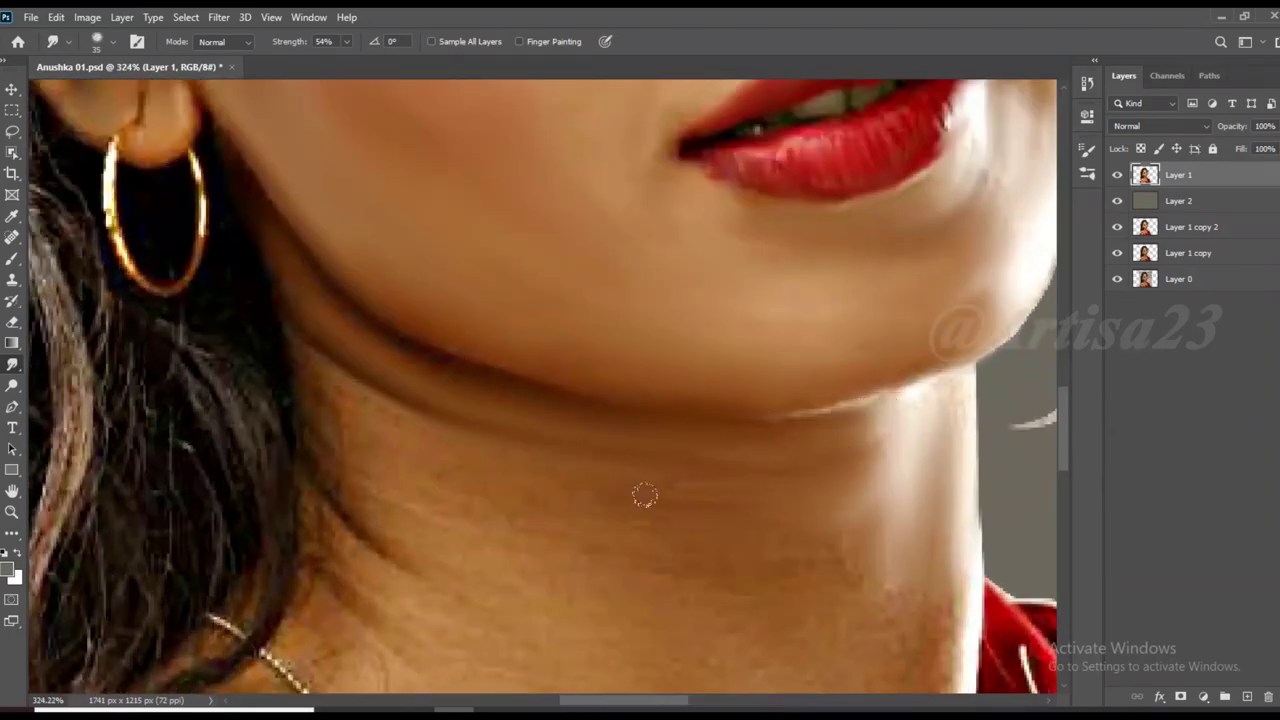
{"action": "left_click_drag", "start_coordinate": [356, 398], "coordinate": [485, 518]}
{"action": "scroll", "coordinate": [757, 478], "scroll_direction": "down", "scroll_amount": 1}
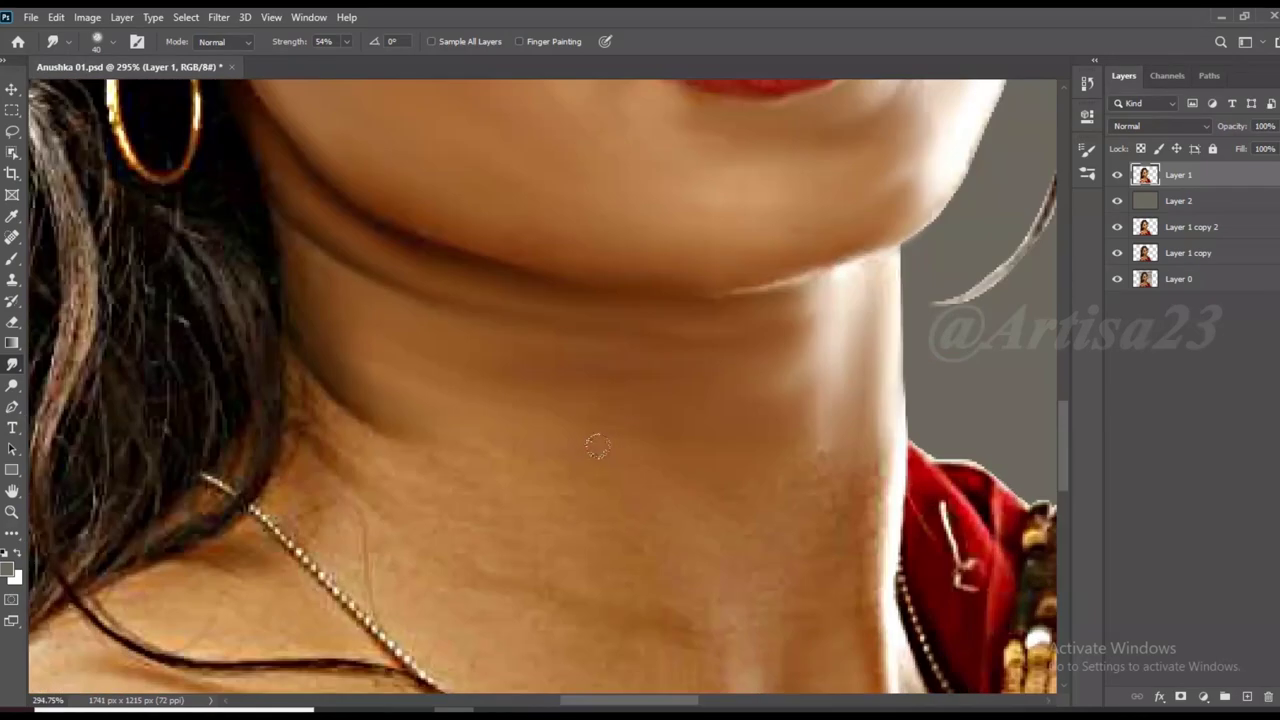
{"action": "scroll", "coordinate": [787, 437], "scroll_direction": "down", "scroll_amount": 1}
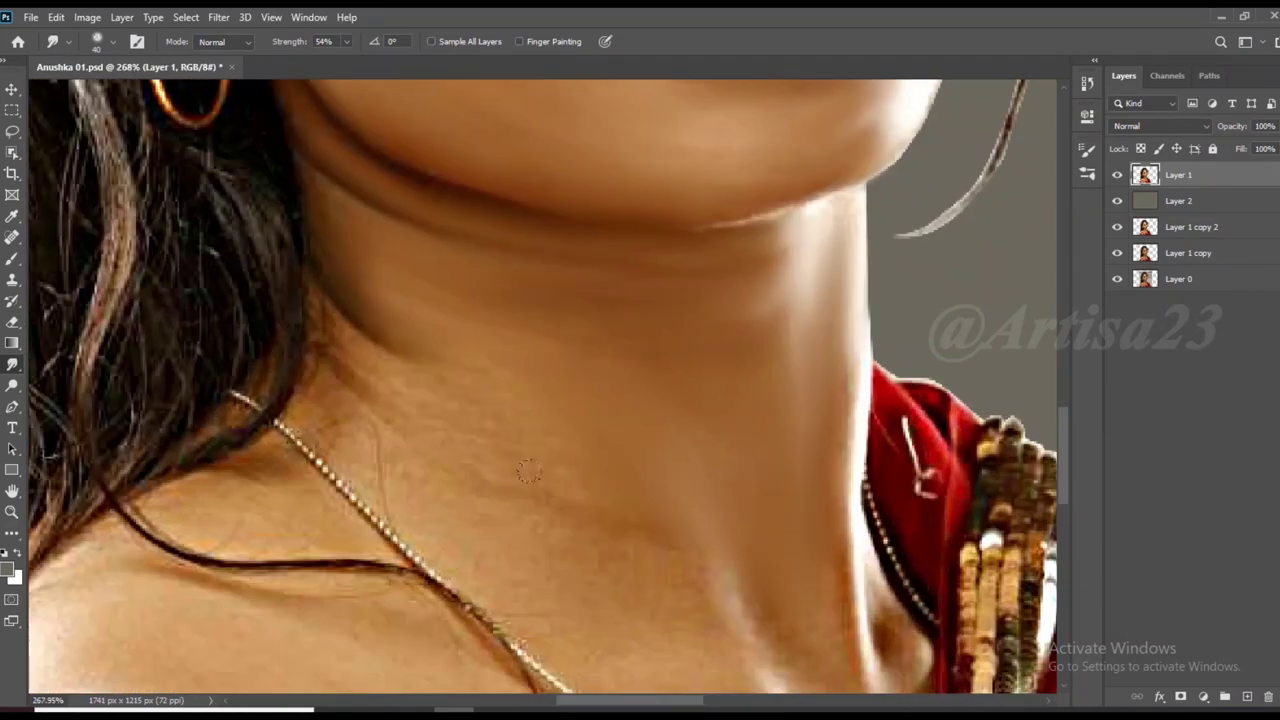
{"action": "left_click_drag", "start_coordinate": [366, 326], "coordinate": [436, 394]}
{"action": "left_click_drag", "start_coordinate": [400, 350], "coordinate": [335, 428]}
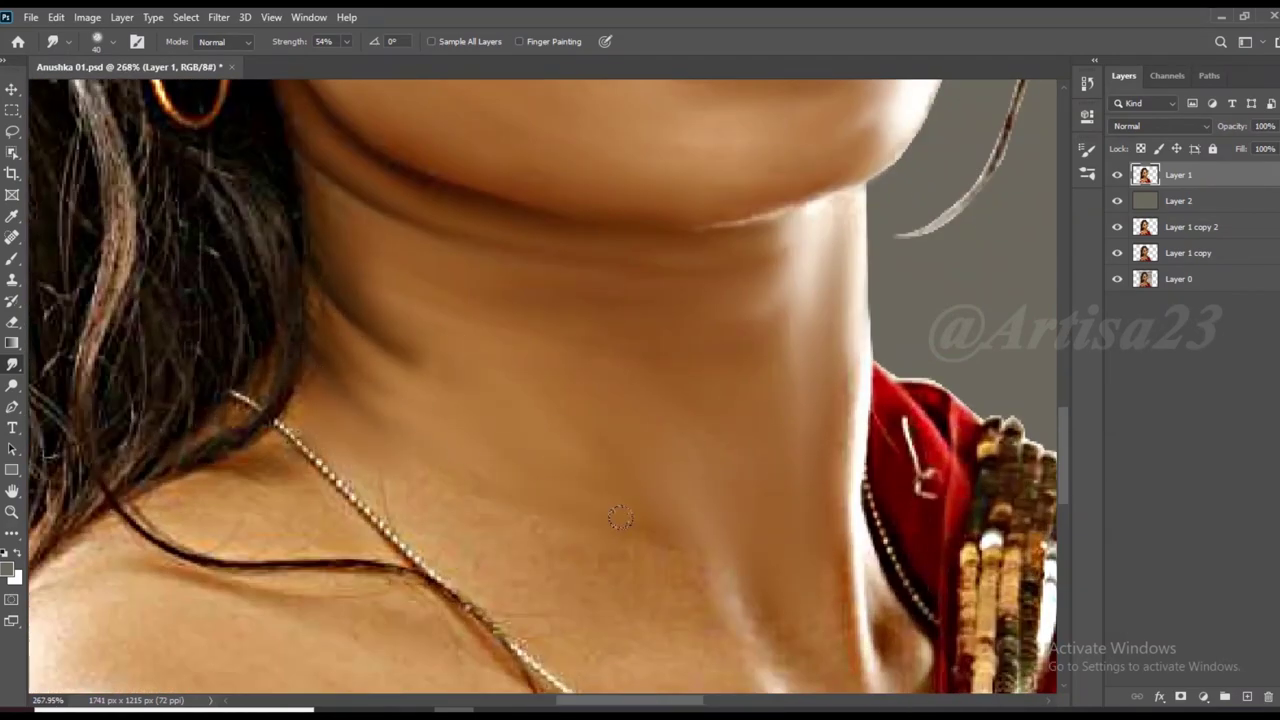
{"action": "scroll", "coordinate": [620, 517], "scroll_direction": "down", "scroll_amount": 1}
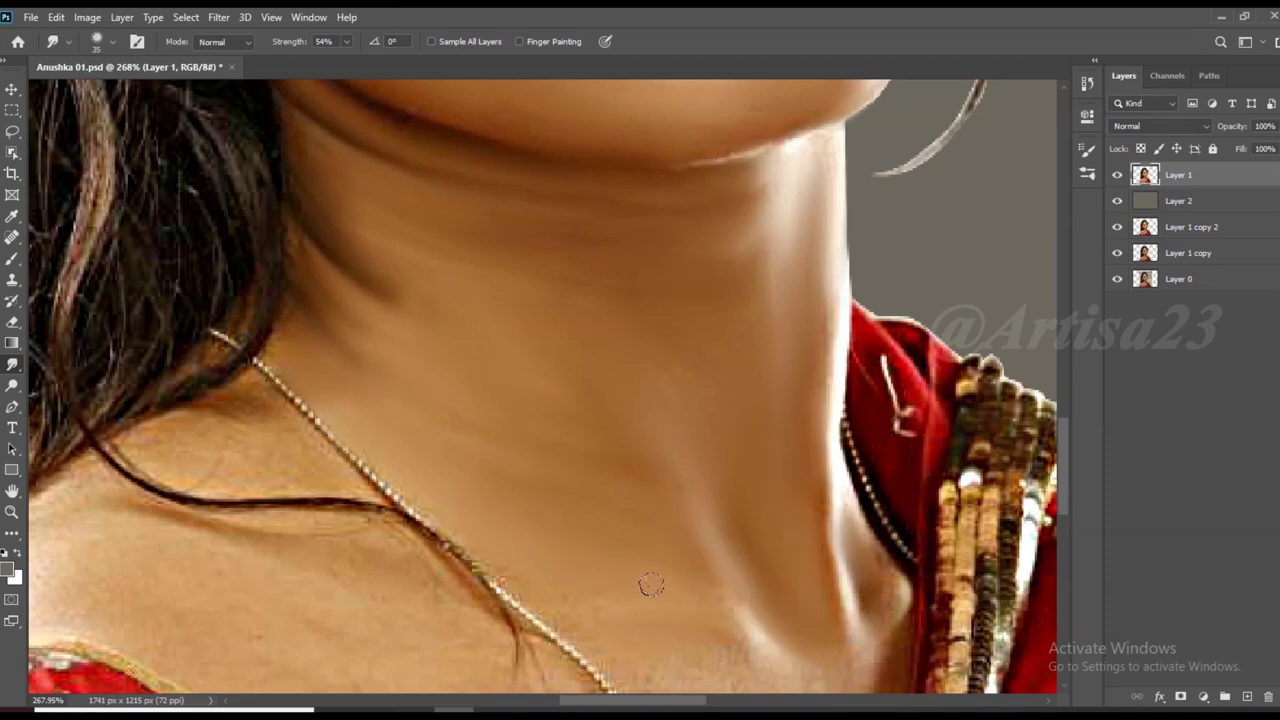
{"action": "scroll", "coordinate": [640, 565], "scroll_direction": "down", "scroll_amount": 4}
{"action": "scroll", "coordinate": [625, 510], "scroll_direction": "up", "scroll_amount": 5}
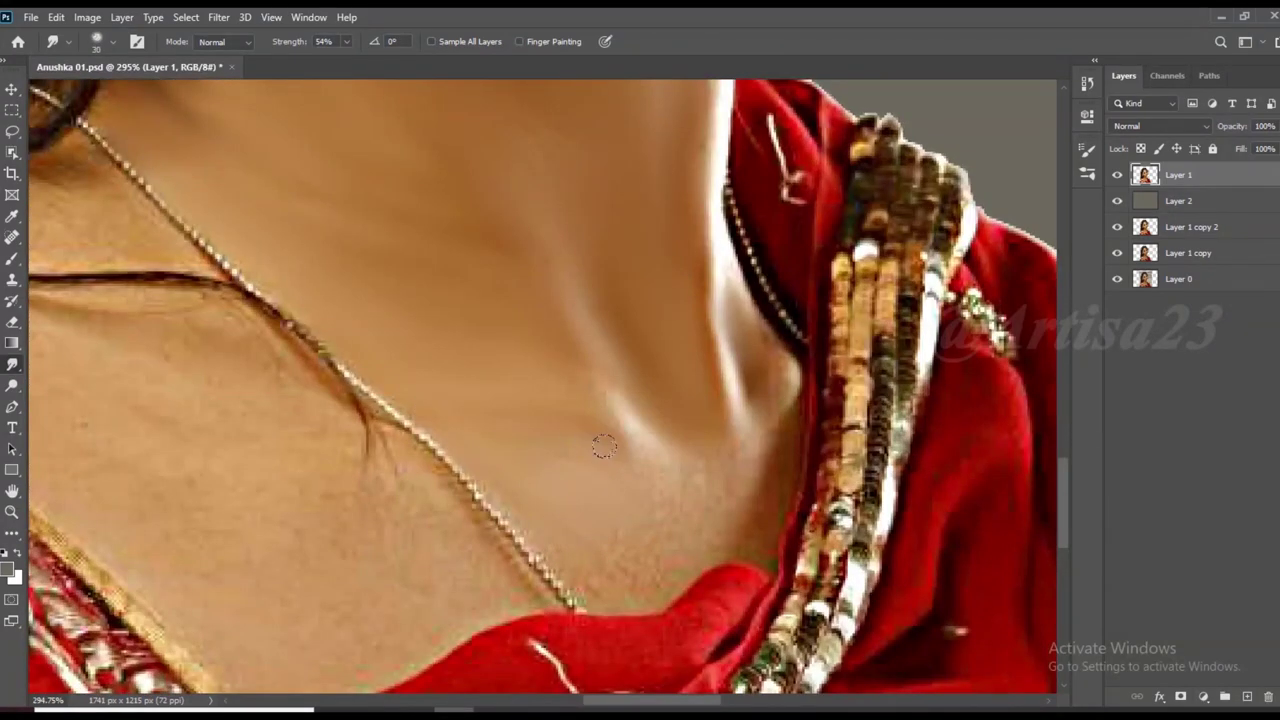
{"action": "left_click_drag", "start_coordinate": [682, 481], "coordinate": [724, 436]}
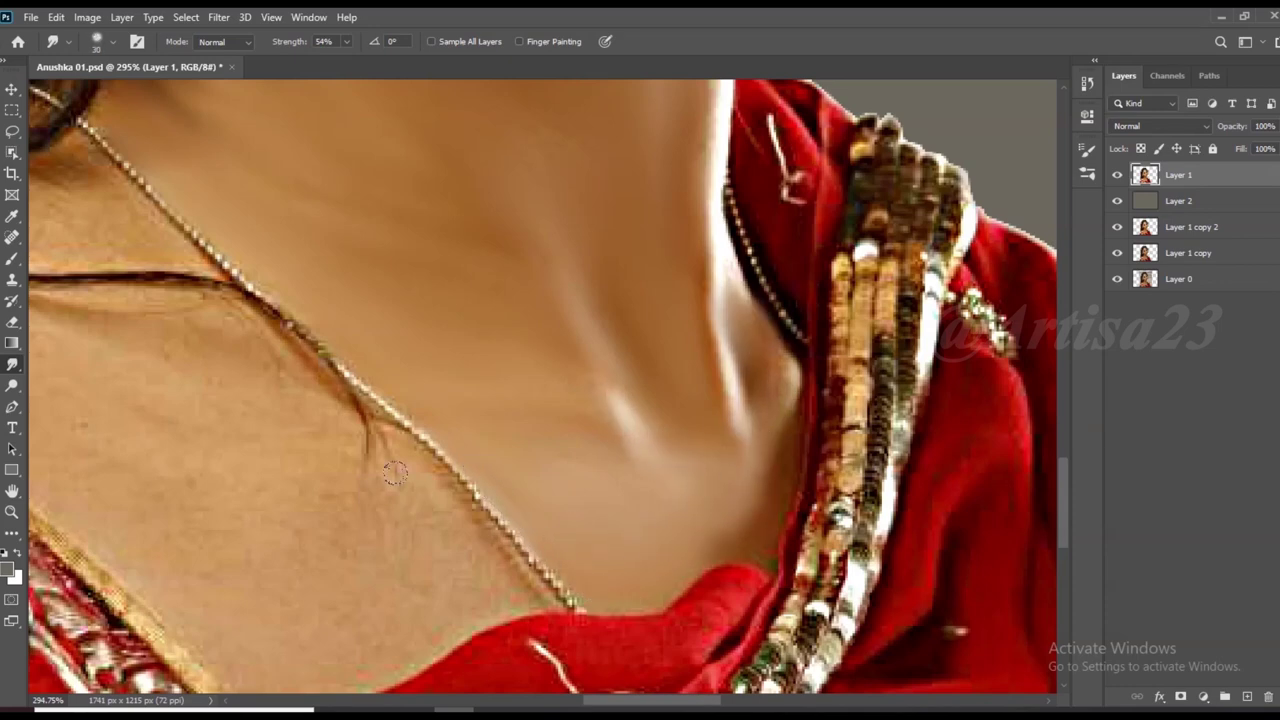
Smudge away the hair strand tail below the necklace and blend the surrounding neck skin
{"action": "key", "text": "bracketleft"}
{"action": "scroll", "coordinate": [560, 450], "scroll_direction": "down", "scroll_amount": 1}
{"action": "scroll", "coordinate": [515, 540], "scroll_direction": "left", "scroll_amount": 1}
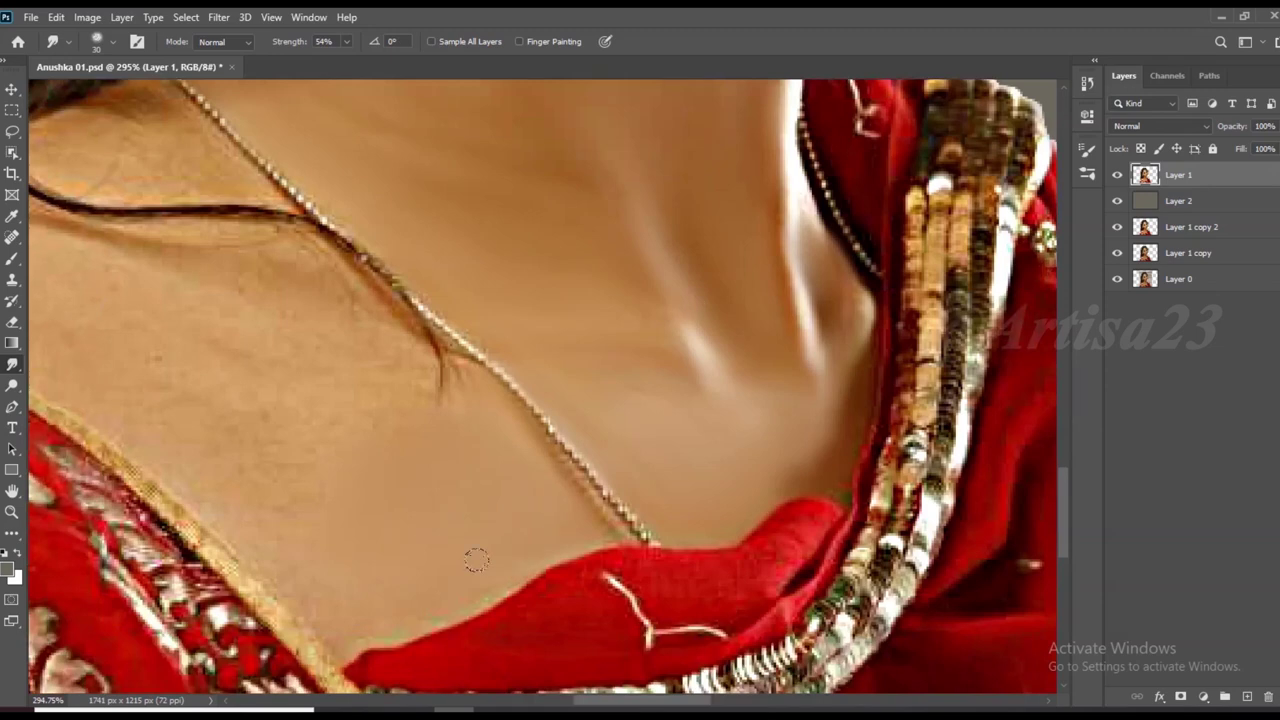
{"action": "scroll", "coordinate": [215, 410], "scroll_direction": "up", "scroll_amount": 1}
{"action": "scroll", "coordinate": [221, 403], "scroll_direction": "left", "scroll_amount": 3}
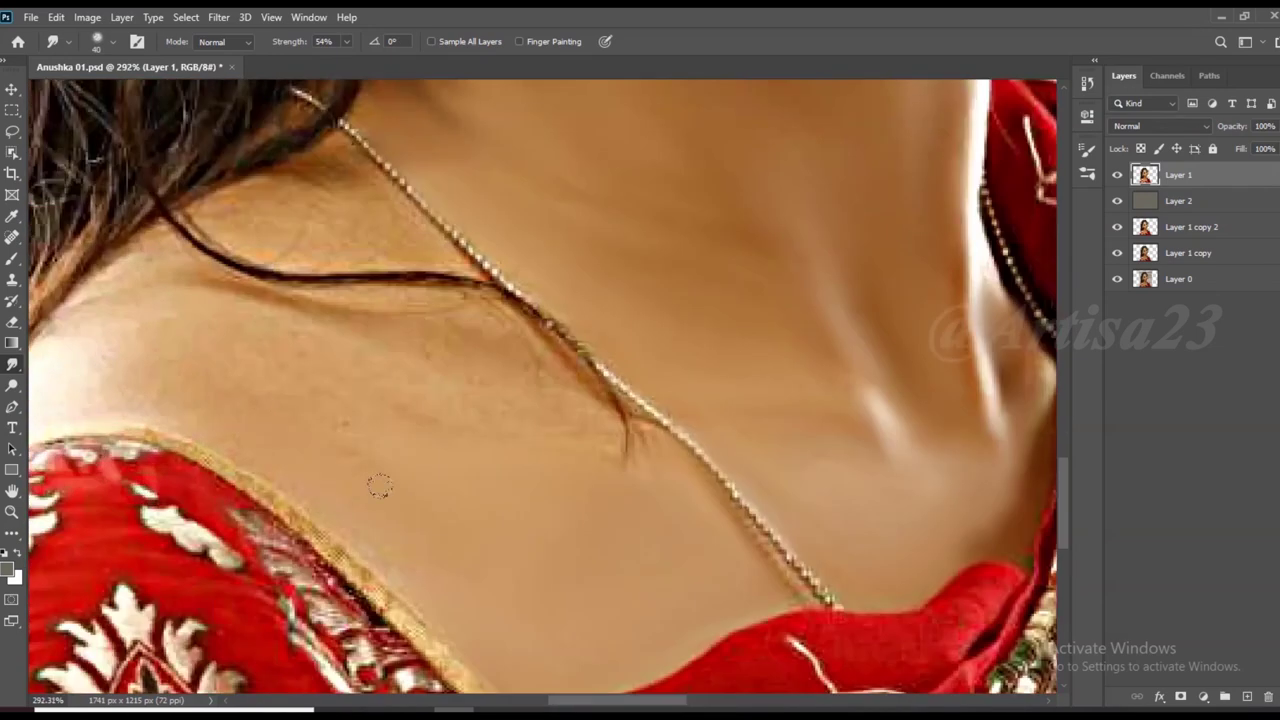
{"action": "left_click_drag", "start_coordinate": [628, 465], "coordinate": [624, 420]}
{"action": "key", "text": "bracketleft"}
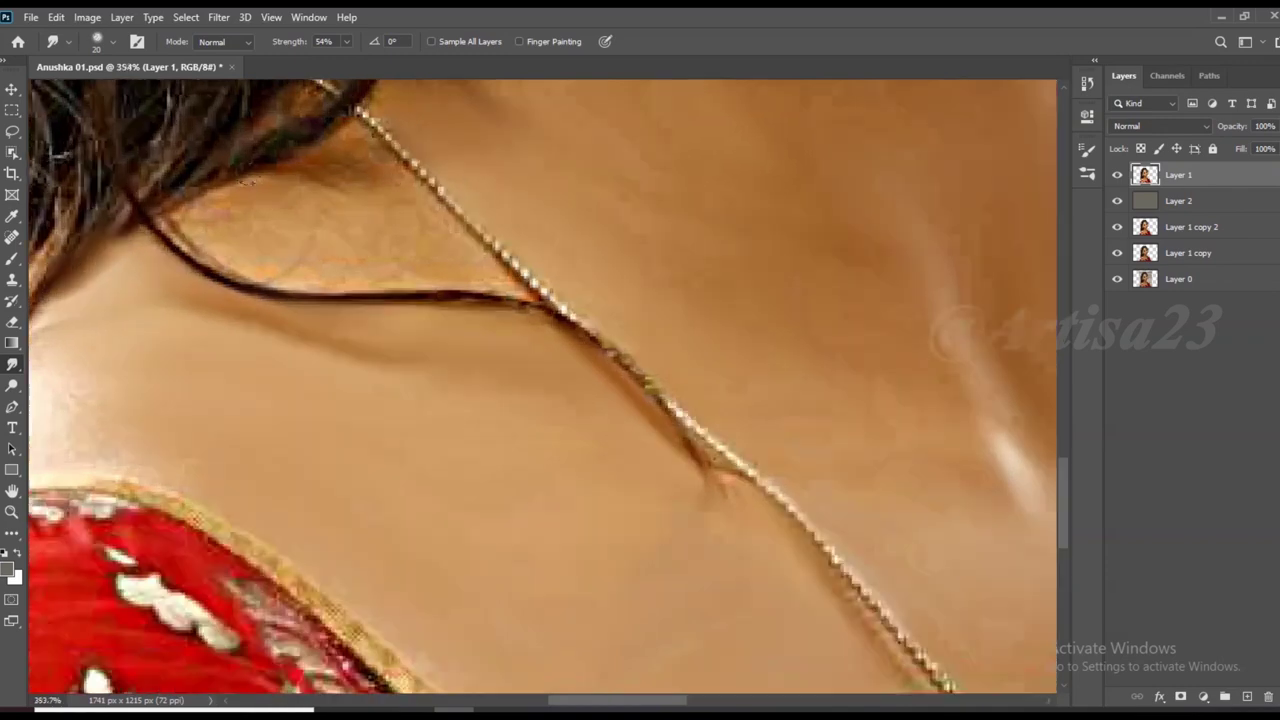
{"action": "scroll", "coordinate": [250, 220], "scroll_direction": "up", "scroll_amount": 2}
{"action": "mouse_move", "coordinate": [247, 181]}
{"action": "left_mouse_down"}
{"action": "mouse_move", "coordinate": [464, 263]}
{"action": "mouse_move", "coordinate": [410, 200]}
{"action": "left_mouse_up"}
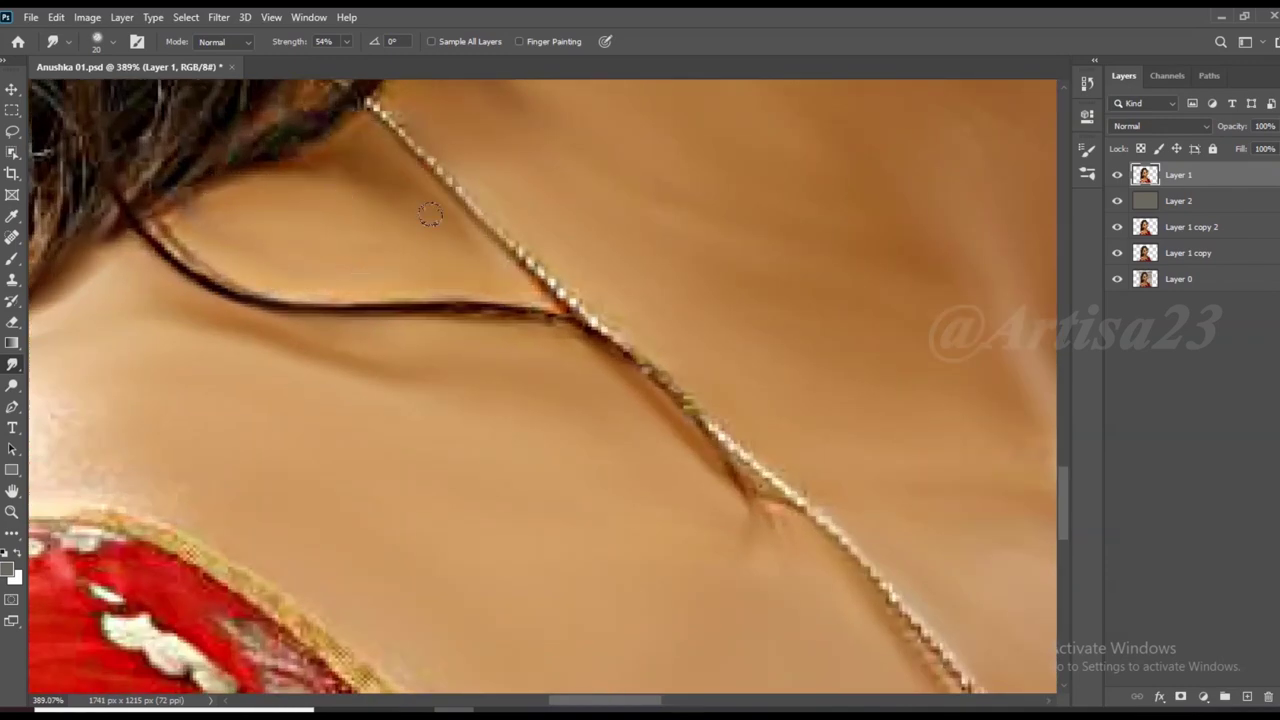
{"action": "scroll", "coordinate": [430, 215], "scroll_direction": "down", "scroll_amount": 5}
{"action": "scroll", "coordinate": [428, 230], "scroll_direction": "up", "scroll_amount": 5}
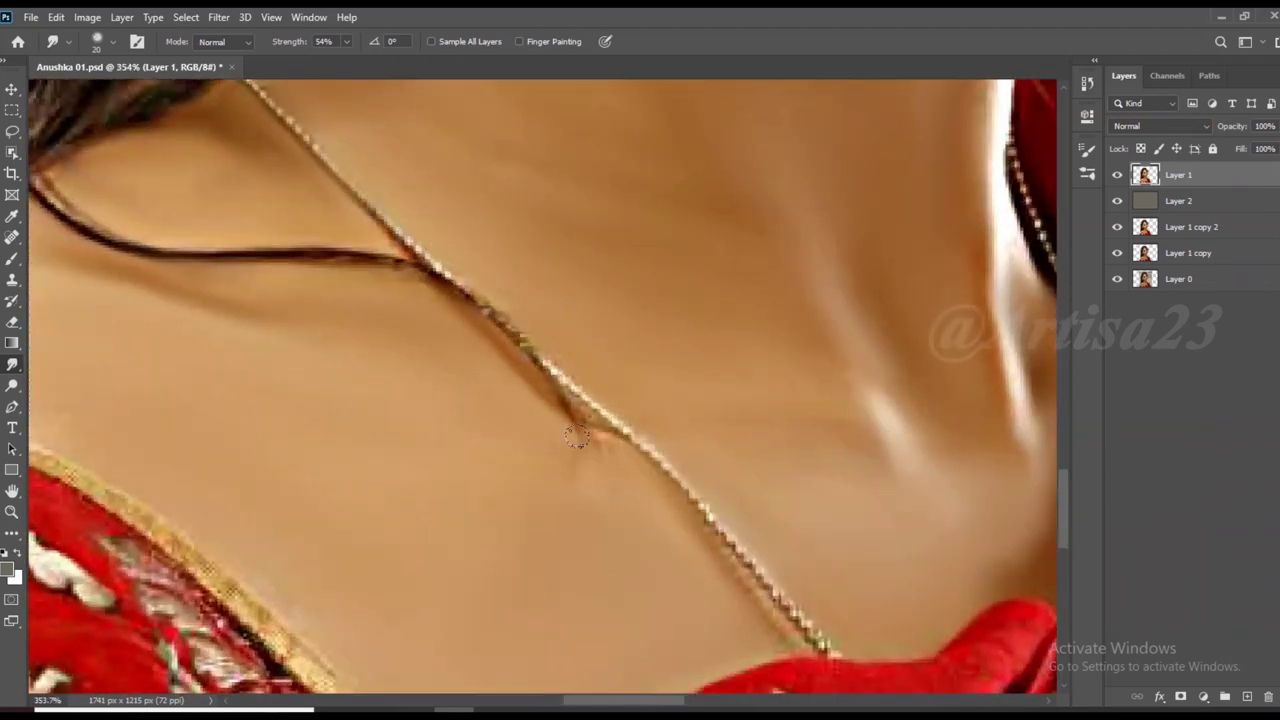
{"action": "scroll", "coordinate": [566, 471], "scroll_direction": "down", "scroll_amount": 3}
{"action": "scroll", "coordinate": [408, 371], "scroll_direction": "down", "scroll_amount": 2}
{"action": "scroll", "coordinate": [420, 354], "scroll_direction": "up", "scroll_amount": 5}
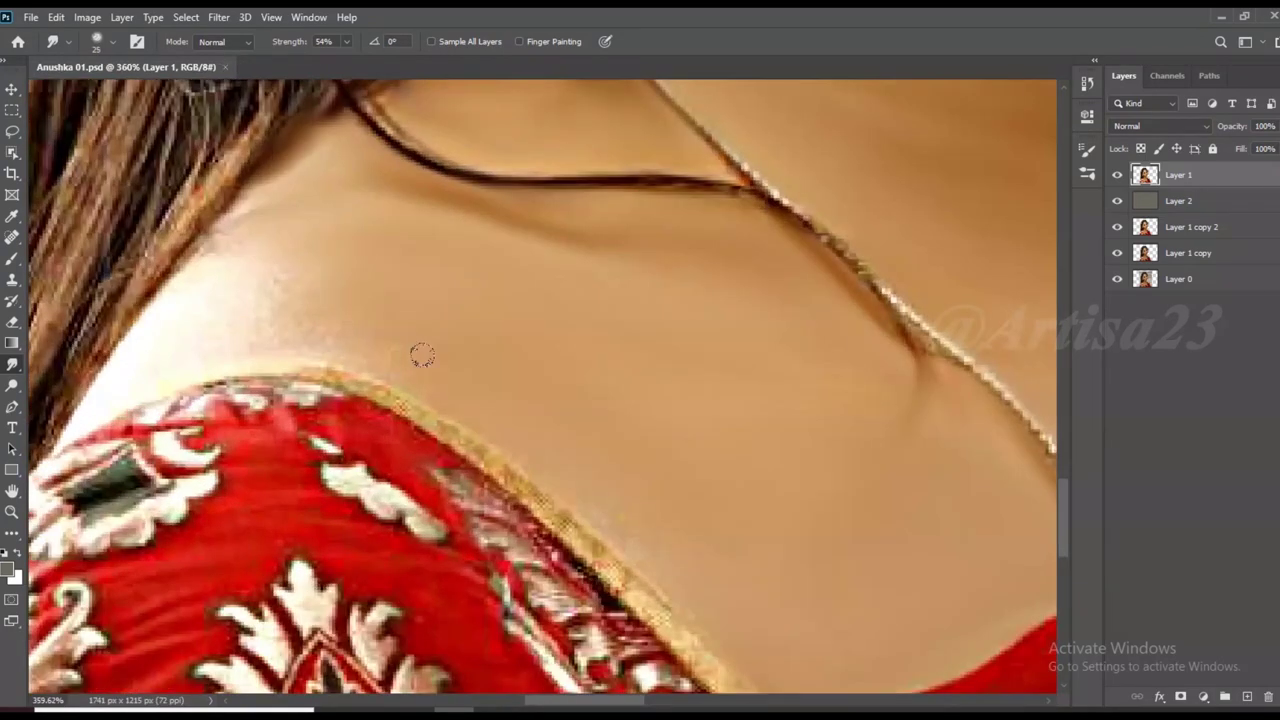
{"action": "scroll", "coordinate": [329, 297], "scroll_direction": "down", "scroll_amount": 3}
{"action": "scroll", "coordinate": [500, 240], "scroll_direction": "down", "scroll_amount": 3}
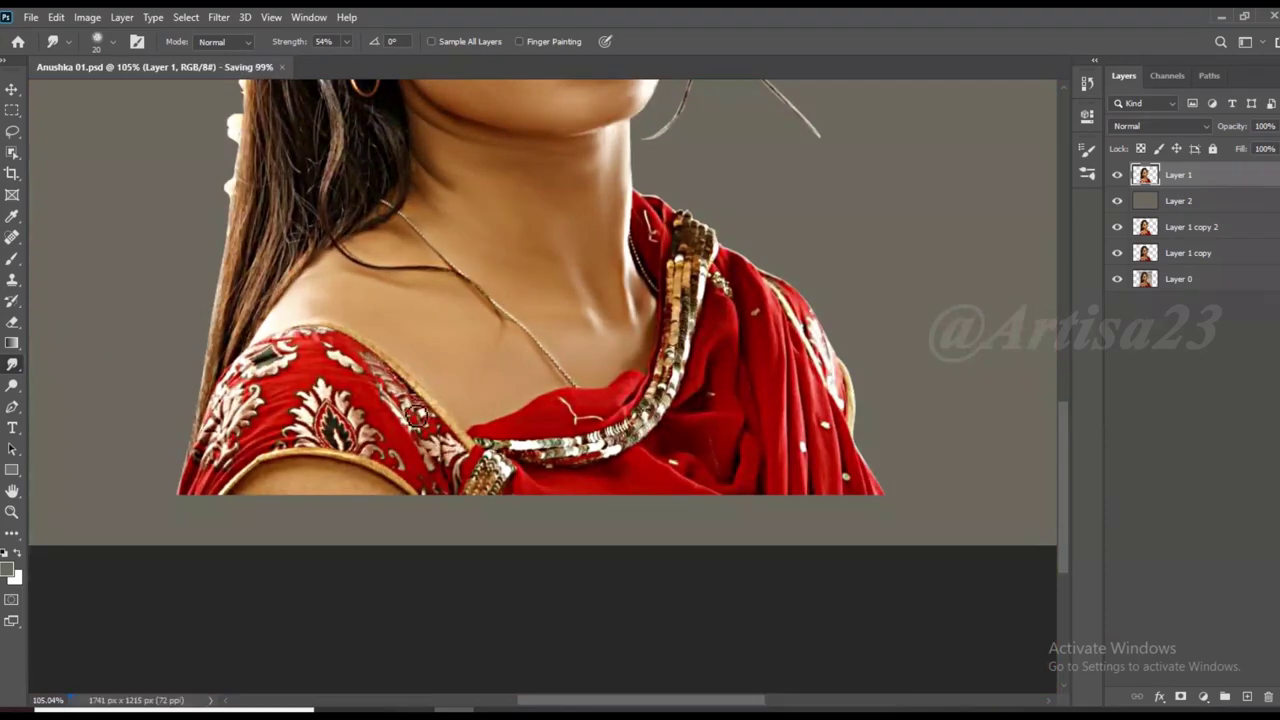
Blend the eyebrow along the brow and its inner end with a smaller brush
{"action": "scroll", "coordinate": [574, 208], "scroll_direction": "up", "scroll_amount": 2}
{"action": "scroll", "coordinate": [450, 330], "scroll_direction": "up", "scroll_amount": 5}
{"action": "key", "text": "bracketleft"}
{"action": "key", "text": "bracketleft"}
{"action": "key", "text": "bracketleft"}
{"action": "scroll", "coordinate": [400, 360], "scroll_direction": "up", "scroll_amount": 3}
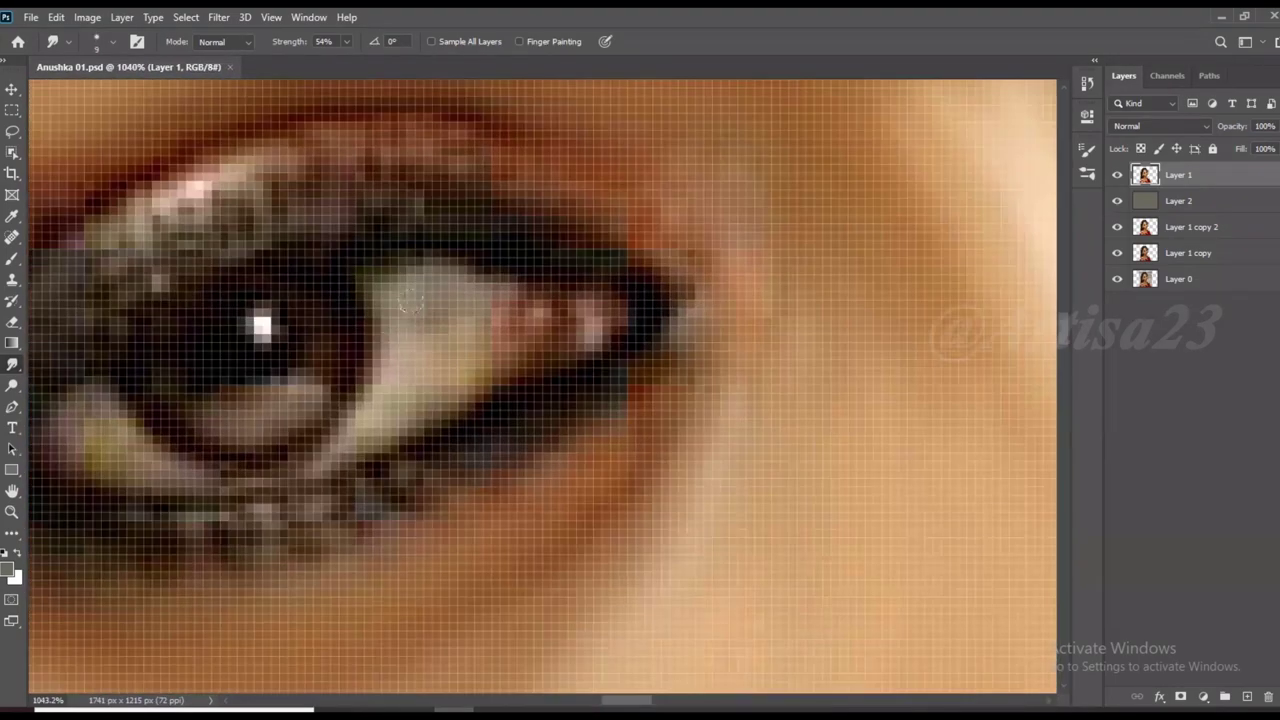
{"action": "scroll", "coordinate": [165, 392], "scroll_direction": "down", "scroll_amount": 1}
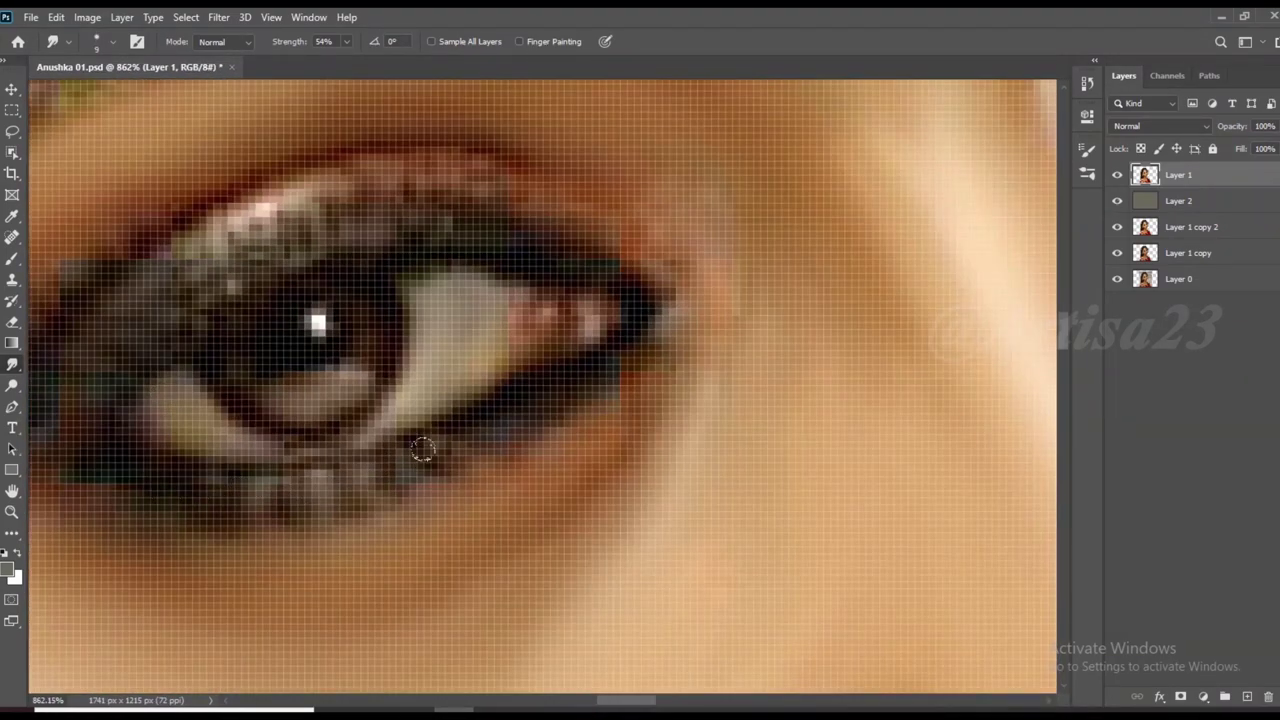
{"action": "scroll", "coordinate": [390, 175], "scroll_direction": "down", "scroll_amount": 1}
{"action": "scroll", "coordinate": [330, 230], "scroll_direction": "down", "scroll_amount": 1}
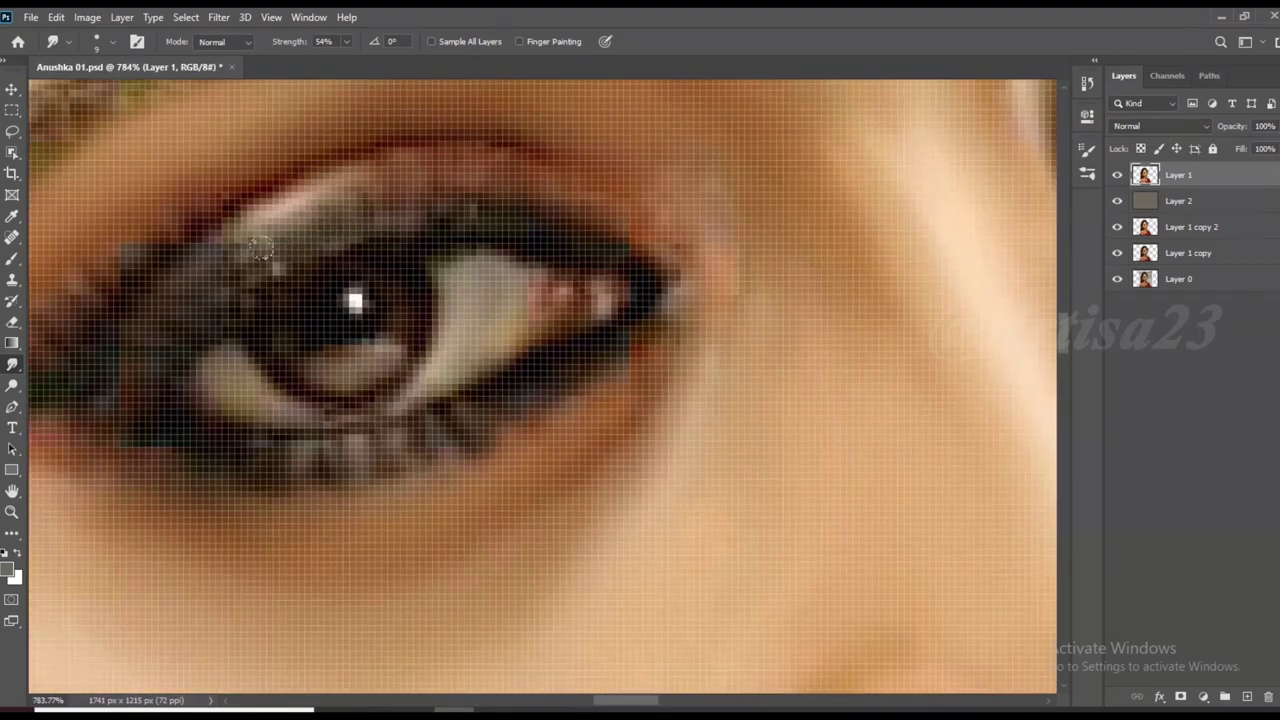
{"action": "scroll", "coordinate": [200, 290], "scroll_direction": "down", "scroll_amount": 1}
{"action": "scroll", "coordinate": [423, 294], "scroll_direction": "down", "scroll_amount": 1}
{"action": "scroll", "coordinate": [494, 209], "scroll_direction": "up", "scroll_amount": 1}
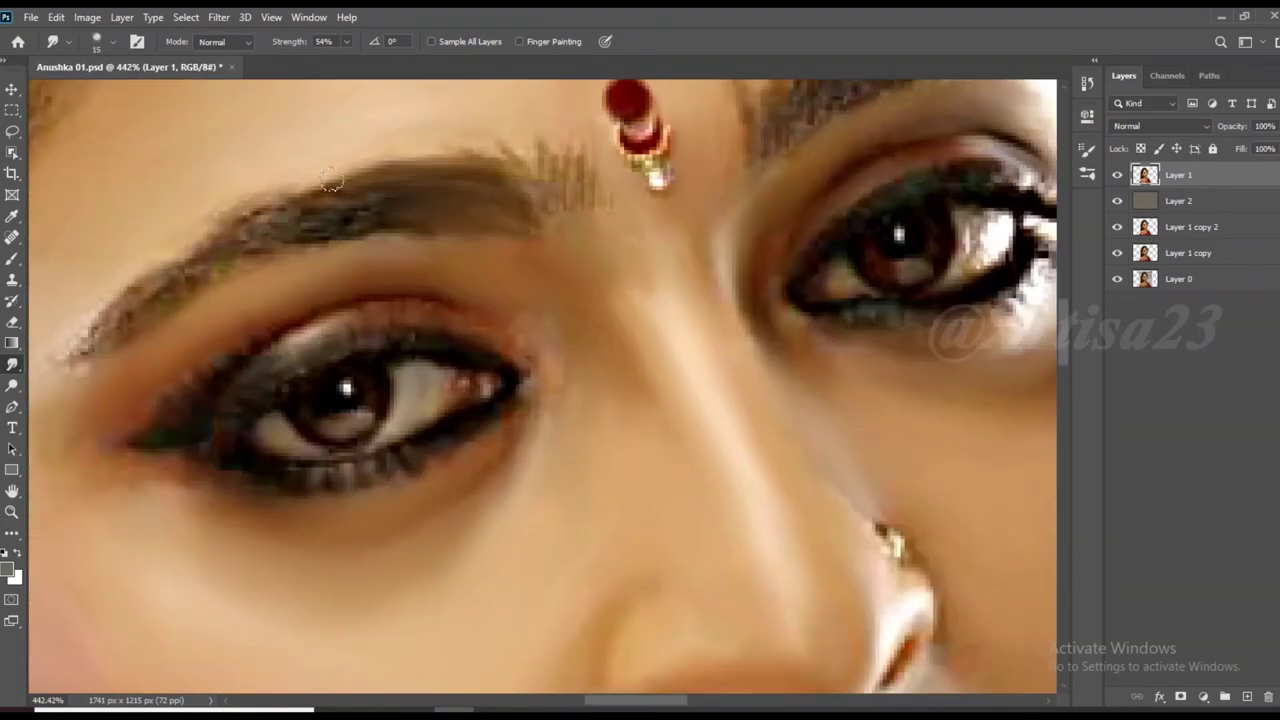
{"action": "left_click_drag", "start_coordinate": [494, 209], "coordinate": [70, 350]}
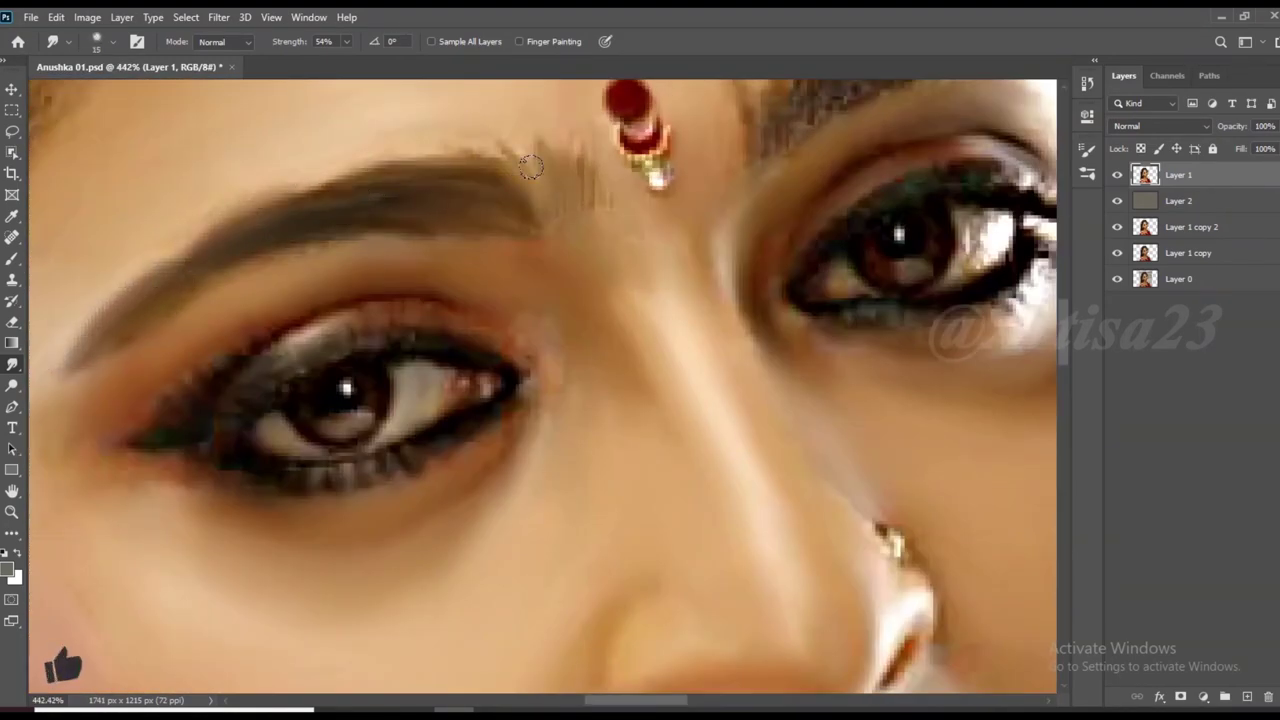
{"action": "left_click_drag", "start_coordinate": [560, 188], "coordinate": [475, 165]}
Smooth the white of the eye beside the iris
{"action": "scroll", "coordinate": [546, 180], "scroll_direction": "up", "scroll_amount": 2}
{"action": "scroll", "coordinate": [546, 180], "scroll_direction": "up", "scroll_amount": 1}
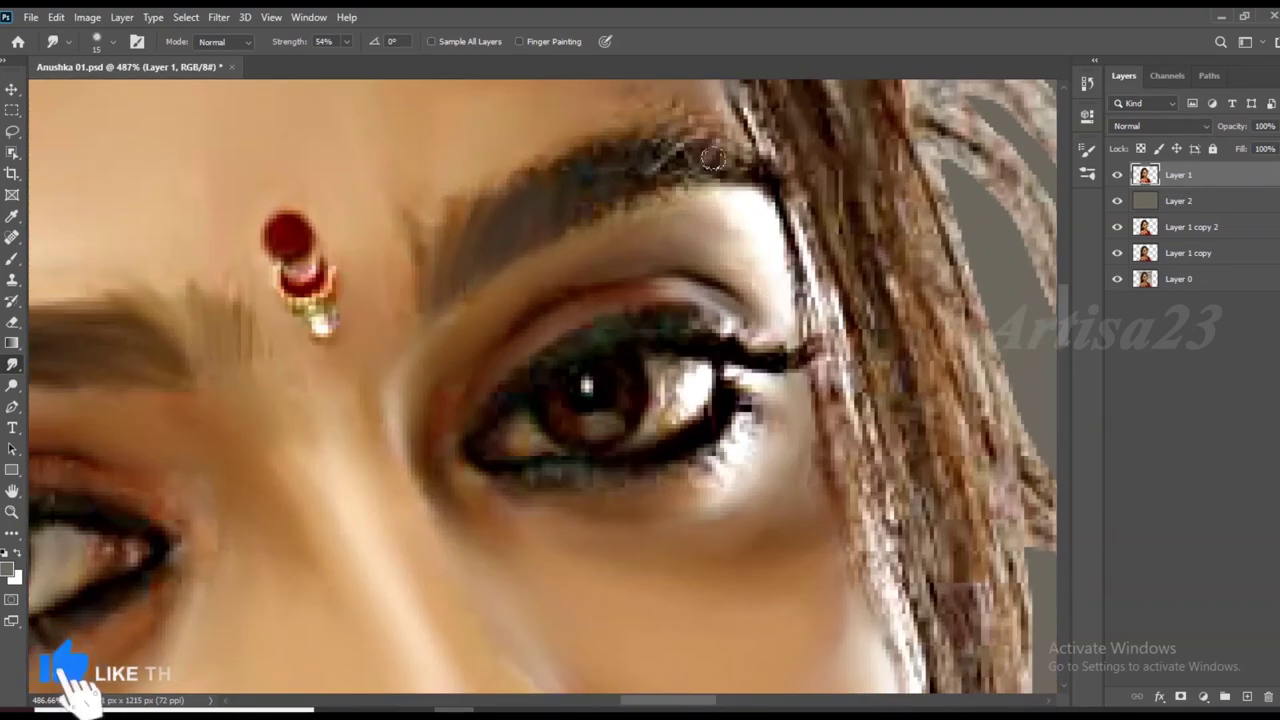
{"action": "scroll", "coordinate": [580, 160], "scroll_direction": "down", "scroll_amount": 1}
{"action": "scroll", "coordinate": [608, 135], "scroll_direction": "up", "scroll_amount": 1}
{"action": "scroll", "coordinate": [608, 135], "scroll_direction": "down", "scroll_amount": 3}
{"action": "scroll", "coordinate": [554, 209], "scroll_direction": "down", "scroll_amount": 1}
{"action": "scroll", "coordinate": [554, 209], "scroll_direction": "up", "scroll_amount": 3}
{"action": "scroll", "coordinate": [508, 224], "scroll_direction": "up", "scroll_amount": 2}
{"action": "left_click_drag", "start_coordinate": [508, 224], "coordinate": [218, 416]}
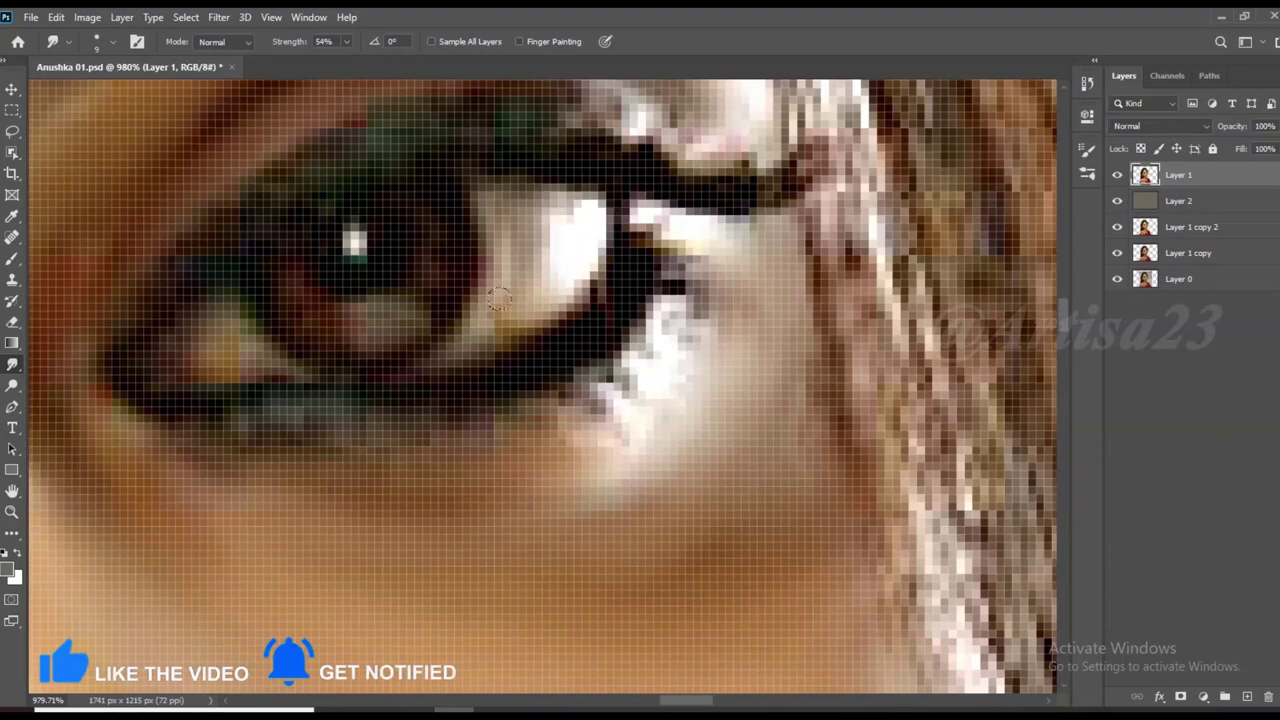
{"action": "scroll", "coordinate": [511, 381], "scroll_direction": "down", "scroll_amount": 2}
{"action": "scroll", "coordinate": [629, 323], "scroll_direction": "down", "scroll_amount": 2}
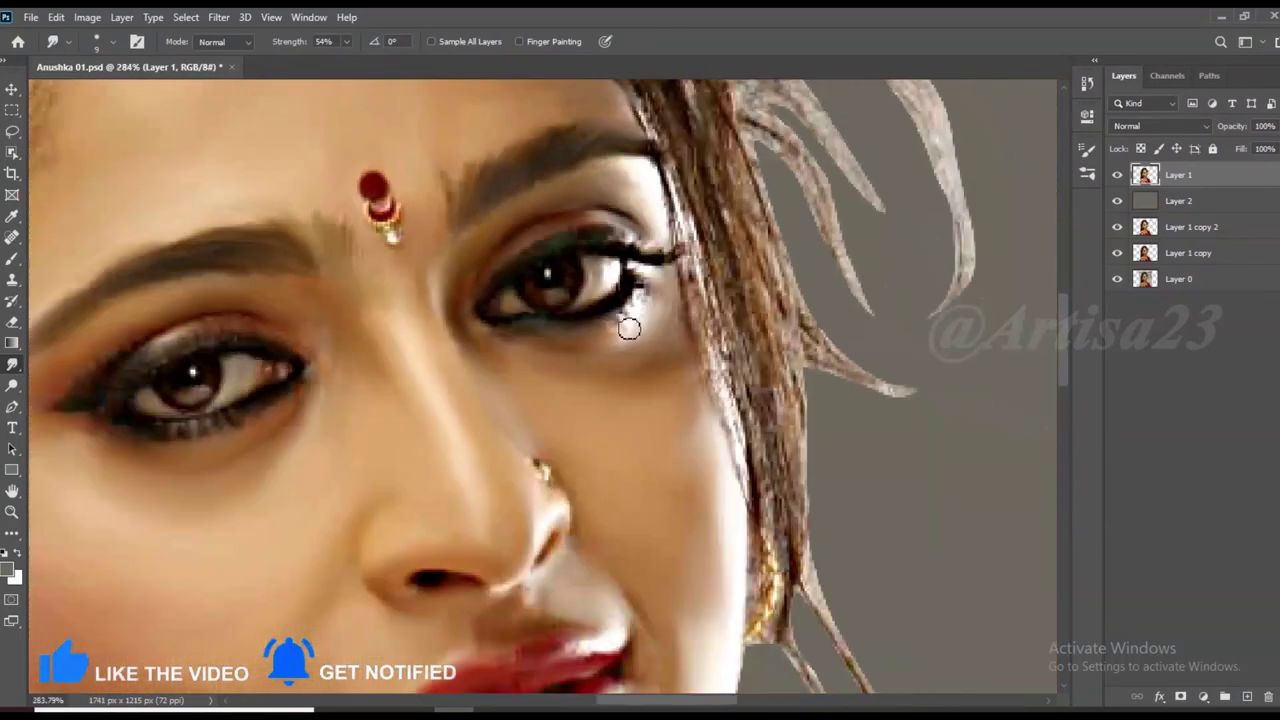
{"action": "scroll", "coordinate": [680, 176], "scroll_direction": "down", "scroll_amount": 1}
{"action": "scroll", "coordinate": [700, 185], "scroll_direction": "down", "scroll_amount": 1}
{"action": "scroll", "coordinate": [711, 189], "scroll_direction": "down", "scroll_amount": 1}
{"action": "scroll", "coordinate": [711, 189], "scroll_direction": "up", "scroll_amount": 1}
{"action": "scroll", "coordinate": [714, 286], "scroll_direction": "up", "scroll_amount": 1}
{"action": "scroll", "coordinate": [523, 194], "scroll_direction": "up", "scroll_amount": 1}
Comb the upper-left hair strands into brown streaks, shrinking the brush for the white strands
{"action": "mouse_move", "coordinate": [457, 172]}
{"action": "left_mouse_down"}
{"action": "mouse_move", "coordinate": [500, 290]}
{"action": "mouse_move", "coordinate": [240, 170]}
{"action": "left_mouse_up"}
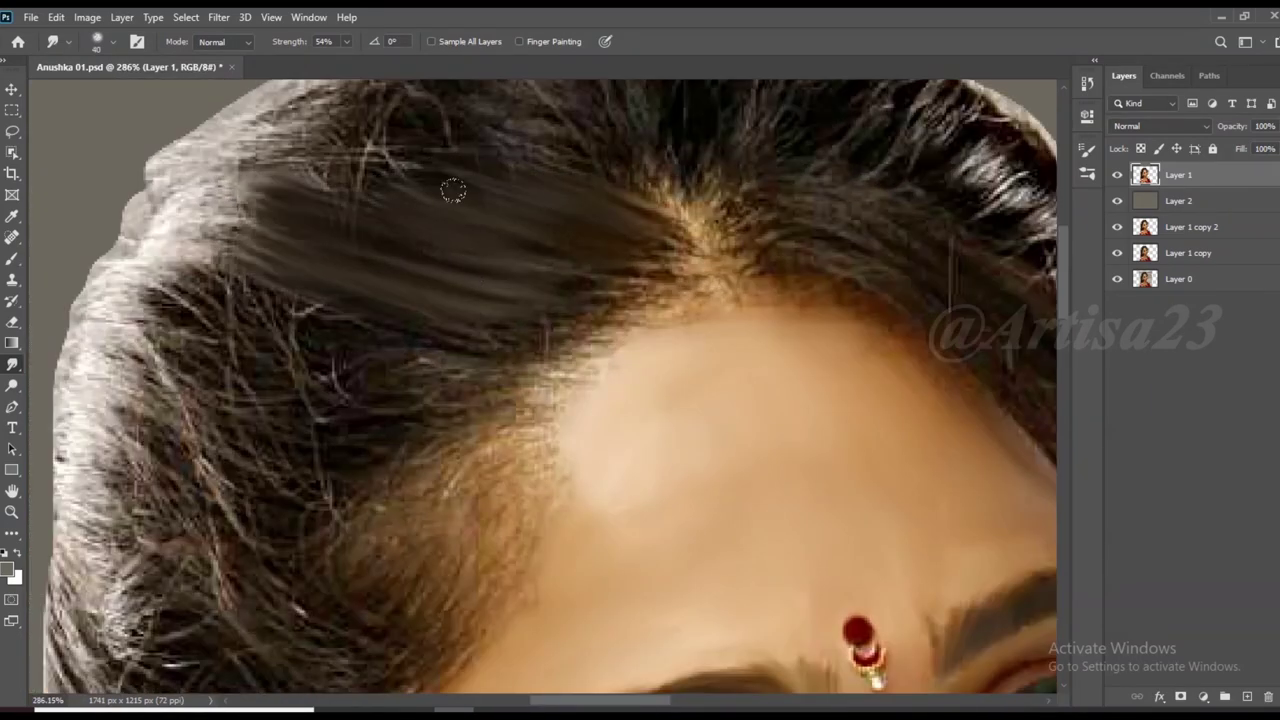
{"action": "left_click_drag", "start_coordinate": [300, 250], "coordinate": [330, 298]}
{"action": "left_click_drag", "start_coordinate": [460, 130], "coordinate": [217, 215]}
{"action": "key", "text": "bracketleft"}
{"action": "left_click_drag", "start_coordinate": [320, 222], "coordinate": [135, 340]}
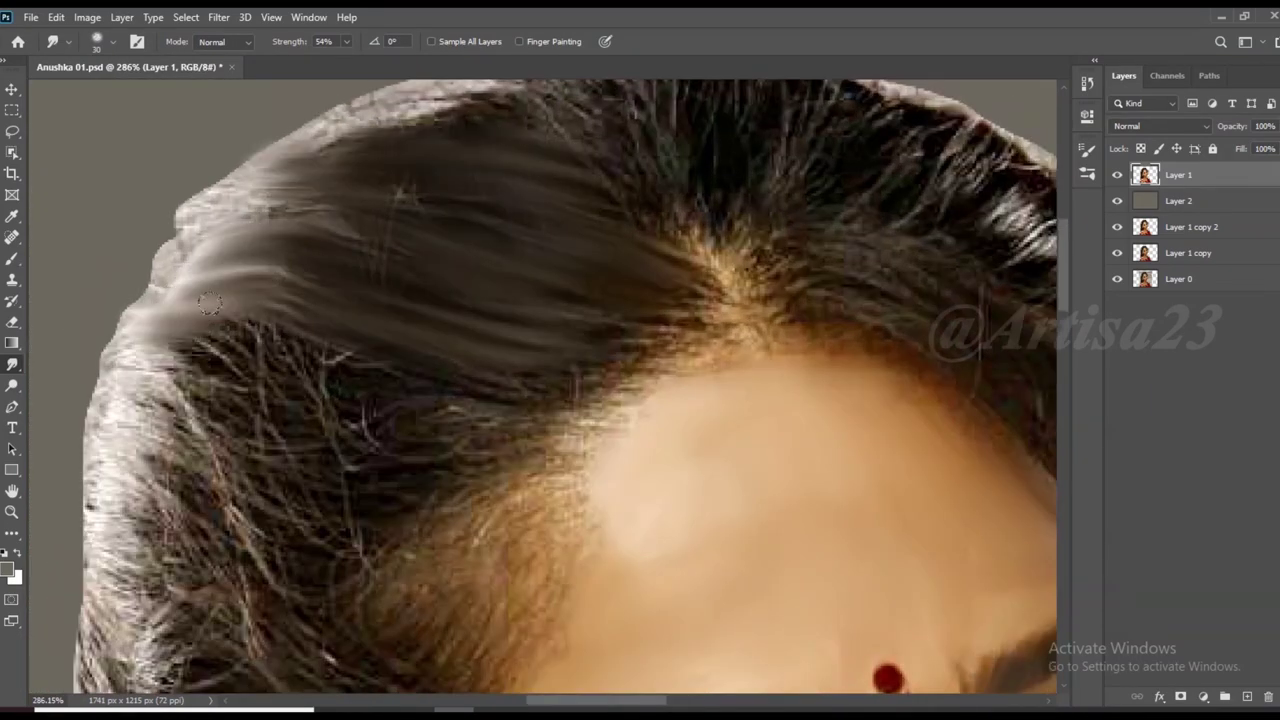
{"action": "left_click_drag", "start_coordinate": [230, 245], "coordinate": [470, 100]}
{"action": "left_click_drag", "start_coordinate": [350, 130], "coordinate": [620, 110]}
Smooth the hair along the top of the head and the upper-right strands
{"action": "scroll", "coordinate": [645, 272], "scroll_direction": "up", "scroll_amount": 1}
{"action": "mouse_move", "coordinate": [560, 140]}
{"action": "left_mouse_down"}
{"action": "mouse_move", "coordinate": [666, 217]}
{"action": "mouse_move", "coordinate": [460, 110]}
{"action": "left_mouse_up"}
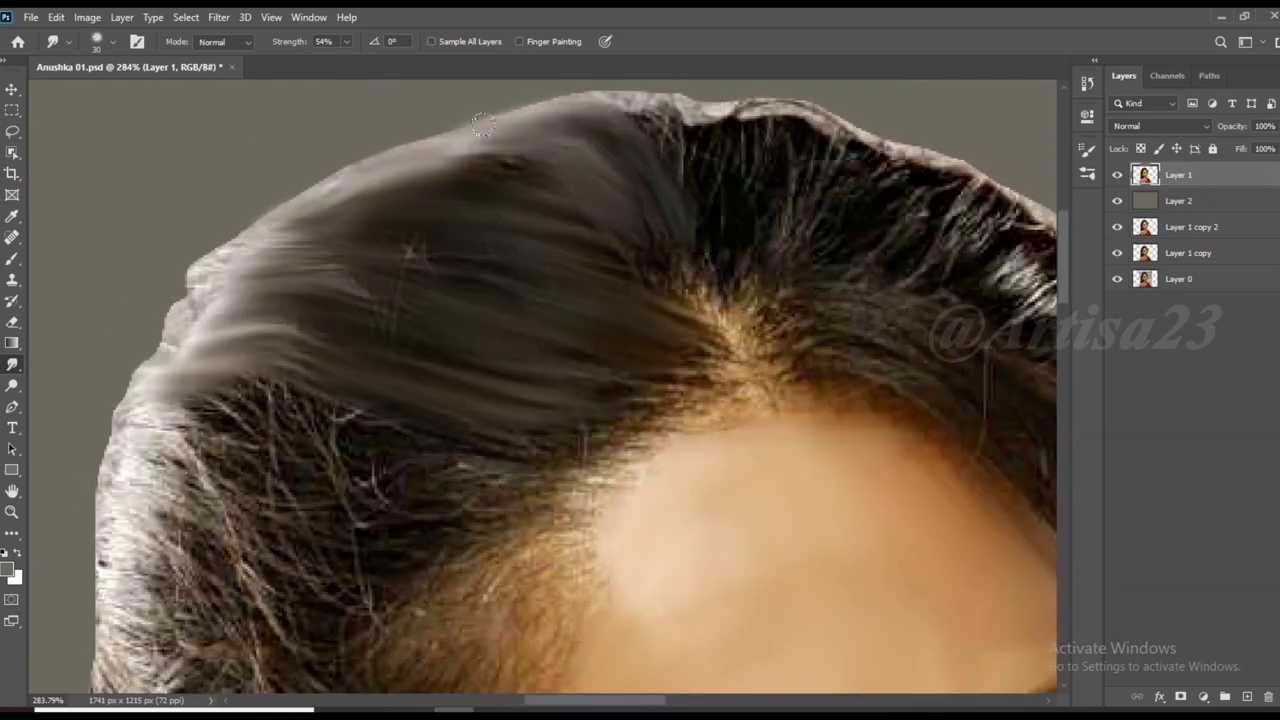
{"action": "left_click_drag", "start_coordinate": [640, 110], "coordinate": [700, 206]}
{"action": "mouse_move", "coordinate": [780, 240]}
{"action": "left_mouse_down"}
{"action": "mouse_move", "coordinate": [743, 150]}
{"action": "mouse_move", "coordinate": [620, 240]}
{"action": "mouse_move", "coordinate": [794, 257]}
{"action": "left_mouse_up"}
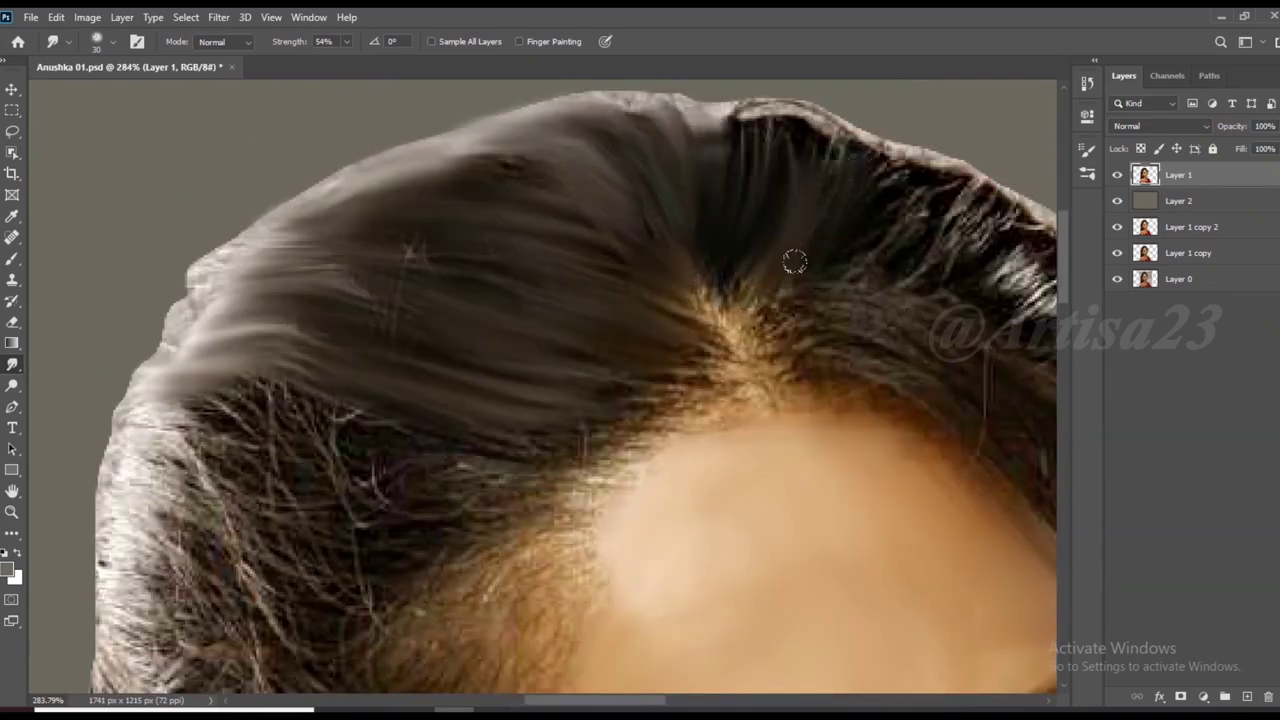
{"action": "left_click_drag", "start_coordinate": [870, 160], "coordinate": [743, 171]}
{"action": "left_click_drag", "start_coordinate": [800, 110], "coordinate": [590, 88]}
{"action": "scroll", "coordinate": [590, 88], "scroll_direction": "down", "scroll_amount": 2}
{"action": "mouse_move", "coordinate": [760, 130]}
{"action": "left_mouse_down"}
{"action": "mouse_move", "coordinate": [860, 175]}
{"action": "mouse_move", "coordinate": [895, 283]}
{"action": "left_mouse_up"}
{"action": "scroll", "coordinate": [850, 200], "scroll_direction": "up", "scroll_amount": 1}
{"action": "scroll", "coordinate": [920, 320], "scroll_direction": "down", "scroll_amount": 3}
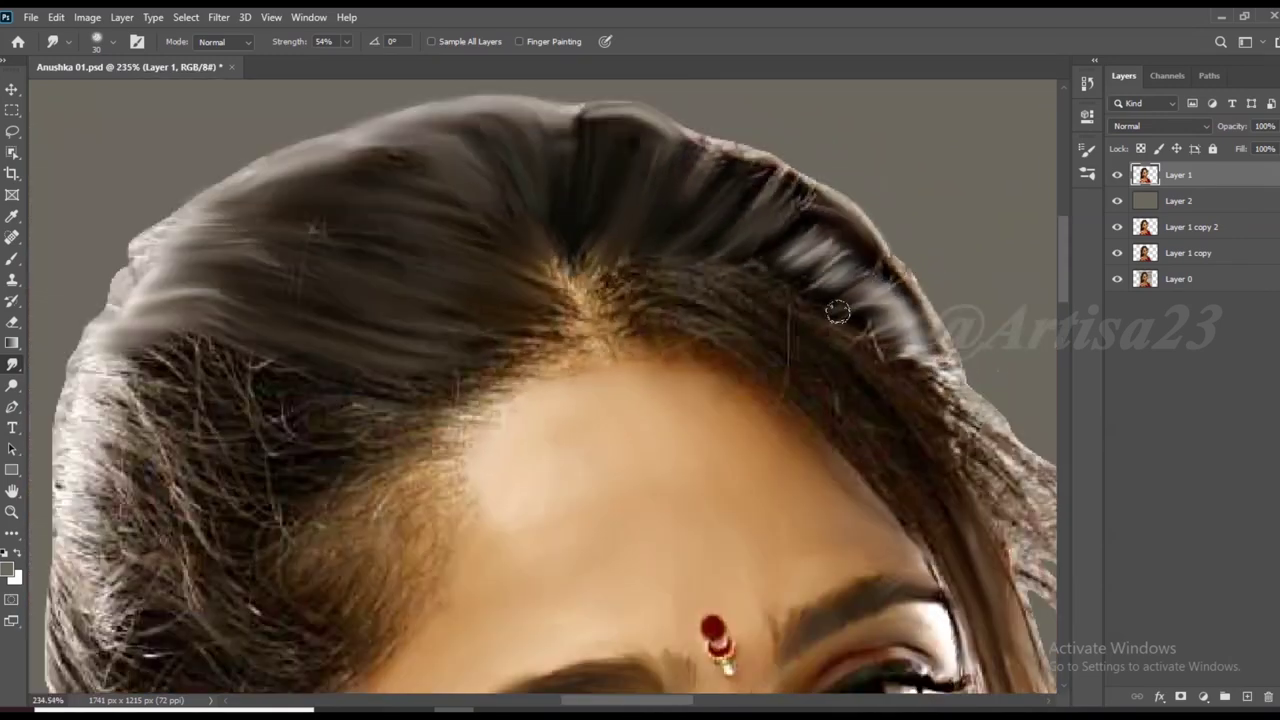
{"action": "scroll", "coordinate": [760, 300], "scroll_direction": "up", "scroll_amount": 4}
{"action": "scroll", "coordinate": [862, 454], "scroll_direction": "up", "scroll_amount": 3}
Blend the parting strands down into the hairline above the forehead
{"action": "left_click_drag", "start_coordinate": [671, 243], "coordinate": [500, 177]}
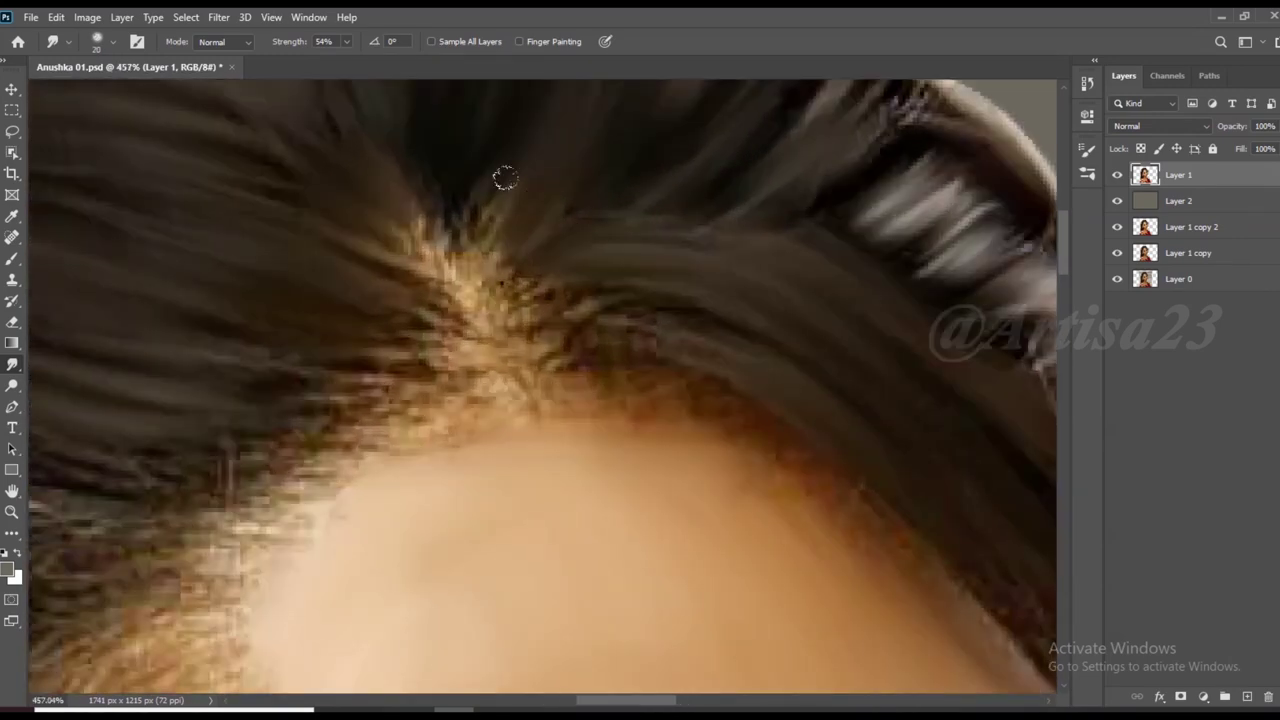
{"action": "left_click_drag", "start_coordinate": [588, 298], "coordinate": [509, 324]}
{"action": "key", "text": "bracketright"}
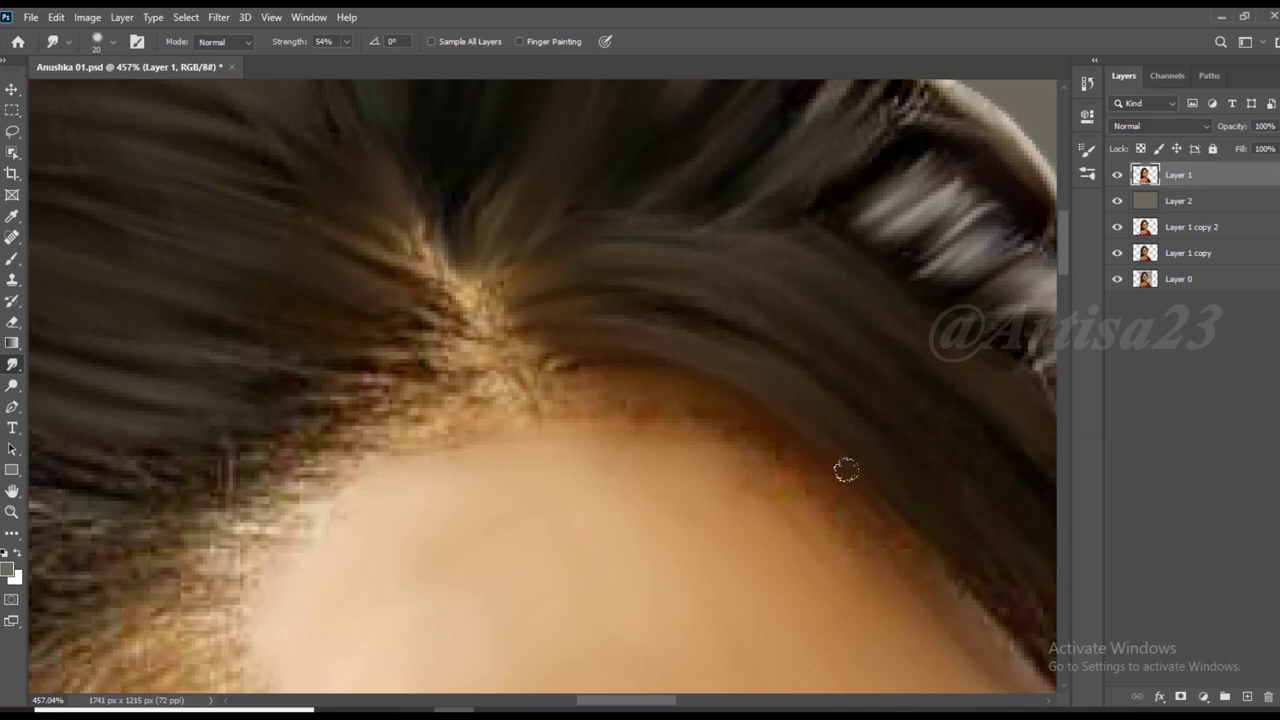
{"action": "mouse_move", "coordinate": [589, 390]}
{"action": "left_mouse_down"}
{"action": "mouse_move", "coordinate": [512, 322]}
{"action": "mouse_move", "coordinate": [435, 315]}
{"action": "mouse_move", "coordinate": [460, 380]}
{"action": "mouse_move", "coordinate": [403, 432]}
{"action": "left_mouse_up"}
{"action": "key", "text": "bracketleft"}
{"action": "left_click_drag", "start_coordinate": [458, 299], "coordinate": [425, 235]}
{"action": "mouse_move", "coordinate": [545, 335]}
{"action": "left_mouse_down"}
{"action": "mouse_move", "coordinate": [508, 410]}
{"action": "mouse_move", "coordinate": [432, 428]}
{"action": "left_mouse_up"}
Blend the left-side hair strands into the hairline with a larger brush
{"action": "scroll", "coordinate": [428, 389], "scroll_direction": "down", "scroll_amount": 2}
{"action": "scroll", "coordinate": [432, 428], "scroll_direction": "down", "scroll_amount": 1}
{"action": "key", "text": "bracketright"}
{"action": "key", "text": "bracketright"}
{"action": "key", "text": "bracketright"}
{"action": "left_click_drag", "start_coordinate": [329, 414], "coordinate": [283, 451]}
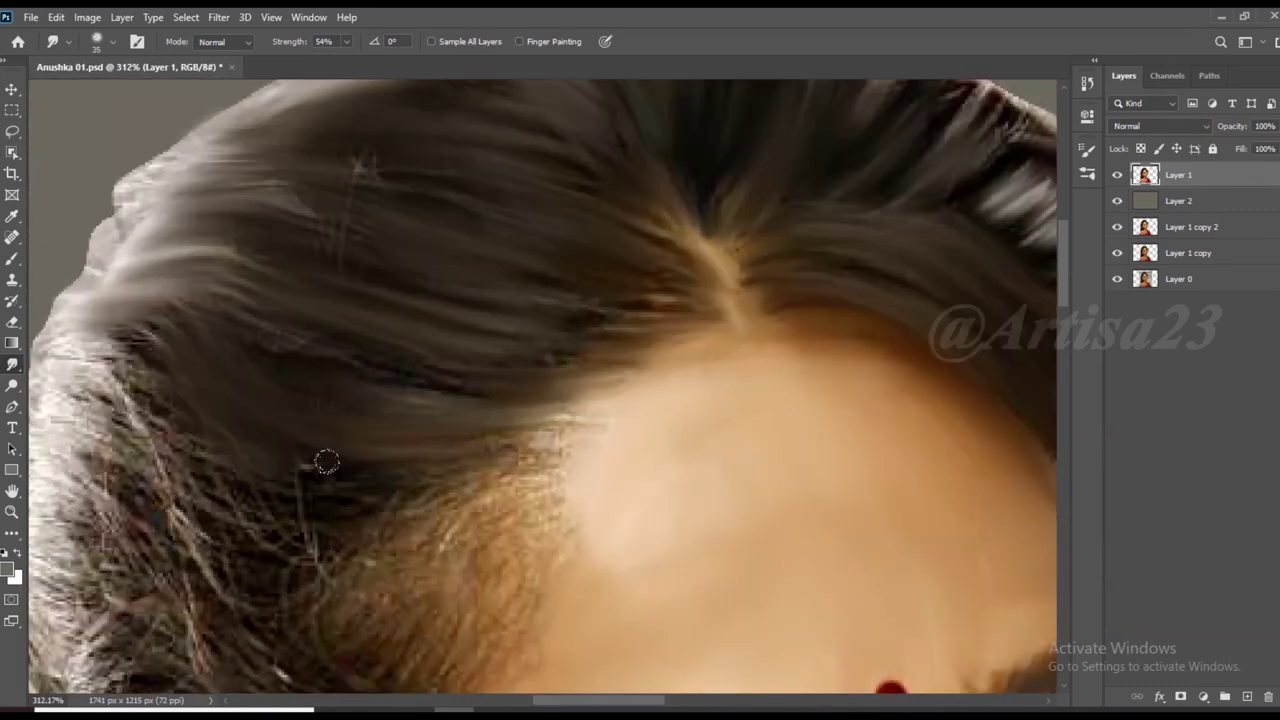
{"action": "mouse_move", "coordinate": [450, 451]}
{"action": "left_mouse_down"}
{"action": "mouse_move", "coordinate": [540, 500]}
{"action": "mouse_move", "coordinate": [420, 430]}
{"action": "left_mouse_up"}
{"action": "scroll", "coordinate": [540, 480], "scroll_direction": "down", "scroll_amount": 1}
{"action": "scroll", "coordinate": [400, 414], "scroll_direction": "down", "scroll_amount": 1}
{"action": "left_click_drag", "start_coordinate": [390, 500], "coordinate": [200, 240]}
{"action": "scroll", "coordinate": [250, 330], "scroll_direction": "down", "scroll_amount": 1}
{"action": "mouse_move", "coordinate": [300, 466]}
{"action": "left_mouse_down"}
{"action": "mouse_move", "coordinate": [270, 482]}
{"action": "mouse_move", "coordinate": [240, 570]}
{"action": "mouse_move", "coordinate": [366, 583]}
{"action": "mouse_move", "coordinate": [400, 429]}
{"action": "left_mouse_up"}
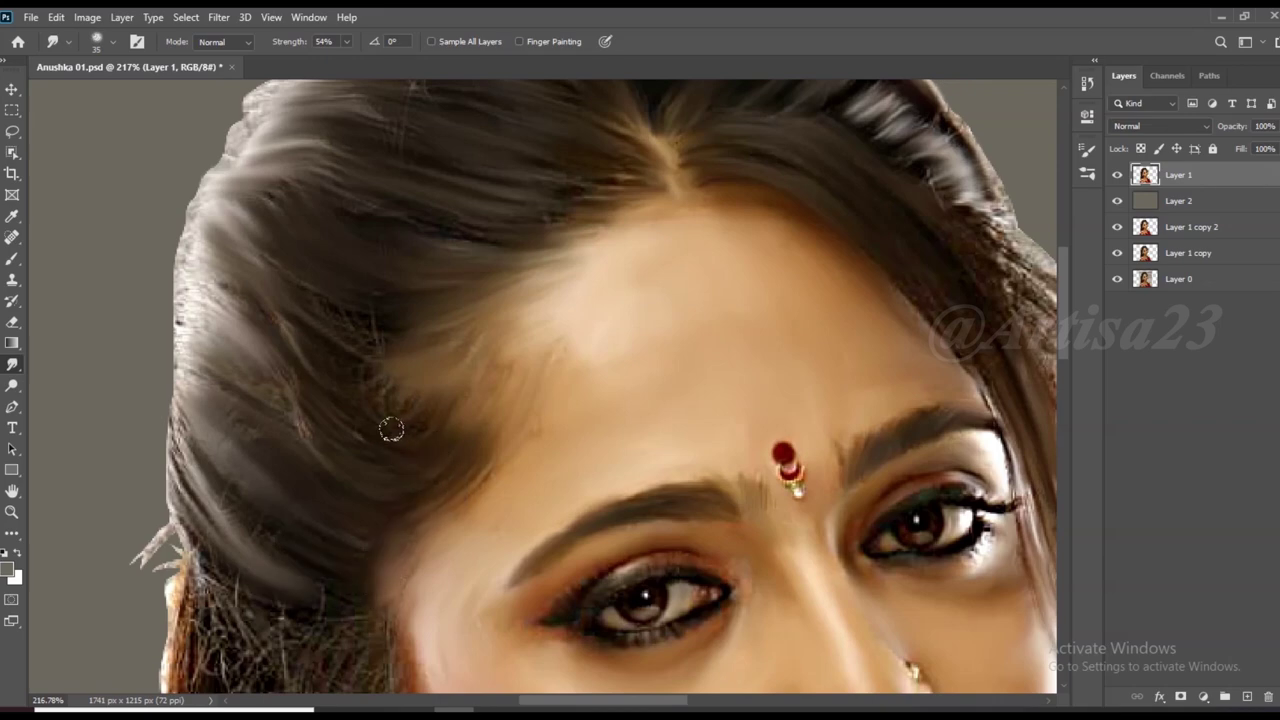
Smooth the left edge of the hair down to beside the neck
{"action": "scroll", "coordinate": [300, 285], "scroll_direction": "down", "scroll_amount": 3}
{"action": "scroll", "coordinate": [250, 277], "scroll_direction": "up", "scroll_amount": 3}
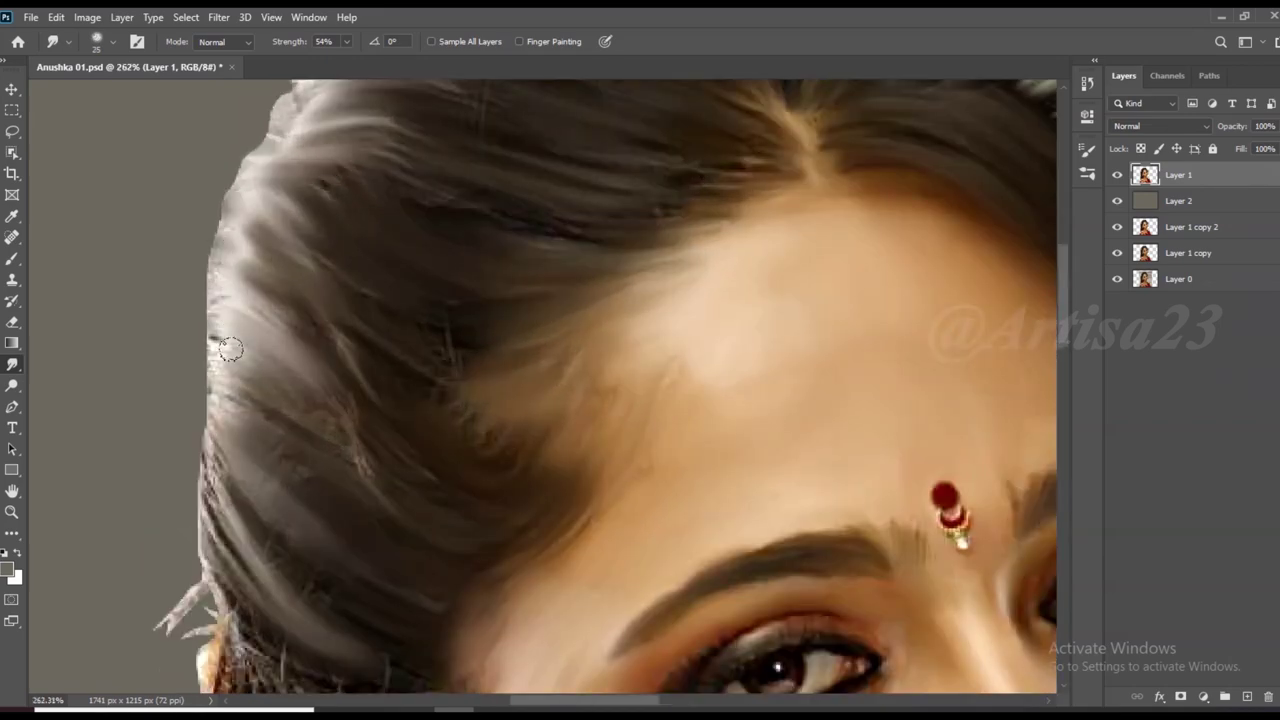
{"action": "scroll", "coordinate": [235, 295], "scroll_direction": "down", "scroll_amount": 1}
{"action": "left_click_drag", "start_coordinate": [215, 300], "coordinate": [200, 450]}
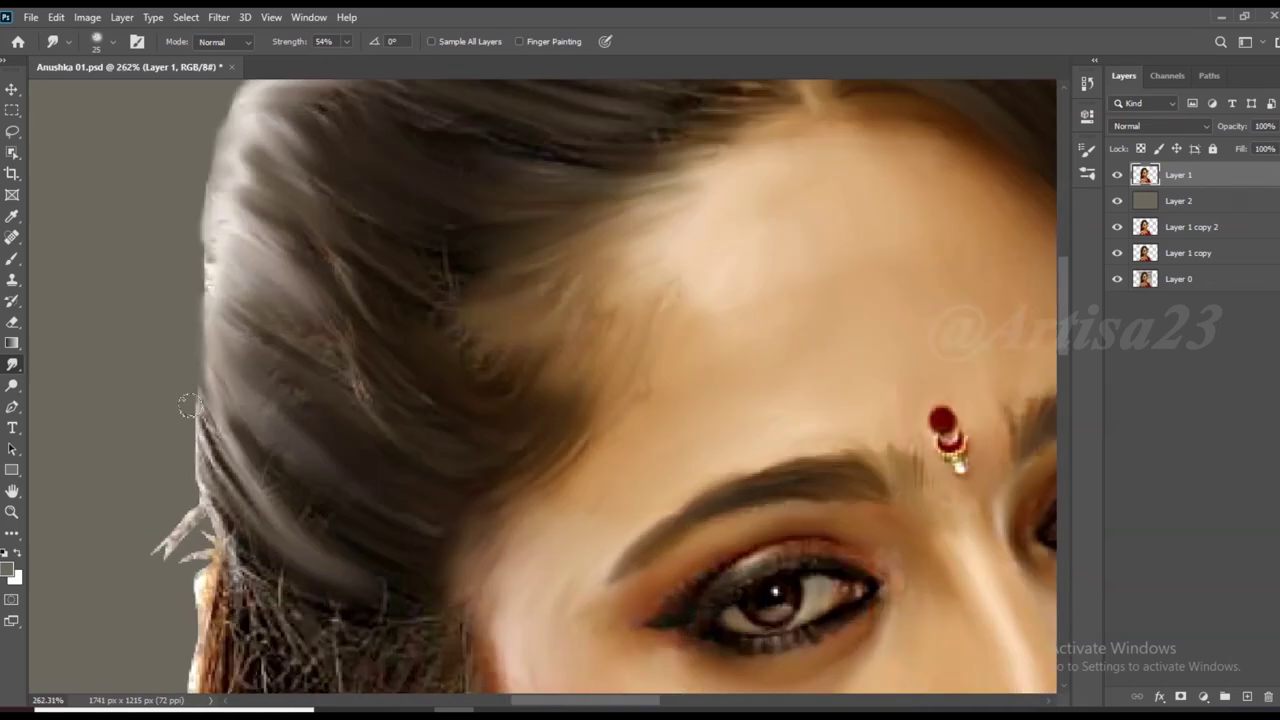
{"action": "scroll", "coordinate": [309, 534], "scroll_direction": "down", "scroll_amount": 2}
{"action": "scroll", "coordinate": [341, 471], "scroll_direction": "up", "scroll_amount": 2}
{"action": "mouse_move", "coordinate": [341, 471]}
{"action": "left_mouse_down"}
{"action": "mouse_move", "coordinate": [250, 470]}
{"action": "mouse_move", "coordinate": [180, 400]}
{"action": "left_mouse_up"}
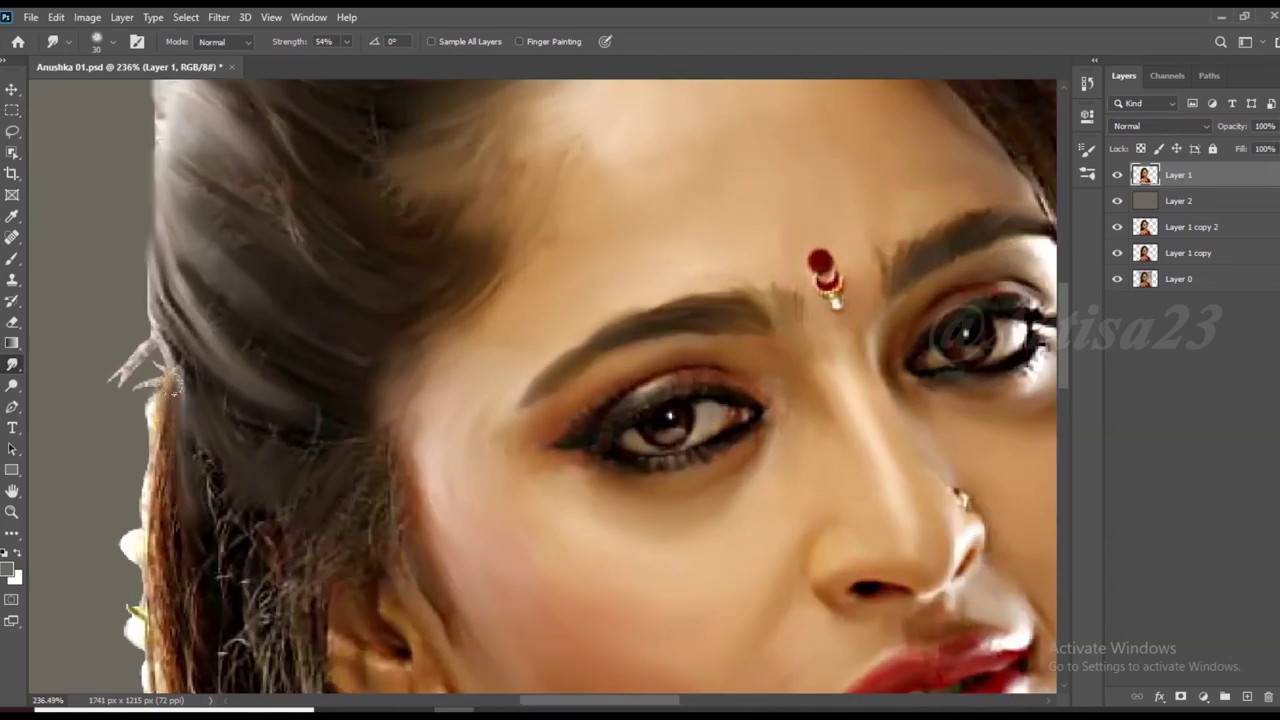
{"action": "scroll", "coordinate": [343, 409], "scroll_direction": "down", "scroll_amount": 1}
{"action": "scroll", "coordinate": [323, 370], "scroll_direction": "down", "scroll_amount": 1}
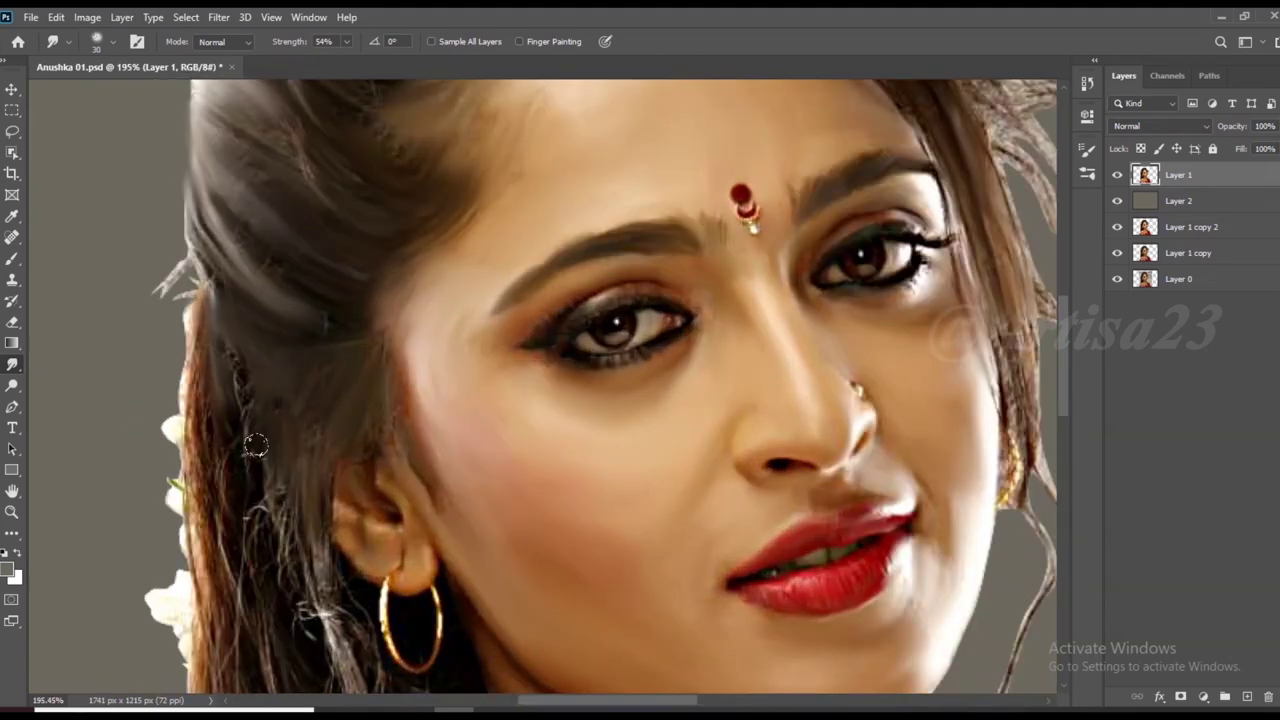
{"action": "left_click_drag", "start_coordinate": [224, 333], "coordinate": [200, 450]}
{"action": "scroll", "coordinate": [240, 480], "scroll_direction": "down", "scroll_amount": 1}
{"action": "scroll", "coordinate": [300, 450], "scroll_direction": "down", "scroll_amount": 2}
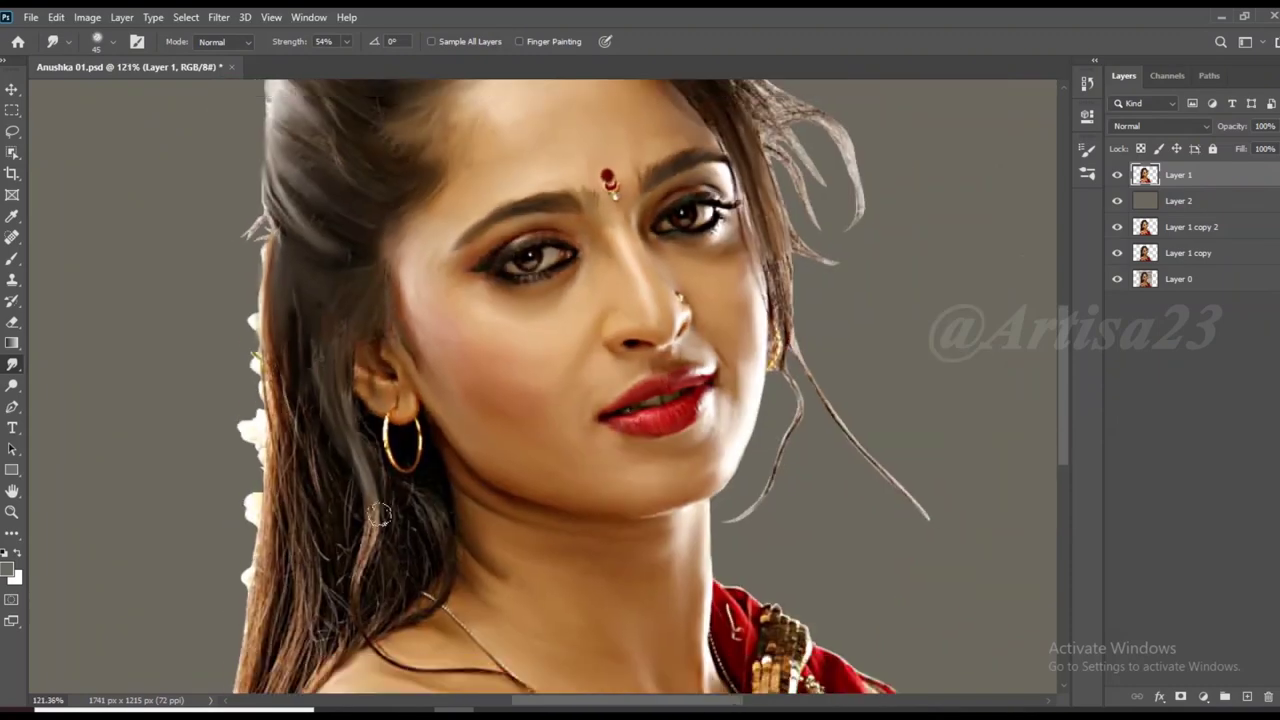
{"action": "scroll", "coordinate": [277, 368], "scroll_direction": "up", "scroll_amount": 1}
{"action": "scroll", "coordinate": [277, 400], "scroll_direction": "down", "scroll_amount": 1}
{"action": "mouse_move", "coordinate": [290, 420]}
{"action": "left_mouse_down"}
{"action": "mouse_move", "coordinate": [297, 550]}
{"action": "mouse_move", "coordinate": [380, 446]}
{"action": "left_mouse_up"}
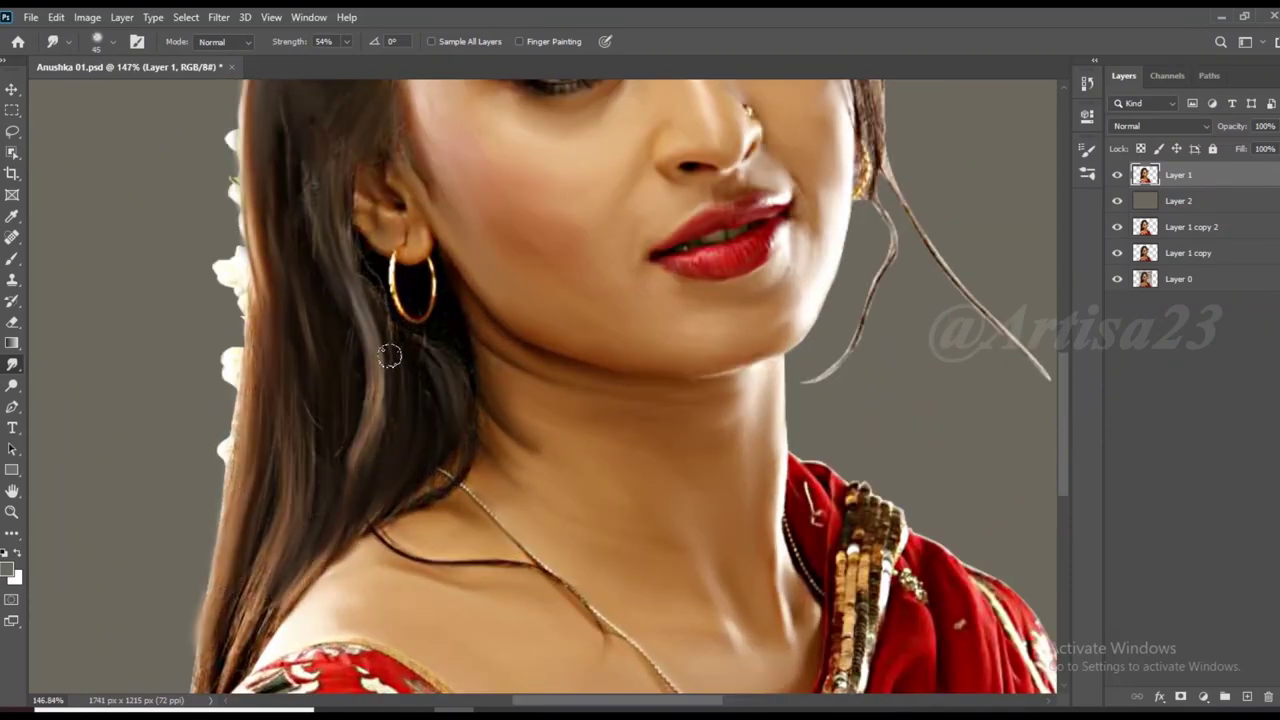
Blend the temple hair edge and pull thin wispy strands out into the backdrop
{"action": "scroll", "coordinate": [389, 354], "scroll_direction": "up", "scroll_amount": 3}
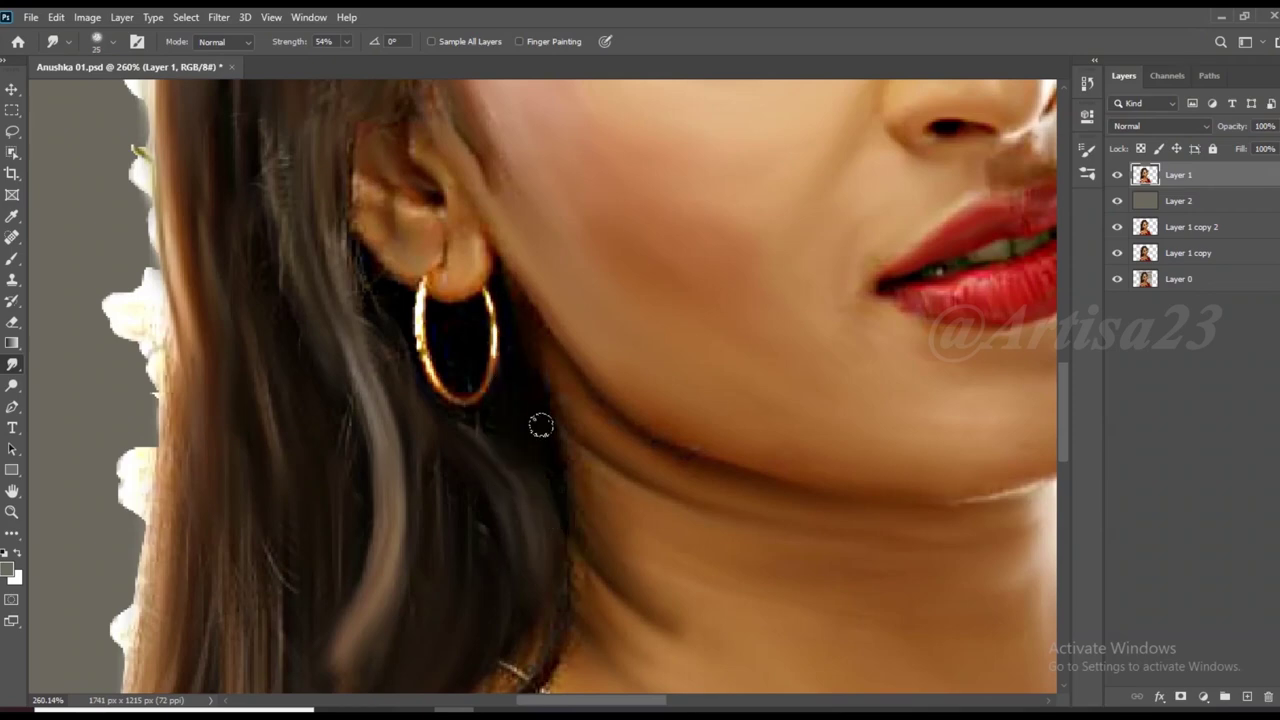
{"action": "scroll", "coordinate": [563, 474], "scroll_direction": "up", "scroll_amount": 1}
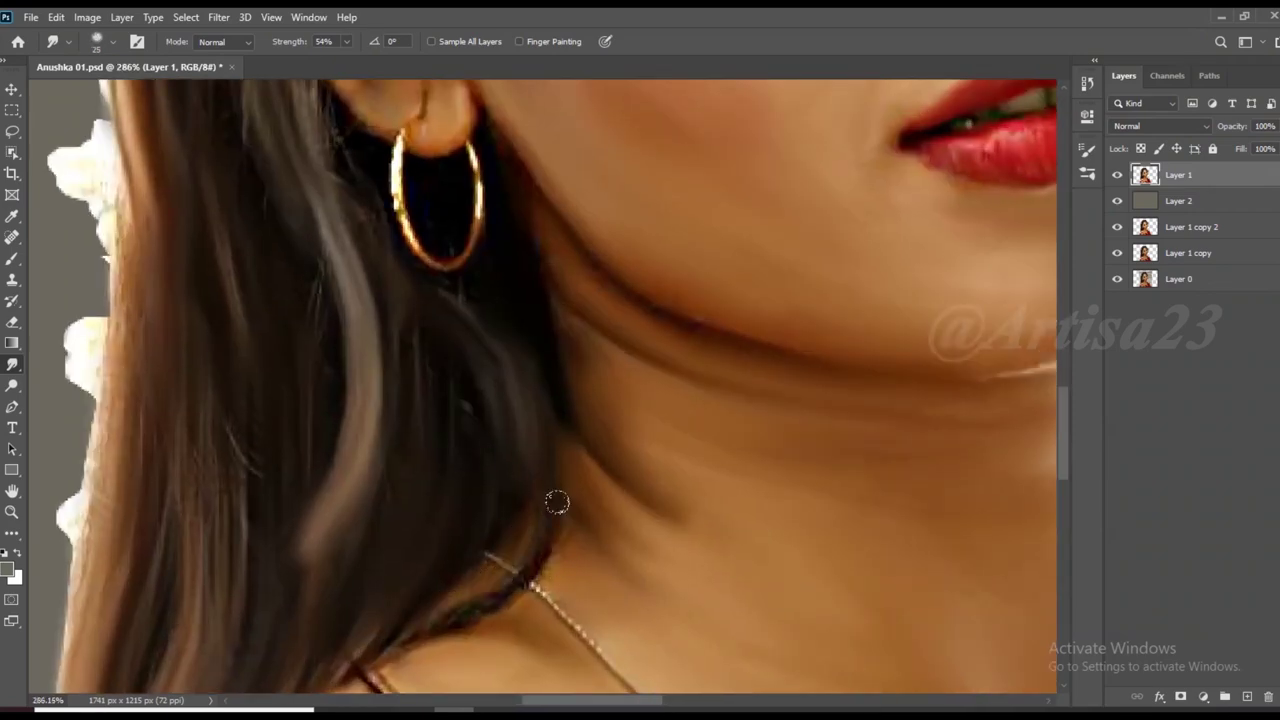
{"action": "scroll", "coordinate": [386, 523], "scroll_direction": "down", "scroll_amount": 3}
{"action": "scroll", "coordinate": [406, 437], "scroll_direction": "up", "scroll_amount": 1}
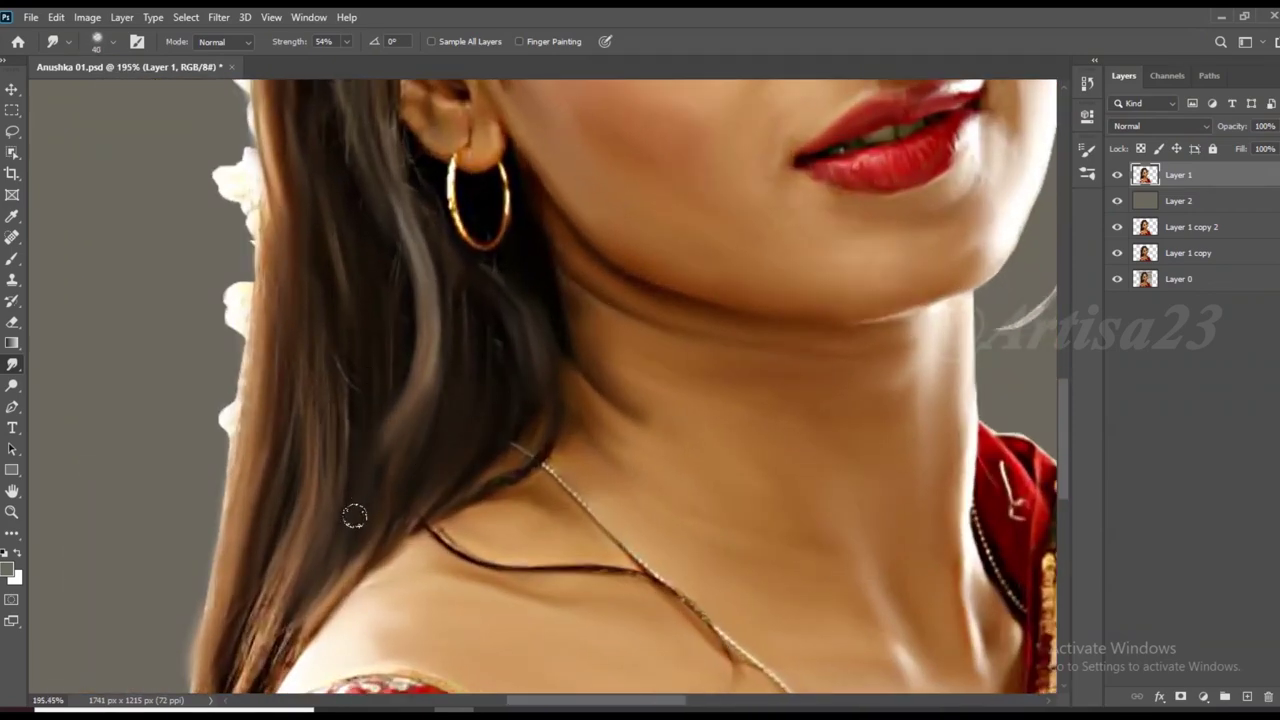
{"action": "scroll", "coordinate": [355, 515], "scroll_direction": "down", "scroll_amount": 3}
{"action": "scroll", "coordinate": [400, 294], "scroll_direction": "up", "scroll_amount": 3}
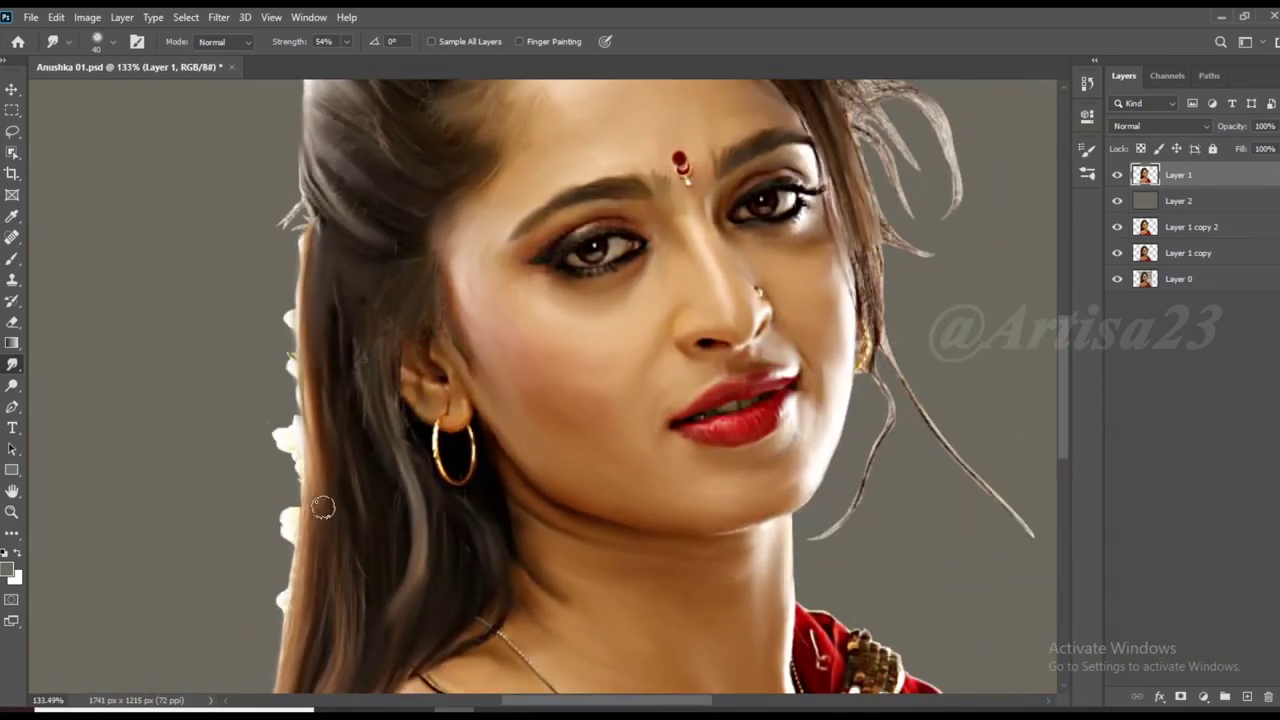
{"action": "scroll", "coordinate": [322, 507], "scroll_direction": "up", "scroll_amount": 5}
{"action": "left_click_drag", "start_coordinate": [442, 452], "coordinate": [440, 233]}
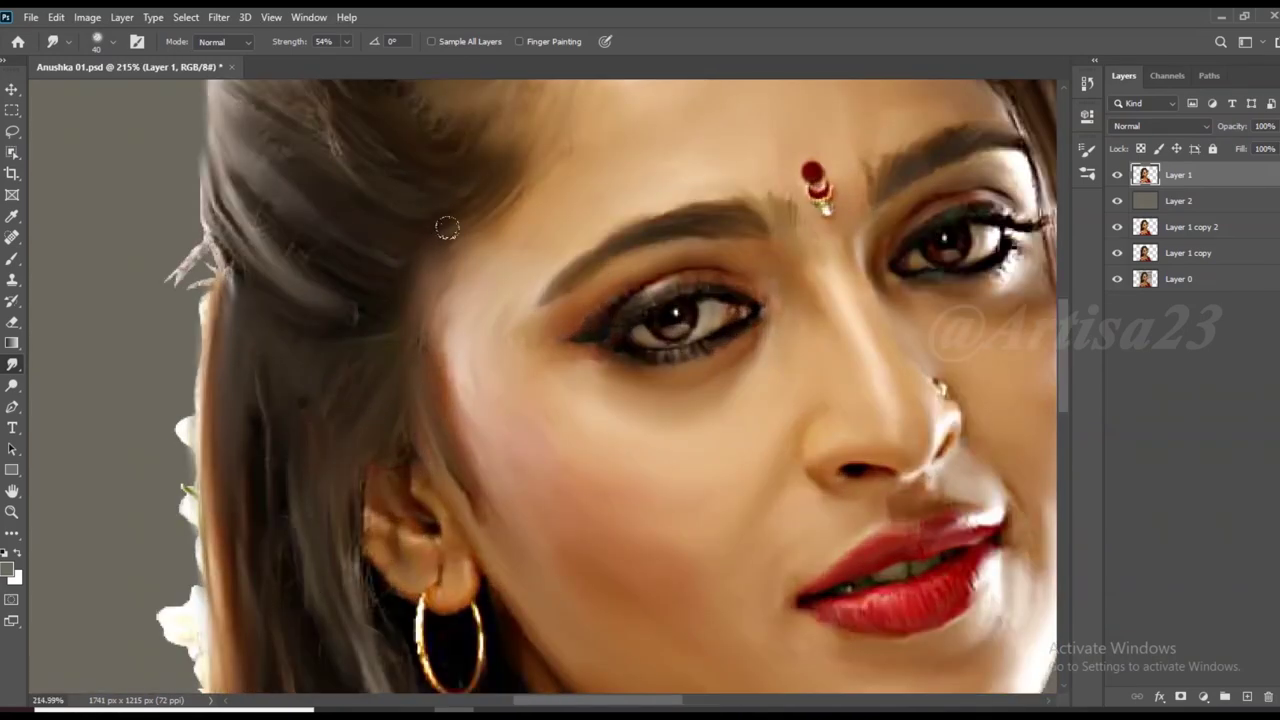
{"action": "scroll", "coordinate": [432, 317], "scroll_direction": "down", "scroll_amount": 4}
{"action": "scroll", "coordinate": [446, 331], "scroll_direction": "up", "scroll_amount": 3}
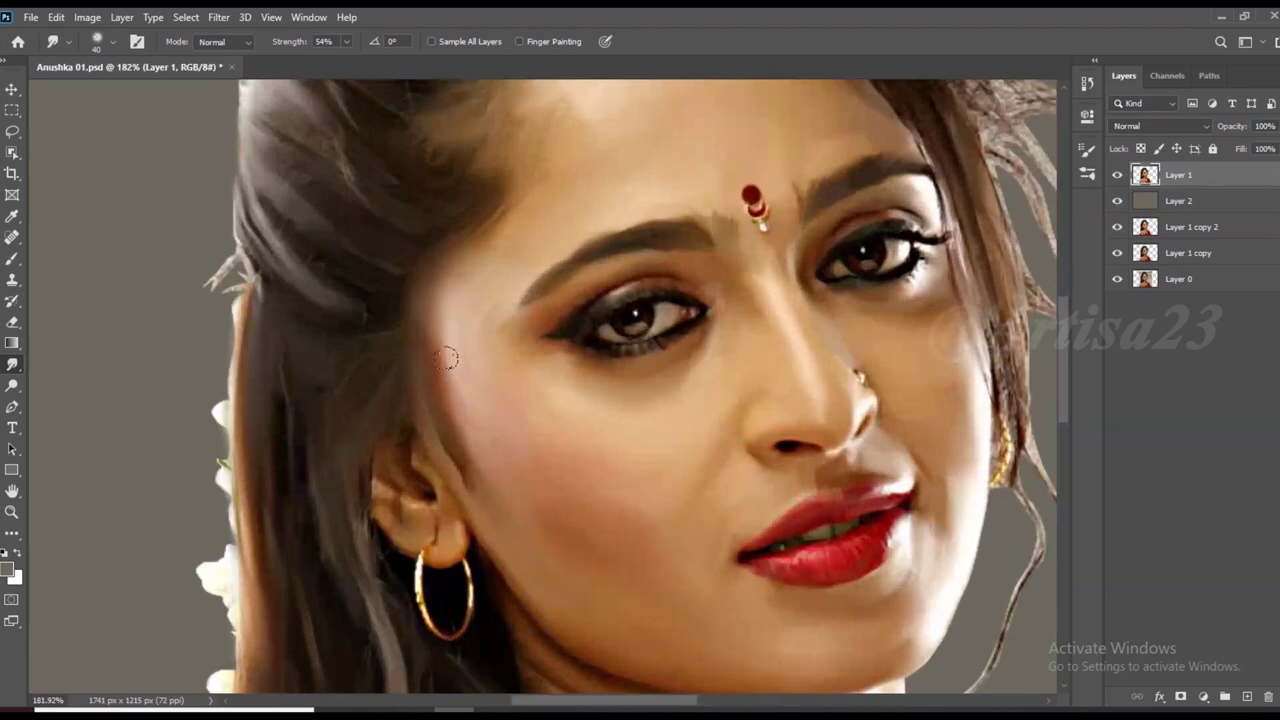
{"action": "scroll", "coordinate": [440, 310], "scroll_direction": "down", "scroll_amount": 3}
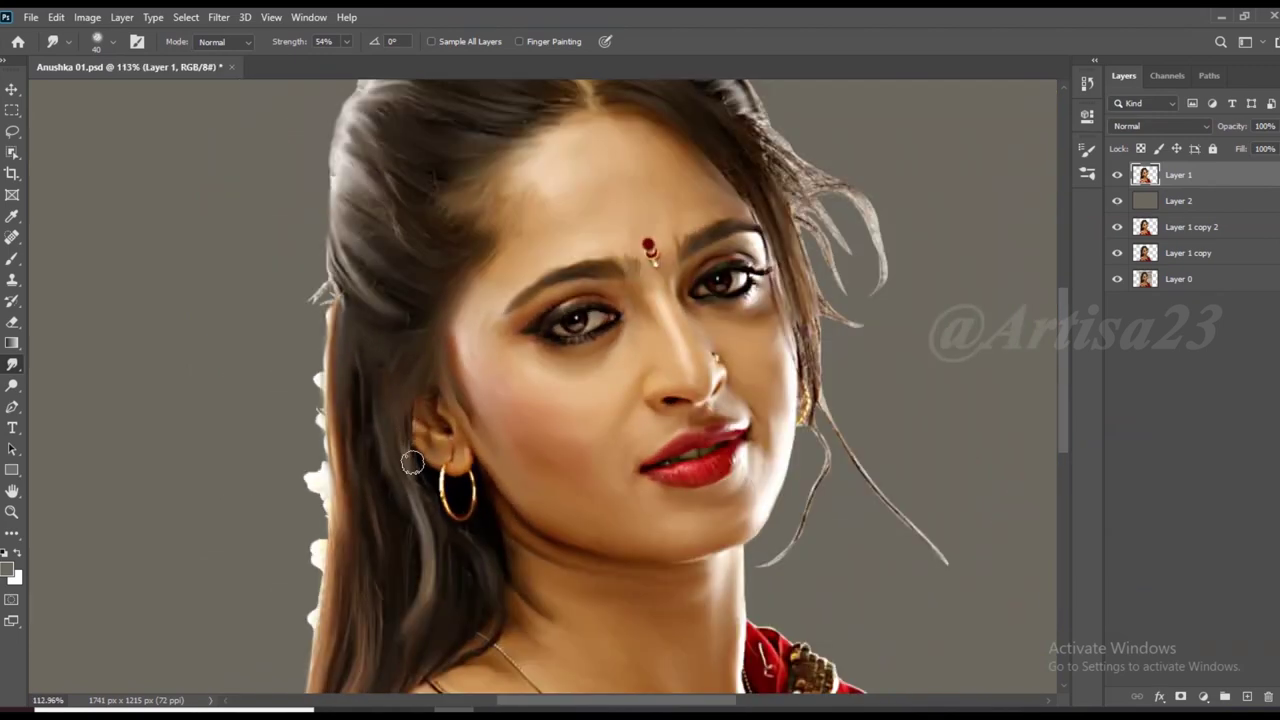
{"action": "scroll", "coordinate": [380, 410], "scroll_direction": "up", "scroll_amount": 4}
{"action": "scroll", "coordinate": [350, 420], "scroll_direction": "down", "scroll_amount": 3}
{"action": "scroll", "coordinate": [339, 420], "scroll_direction": "down", "scroll_amount": 3}
{"action": "scroll", "coordinate": [543, 214], "scroll_direction": "up", "scroll_amount": 4}
{"action": "mouse_move", "coordinate": [543, 214]}
{"action": "left_mouse_down"}
{"action": "mouse_move", "coordinate": [705, 325]}
{"action": "mouse_move", "coordinate": [763, 469]}
{"action": "mouse_move", "coordinate": [761, 419]}
{"action": "left_mouse_up"}
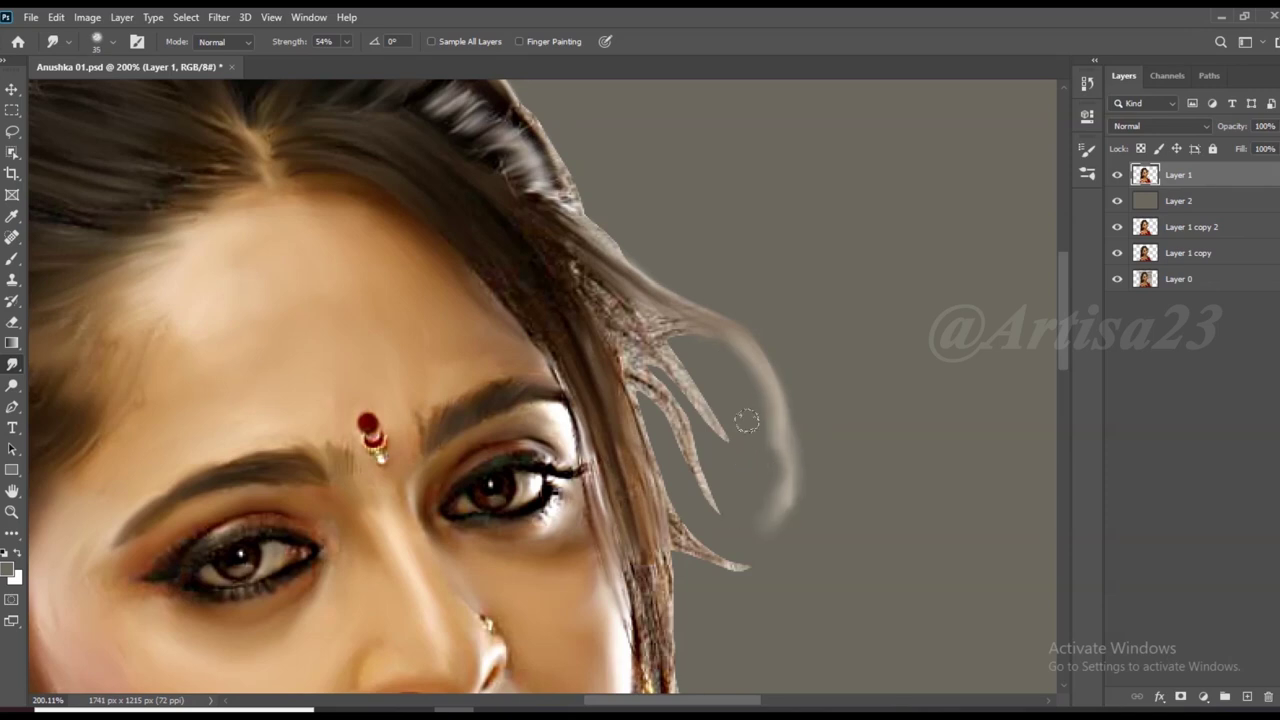
{"action": "left_click_drag", "start_coordinate": [587, 281], "coordinate": [731, 323]}
{"action": "left_click_drag", "start_coordinate": [630, 365], "coordinate": [776, 558]}
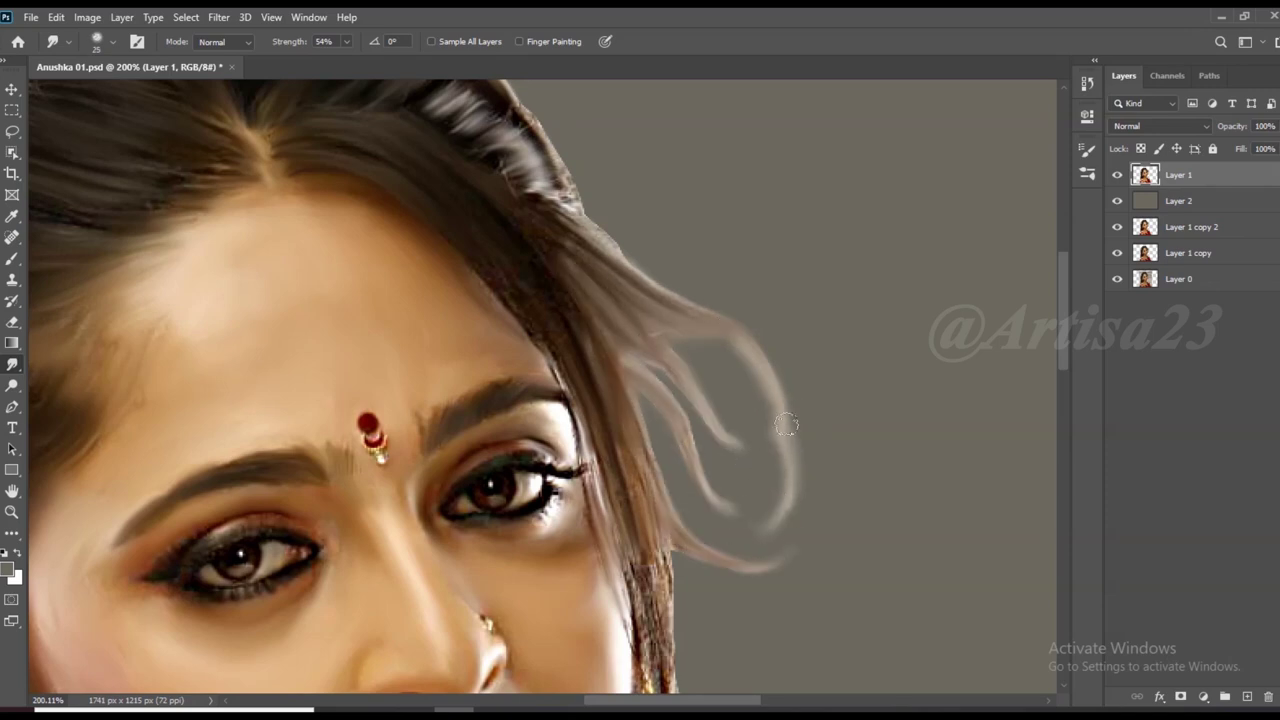
{"action": "left_click_drag", "start_coordinate": [568, 224], "coordinate": [630, 280]}
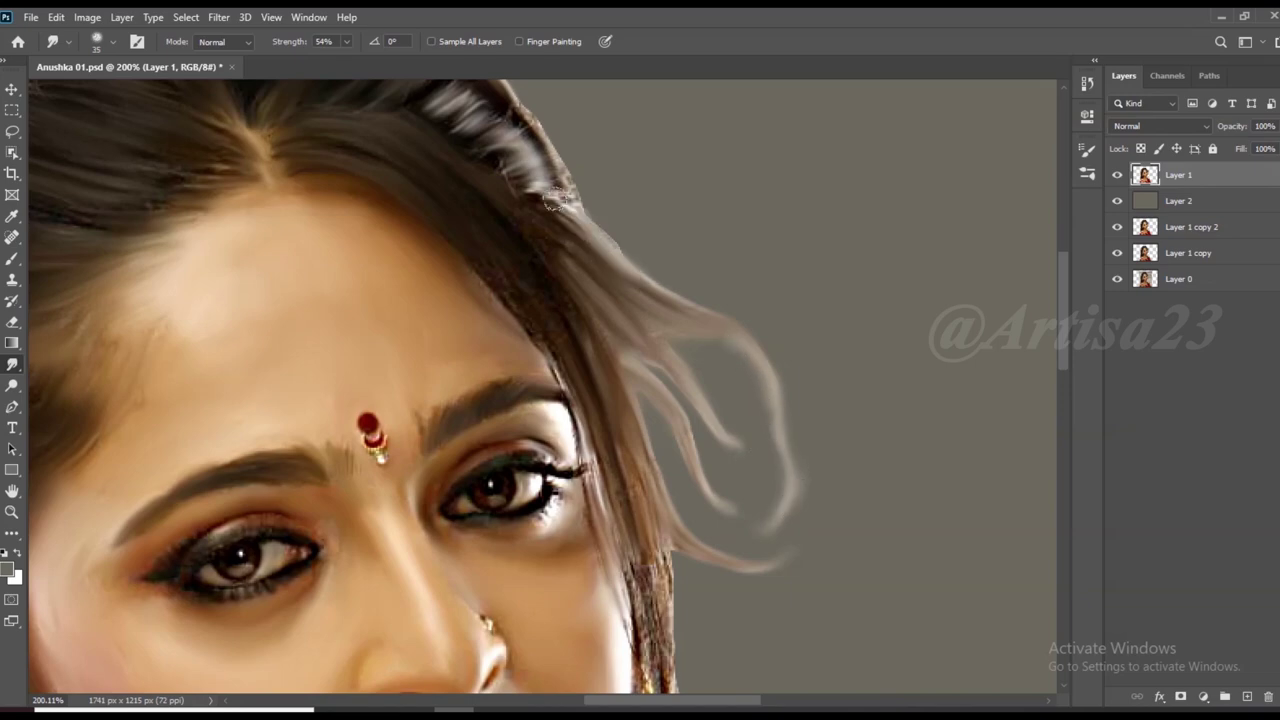
Smudge the strand beside the cheek and extend the lower hair into a trailing wisp
{"action": "scroll", "coordinate": [567, 178], "scroll_direction": "down", "scroll_amount": 3}
{"action": "scroll", "coordinate": [450, 150], "scroll_direction": "up", "scroll_amount": 3}
{"action": "scroll", "coordinate": [420, 140], "scroll_direction": "up", "scroll_amount": 1}
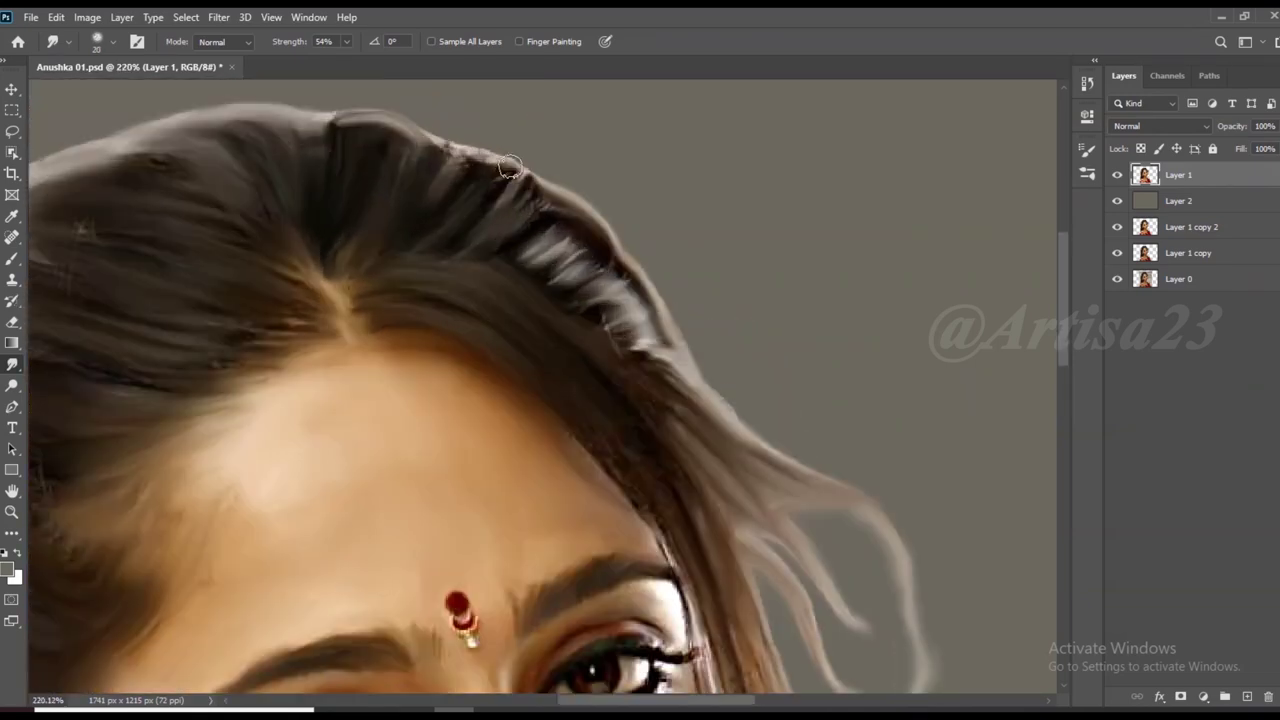
{"action": "scroll", "coordinate": [411, 135], "scroll_direction": "up", "scroll_amount": 1}
{"action": "scroll", "coordinate": [411, 135], "scroll_direction": "down", "scroll_amount": 2}
{"action": "scroll", "coordinate": [500, 170], "scroll_direction": "down", "scroll_amount": 3}
{"action": "scroll", "coordinate": [586, 206], "scroll_direction": "up", "scroll_amount": 3}
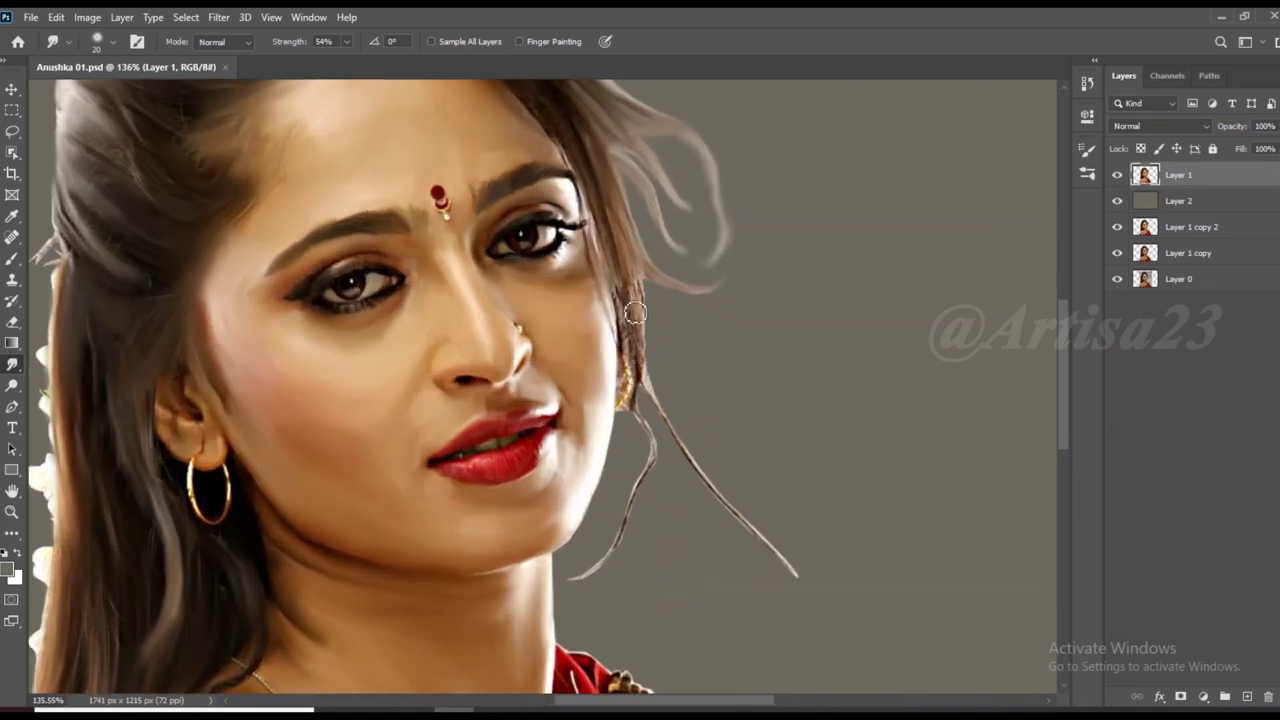
{"action": "scroll", "coordinate": [627, 298], "scroll_direction": "up", "scroll_amount": 1}
{"action": "key", "text": "bracketleft"}
{"action": "left_click_drag", "start_coordinate": [627, 298], "coordinate": [607, 288]}
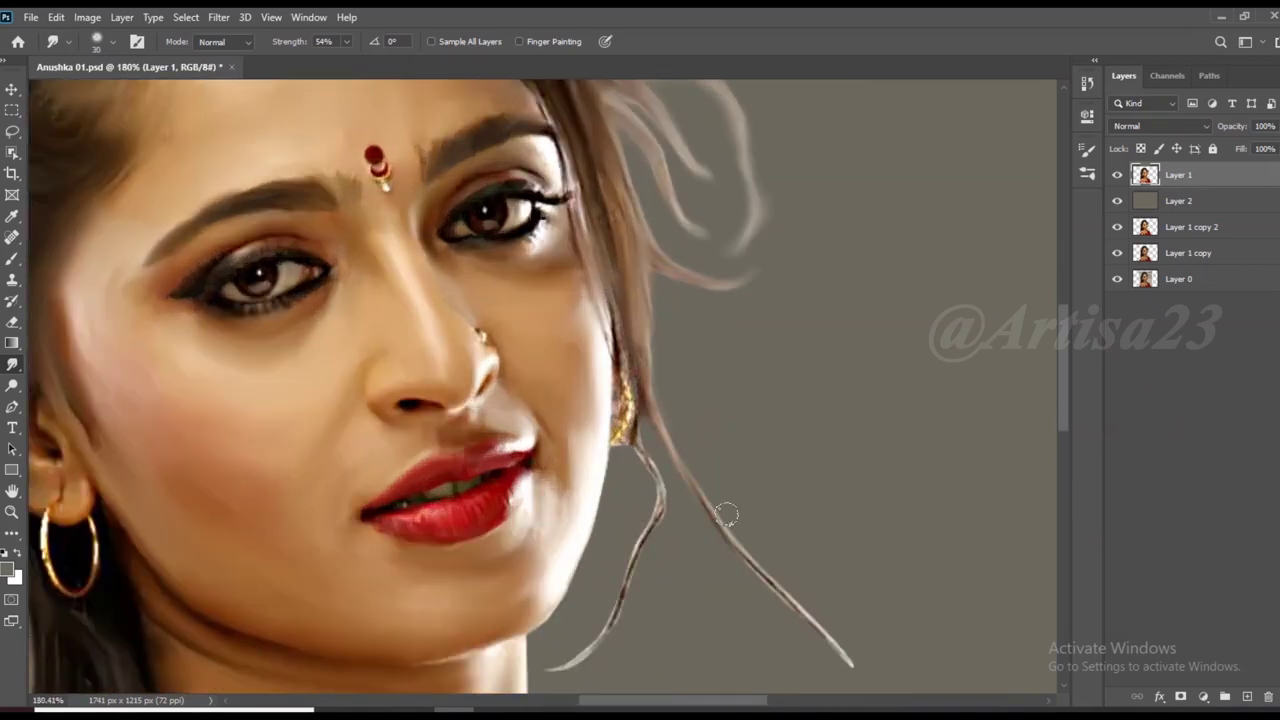
{"action": "scroll", "coordinate": [727, 514], "scroll_direction": "down", "scroll_amount": 2}
{"action": "scroll", "coordinate": [760, 523], "scroll_direction": "up", "scroll_amount": 2}
{"action": "scroll", "coordinate": [700, 445], "scroll_direction": "up", "scroll_amount": 2}
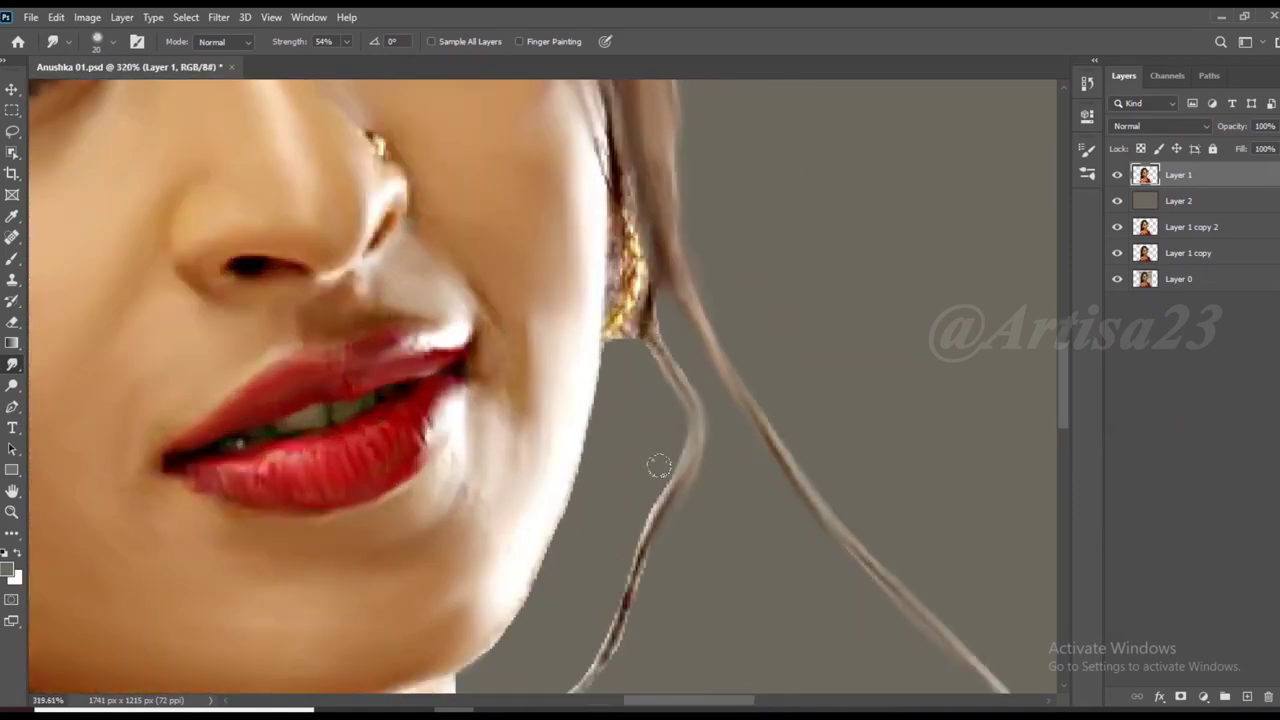
{"action": "scroll", "coordinate": [658, 466], "scroll_direction": "down", "scroll_amount": 1}
{"action": "left_click_drag", "start_coordinate": [658, 466], "coordinate": [583, 631]}
{"action": "scroll", "coordinate": [505, 651], "scroll_direction": "down", "scroll_amount": 4}
{"action": "scroll", "coordinate": [677, 575], "scroll_direction": "down", "scroll_amount": 1}
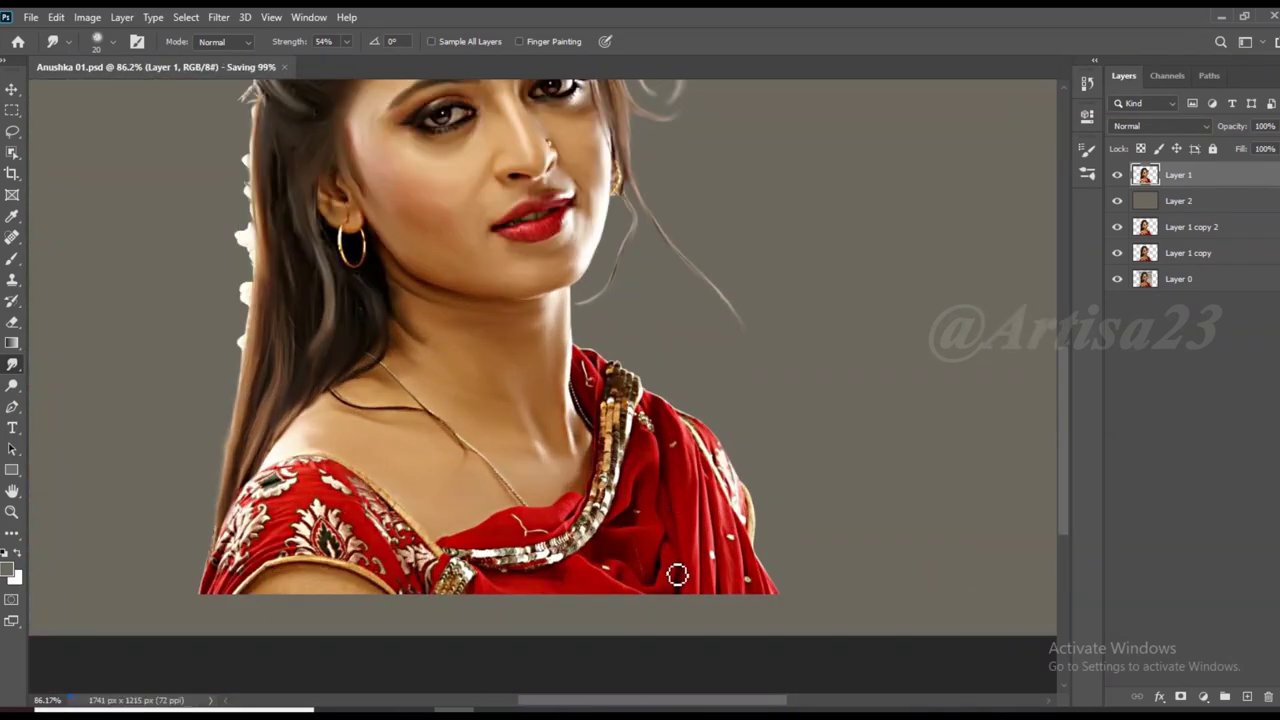
Smear the red sari's bottom edge left and right and soften the right shoulder trim
{"action": "scroll", "coordinate": [622, 445], "scroll_direction": "up", "scroll_amount": 3}
{"action": "left_click_drag", "start_coordinate": [530, 488], "coordinate": [357, 545]}
{"action": "mouse_move", "coordinate": [601, 637]}
{"action": "left_mouse_down"}
{"action": "mouse_move", "coordinate": [340, 642]}
{"action": "mouse_move", "coordinate": [248, 658]}
{"action": "mouse_move", "coordinate": [680, 654]}
{"action": "mouse_move", "coordinate": [623, 546]}
{"action": "left_mouse_up"}
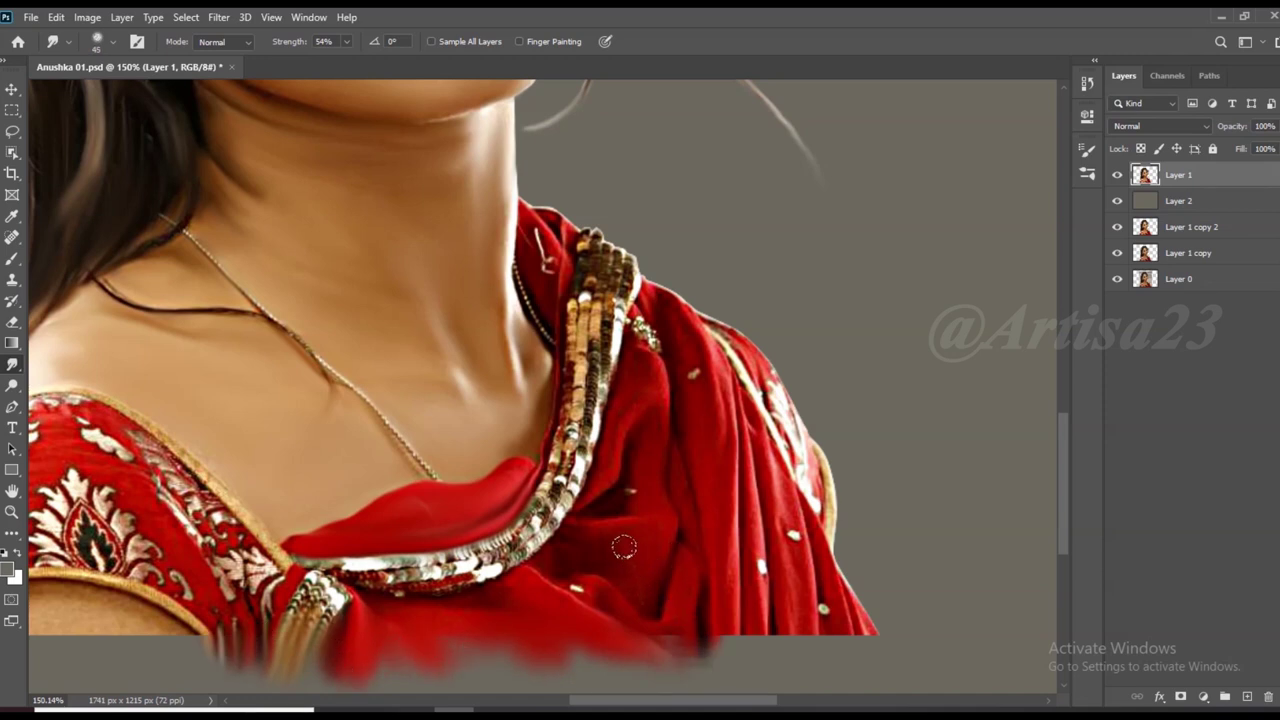
{"action": "mouse_move", "coordinate": [700, 625]}
{"action": "left_mouse_down"}
{"action": "mouse_move", "coordinate": [780, 648]}
{"action": "mouse_move", "coordinate": [818, 540]}
{"action": "left_mouse_up"}
{"action": "key", "text": "bracketleft"}
{"action": "mouse_move", "coordinate": [689, 354]}
{"action": "left_mouse_down"}
{"action": "mouse_move", "coordinate": [793, 431]}
{"action": "mouse_move", "coordinate": [815, 474]}
{"action": "left_mouse_up"}
Fade the arm's lower edge into the grey backdrop, leaving the brush at size 50
{"action": "scroll", "coordinate": [833, 631], "scroll_direction": "down", "scroll_amount": 2}
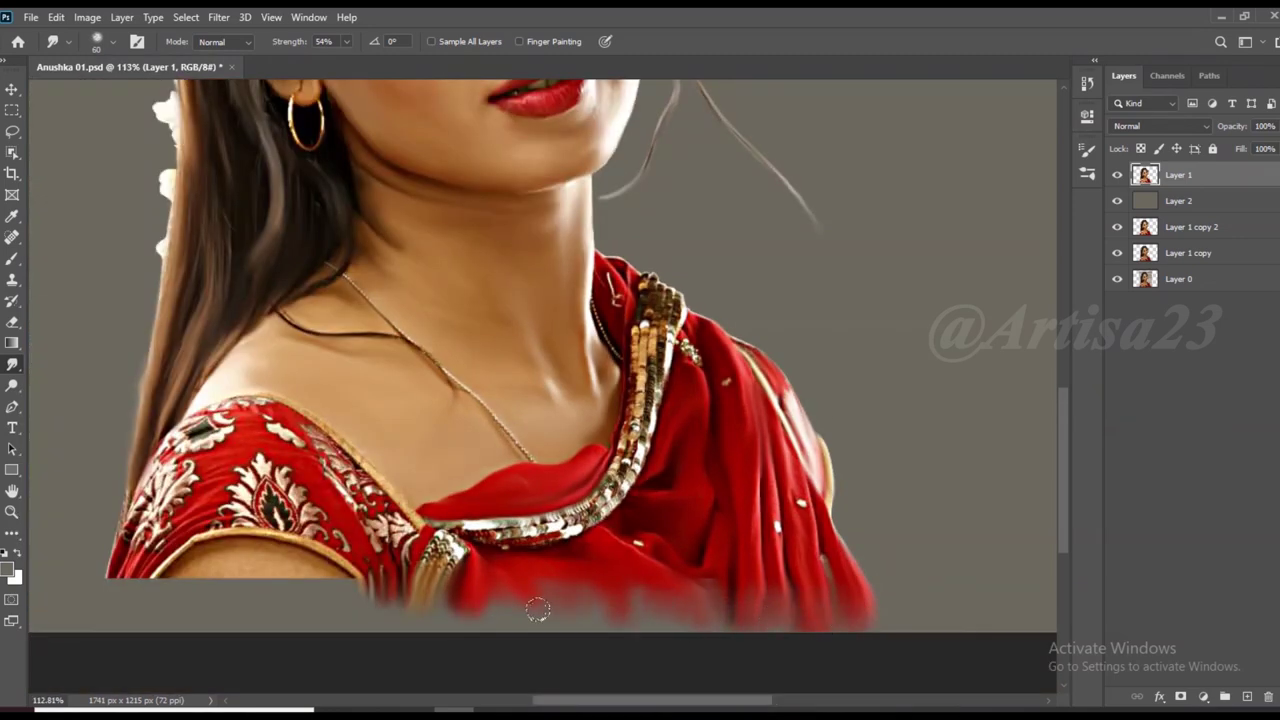
{"action": "scroll", "coordinate": [400, 600], "scroll_direction": "up", "scroll_amount": 1}
{"action": "scroll", "coordinate": [350, 560], "scroll_direction": "up", "scroll_amount": 1}
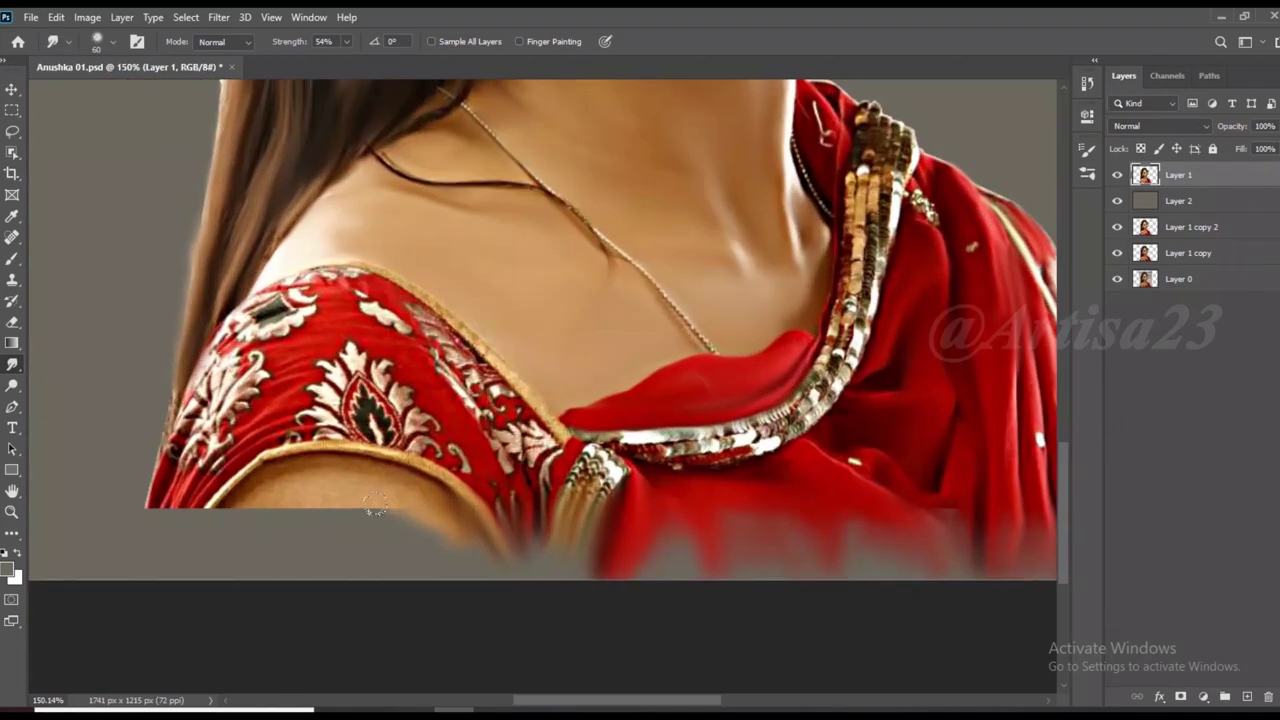
{"action": "left_click_drag", "start_coordinate": [362, 540], "coordinate": [290, 555]}
{"action": "left_click_drag", "start_coordinate": [270, 500], "coordinate": [200, 555]}
{"action": "left_click_drag", "start_coordinate": [343, 551], "coordinate": [450, 560]}
{"action": "key", "text": "bracketleft"}
{"action": "key", "text": "bracketleft"}
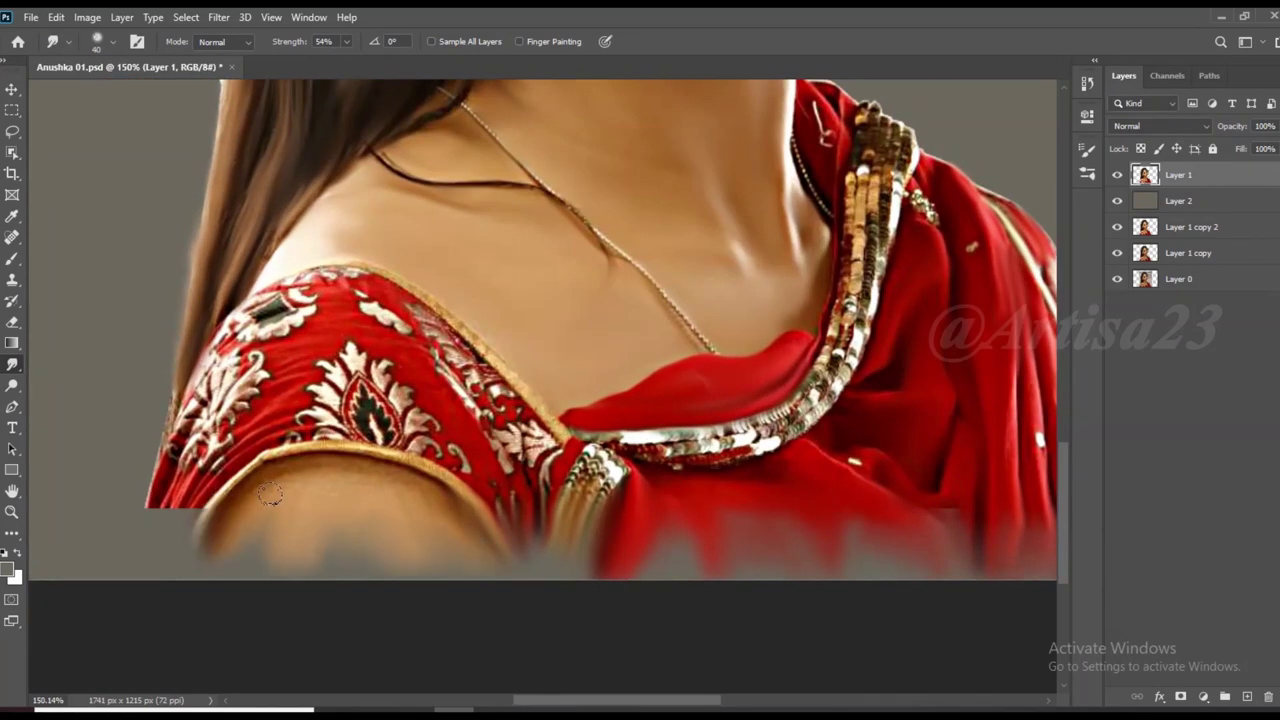
{"action": "key", "text": "bracketright"}
{"action": "key", "text": "bracketright"}
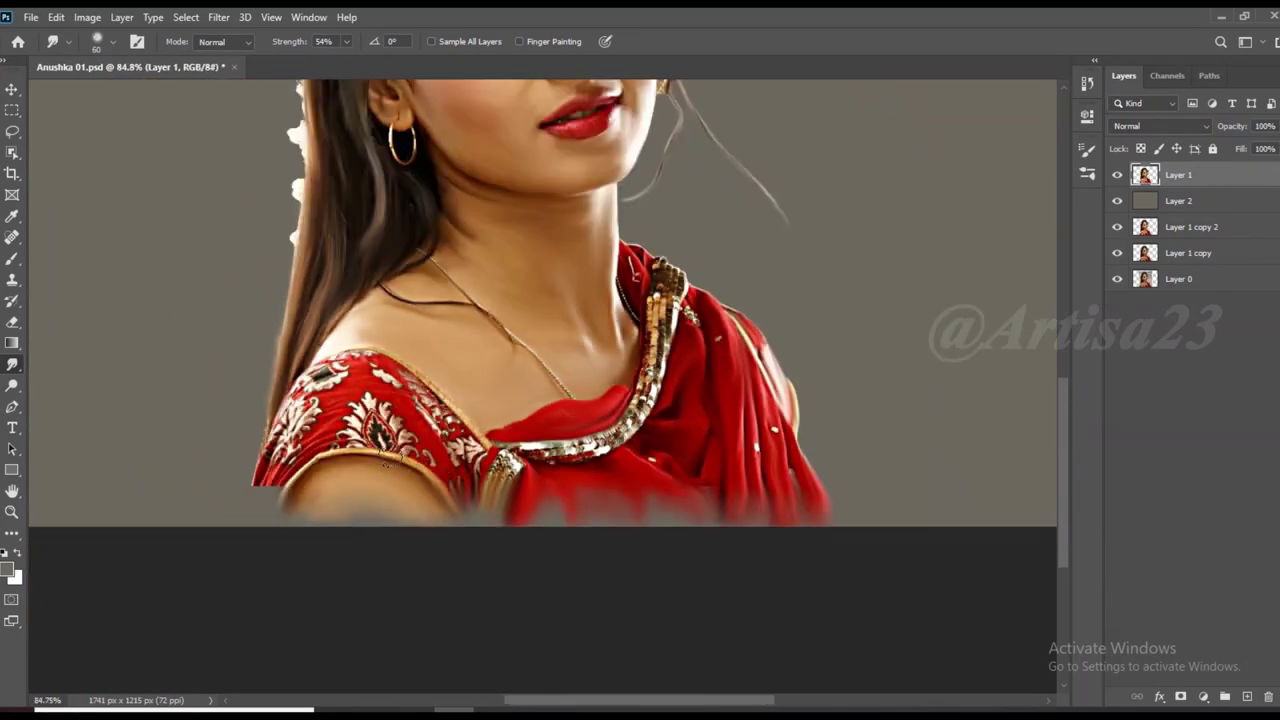
{"action": "scroll", "coordinate": [318, 503], "scroll_direction": "down", "scroll_amount": 3}
{"action": "scroll", "coordinate": [315, 503], "scroll_direction": "up", "scroll_amount": 3}
{"action": "key", "text": "bracketleft"}
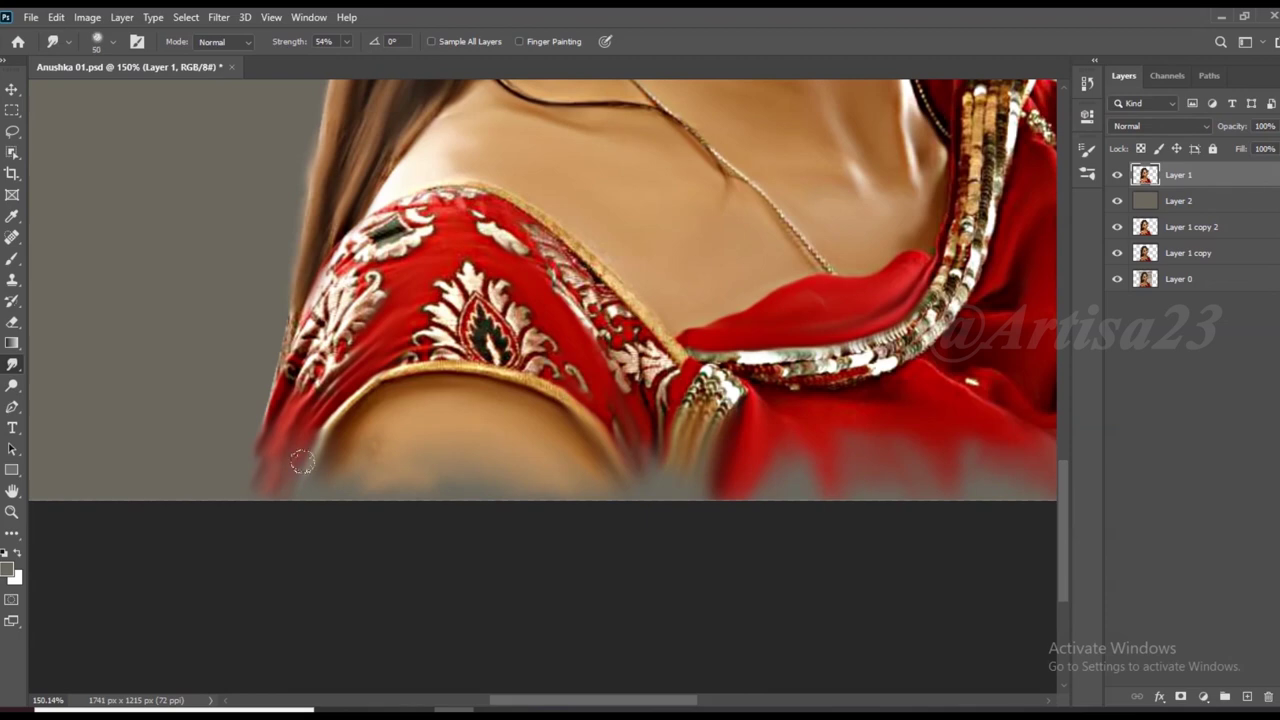
{"action": "scroll", "coordinate": [430, 190], "scroll_direction": "up", "scroll_amount": 1}
{"action": "scroll", "coordinate": [430, 190], "scroll_direction": "up", "scroll_amount": 1}
Zoom in on the sleeve and smear its seam embroidery with a size-20 smudge brush
{"action": "scroll", "coordinate": [645, 377], "scroll_direction": "up", "scroll_amount": 1}
{"action": "scroll", "coordinate": [476, 197], "scroll_direction": "up", "scroll_amount": 1}
{"action": "scroll", "coordinate": [486, 163], "scroll_direction": "up", "scroll_amount": 1}
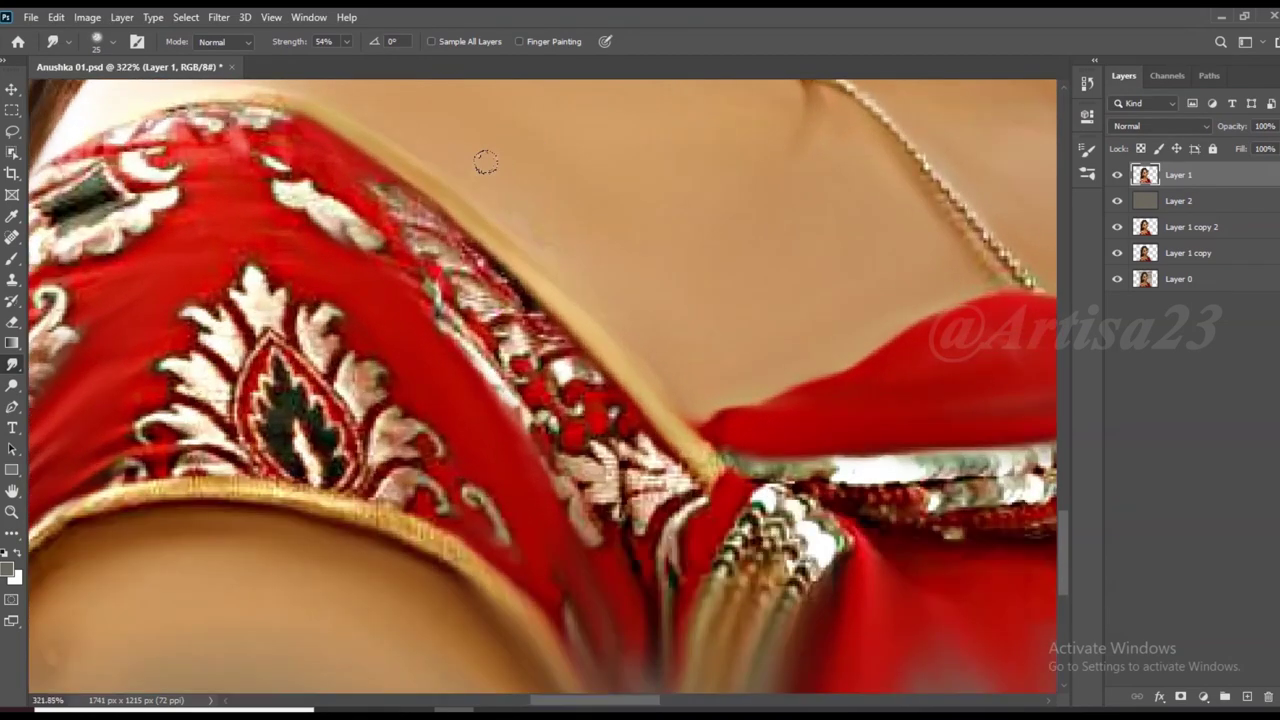
{"action": "key", "text": "bracketleft"}
{"action": "mouse_move", "coordinate": [420, 271]}
{"action": "left_mouse_down"}
{"action": "mouse_move", "coordinate": [543, 396]}
{"action": "mouse_move", "coordinate": [411, 280]}
{"action": "left_mouse_up"}
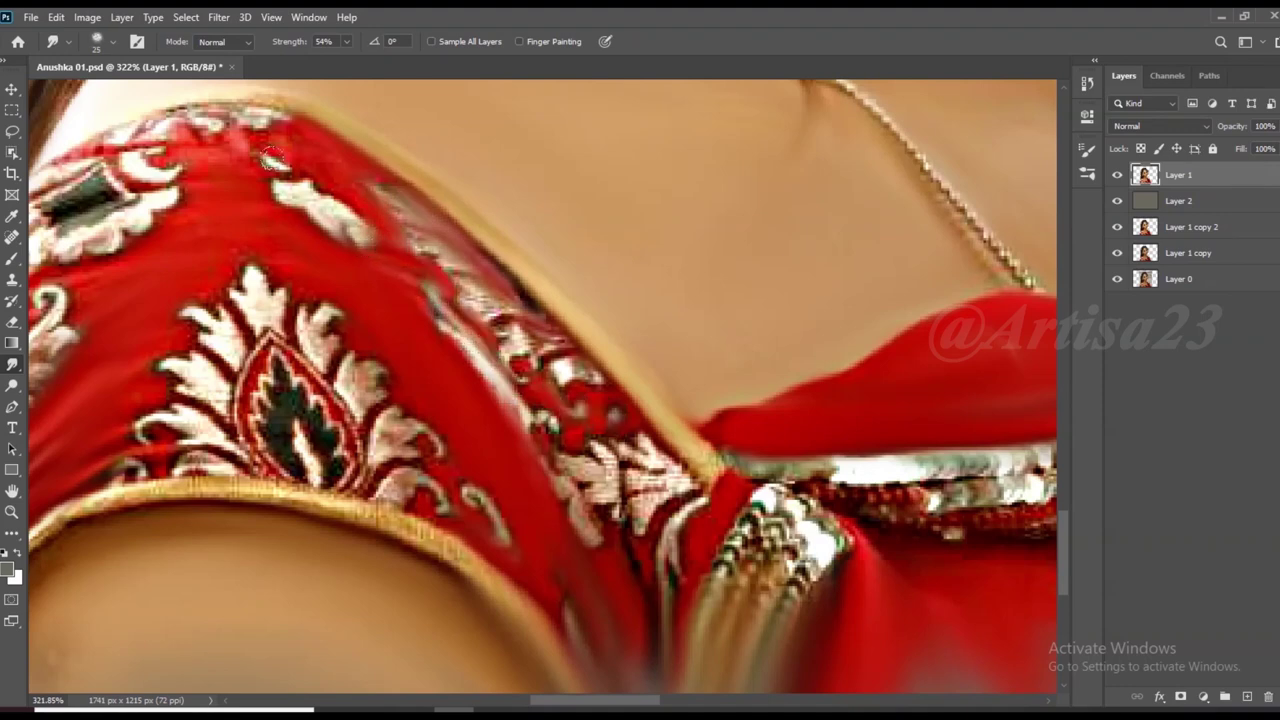
{"action": "scroll", "coordinate": [198, 162], "scroll_direction": "up", "scroll_amount": 2}
{"action": "scroll", "coordinate": [437, 273], "scroll_direction": "down", "scroll_amount": 1}
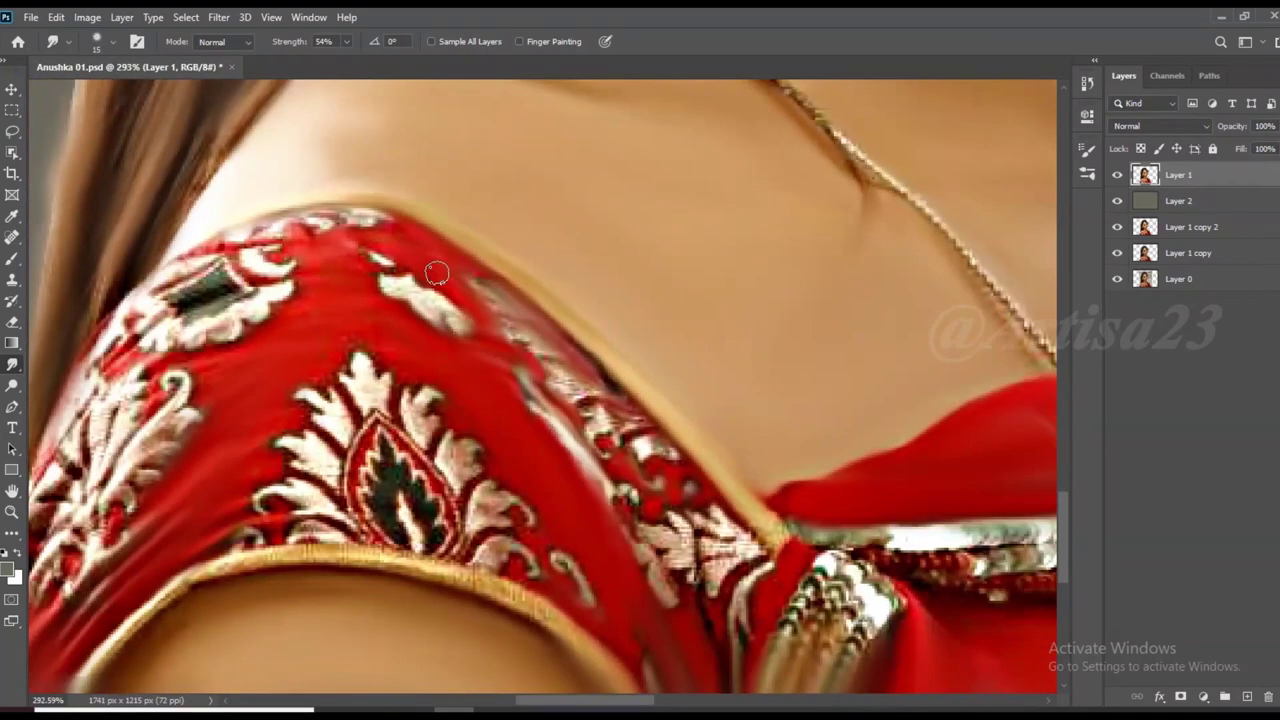
{"action": "scroll", "coordinate": [325, 267], "scroll_direction": "up", "scroll_amount": 1}
{"action": "scroll", "coordinate": [325, 267], "scroll_direction": "up", "scroll_amount": 1}
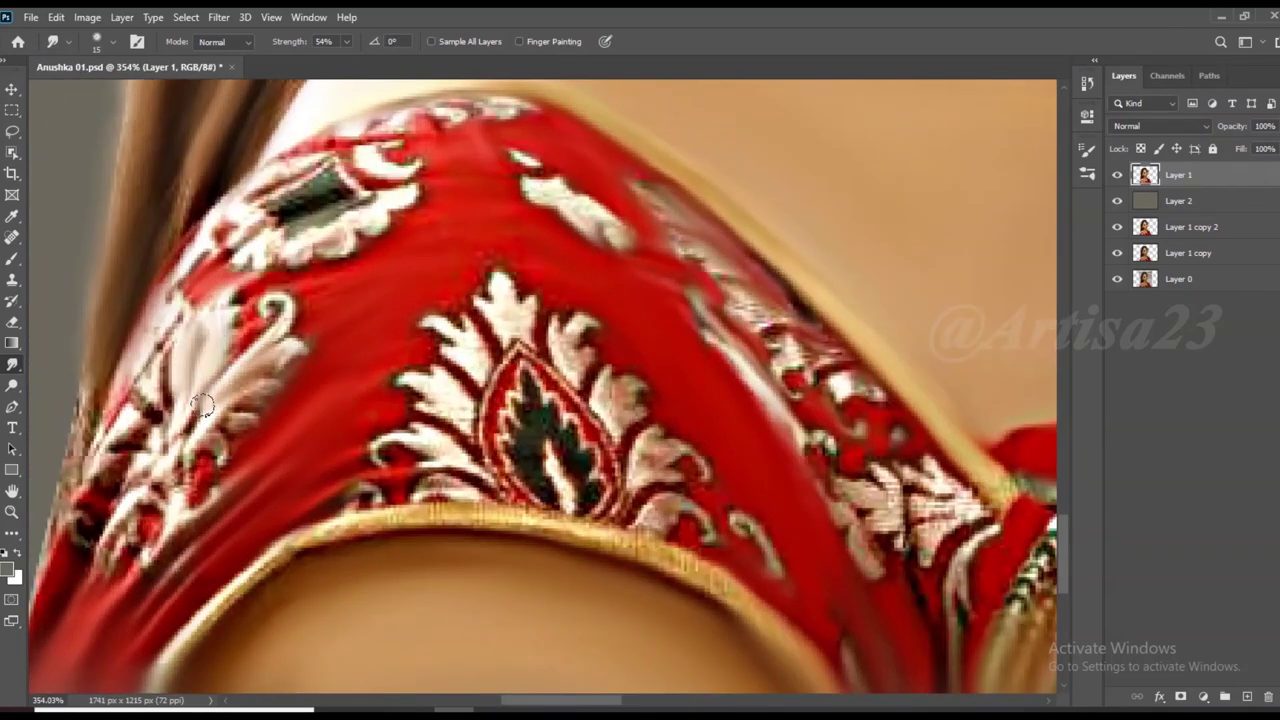
{"action": "scroll", "coordinate": [180, 450], "scroll_direction": "up", "scroll_amount": 1}
{"action": "scroll", "coordinate": [360, 345], "scroll_direction": "up", "scroll_amount": 1}
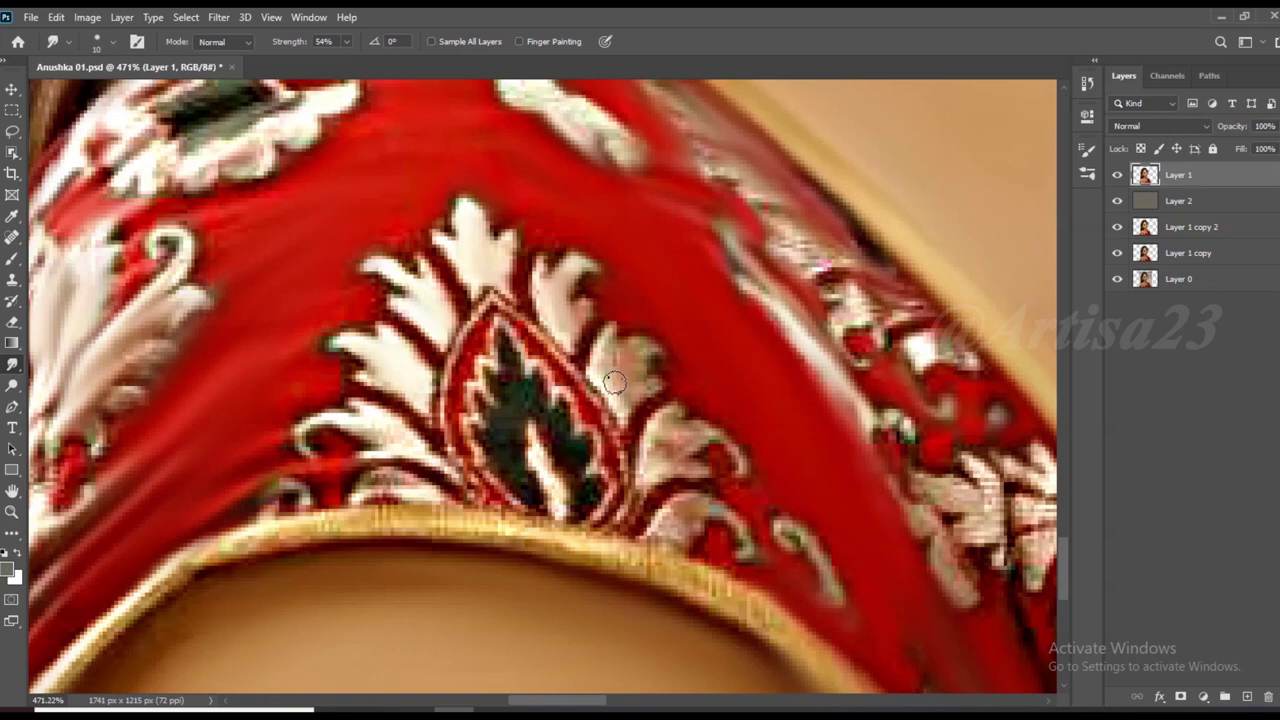
{"action": "key", "text": "bracketright"}
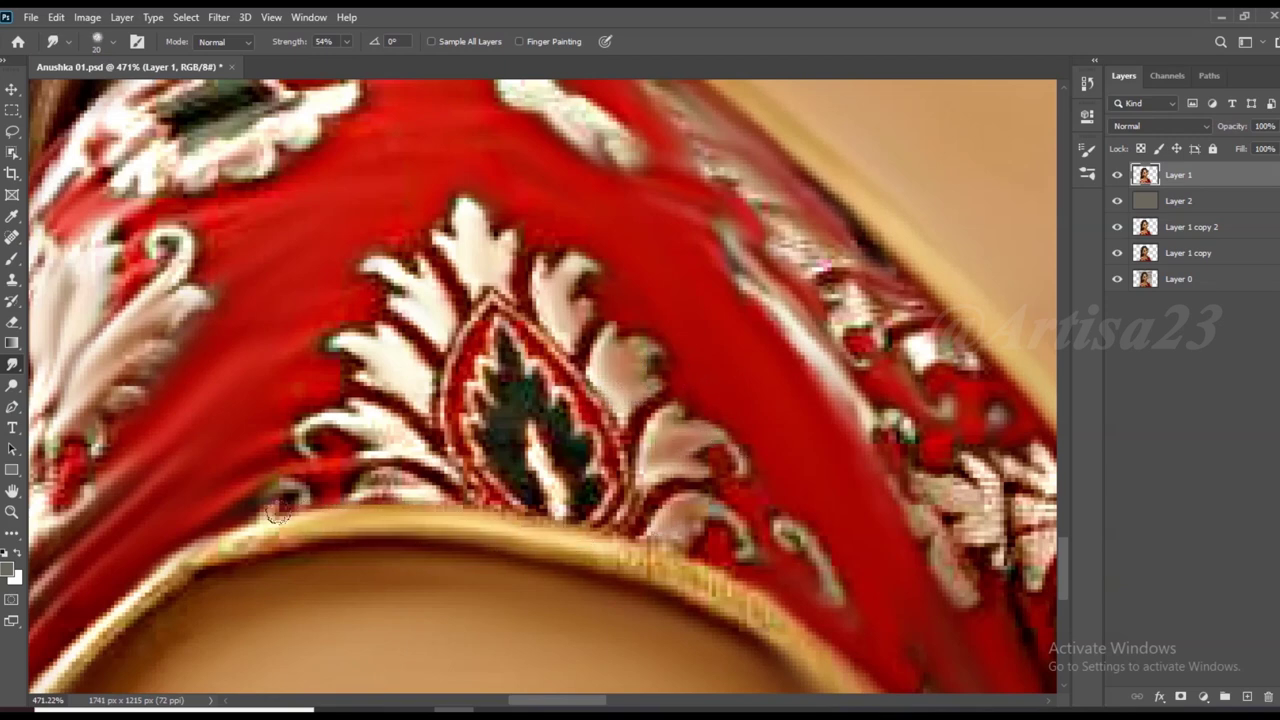
{"action": "scroll", "coordinate": [394, 576], "scroll_direction": "down", "scroll_amount": 2}
{"action": "scroll", "coordinate": [394, 576], "scroll_direction": "down", "scroll_amount": 2}
{"action": "scroll", "coordinate": [394, 576], "scroll_direction": "down", "scroll_amount": 1}
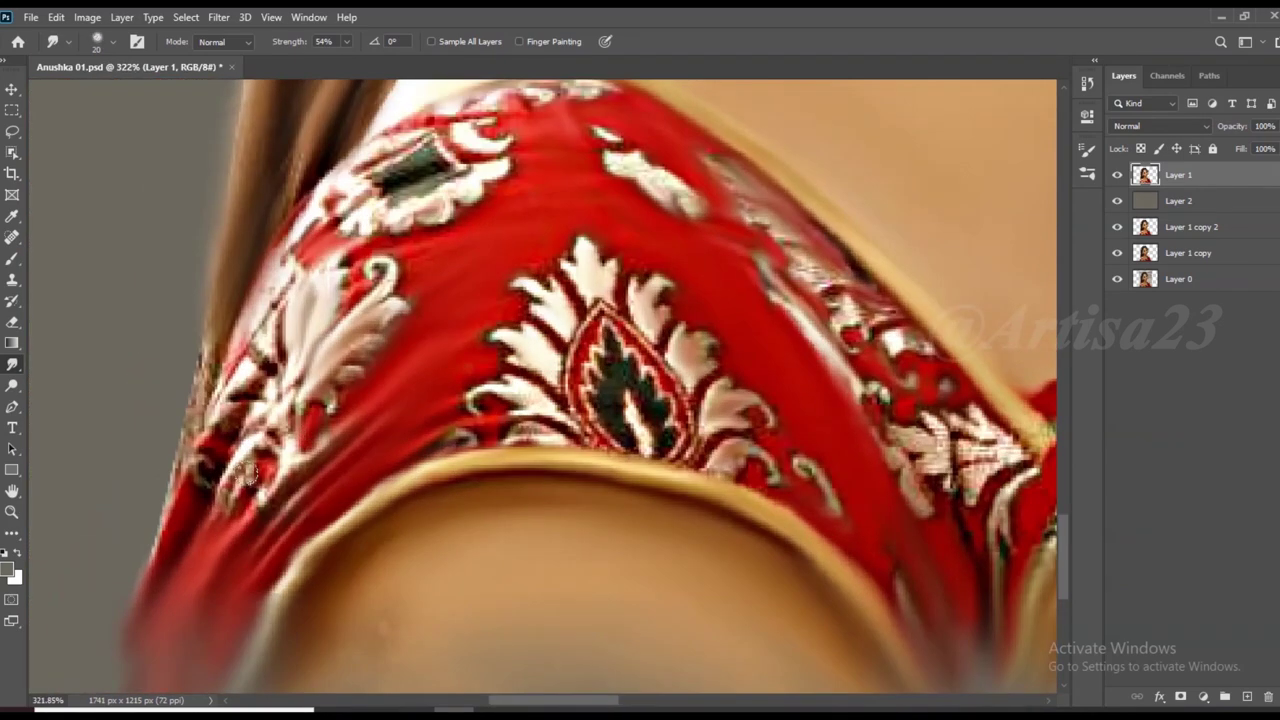
{"action": "scroll", "coordinate": [200, 500], "scroll_direction": "down", "scroll_amount": 3}
{"action": "scroll", "coordinate": [701, 441], "scroll_direction": "up", "scroll_amount": 3}
{"action": "scroll", "coordinate": [580, 300], "scroll_direction": "up", "scroll_amount": 5}
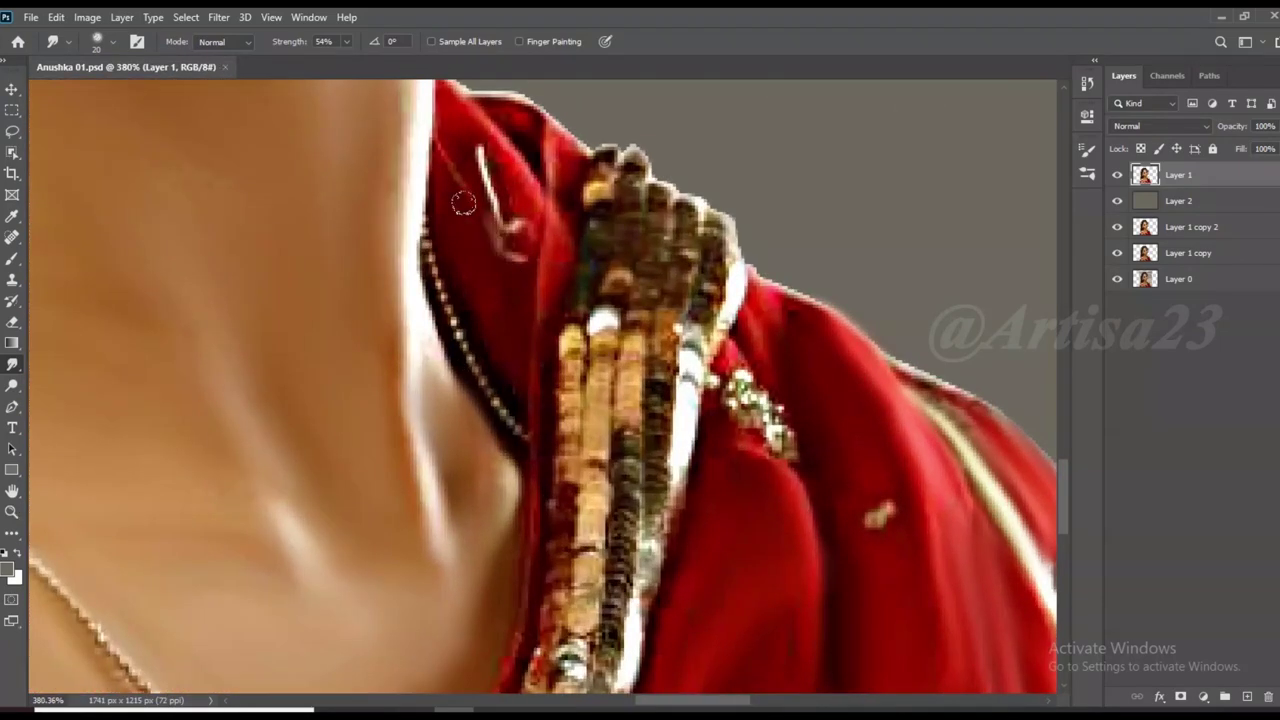
Smudge the gold sequin strip on the sari's shoulder into smooth vertical streaks
{"action": "left_click_drag", "start_coordinate": [580, 310], "coordinate": [650, 300]}
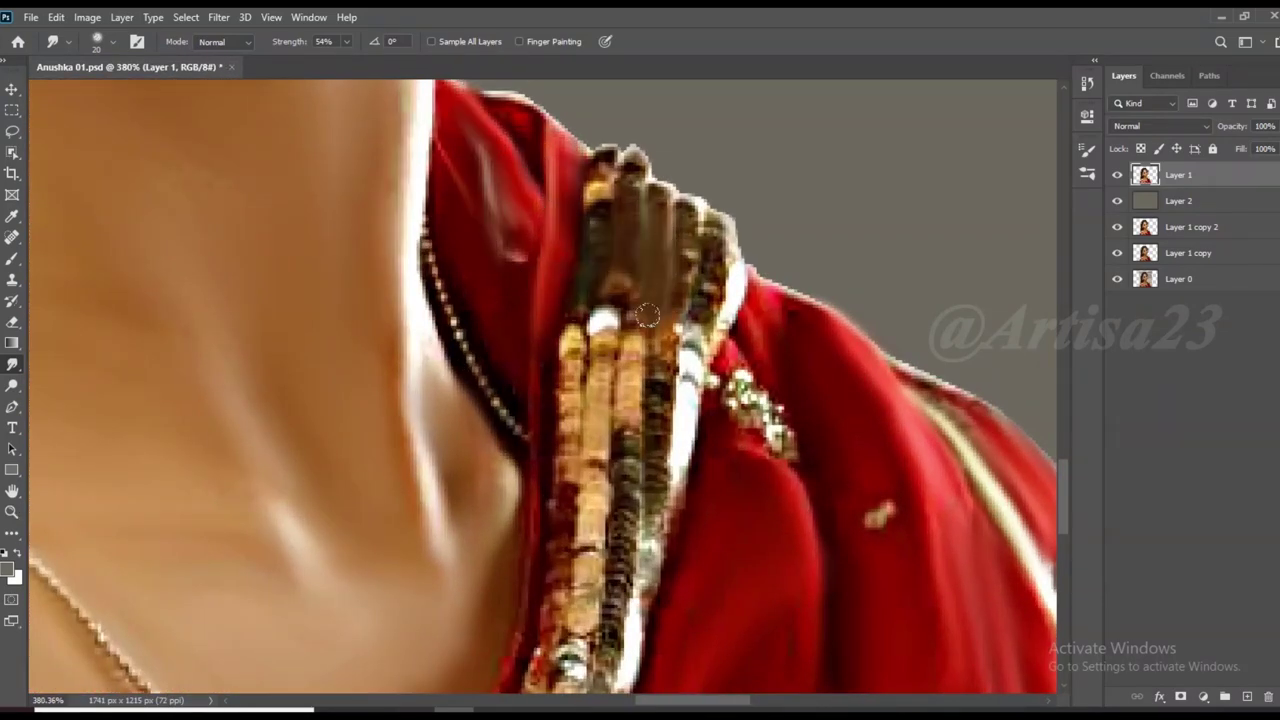
{"action": "left_click_drag", "start_coordinate": [650, 240], "coordinate": [700, 350]}
{"action": "left_click_drag", "start_coordinate": [654, 309], "coordinate": [607, 455]}
{"action": "scroll", "coordinate": [607, 455], "scroll_direction": "down", "scroll_amount": 2}
{"action": "mouse_move", "coordinate": [630, 344]}
{"action": "left_mouse_down"}
{"action": "mouse_move", "coordinate": [565, 480]}
{"action": "mouse_move", "coordinate": [570, 530]}
{"action": "left_mouse_up"}
{"action": "scroll", "coordinate": [606, 551], "scroll_direction": "down", "scroll_amount": 1}
{"action": "scroll", "coordinate": [606, 551], "scroll_direction": "up", "scroll_amount": 1}
{"action": "left_click_drag", "start_coordinate": [640, 420], "coordinate": [590, 520]}
{"action": "scroll", "coordinate": [578, 508], "scroll_direction": "down", "scroll_amount": 1}
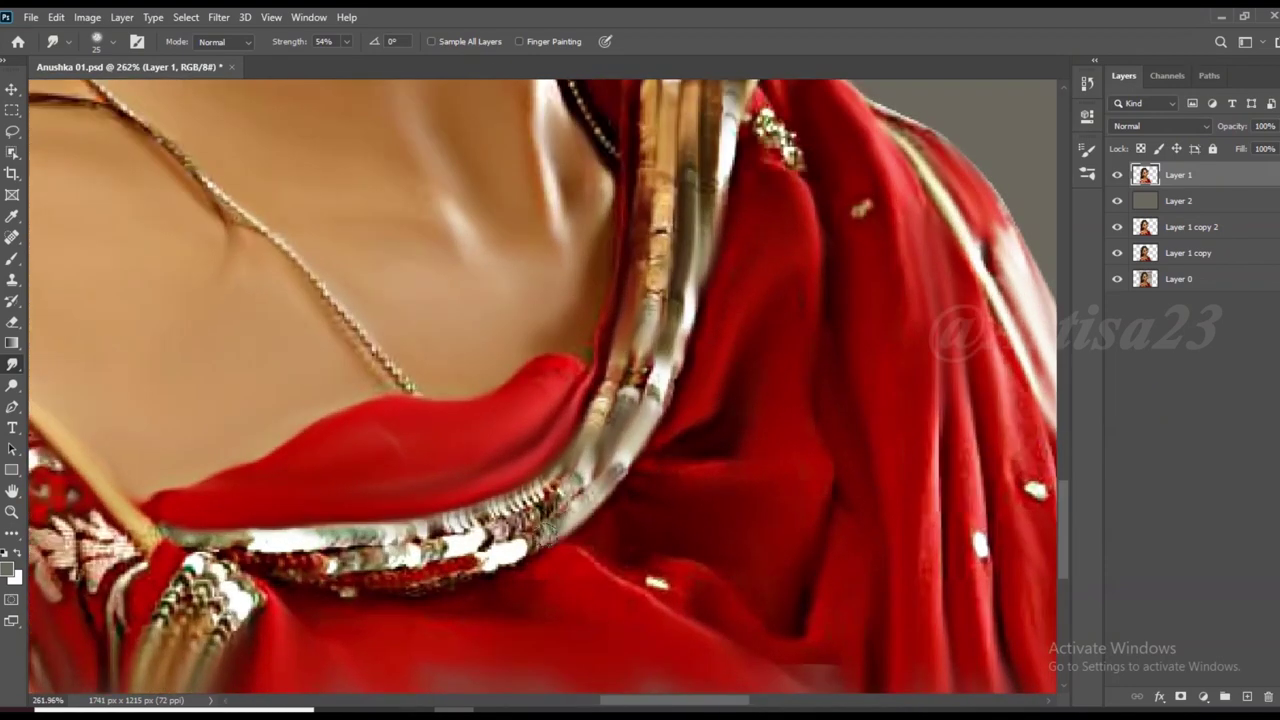
Bring the neckline into view and create an empty Layer 3 above grey Layer 2
{"action": "left_click_drag", "start_coordinate": [450, 510], "coordinate": [540, 477]}
{"action": "left_click_drag", "start_coordinate": [483, 414], "coordinate": [573, 402]}
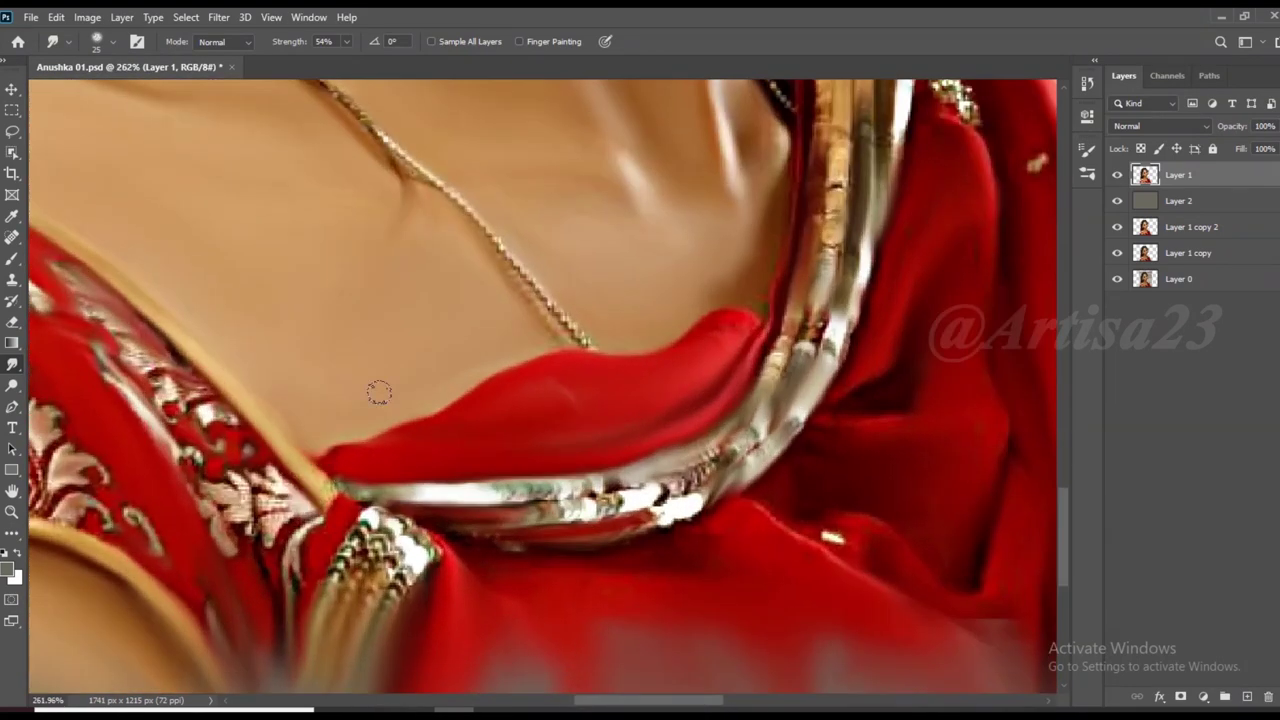
{"action": "scroll", "coordinate": [556, 499], "scroll_direction": "down", "scroll_amount": 2}
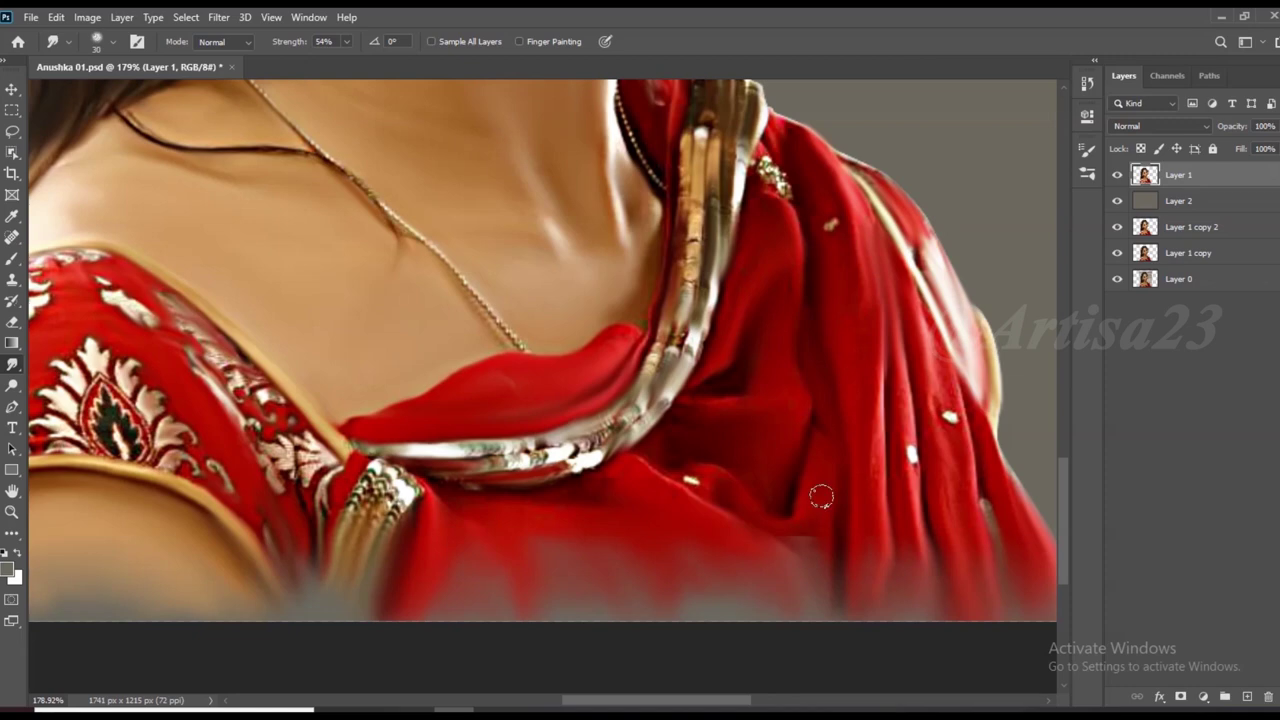
{"action": "scroll", "coordinate": [600, 380], "scroll_direction": "down", "scroll_amount": 3}
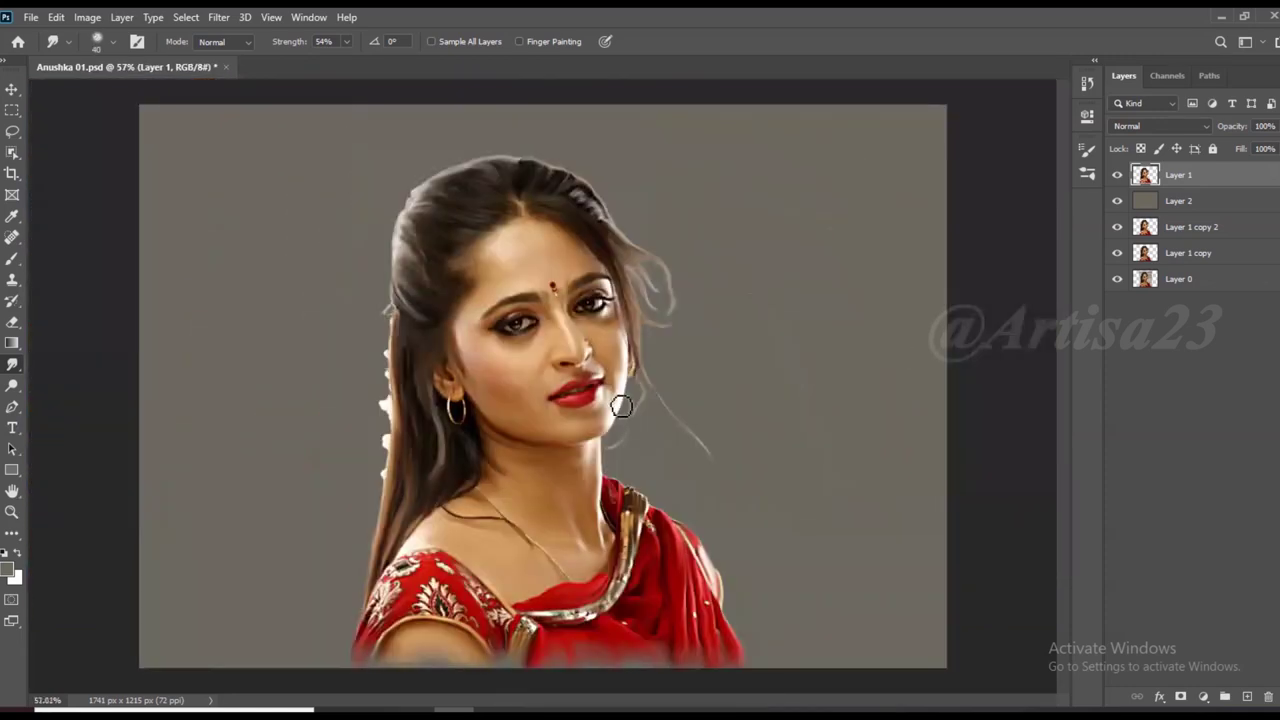
{"action": "scroll", "coordinate": [620, 370], "scroll_direction": "down", "scroll_amount": 1}
{"action": "scroll", "coordinate": [634, 366], "scroll_direction": "up", "scroll_amount": 1}
{"action": "scroll", "coordinate": [634, 366], "scroll_direction": "up", "scroll_amount": 1}
{"action": "left_click", "coordinate": [1183, 203]}
{"action": "left_click", "coordinate": [1246, 696]}
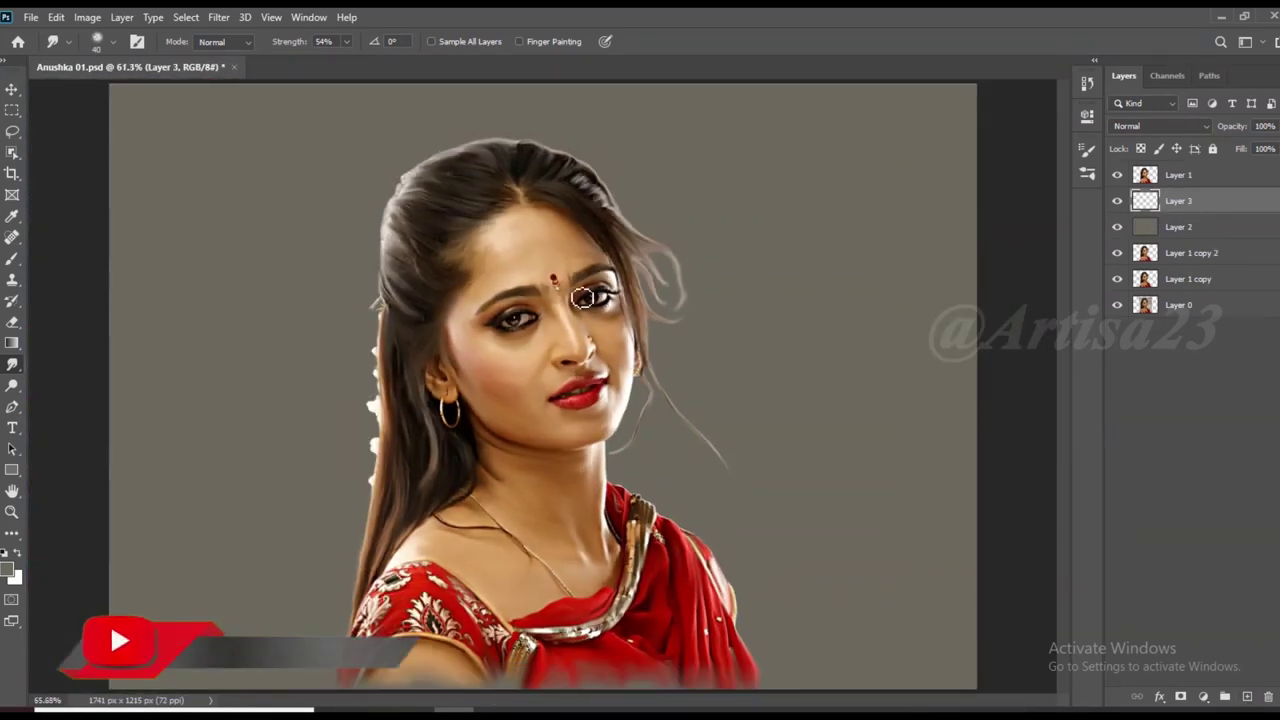
Switch to the Brush tool and choose a painting brush from the General Brushes set
{"action": "scroll", "coordinate": [656, 367], "scroll_direction": "down", "scroll_amount": 2}
{"action": "scroll", "coordinate": [656, 367], "scroll_direction": "down", "scroll_amount": 1}
{"action": "key", "text": "b"}
{"action": "key", "text": "F5"}
{"action": "left_click", "coordinate": [835, 173]}
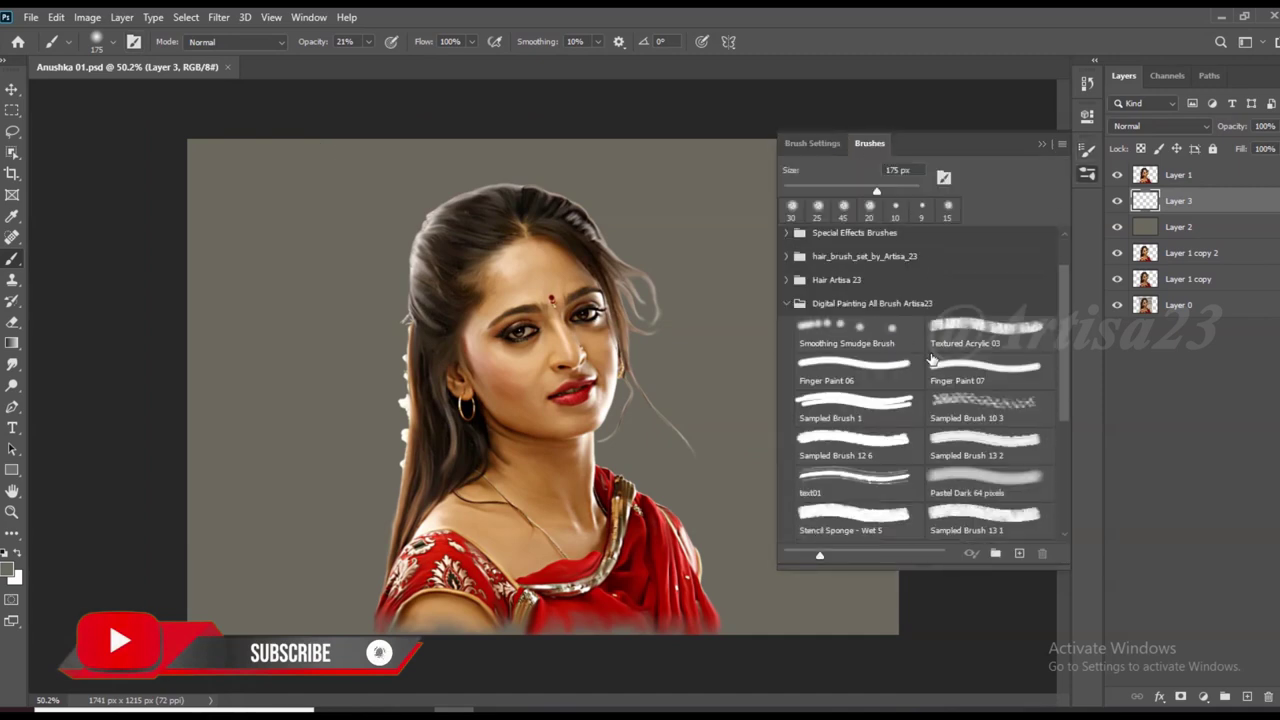
{"action": "left_click", "coordinate": [787, 261]}
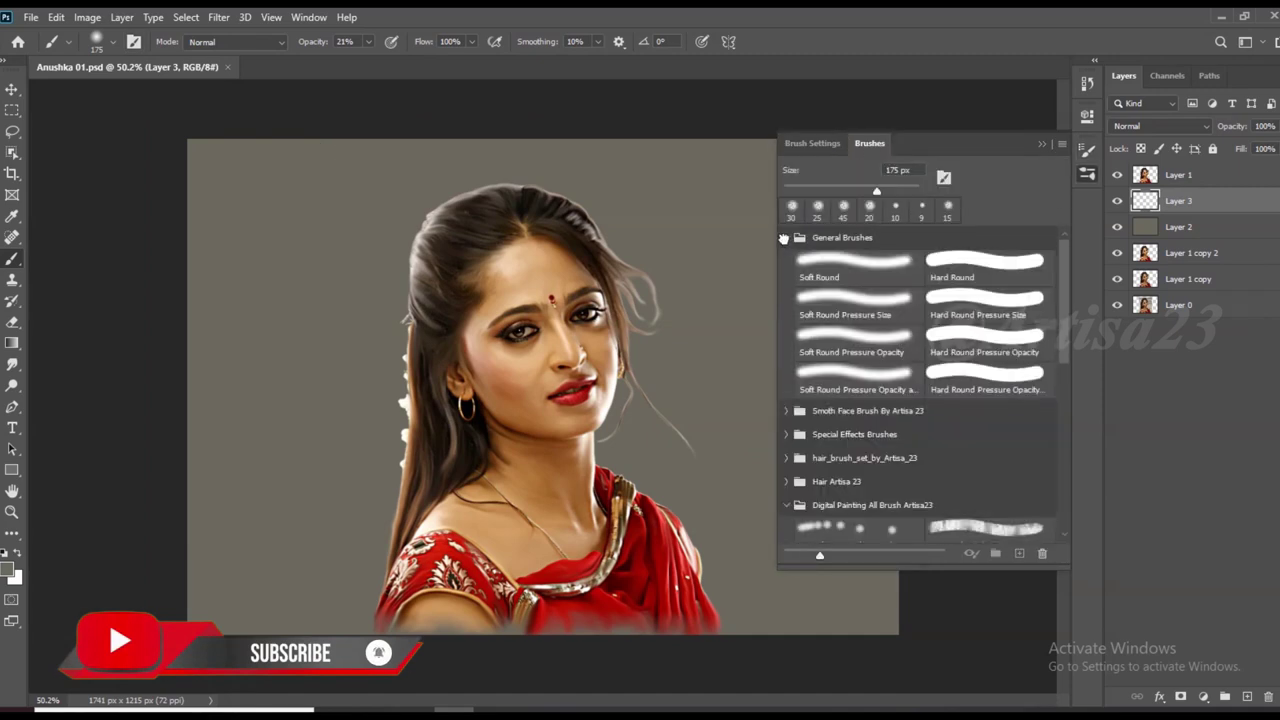
{"action": "key", "text": "F5"}
Sample a tan tone from the image and paint tan strokes on both sides of the hair
{"action": "left_click", "coordinate": [8, 570]}
{"action": "left_click", "coordinate": [500, 470]}
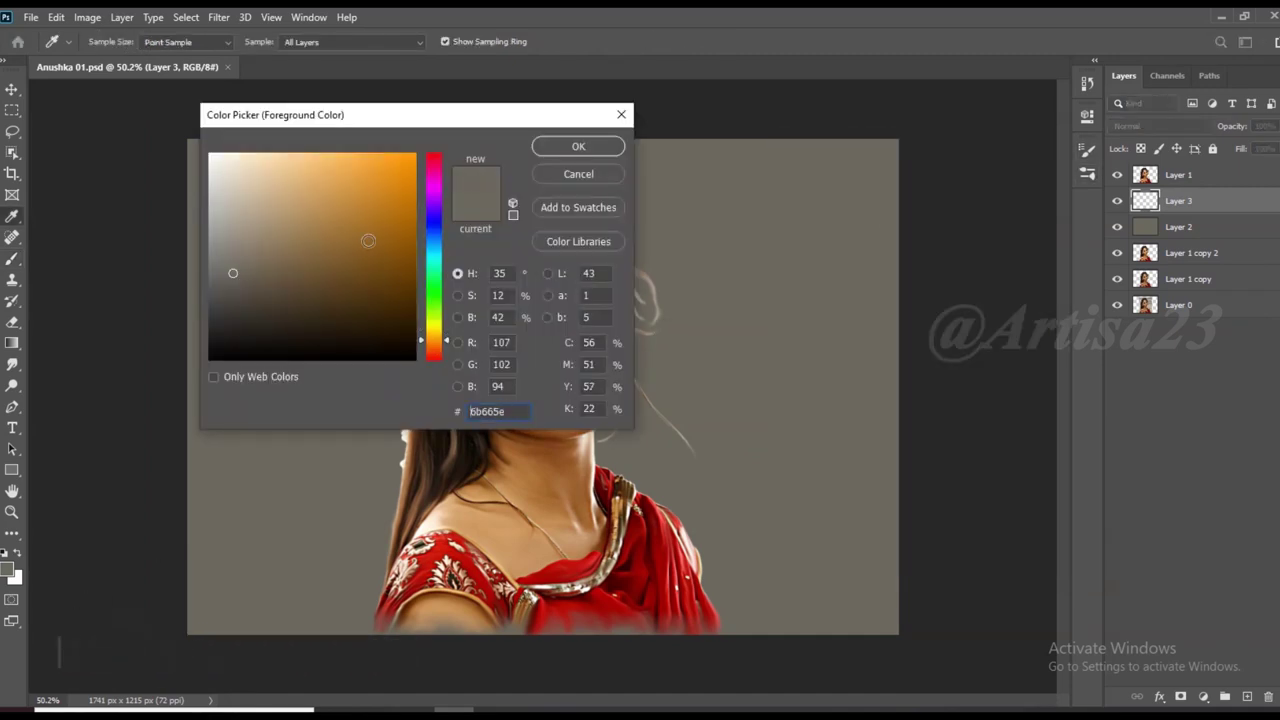
{"action": "left_click", "coordinate": [578, 146]}
{"action": "left_click_drag", "start_coordinate": [430, 236], "coordinate": [395, 330]}
{"action": "left_click_drag", "start_coordinate": [590, 235], "coordinate": [645, 370]}
{"action": "left_click_drag", "start_coordinate": [665, 280], "coordinate": [650, 375]}
Paint dark red and reddish-brown strokes beside the hair and face
{"action": "left_click_drag", "start_coordinate": [390, 350], "coordinate": [375, 505]}
{"action": "left_click", "coordinate": [620, 458], "text": "alt"}
{"action": "left_click_drag", "start_coordinate": [620, 458], "coordinate": [650, 320]}
{"action": "left_click", "coordinate": [600, 440], "text": "alt"}
{"action": "left_click_drag", "start_coordinate": [700, 285], "coordinate": [660, 360]}
{"action": "mouse_move", "coordinate": [385, 430]}
{"action": "left_mouse_down"}
{"action": "mouse_move", "coordinate": [372, 305]}
{"action": "mouse_move", "coordinate": [375, 530]}
{"action": "left_mouse_up"}
Paint dark maroon strokes at the lower left of the figure and right of the dress
{"action": "left_click_drag", "start_coordinate": [395, 485], "coordinate": [345, 545]}
{"action": "left_click", "coordinate": [375, 500], "text": "alt"}
{"action": "left_click_drag", "start_coordinate": [370, 470], "coordinate": [296, 515]}
{"action": "left_click_drag", "start_coordinate": [630, 470], "coordinate": [760, 520]}
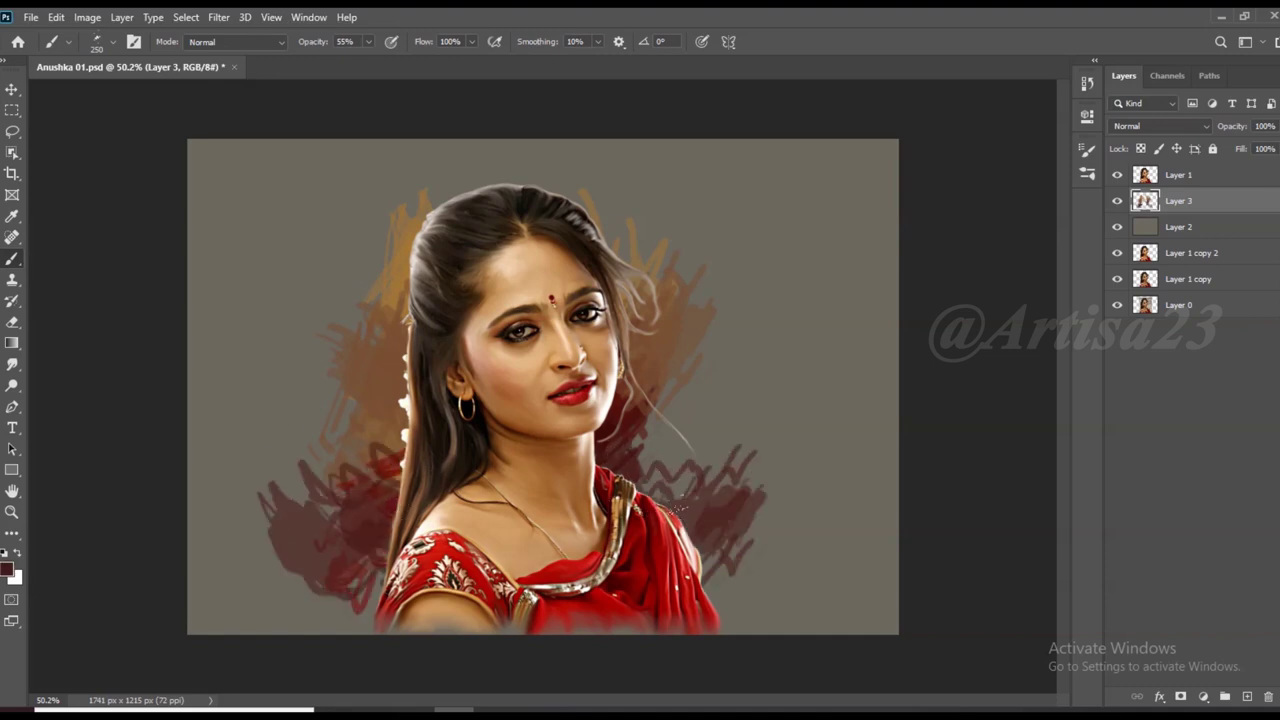
Extend the maroon strokes right of the dress and switch to a smaller textured brush
{"action": "left_click_drag", "start_coordinate": [700, 450], "coordinate": [740, 560]}
{"action": "key", "text": "F5"}
{"action": "left_click", "coordinate": [866, 137]}
{"action": "left_click", "coordinate": [860, 330]}
{"action": "key", "text": "F5"}
Paint dark maroon right of the hair and widen tan areas above both sides of it
{"action": "left_click_drag", "start_coordinate": [733, 340], "coordinate": [655, 450]}
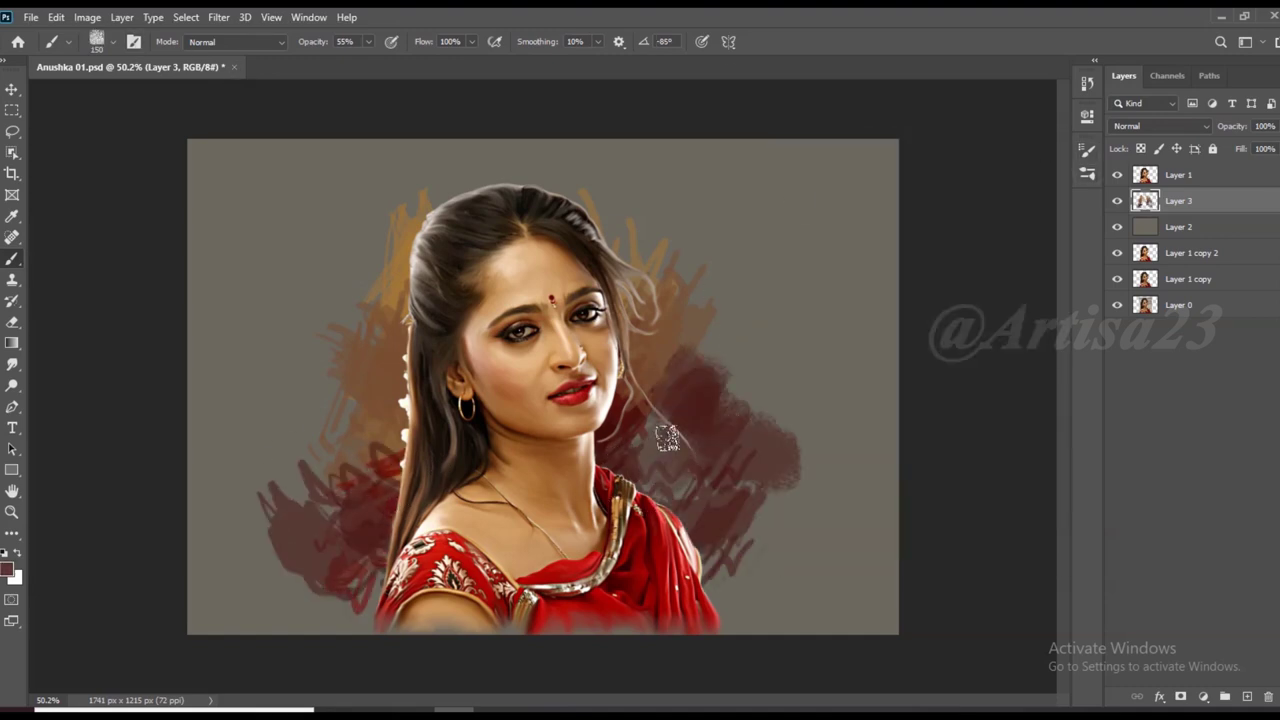
{"action": "left_click", "coordinate": [615, 390], "text": "alt"}
{"action": "left_click_drag", "start_coordinate": [605, 321], "coordinate": [665, 360]}
{"action": "mouse_move", "coordinate": [620, 190]}
{"action": "left_mouse_down"}
{"action": "mouse_move", "coordinate": [676, 271]}
{"action": "mouse_move", "coordinate": [650, 440]}
{"action": "left_mouse_up"}
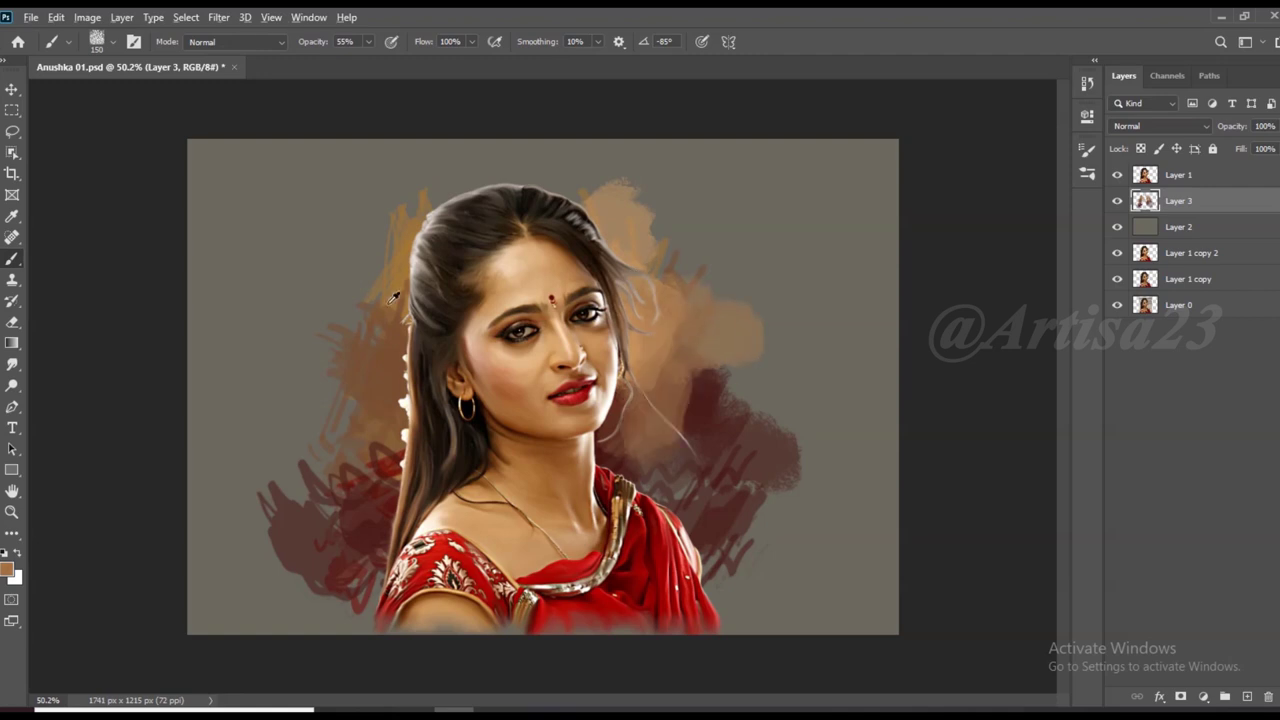
{"action": "left_click_drag", "start_coordinate": [385, 293], "coordinate": [330, 365]}
{"action": "left_click_drag", "start_coordinate": [272, 430], "coordinate": [300, 428]}
Spread dark maroon-brown paint toward the lower right and beside the neck
{"action": "left_click", "coordinate": [786, 534], "text": "alt"}
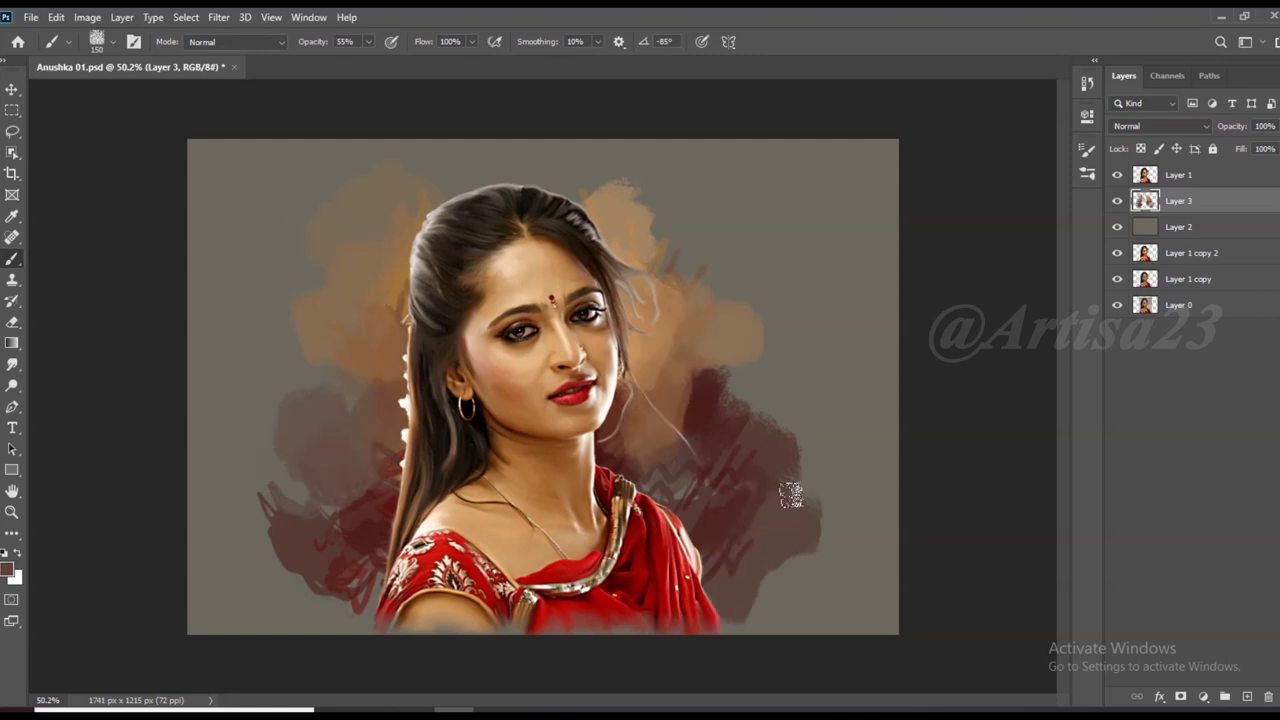
{"action": "left_click_drag", "start_coordinate": [786, 534], "coordinate": [690, 466]}
{"action": "left_click_drag", "start_coordinate": [590, 410], "coordinate": [685, 444]}
{"action": "left_click", "coordinate": [729, 423], "text": "alt"}
{"action": "mouse_move", "coordinate": [746, 380]}
{"action": "left_mouse_down"}
{"action": "mouse_move", "coordinate": [808, 461]}
{"action": "mouse_move", "coordinate": [850, 590]}
{"action": "left_mouse_up"}
Cover the lower-left background and area left of the hair with dark maroon
{"action": "left_click", "coordinate": [389, 532], "text": "alt"}
{"action": "left_click_drag", "start_coordinate": [370, 570], "coordinate": [250, 585]}
{"action": "mouse_move", "coordinate": [400, 450]}
{"action": "left_mouse_down"}
{"action": "mouse_move", "coordinate": [371, 537]}
{"action": "mouse_move", "coordinate": [330, 490]}
{"action": "left_mouse_up"}
{"action": "left_click_drag", "start_coordinate": [400, 410], "coordinate": [370, 480]}
{"action": "left_click_drag", "start_coordinate": [370, 570], "coordinate": [240, 600]}
{"action": "left_click_drag", "start_coordinate": [270, 500], "coordinate": [260, 620]}
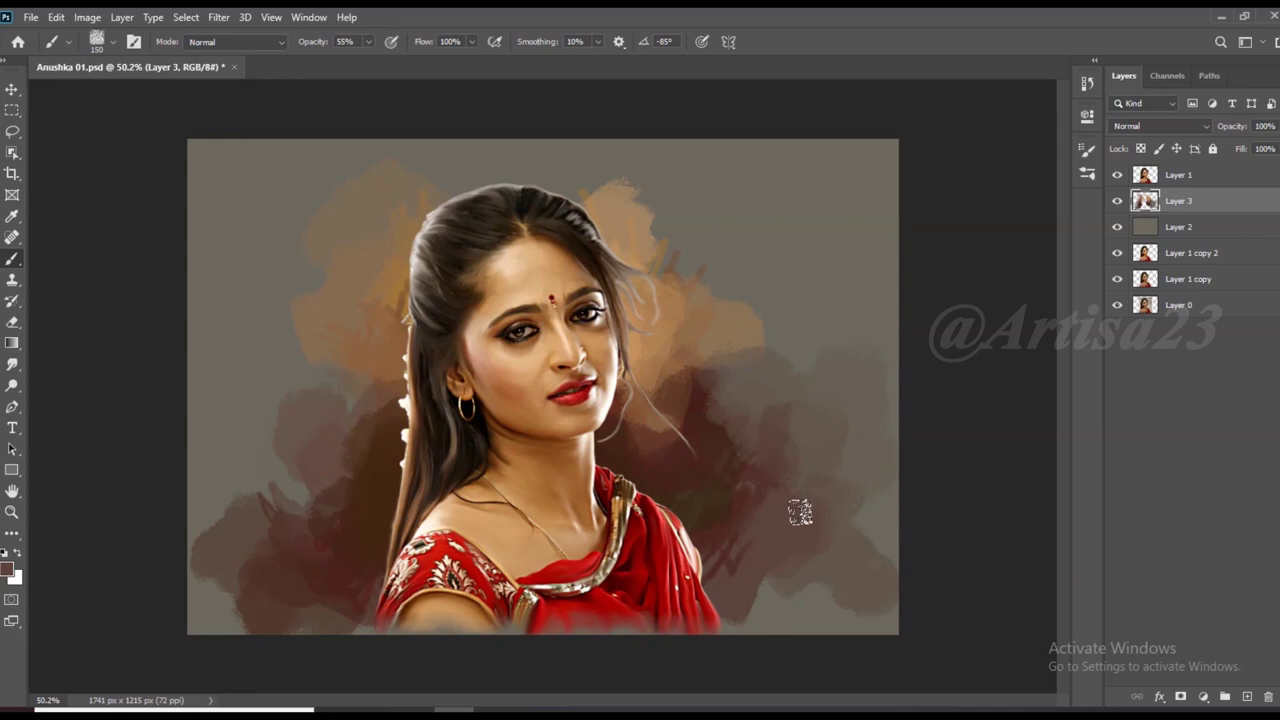
Sample red from the dress and paint red strokes right of the face and lower left
{"action": "left_click", "coordinate": [719, 509], "text": "alt"}
{"action": "left_click", "coordinate": [337, 466], "text": "alt"}
{"action": "left_click", "coordinate": [650, 560], "text": "alt"}
{"action": "left_click_drag", "start_coordinate": [655, 445], "coordinate": [740, 405]}
{"action": "mouse_move", "coordinate": [380, 420]}
{"action": "left_mouse_down"}
{"action": "mouse_move", "coordinate": [354, 517]}
{"action": "mouse_move", "coordinate": [289, 489]}
{"action": "mouse_move", "coordinate": [200, 400]}
{"action": "left_mouse_up"}
Choose a yellow-green foreground colour and paint a green stroke right of the hair
{"action": "left_click", "coordinate": [238, 340], "text": "alt"}
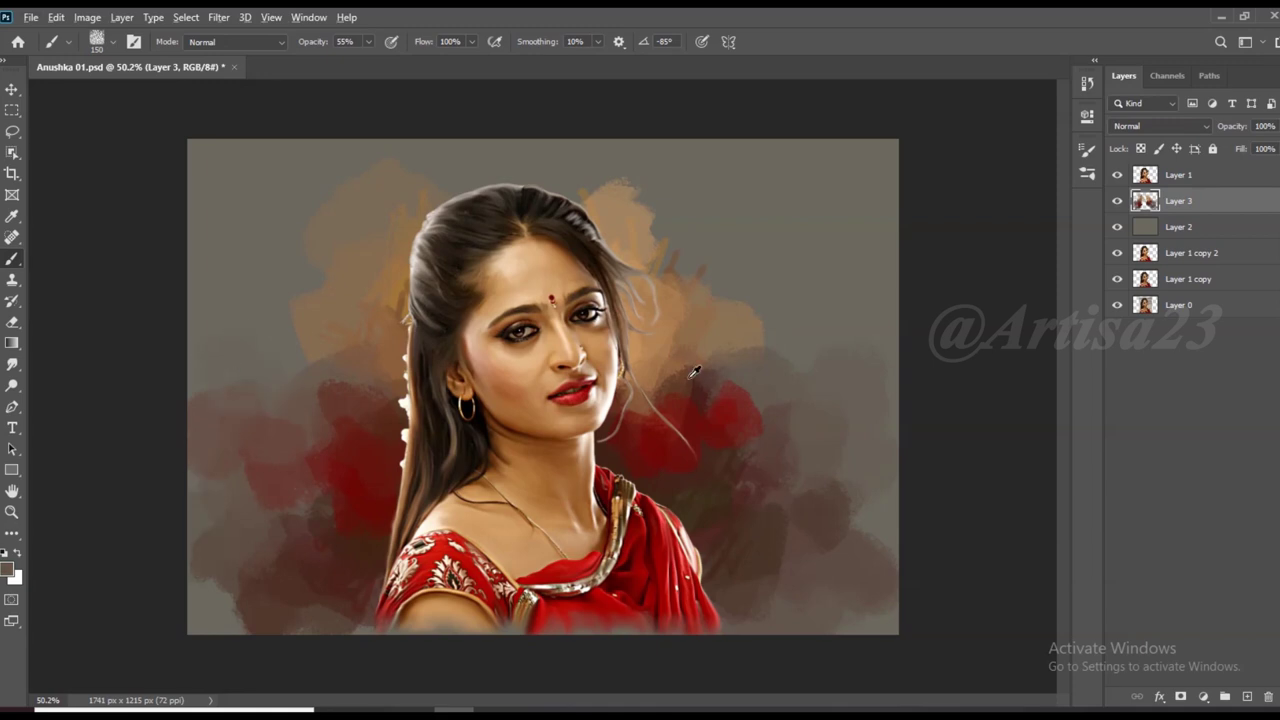
{"action": "left_click", "coordinate": [8, 569]}
{"action": "left_click_drag", "start_coordinate": [434, 350], "coordinate": [434, 300]}
{"action": "left_click", "coordinate": [334, 249]}
{"action": "left_click", "coordinate": [580, 143]}
{"action": "mouse_move", "coordinate": [770, 330]}
{"action": "left_mouse_down"}
{"action": "mouse_move", "coordinate": [692, 345]}
{"action": "mouse_move", "coordinate": [665, 390]}
{"action": "left_mouse_up"}
Add green strokes beside the hair and olive-tan strokes in the upper background
{"action": "left_click_drag", "start_coordinate": [340, 345], "coordinate": [300, 400]}
{"action": "left_click", "coordinate": [319, 363], "text": "alt"}
{"action": "left_click", "coordinate": [733, 400], "text": "alt"}
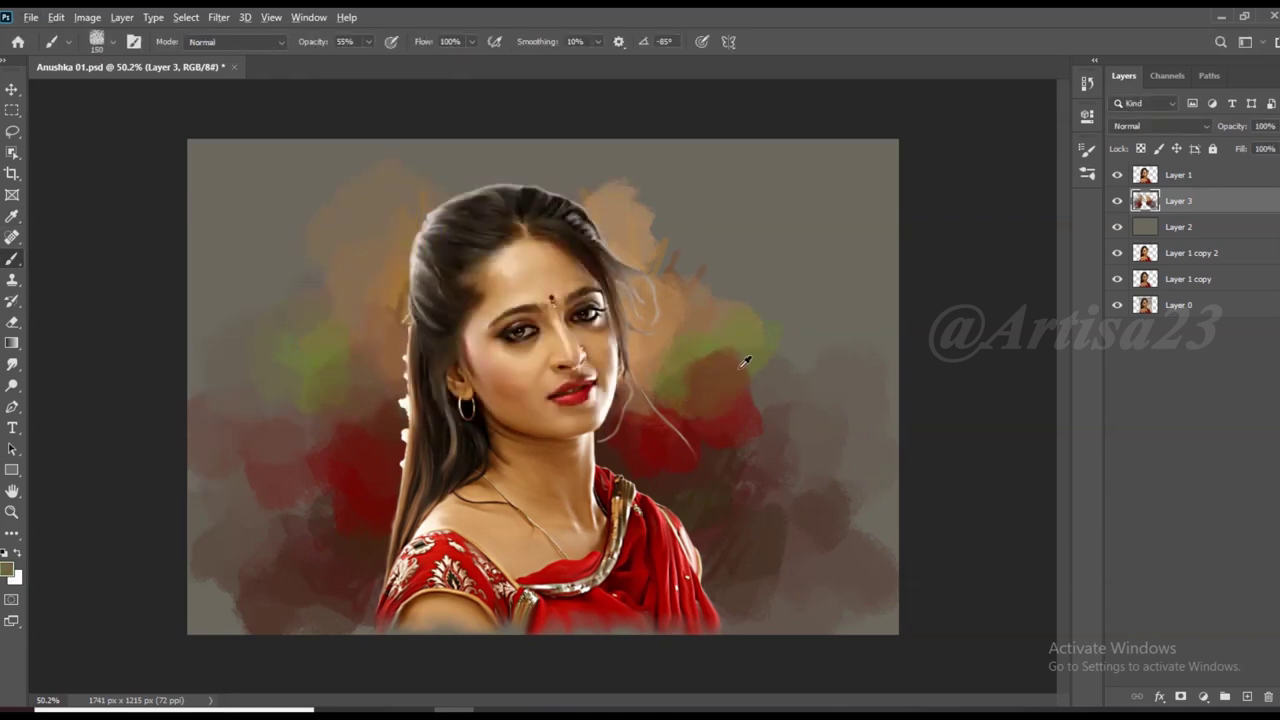
{"action": "left_click_drag", "start_coordinate": [745, 360], "coordinate": [729, 309]}
Pick a tan-yellow foreground colour and paint yellow strokes near the hair
{"action": "left_click", "coordinate": [512, 465], "text": "alt"}
{"action": "left_click", "coordinate": [8, 569]}
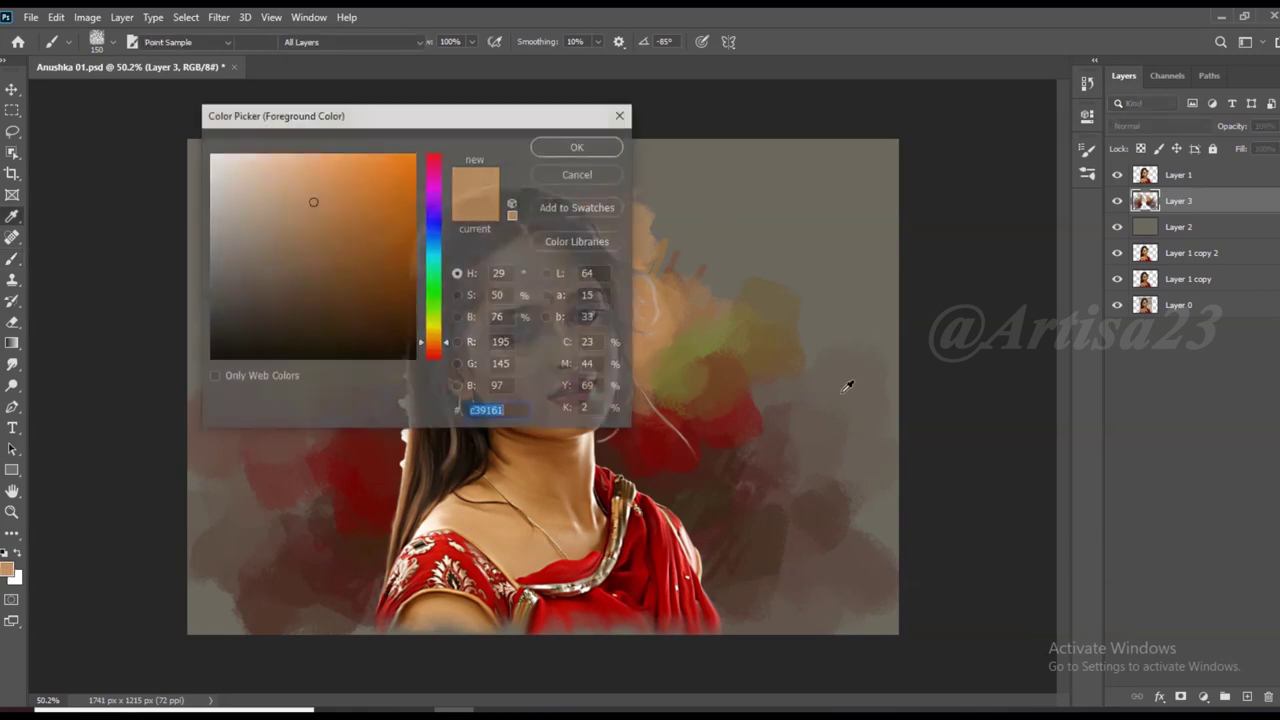
{"action": "left_click_drag", "start_coordinate": [434, 345], "coordinate": [434, 318]}
{"action": "left_click", "coordinate": [346, 194]}
{"action": "left_click", "coordinate": [580, 143]}
{"action": "left_click_drag", "start_coordinate": [612, 288], "coordinate": [590, 215]}
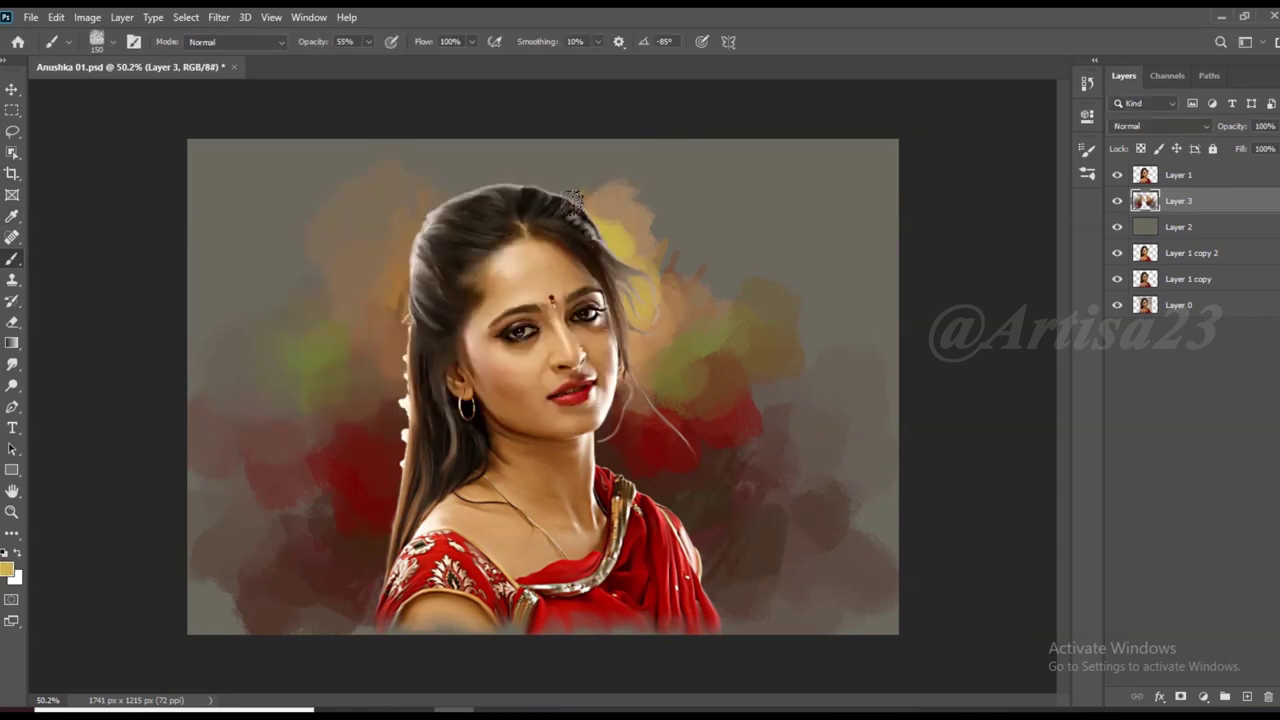
{"action": "left_click_drag", "start_coordinate": [640, 255], "coordinate": [565, 195]}
Pick a light cyan colour and paint cyan strokes across the top of the hair
{"action": "left_click", "coordinate": [8, 569]}
{"action": "left_click_drag", "start_coordinate": [434, 318], "coordinate": [434, 251]}
{"action": "left_click", "coordinate": [304, 172]}
{"action": "left_click", "coordinate": [580, 147]}
{"action": "mouse_move", "coordinate": [540, 180]}
{"action": "left_mouse_down"}
{"action": "mouse_move", "coordinate": [757, 286]}
{"action": "mouse_move", "coordinate": [691, 180]}
{"action": "mouse_move", "coordinate": [794, 271]}
{"action": "left_mouse_up"}
Tone down the hair top with grey, add dark brown left of hair and red right of figure
{"action": "left_click", "coordinate": [727, 228], "text": "alt"}
{"action": "left_click", "coordinate": [607, 185], "text": "alt"}
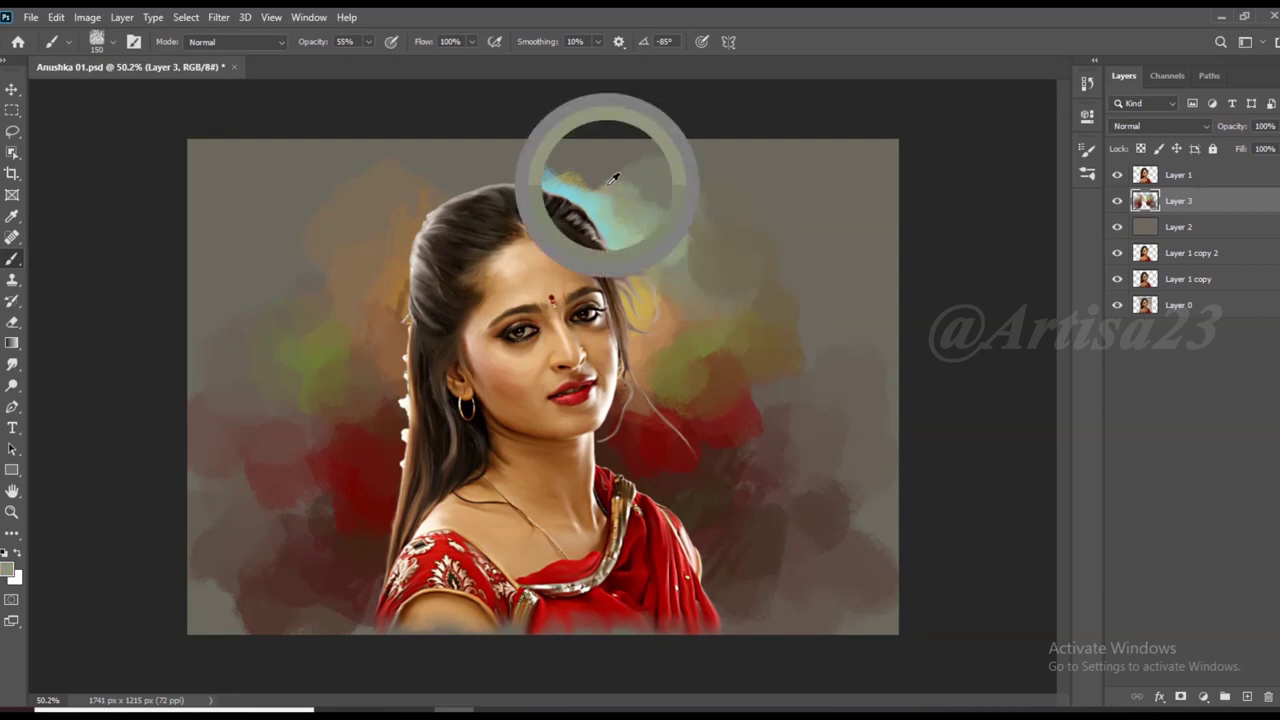
{"action": "left_click_drag", "start_coordinate": [525, 160], "coordinate": [420, 225]}
{"action": "left_click", "coordinate": [412, 250], "text": "alt"}
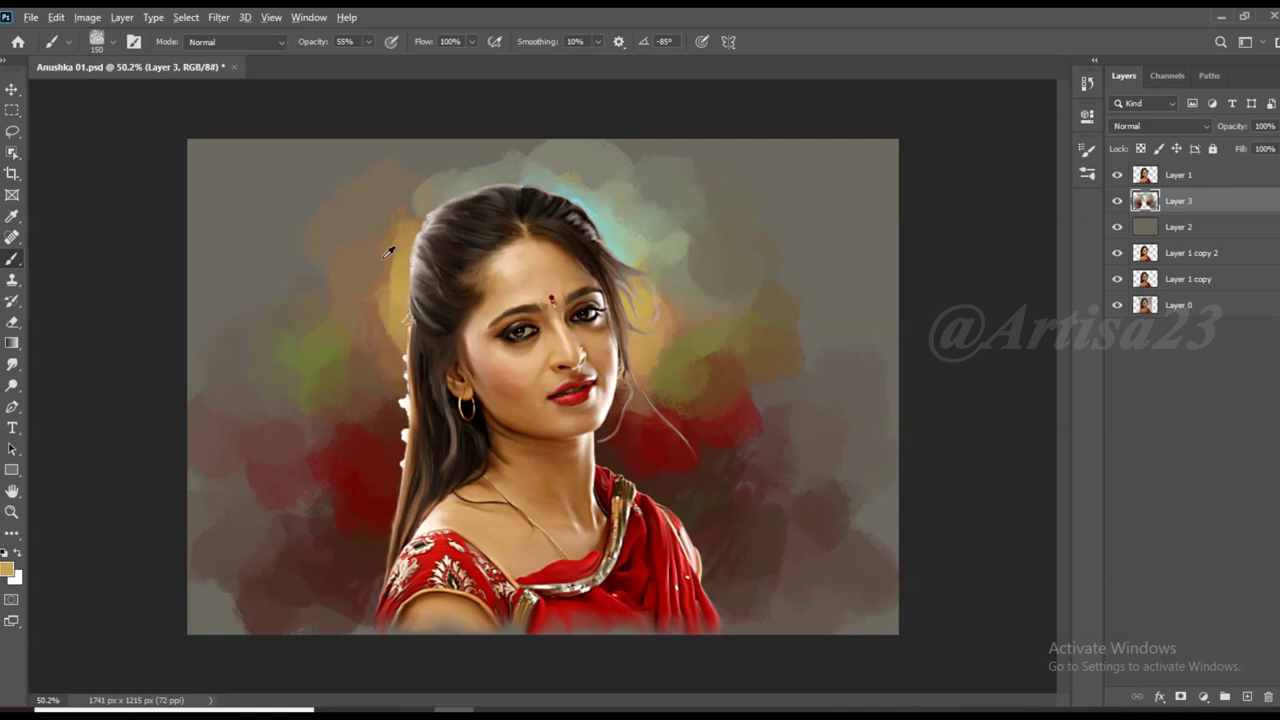
{"action": "left_click_drag", "start_coordinate": [395, 300], "coordinate": [379, 398]}
{"action": "left_click_drag", "start_coordinate": [777, 376], "coordinate": [805, 420]}
Spread light cyan over the hair top and cover light patches with tan and greyish-brown
{"action": "left_click", "coordinate": [693, 266], "text": "alt"}
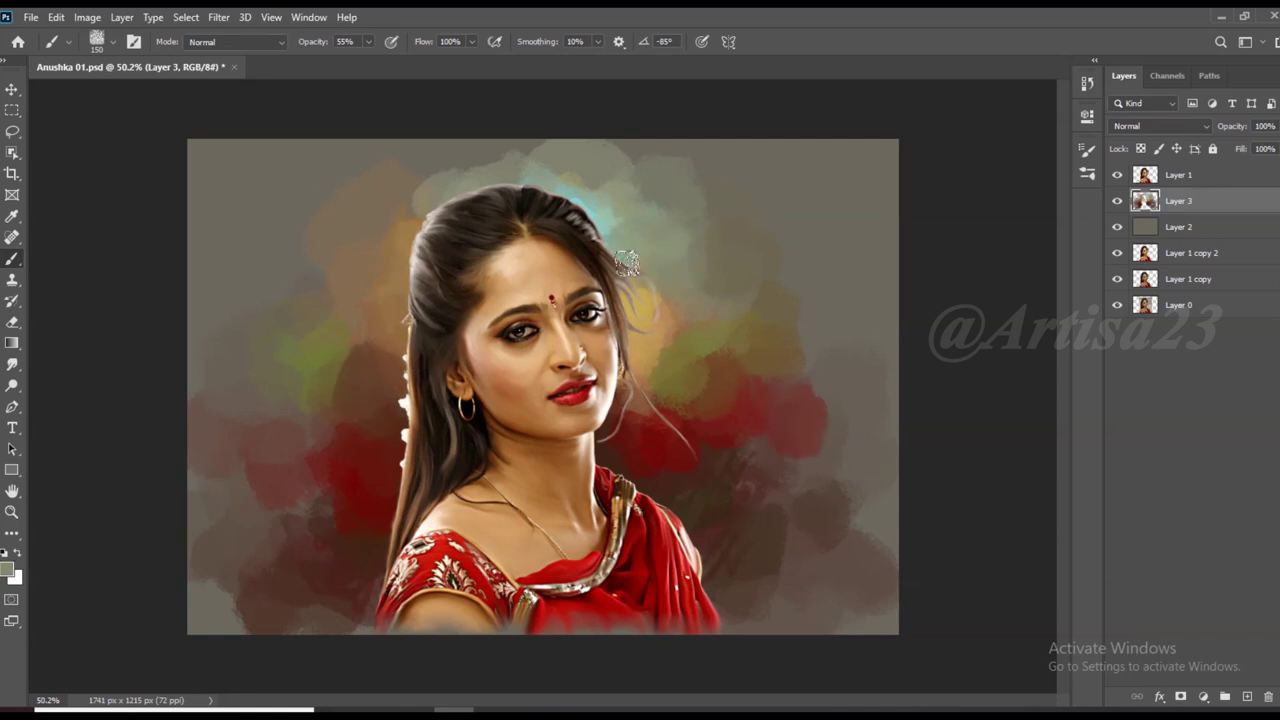
{"action": "left_click_drag", "start_coordinate": [582, 195], "coordinate": [531, 195]}
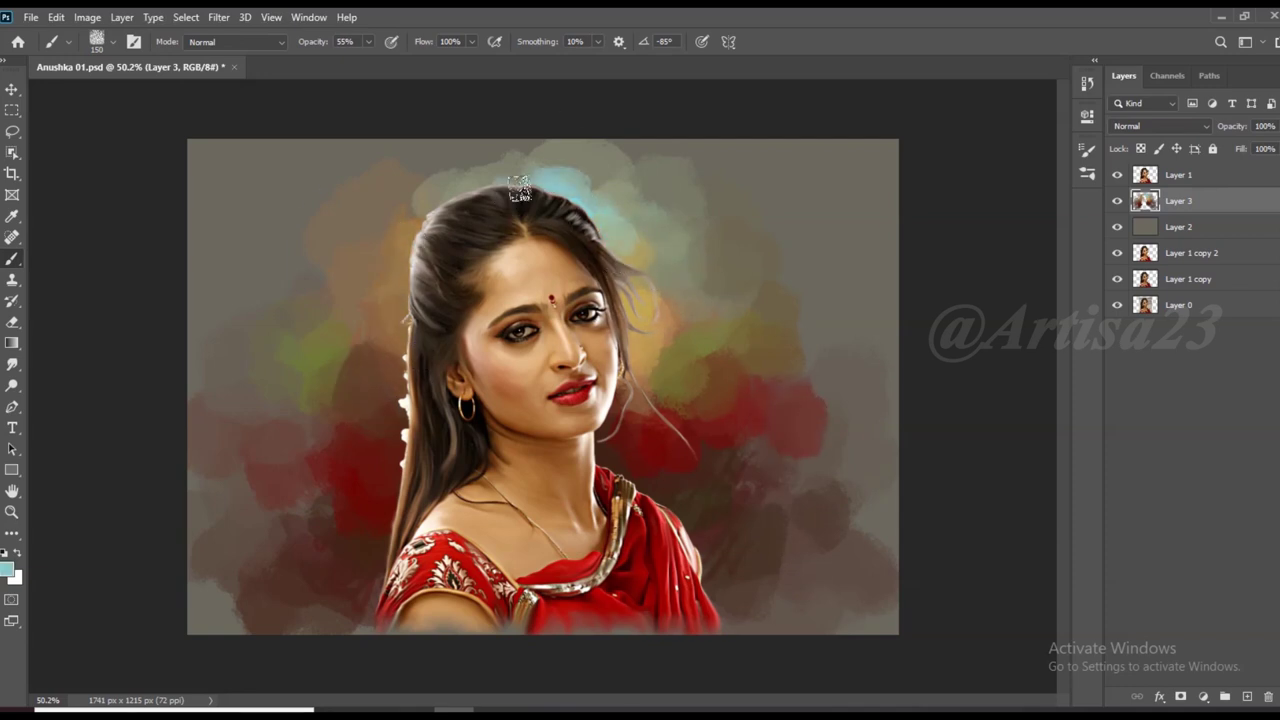
{"action": "left_click", "coordinate": [398, 195], "text": "alt"}
{"action": "left_click_drag", "start_coordinate": [394, 191], "coordinate": [368, 197]}
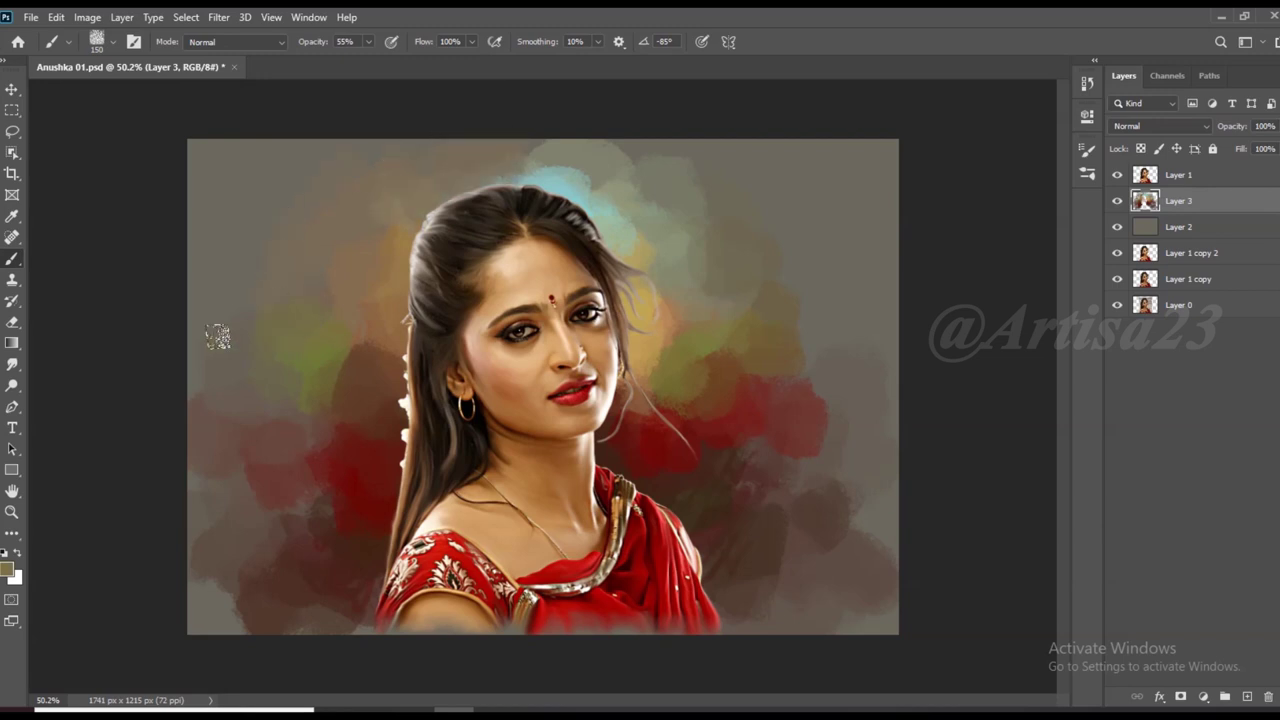
{"action": "left_click", "coordinate": [812, 497], "text": "alt"}
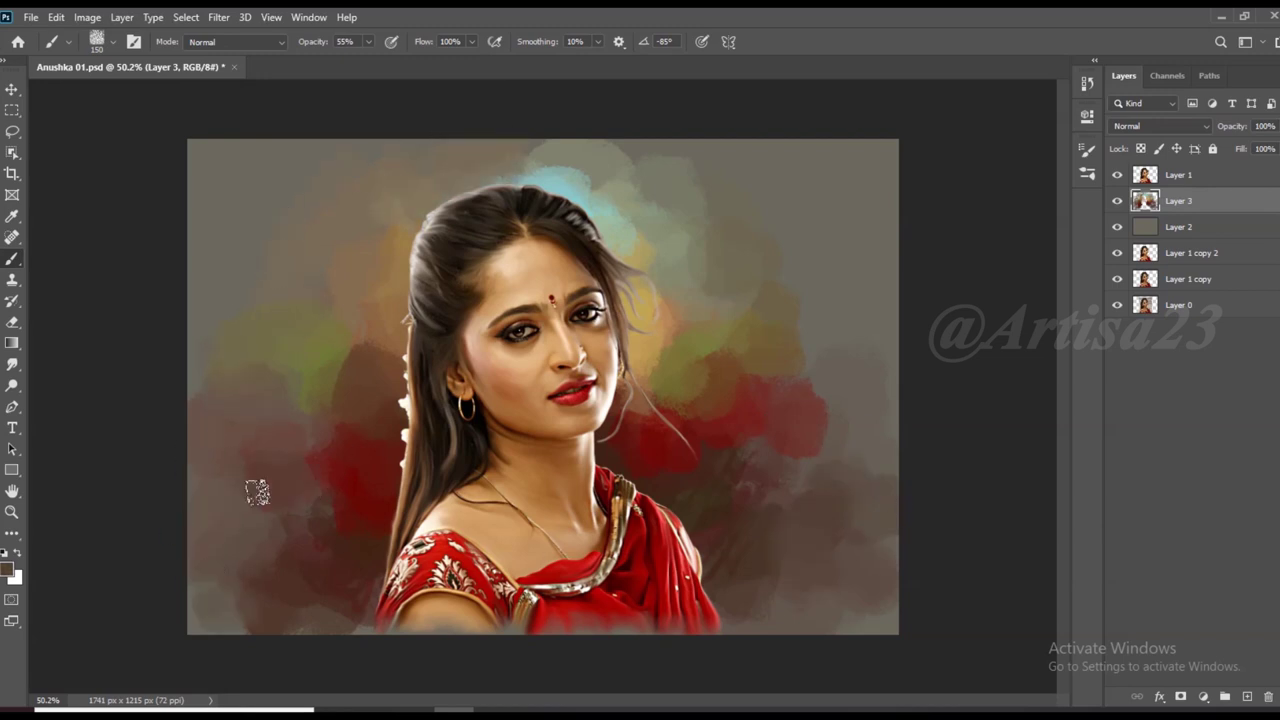
{"action": "left_click_drag", "start_coordinate": [870, 425], "coordinate": [837, 386]}
{"action": "left_click", "coordinate": [770, 323], "text": "alt"}
{"action": "left_click_drag", "start_coordinate": [765, 310], "coordinate": [743, 263]}
Zoom in, sample tan and olive backdrop tones, and soften the background right of the hair
{"action": "key", "text": "ctrl+plus"}
{"action": "left_click", "coordinate": [690, 328], "text": "alt"}
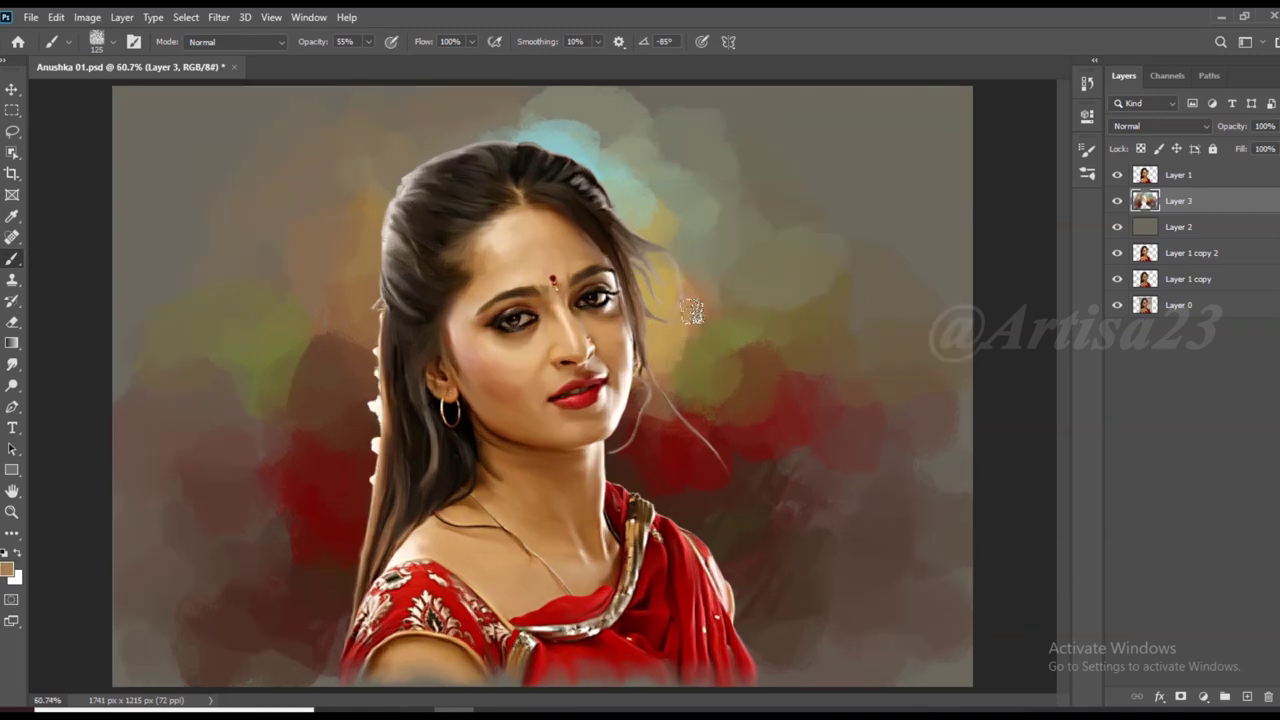
{"action": "left_click", "coordinate": [750, 388], "text": "alt"}
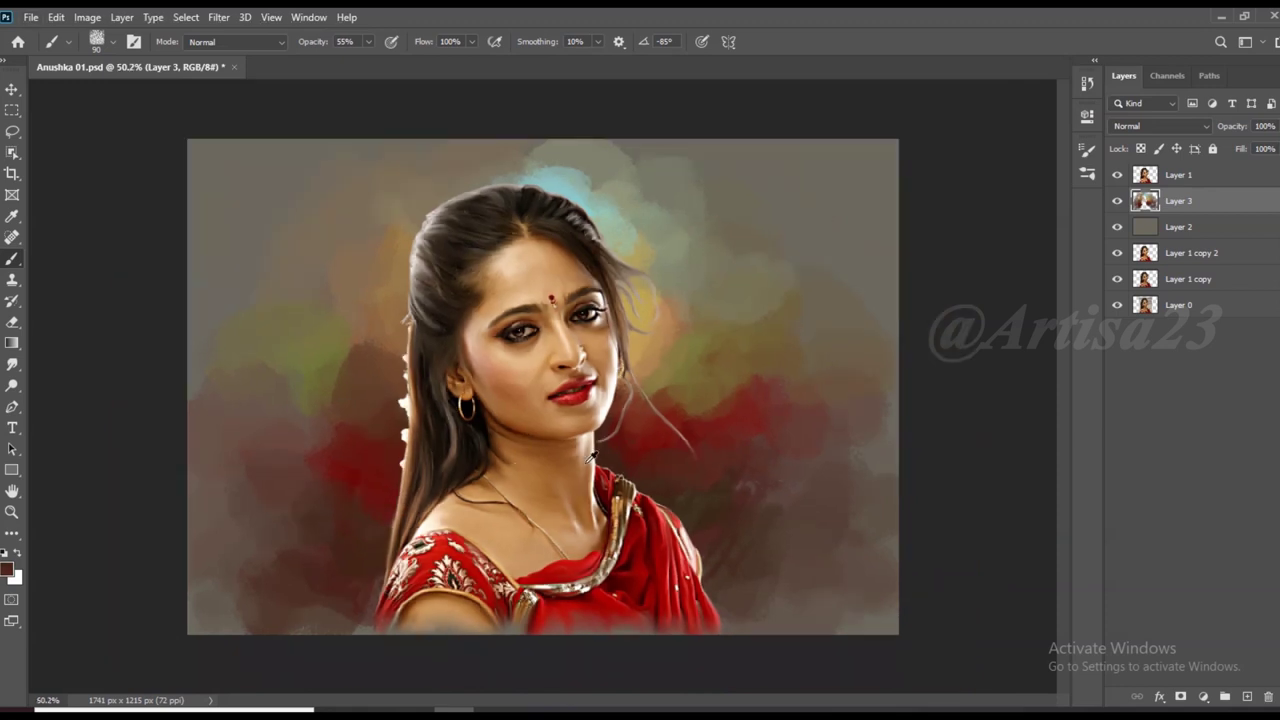
{"action": "left_click", "coordinate": [807, 550], "text": "alt"}
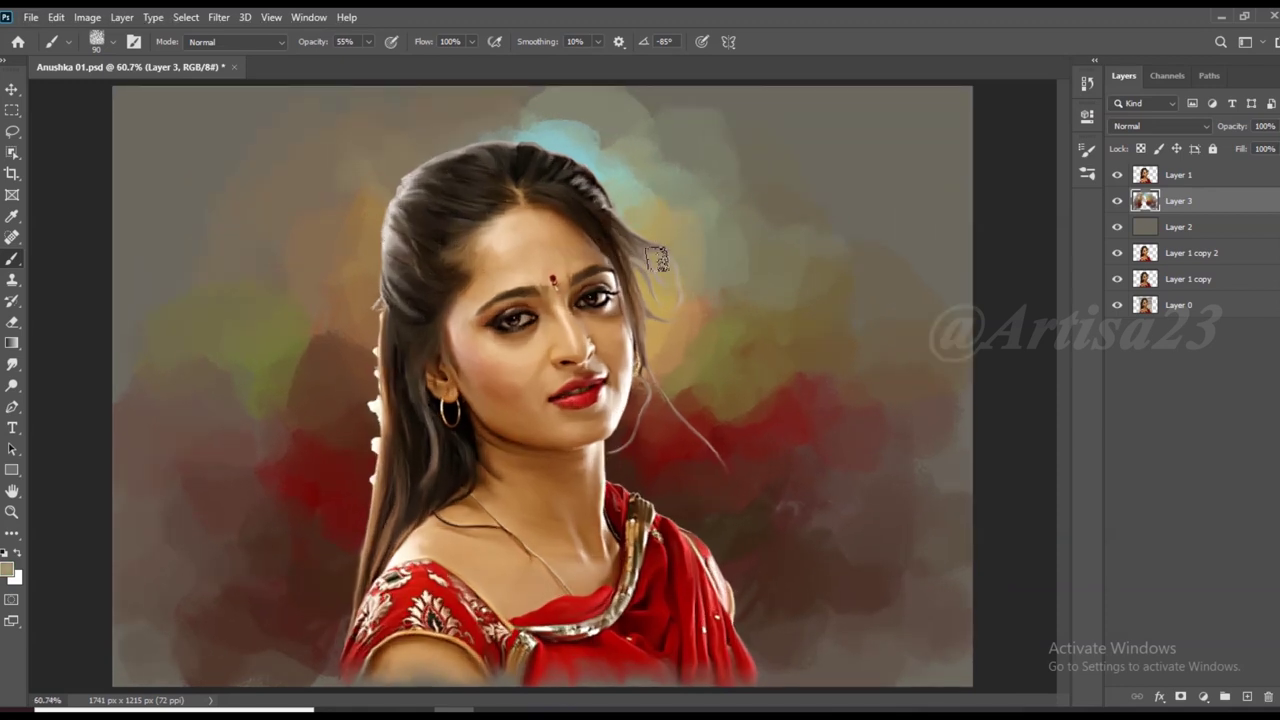
{"action": "left_click_drag", "start_coordinate": [647, 219], "coordinate": [688, 235]}
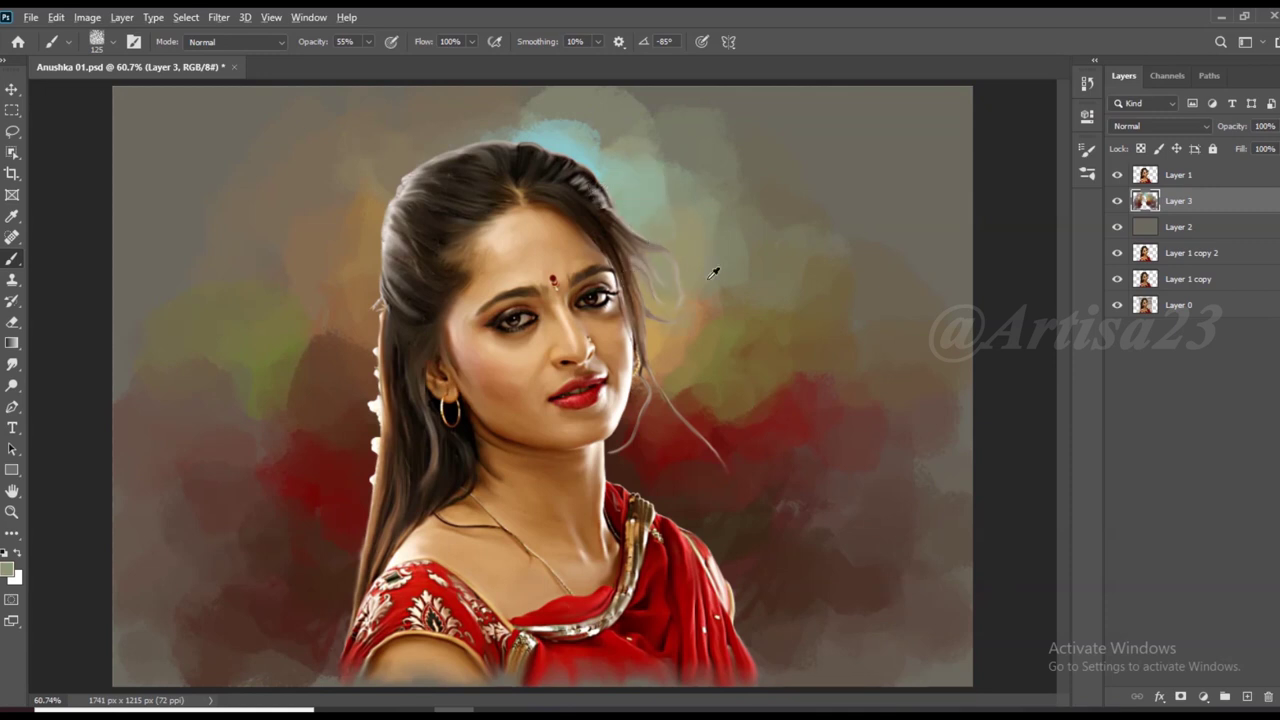
{"action": "left_click", "coordinate": [713, 273], "text": "alt"}
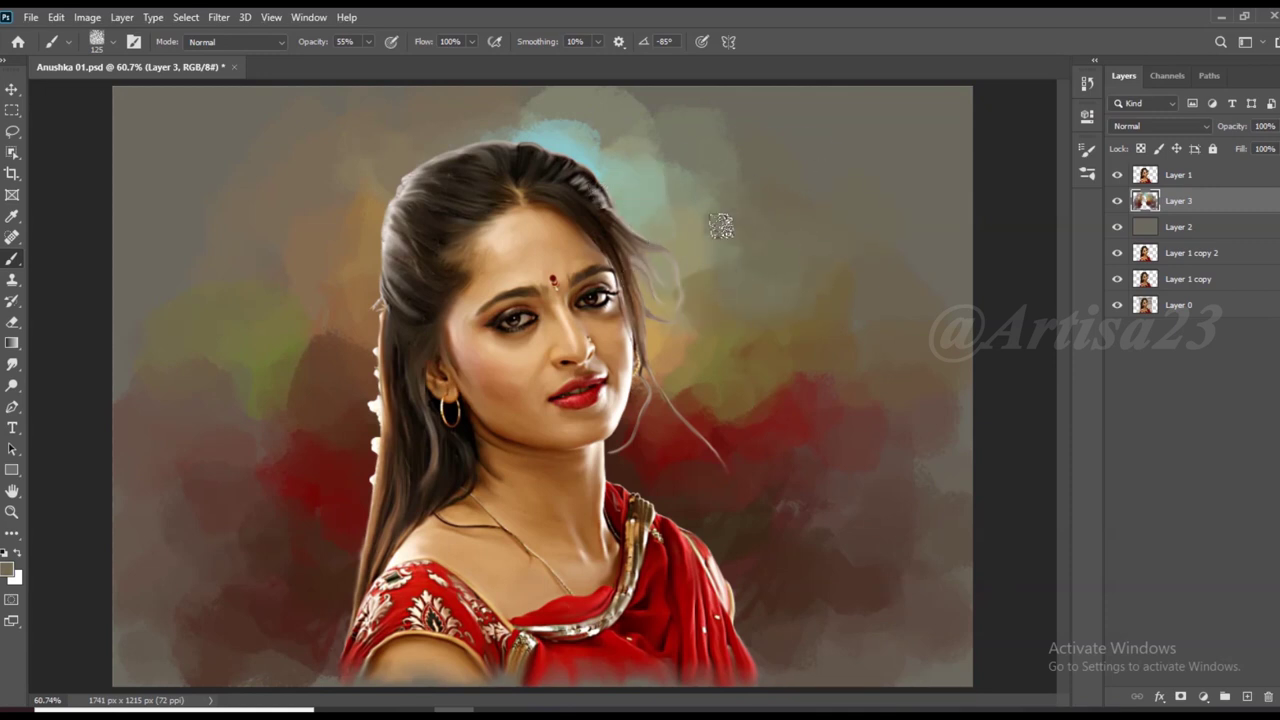
{"action": "left_click", "coordinate": [676, 290], "text": "alt"}
Brush a pale cyan-grey arc above the hair to brighten the area
{"action": "scroll", "coordinate": [700, 100], "scroll_direction": "down", "scroll_amount": 2}
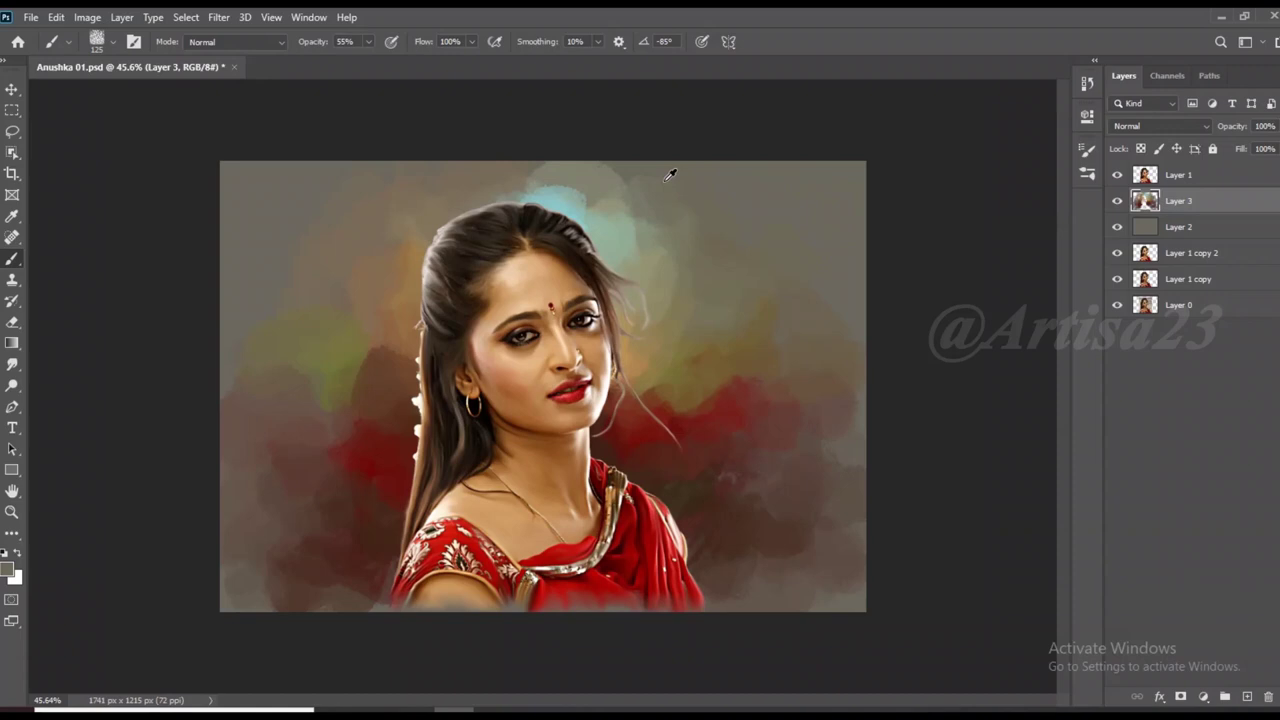
{"action": "left_click_drag", "start_coordinate": [625, 195], "coordinate": [641, 173]}
{"action": "left_click_drag", "start_coordinate": [540, 190], "coordinate": [600, 195]}
{"action": "left_click", "coordinate": [622, 175], "text": "alt"}
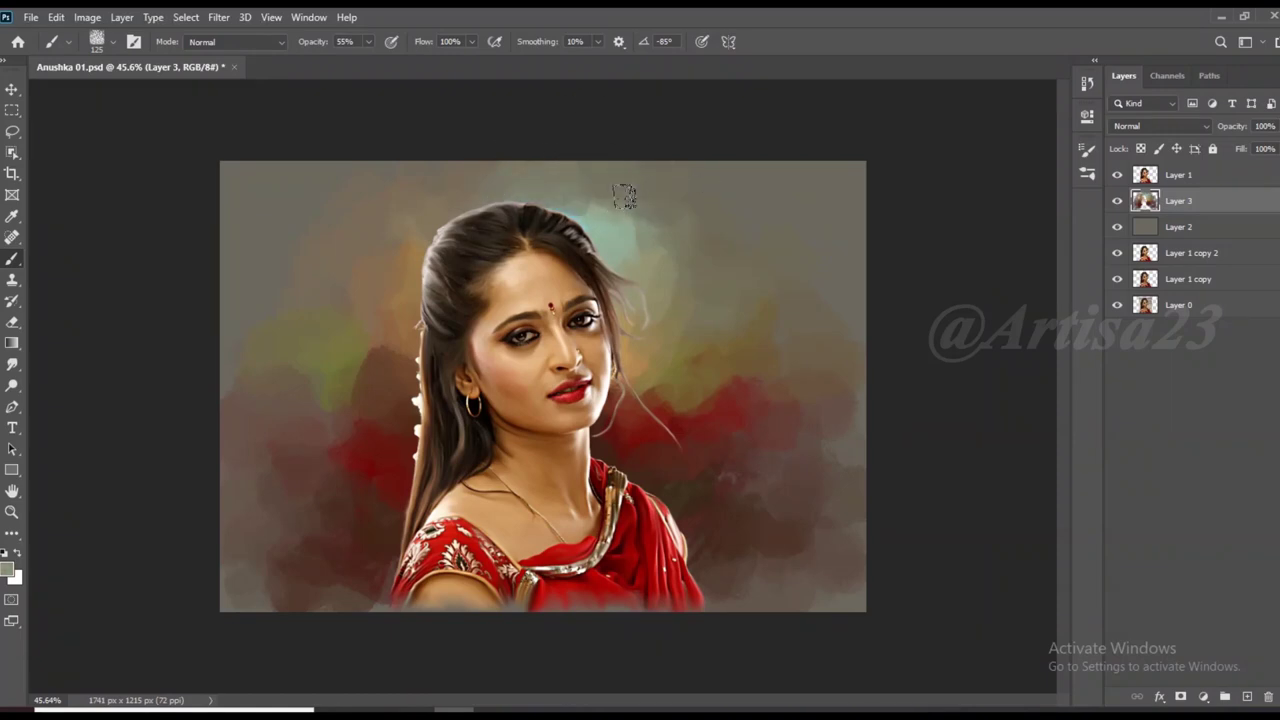
{"action": "left_click_drag", "start_coordinate": [625, 197], "coordinate": [597, 199]}
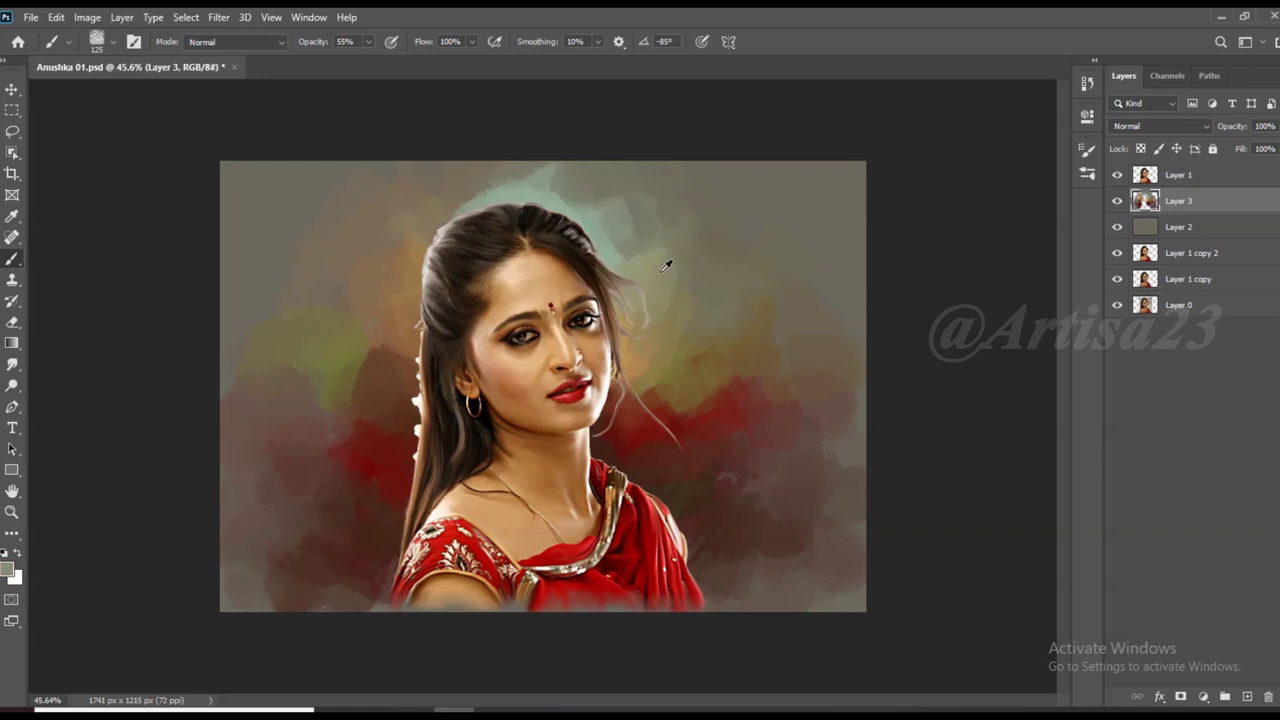
Sample red and brown tones from the backdrop and reopen the brush presets
{"action": "scroll", "coordinate": [697, 143], "scroll_direction": "up", "scroll_amount": 2}
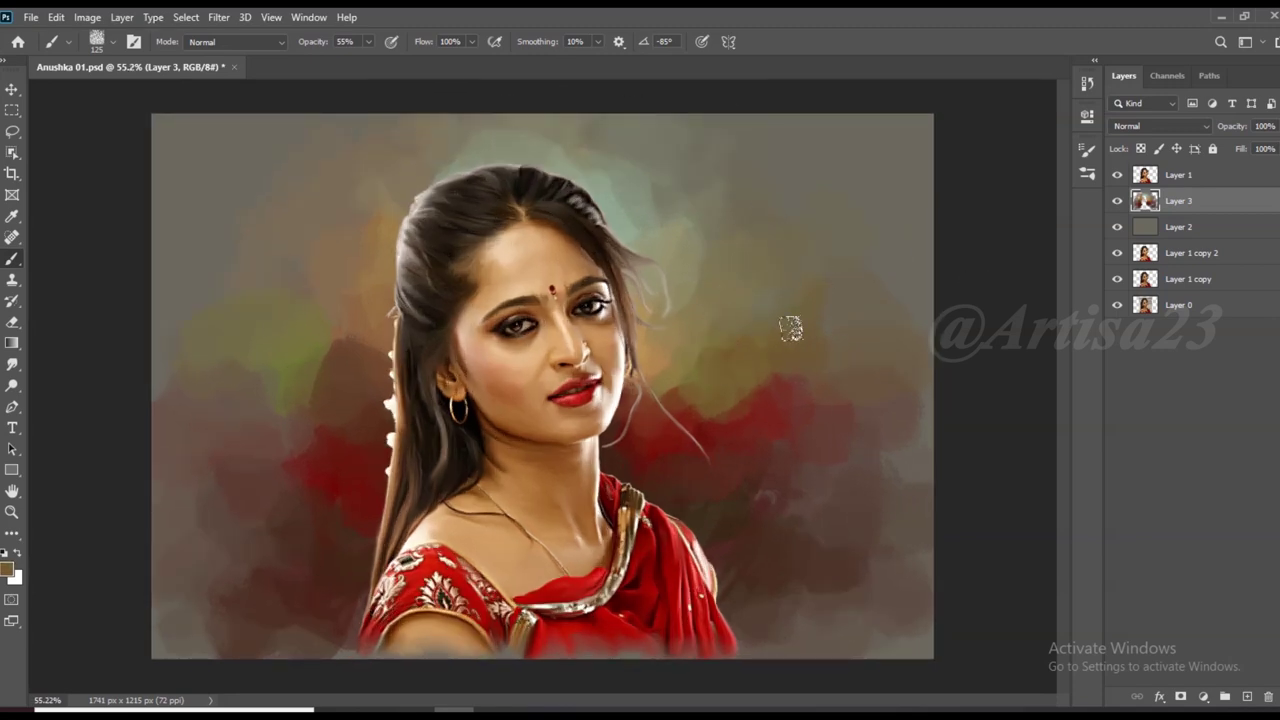
{"action": "left_click", "coordinate": [686, 414], "text": "alt"}
{"action": "scroll", "coordinate": [294, 463], "scroll_direction": "down", "scroll_amount": 2}
{"action": "scroll", "coordinate": [352, 323], "scroll_direction": "up", "scroll_amount": 3}
{"action": "left_click", "coordinate": [330, 357], "text": "alt"}
{"action": "scroll", "coordinate": [540, 390], "scroll_direction": "down", "scroll_amount": 2}
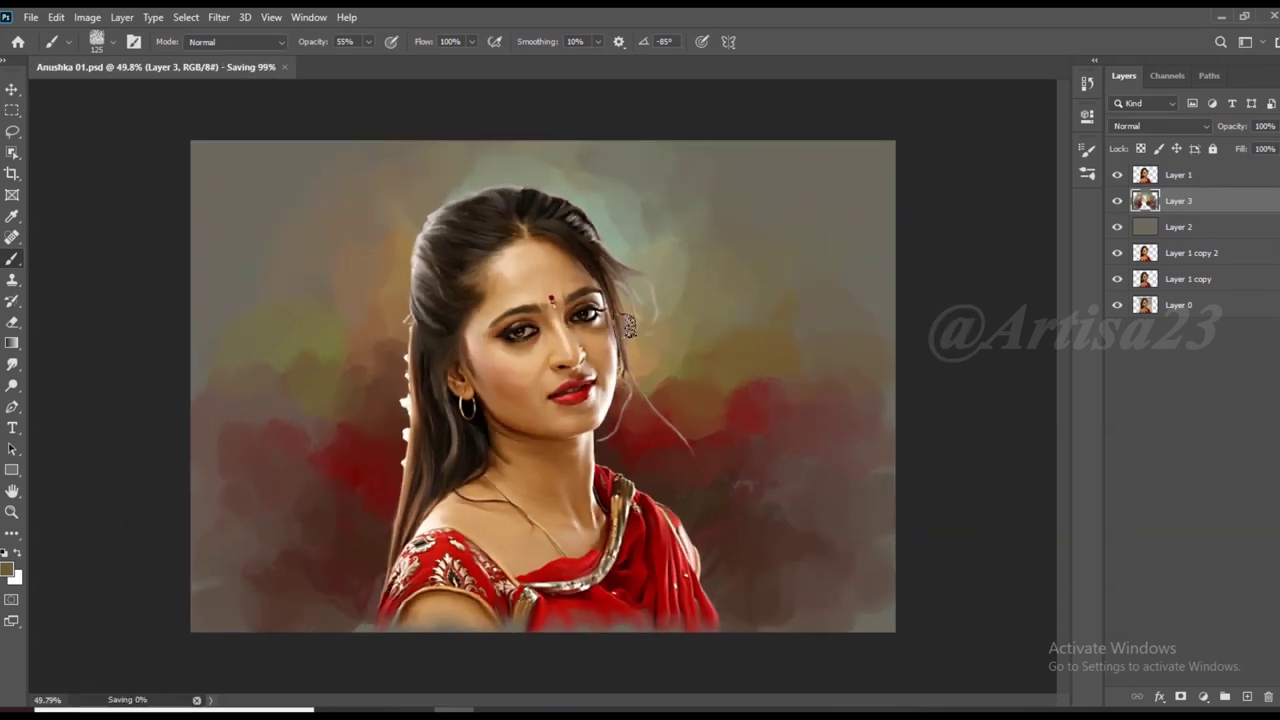
{"action": "left_click", "coordinate": [1087, 150]}
Add new Layer 4 with the Bristle_2_Brush 1 brush, a sampled colour and 45% opacity
{"action": "left_click", "coordinate": [878, 414]}
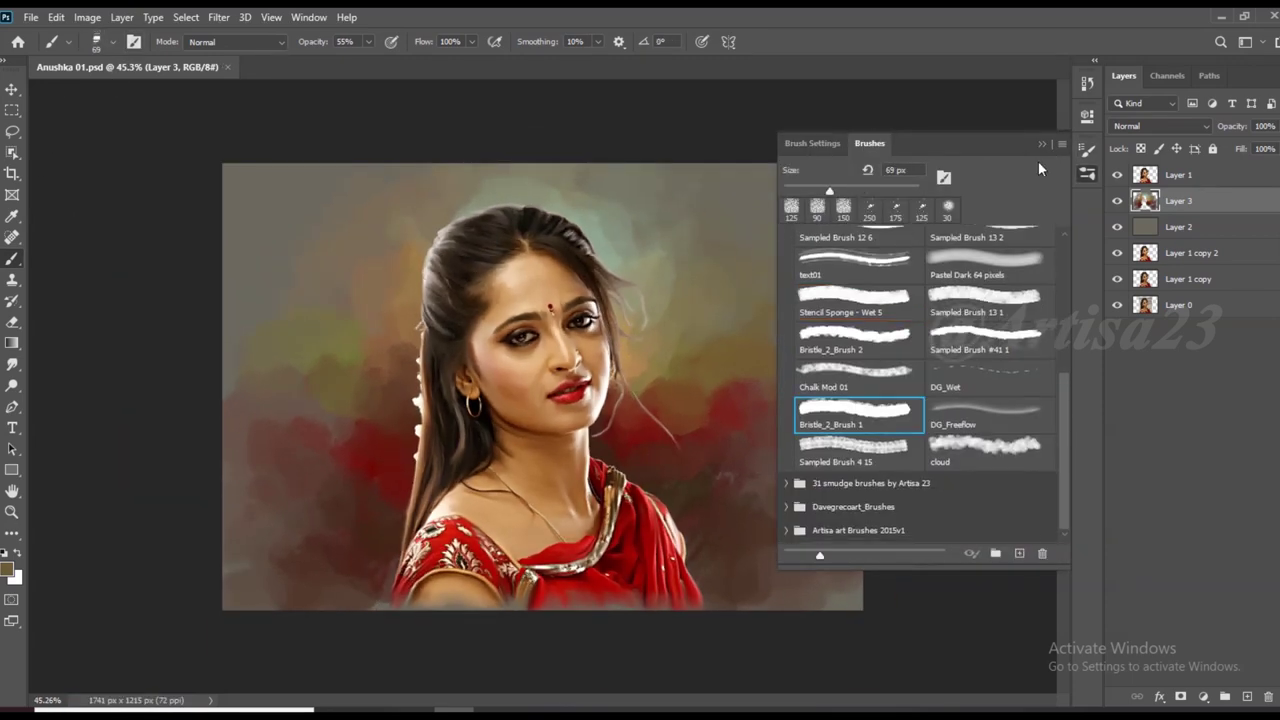
{"action": "scroll", "coordinate": [735, 305], "scroll_direction": "down", "scroll_amount": 1}
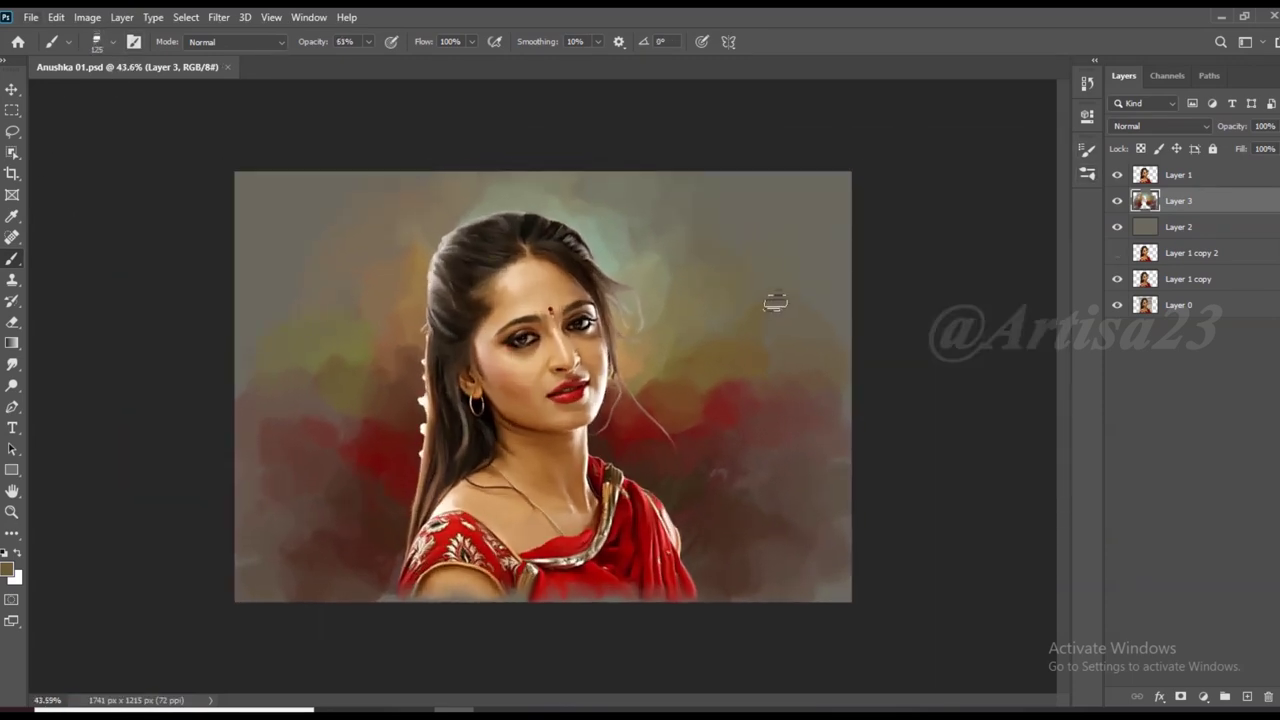
{"action": "key", "text": "ctrl+shift+alt+n"}
{"action": "key", "text": "bracketright"}
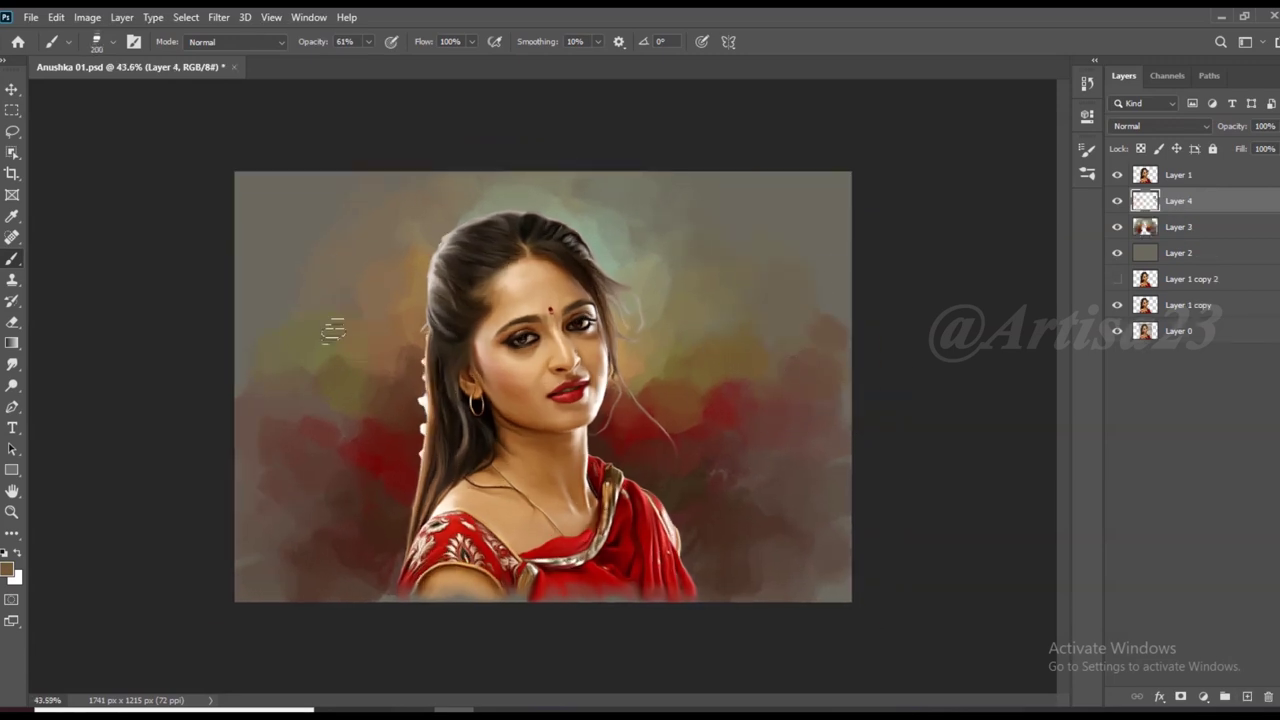
{"action": "left_click", "coordinate": [311, 446], "text": "alt"}
{"action": "key", "text": "4"}
{"action": "key", "text": "5"}
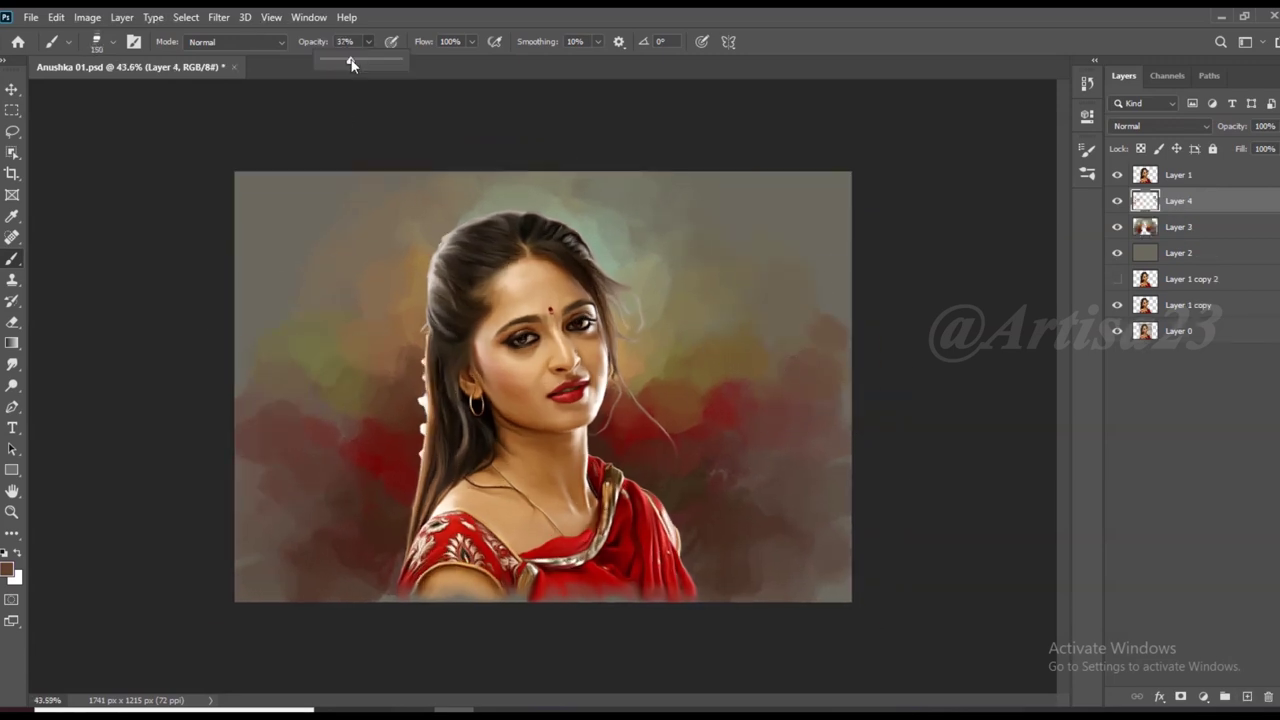
{"action": "left_click", "coordinate": [771, 490], "text": "alt"}
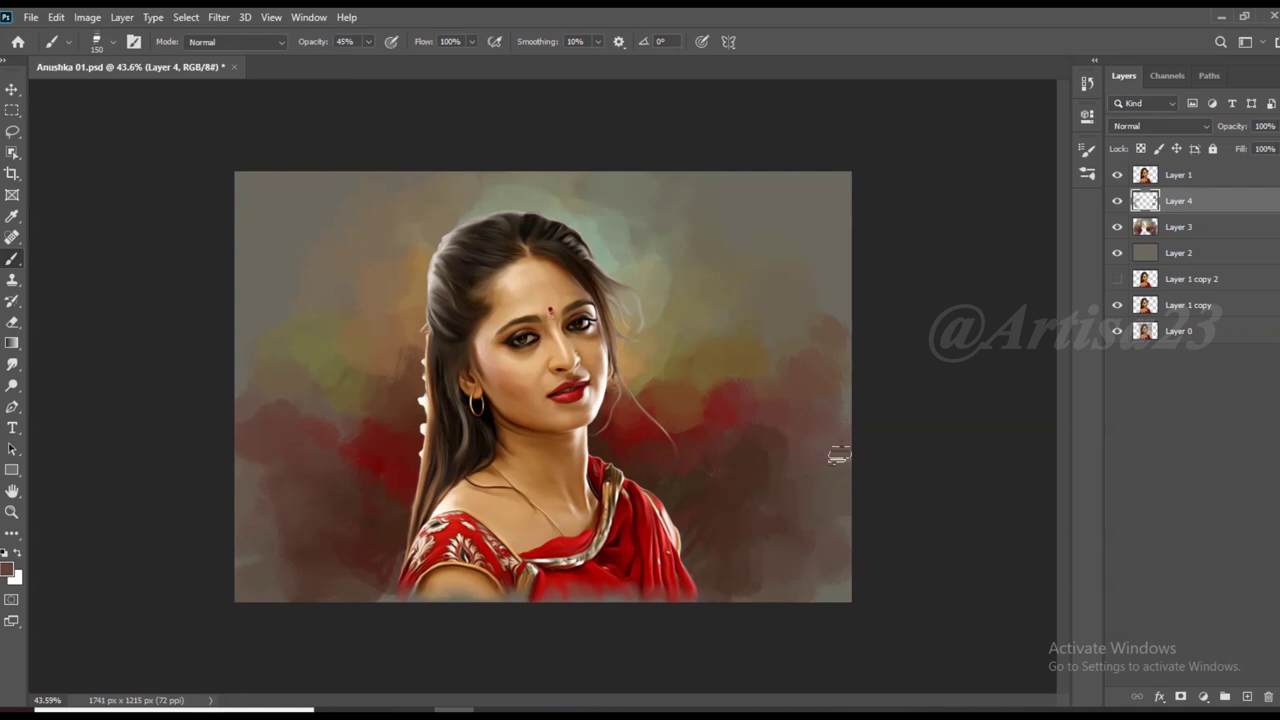
Sample an upper-left backdrop colour and dab the backdrop with the Chalk Mod 01 brush at size 90
{"action": "left_click", "coordinate": [372, 214], "text": "alt"}
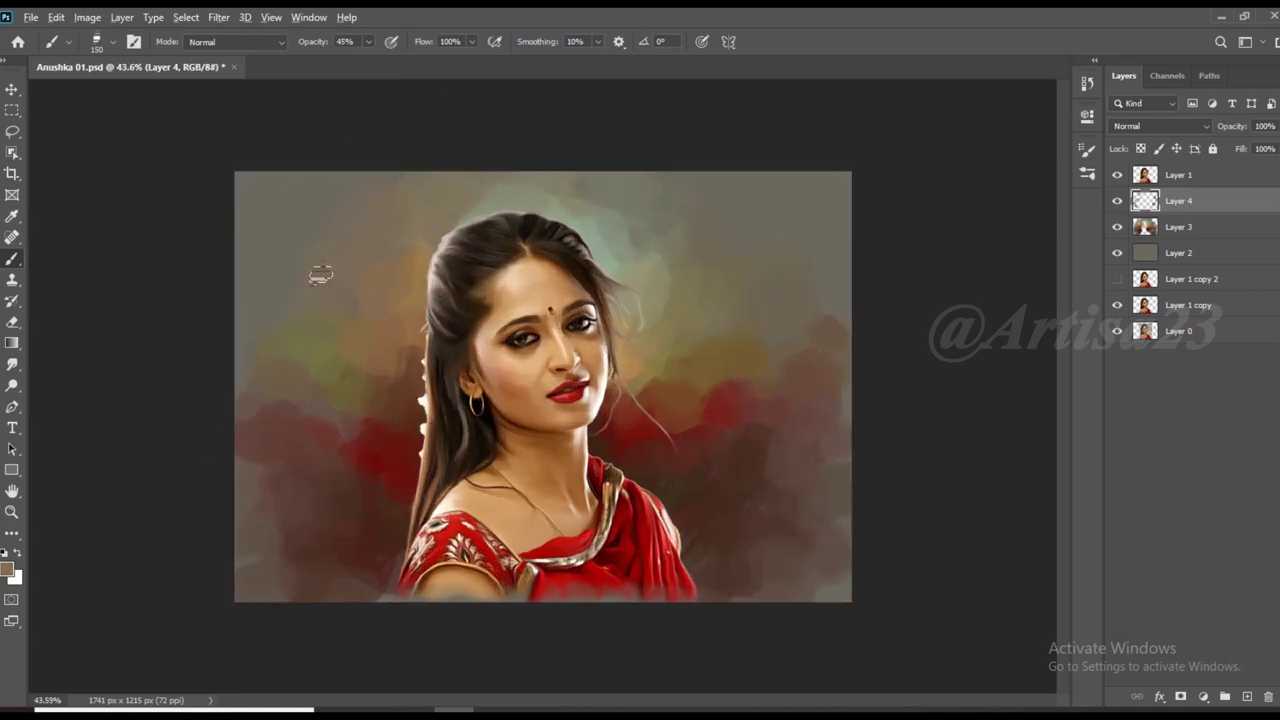
{"action": "key", "text": "F5"}
{"action": "left_click", "coordinate": [835, 174]}
{"action": "left_click", "coordinate": [858, 422]}
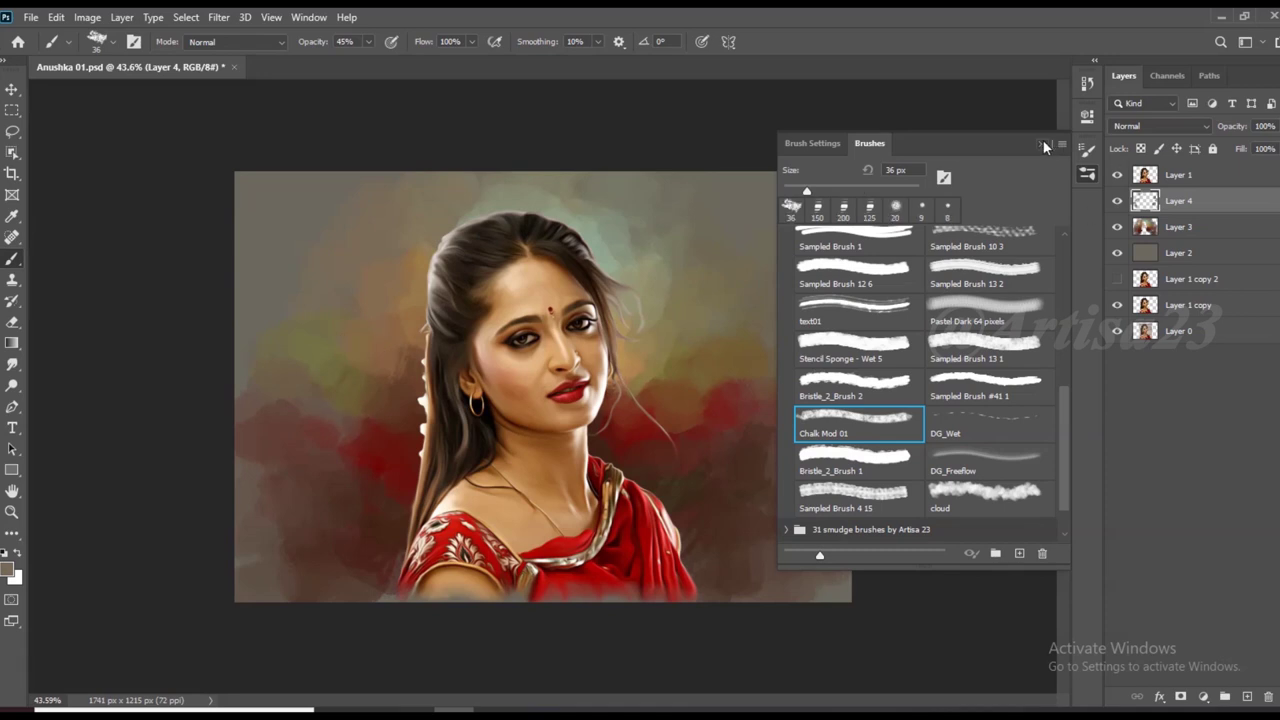
{"action": "left_click", "coordinate": [1041, 145]}
{"action": "key", "text": "bracketright"}
{"action": "key", "text": "bracketright"}
{"action": "key", "text": "bracketright"}
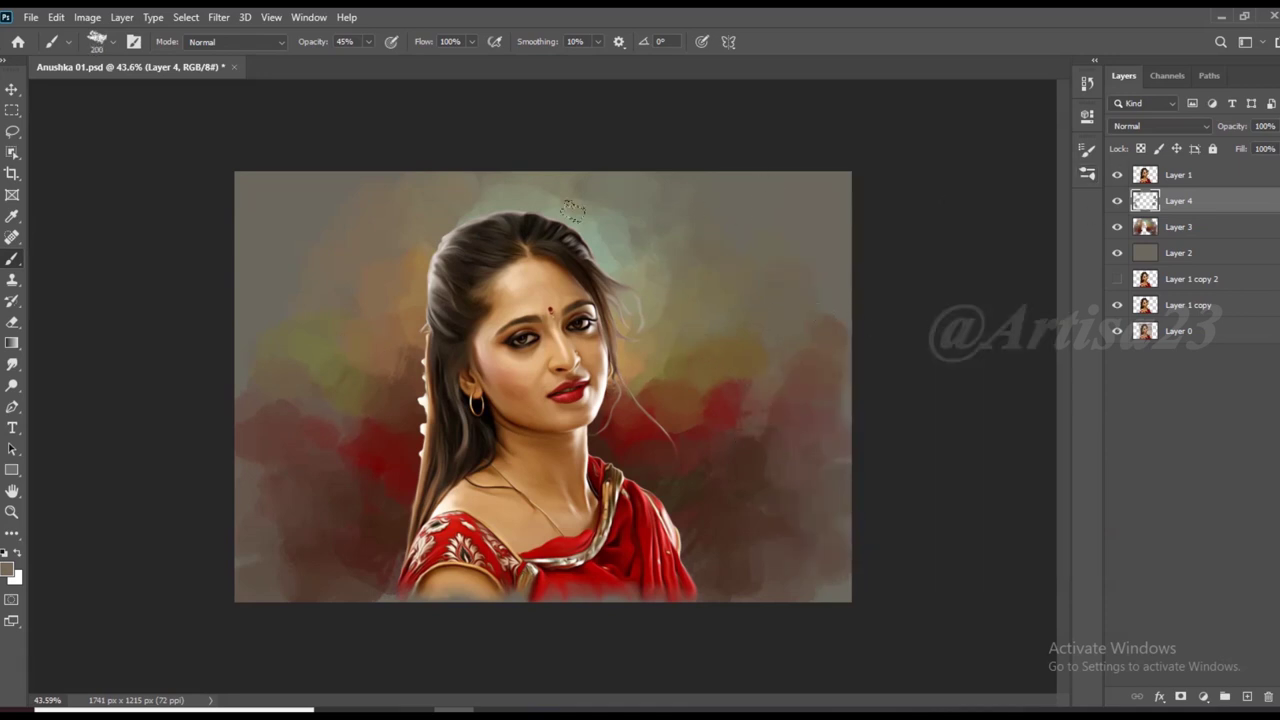
{"action": "scroll", "coordinate": [540, 385], "scroll_direction": "up", "scroll_amount": 3}
{"action": "scroll", "coordinate": [540, 385], "scroll_direction": "down", "scroll_amount": 2}
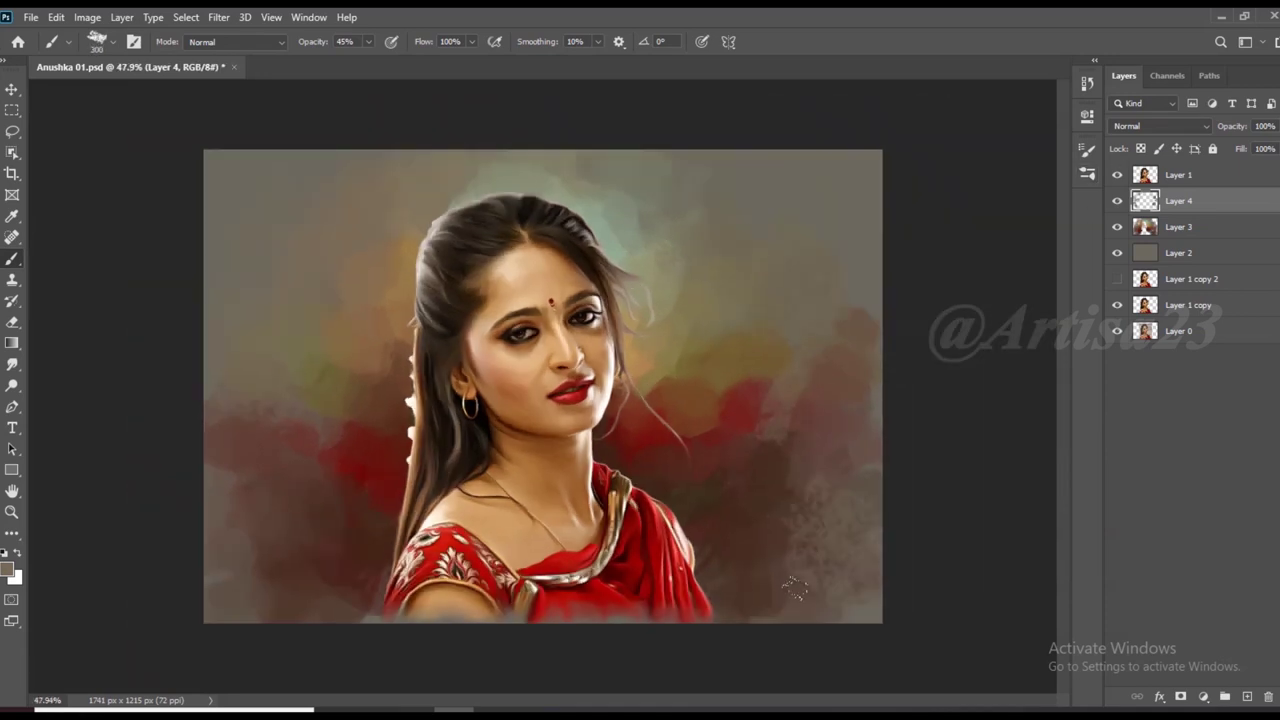
{"action": "scroll", "coordinate": [540, 385], "scroll_direction": "down", "scroll_amount": 2}
Paint more chalky backdrop strokes with a smaller brush while trying other brush presets
{"action": "key", "text": "bracketleft"}
{"action": "key", "text": "bracketleft"}
{"action": "key", "text": "bracketleft"}
{"action": "scroll", "coordinate": [286, 229], "scroll_direction": "up", "scroll_amount": 1}
{"action": "scroll", "coordinate": [272, 416], "scroll_direction": "down", "scroll_amount": 1}
{"action": "scroll", "coordinate": [272, 416], "scroll_direction": "up", "scroll_amount": 1}
{"action": "key", "text": "F5"}
{"action": "left_click", "coordinate": [869, 143]}
{"action": "left_click", "coordinate": [866, 393]}
{"action": "left_click", "coordinate": [855, 345]}
{"action": "left_click", "coordinate": [855, 308]}
{"action": "left_click", "coordinate": [1041, 143]}
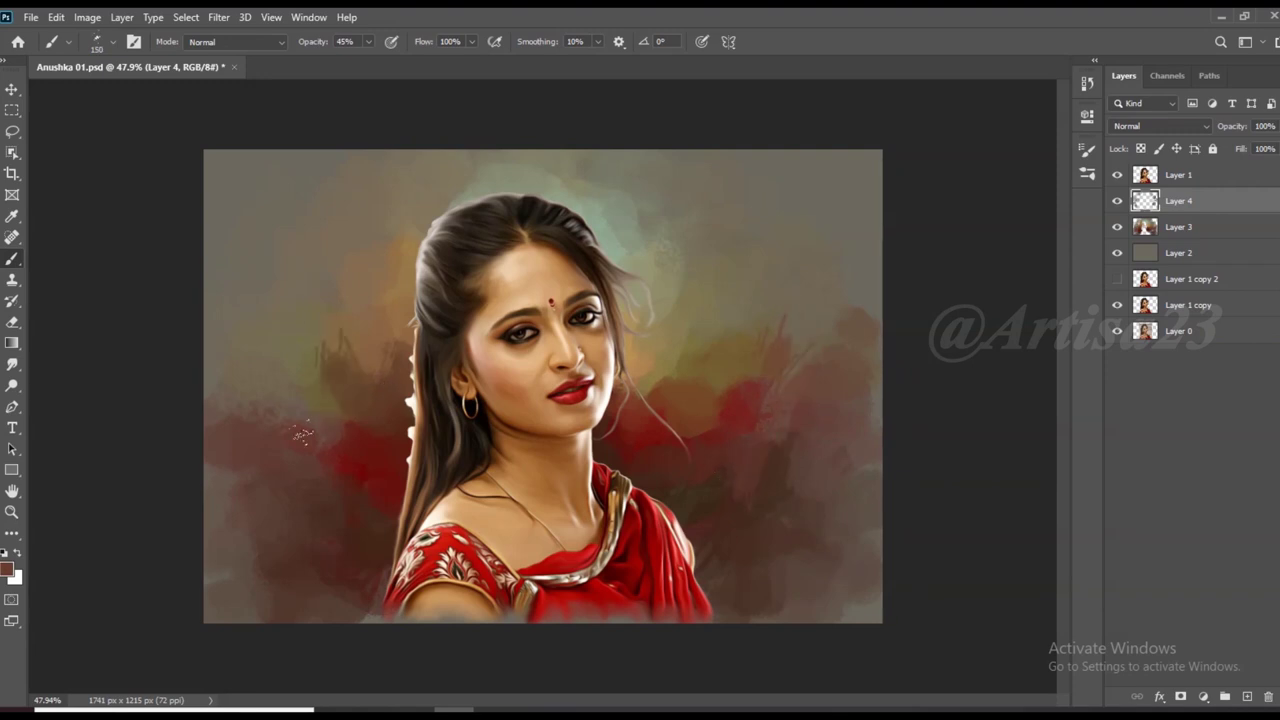
{"action": "scroll", "coordinate": [758, 585], "scroll_direction": "up", "scroll_amount": 1}
{"action": "scroll", "coordinate": [758, 585], "scroll_direction": "down", "scroll_amount": 1}
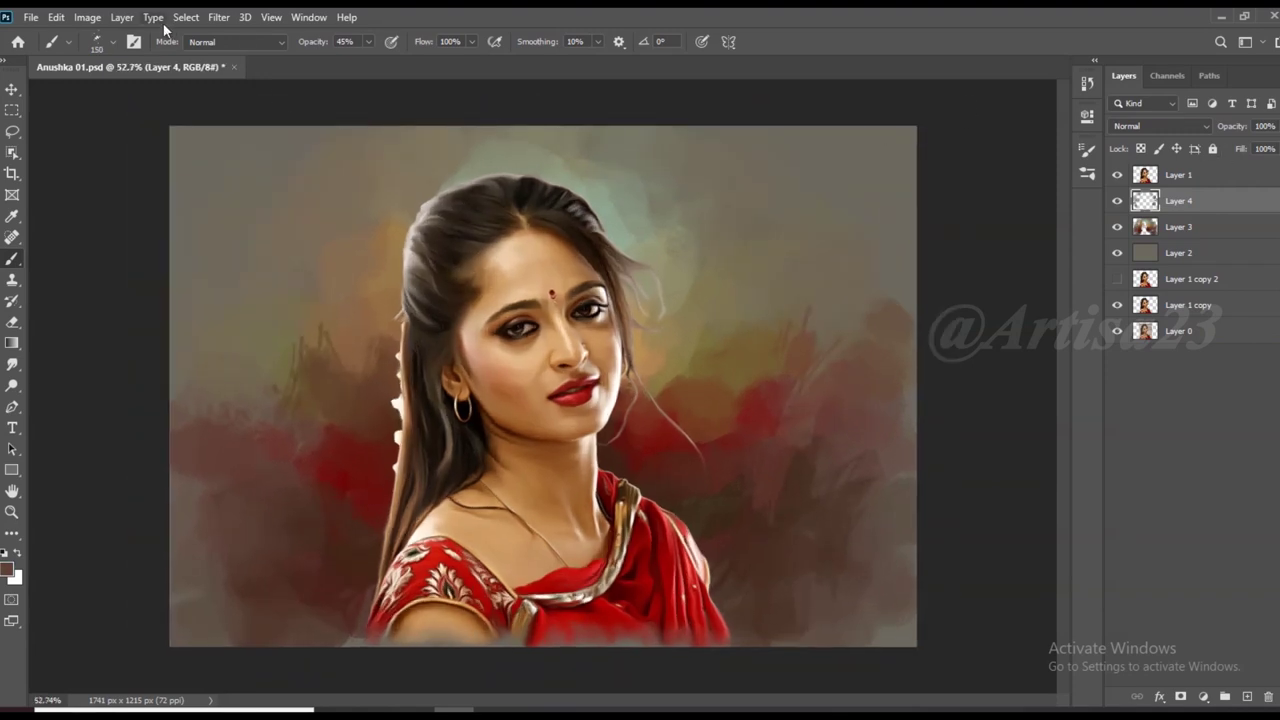
Paint light greenish backdrop strokes on Layer 4 with the Sampled Brush 10 3 preset
{"action": "key", "text": "F5"}
{"action": "left_click", "coordinate": [869, 143]}
{"action": "scroll", "coordinate": [884, 322], "scroll_direction": "up", "scroll_amount": 1}
{"action": "left_click", "coordinate": [884, 322]}
{"action": "key", "text": "comma"}
{"action": "key", "text": "comma"}
{"action": "key", "text": "period"}
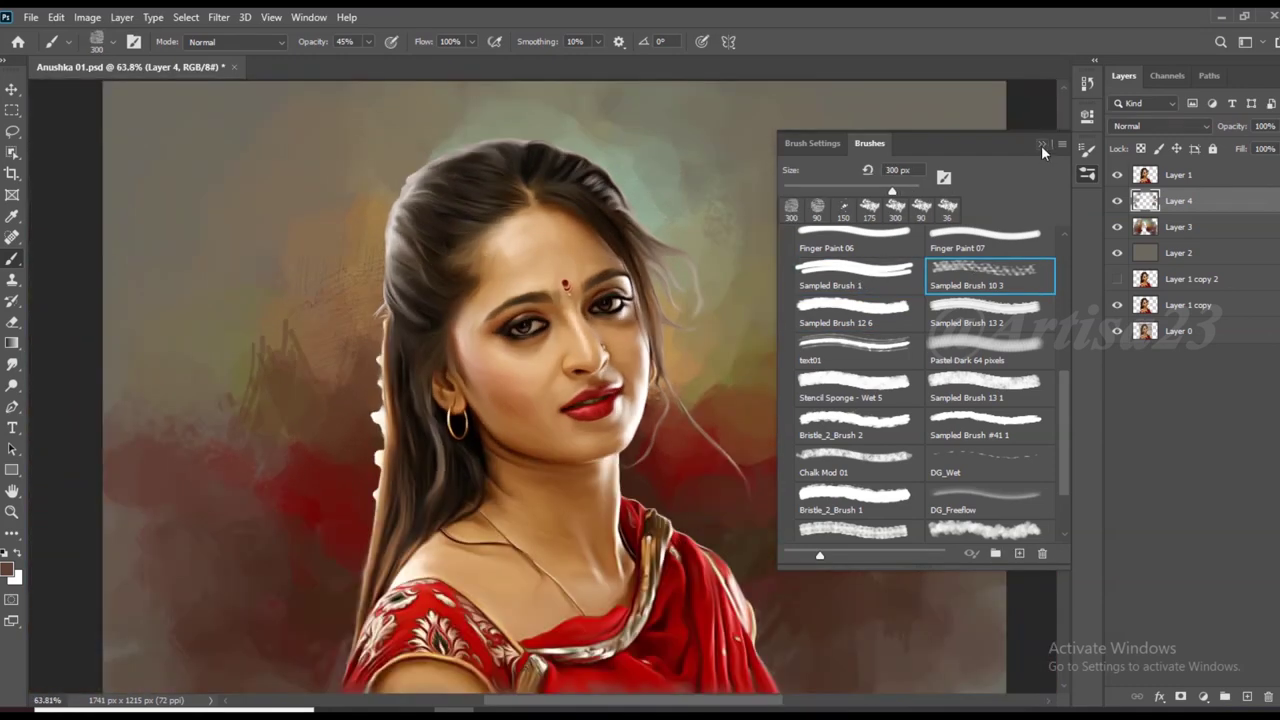
{"action": "key", "text": "F5"}
{"action": "left_click", "coordinate": [726, 229], "text": "alt"}
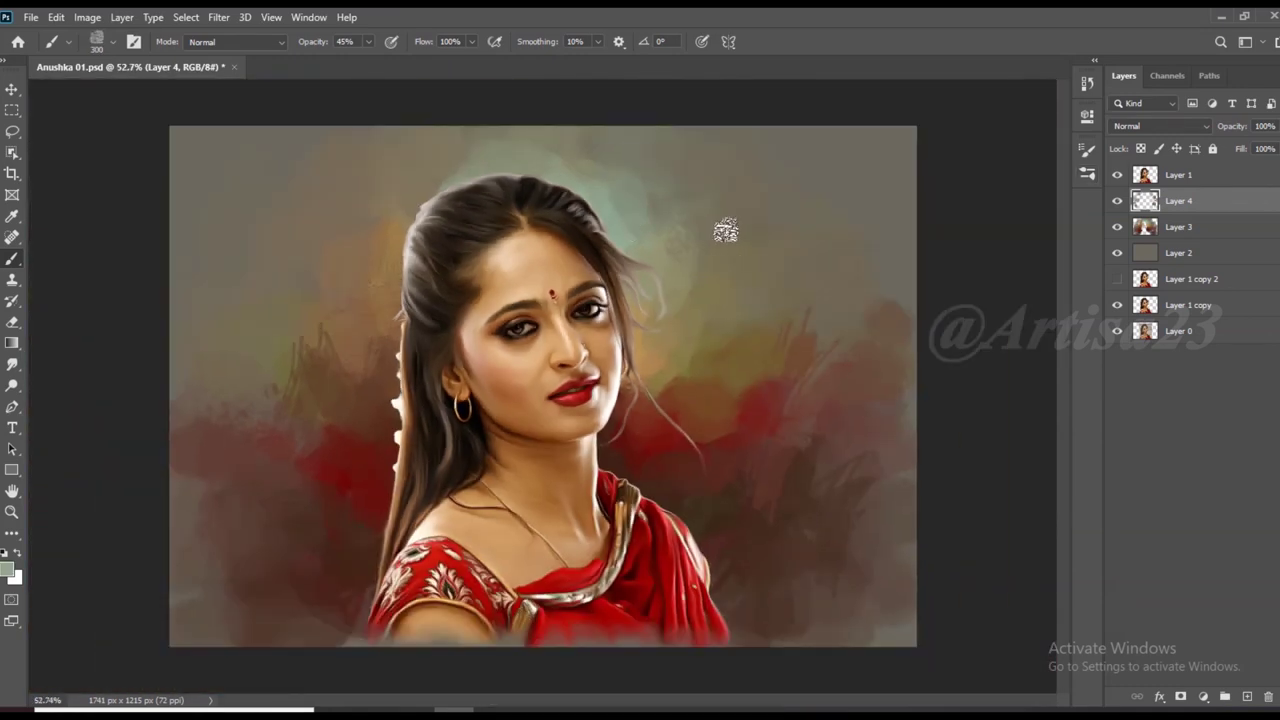
{"action": "scroll", "coordinate": [266, 420], "scroll_direction": "up", "scroll_amount": 1}
{"action": "scroll", "coordinate": [540, 280], "scroll_direction": "up", "scroll_amount": 1}
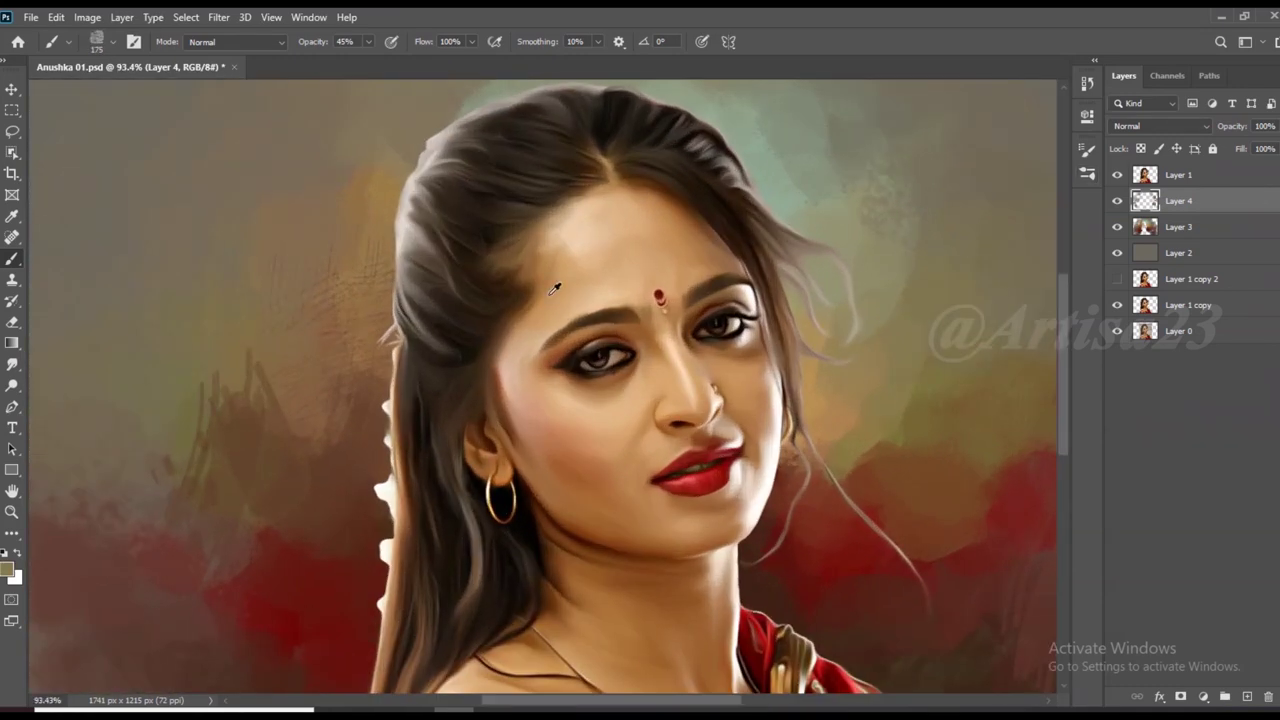
{"action": "scroll", "coordinate": [512, 303], "scroll_direction": "down", "scroll_amount": 1}
{"action": "scroll", "coordinate": [876, 490], "scroll_direction": "up", "scroll_amount": 1}
{"action": "scroll", "coordinate": [920, 357], "scroll_direction": "down", "scroll_amount": 1}
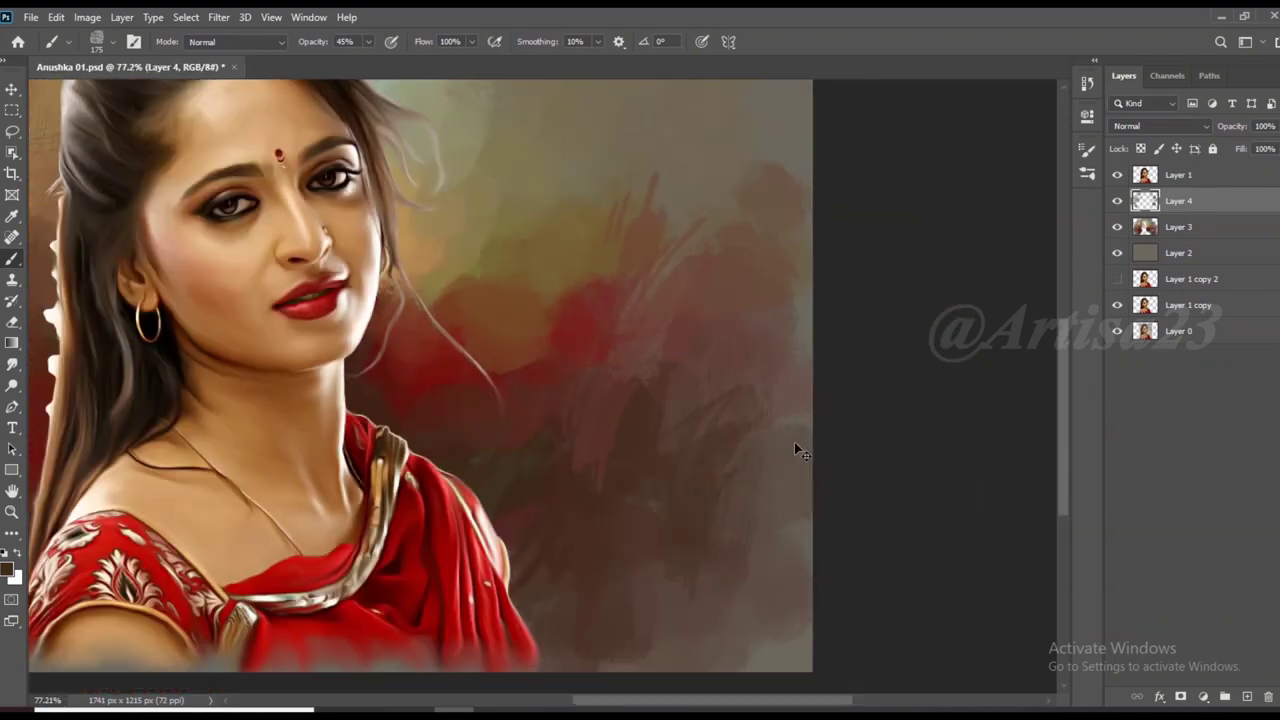
{"action": "scroll", "coordinate": [797, 446], "scroll_direction": "down", "scroll_amount": 2}
{"action": "scroll", "coordinate": [199, 569], "scroll_direction": "up", "scroll_amount": 1}
{"action": "scroll", "coordinate": [757, 377], "scroll_direction": "down", "scroll_amount": 1}
{"action": "scroll", "coordinate": [757, 377], "scroll_direction": "up", "scroll_amount": 1}
Sample more light colours from the painting and keep streaking the backdrop
{"action": "left_click", "coordinate": [709, 229], "text": "alt"}
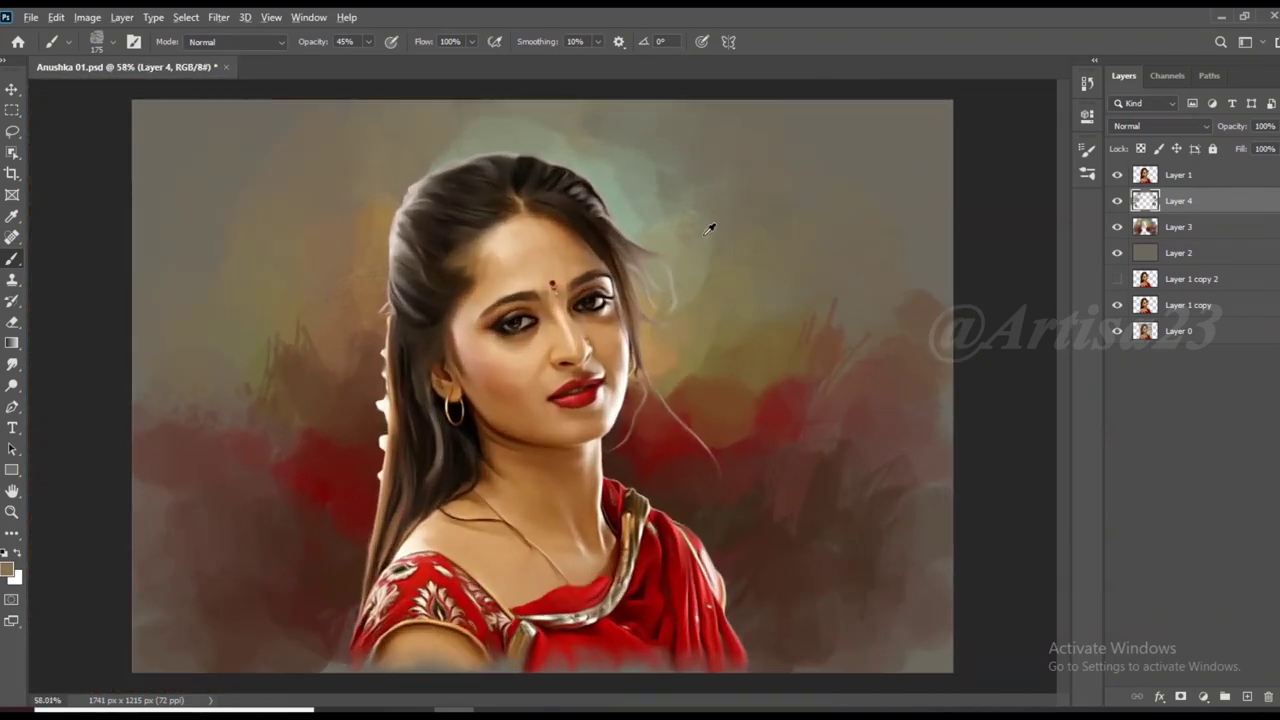
{"action": "scroll", "coordinate": [724, 226], "scroll_direction": "up", "scroll_amount": 2}
{"action": "scroll", "coordinate": [777, 200], "scroll_direction": "down", "scroll_amount": 2}
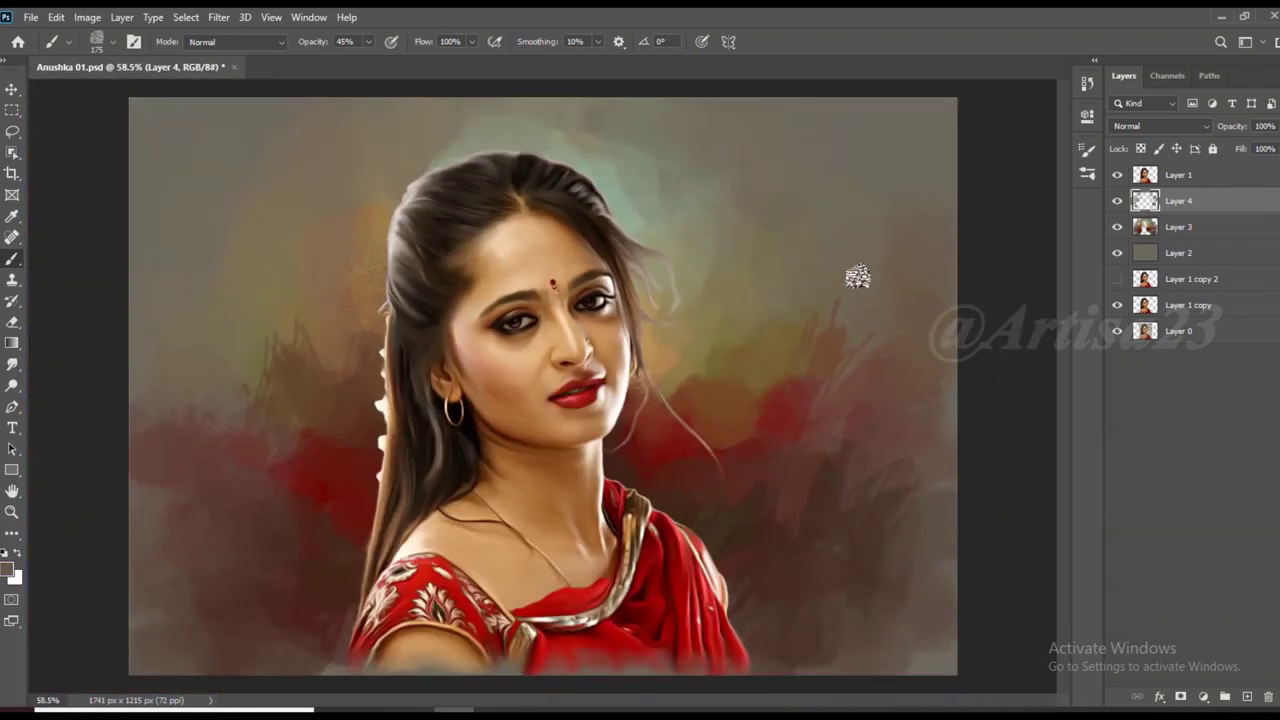
{"action": "scroll", "coordinate": [406, 368], "scroll_direction": "up", "scroll_amount": 2}
{"action": "scroll", "coordinate": [150, 420], "scroll_direction": "down", "scroll_amount": 2}
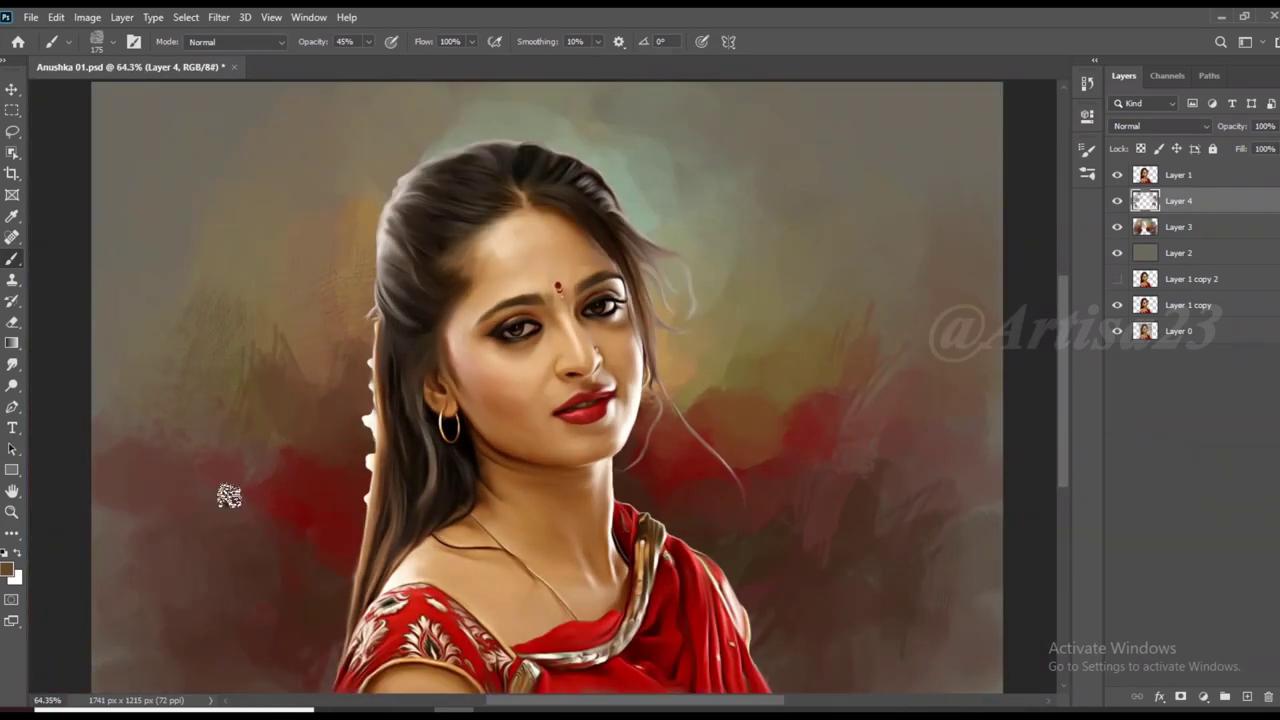
{"action": "scroll", "coordinate": [210, 484], "scroll_direction": "down", "scroll_amount": 1}
{"action": "scroll", "coordinate": [500, 500], "scroll_direction": "down", "scroll_amount": 1}
{"action": "left_click", "coordinate": [806, 523], "text": "alt"}
{"action": "scroll", "coordinate": [480, 380], "scroll_direction": "up", "scroll_amount": 1}
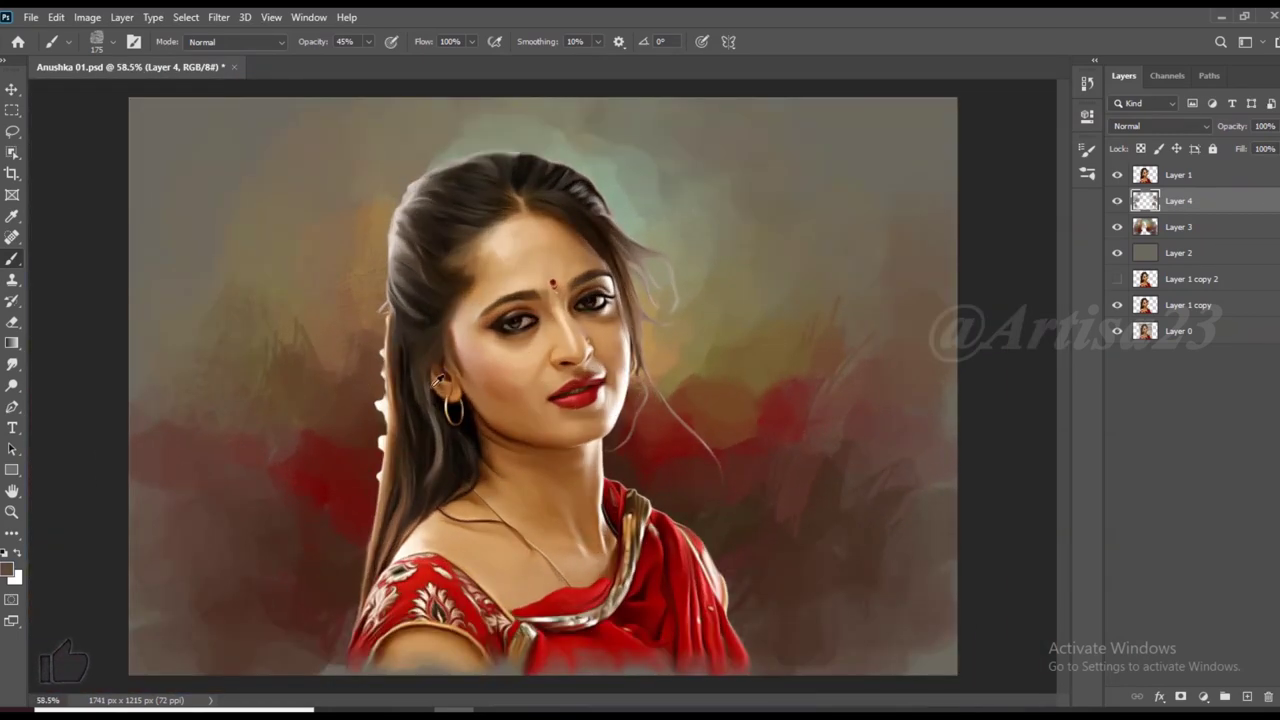
{"action": "scroll", "coordinate": [470, 360], "scroll_direction": "up", "scroll_amount": 1}
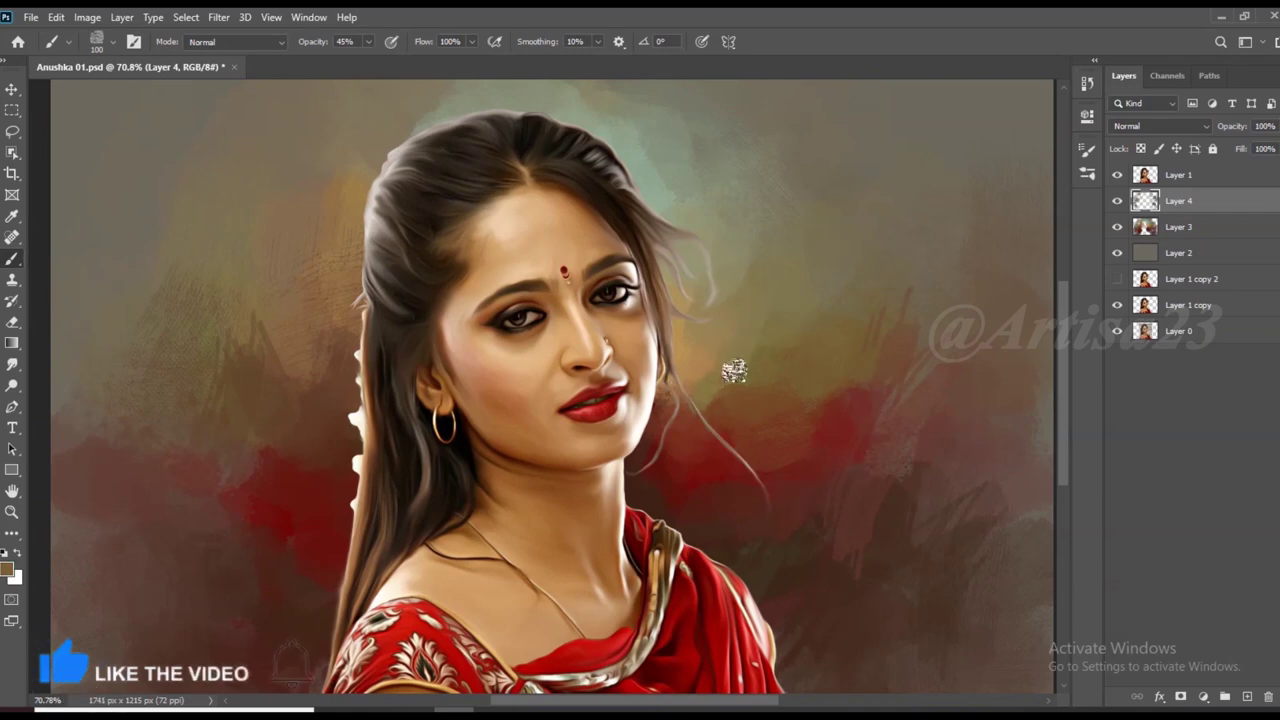
{"action": "scroll", "coordinate": [625, 402], "scroll_direction": "up", "scroll_amount": 1}
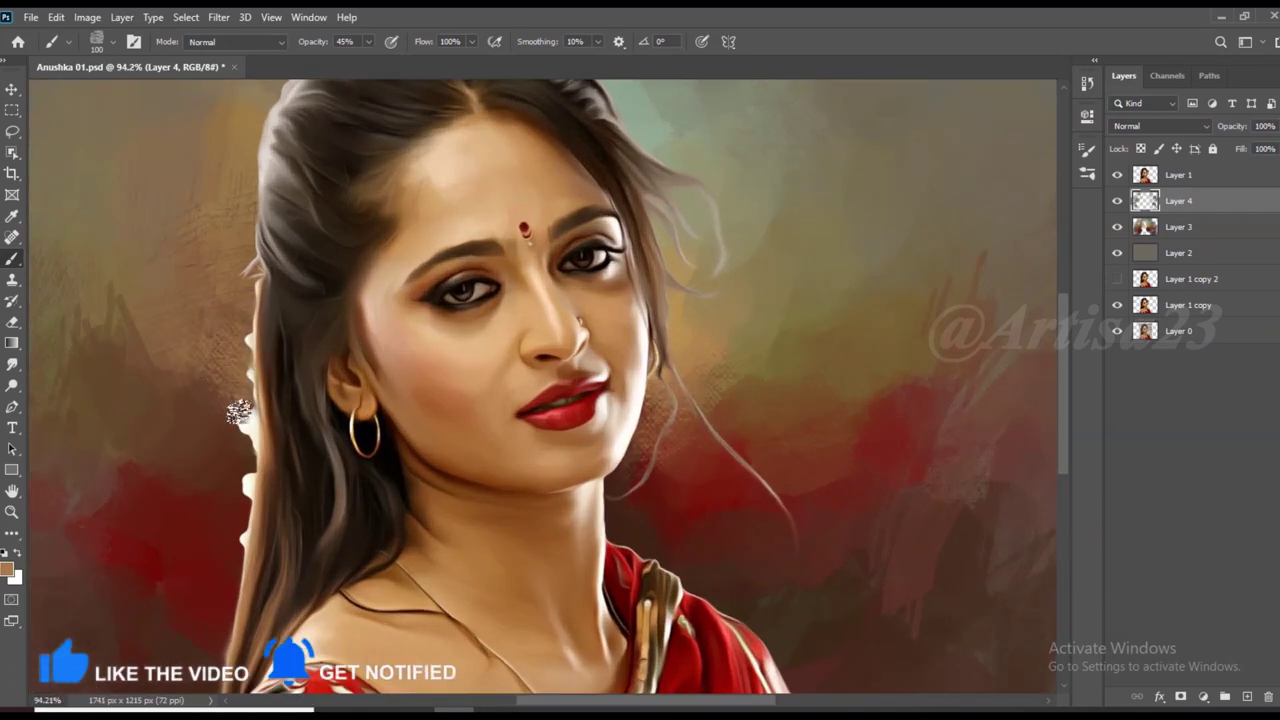
{"action": "scroll", "coordinate": [243, 414], "scroll_direction": "down", "scroll_amount": 1}
{"action": "scroll", "coordinate": [371, 428], "scroll_direction": "down", "scroll_amount": 2}
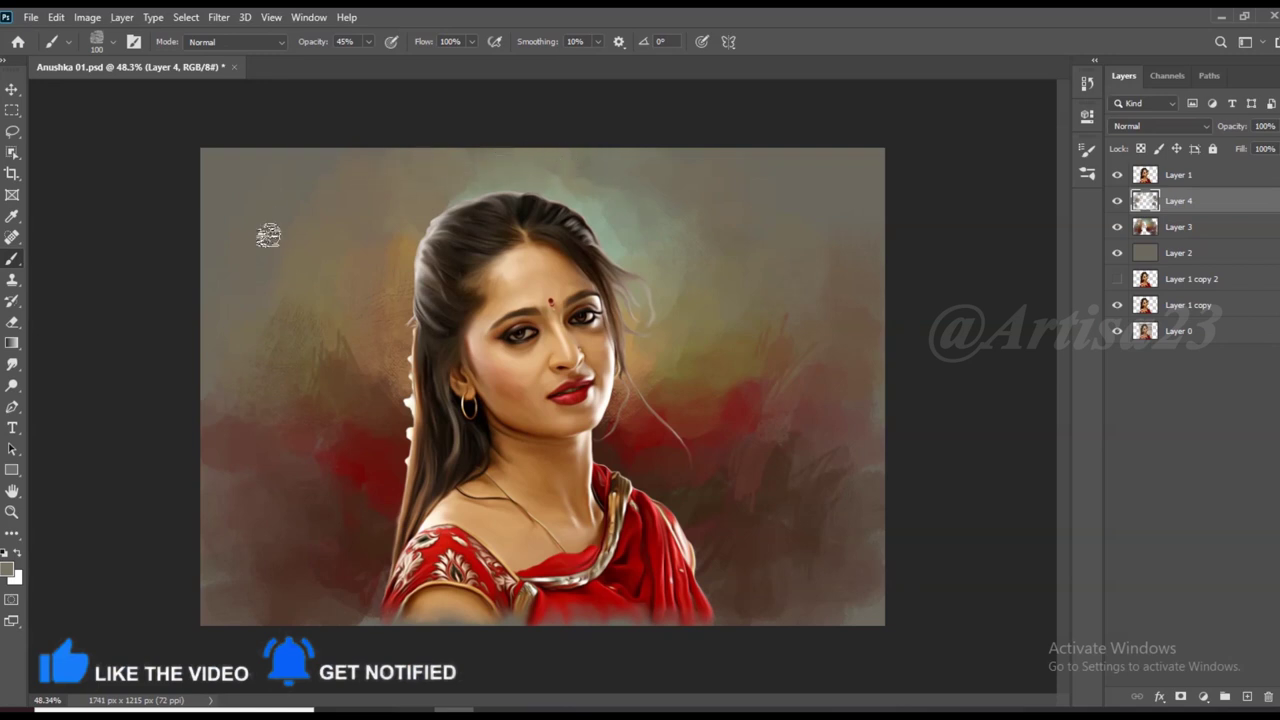
Add brown strokes sampled from the painting and save the document
{"action": "left_click", "coordinate": [289, 280], "text": "alt"}
{"action": "scroll", "coordinate": [806, 351], "scroll_direction": "up", "scroll_amount": 1}
{"action": "scroll", "coordinate": [731, 334], "scroll_direction": "down", "scroll_amount": 1}
{"action": "key", "text": "ctrl+s"}
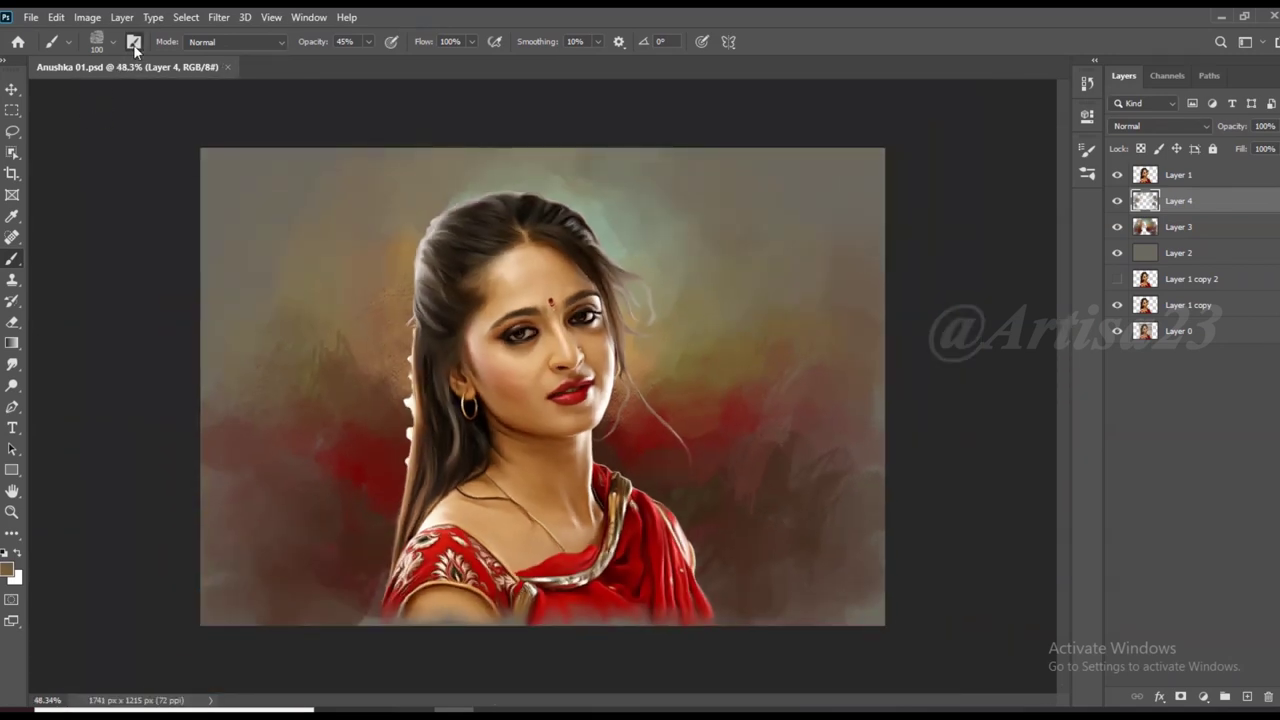
Paint soft dark backdrop streaks with the Sampled Brush #41 1 preset at 27% opacity
{"action": "left_click", "coordinate": [133, 42]}
{"action": "scroll", "coordinate": [965, 413], "scroll_direction": "up", "scroll_amount": 2}
{"action": "scroll", "coordinate": [965, 413], "scroll_direction": "up", "scroll_amount": 2}
{"action": "left_click", "coordinate": [965, 413]}
{"action": "scroll", "coordinate": [306, 399], "scroll_direction": "up", "scroll_amount": 1}
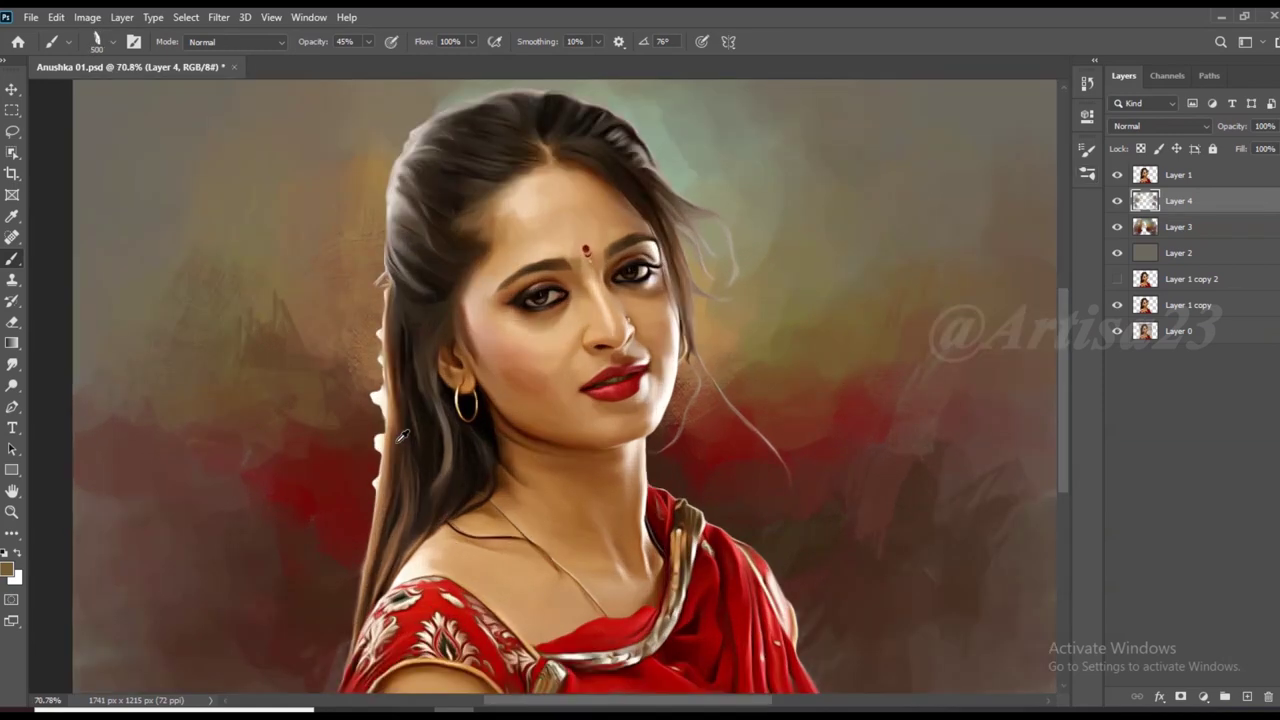
{"action": "scroll", "coordinate": [770, 430], "scroll_direction": "down", "scroll_amount": 2}
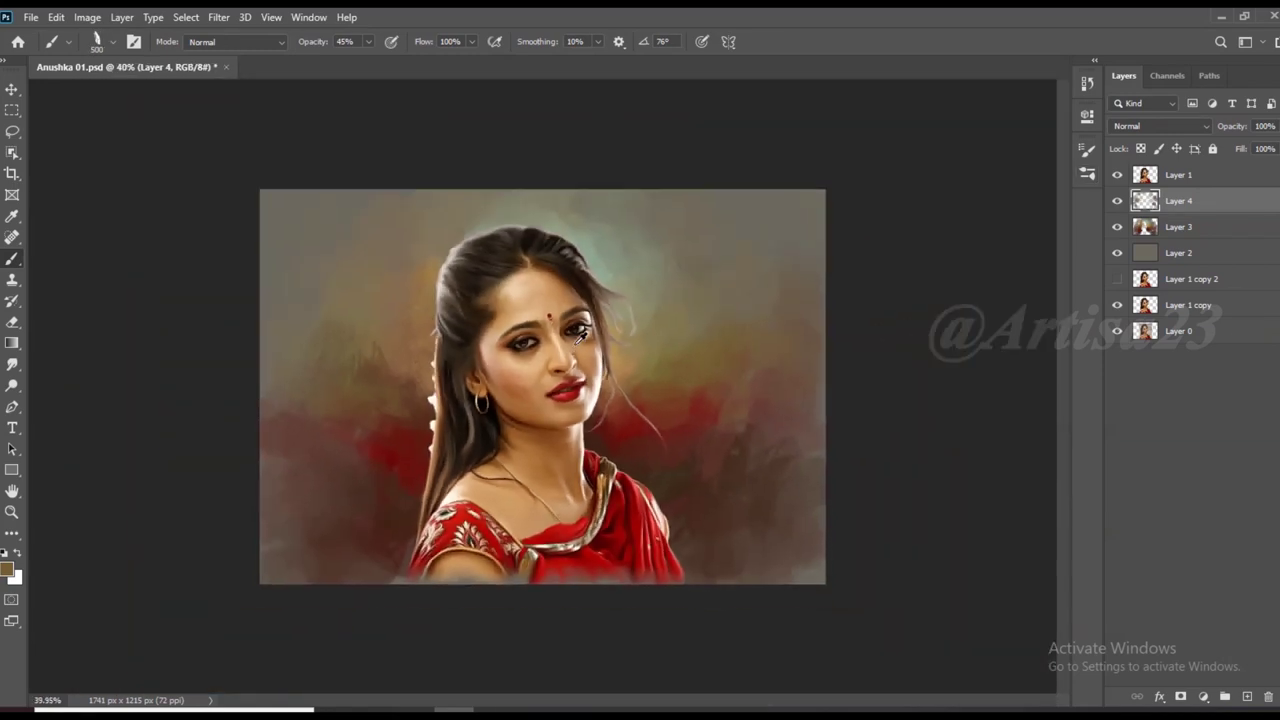
{"action": "scroll", "coordinate": [486, 323], "scroll_direction": "up", "scroll_amount": 2}
{"action": "scroll", "coordinate": [395, 190], "scroll_direction": "down", "scroll_amount": 1}
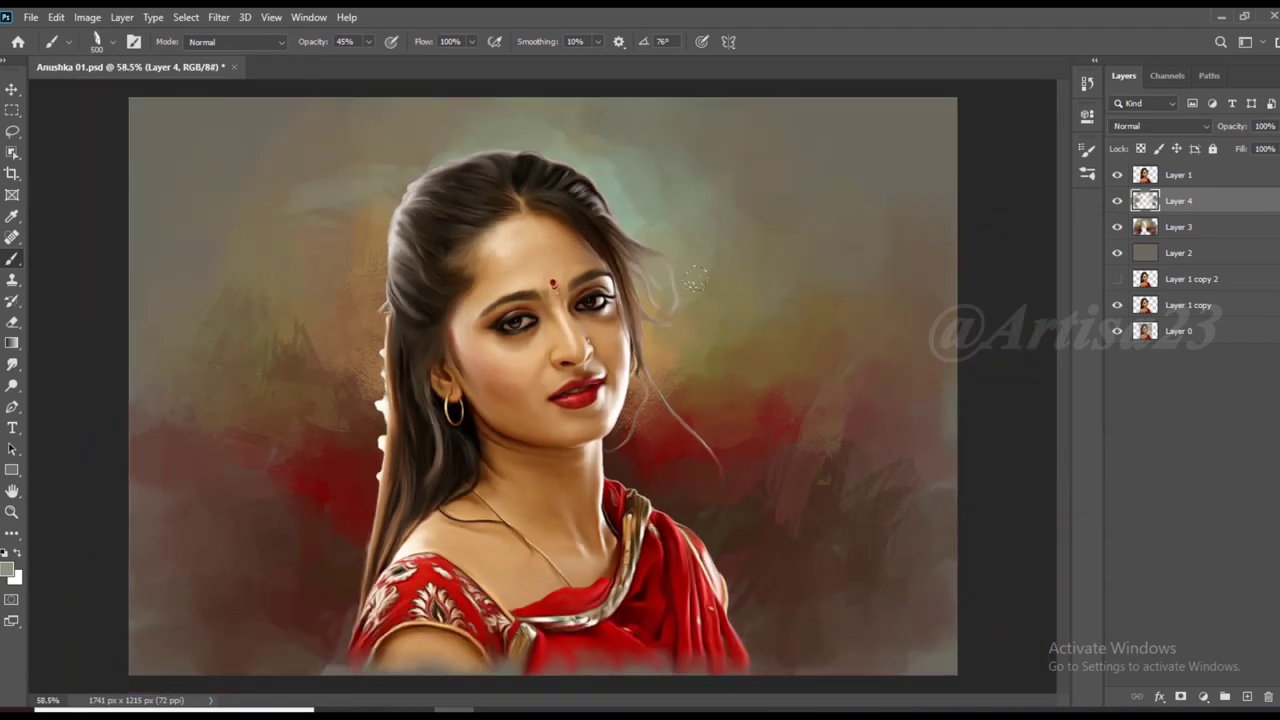
{"action": "left_click_drag", "start_coordinate": [368, 41], "coordinate": [350, 52]}
{"action": "scroll", "coordinate": [759, 406], "scroll_direction": "down", "scroll_amount": 1}
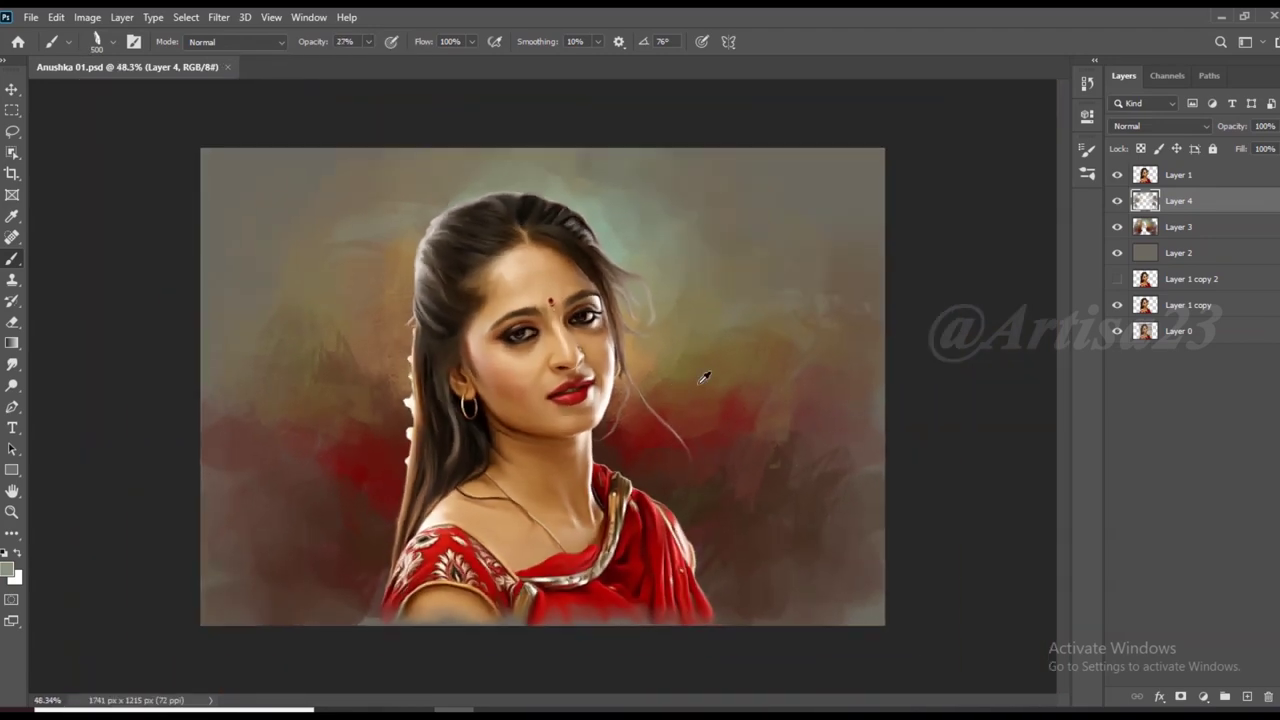
{"action": "scroll", "coordinate": [742, 430], "scroll_direction": "down", "scroll_amount": 1}
{"action": "scroll", "coordinate": [742, 430], "scroll_direction": "up", "scroll_amount": 1}
{"action": "scroll", "coordinate": [700, 380], "scroll_direction": "down", "scroll_amount": 1}
Switch to the Move tool and make Layer 1 the active layer
{"action": "key", "text": "v"}
{"action": "left_click", "coordinate": [682, 312]}
{"action": "scroll", "coordinate": [672, 344], "scroll_direction": "up", "scroll_amount": 1}
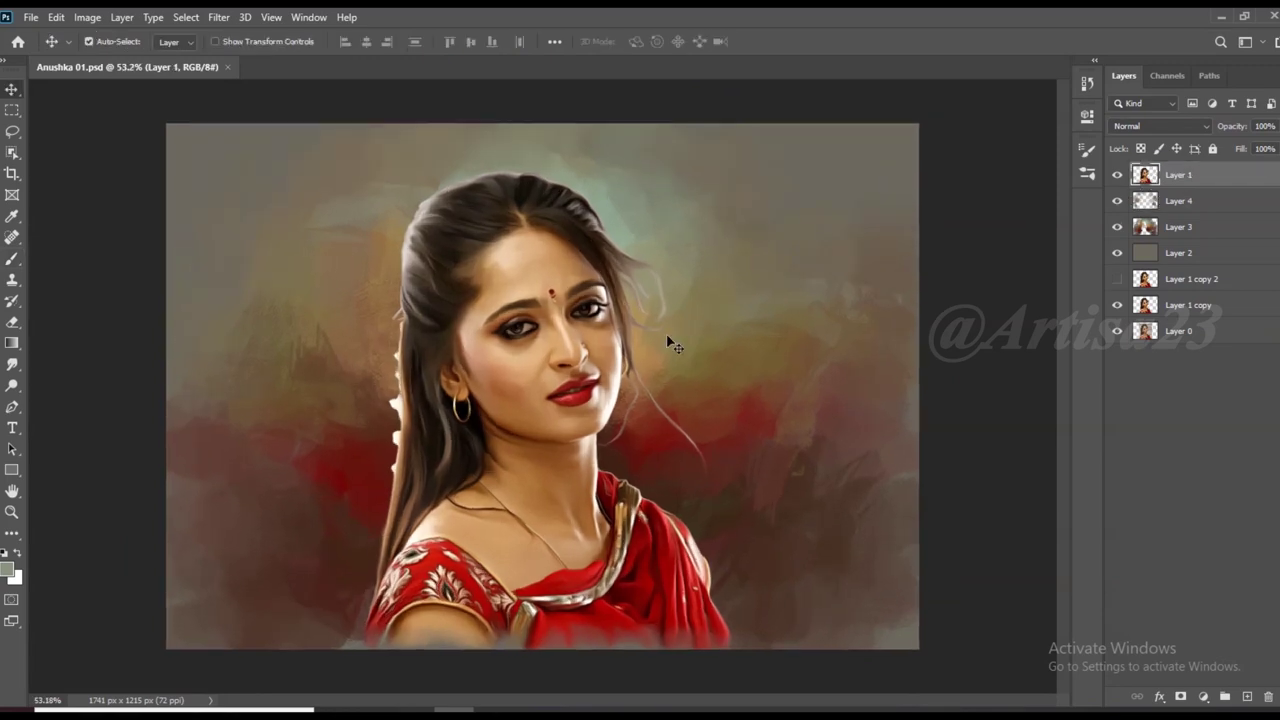
Create a new empty layer named Hair 1 above Layer 1
{"action": "scroll", "coordinate": [600, 365], "scroll_direction": "up", "scroll_amount": 1}
{"action": "scroll", "coordinate": [600, 365], "scroll_direction": "up", "scroll_amount": 1}
{"action": "scroll", "coordinate": [600, 365], "scroll_direction": "down", "scroll_amount": 1}
{"action": "key", "text": "ctrl+shift+alt+n"}
{"action": "type", "text": "Hair"}
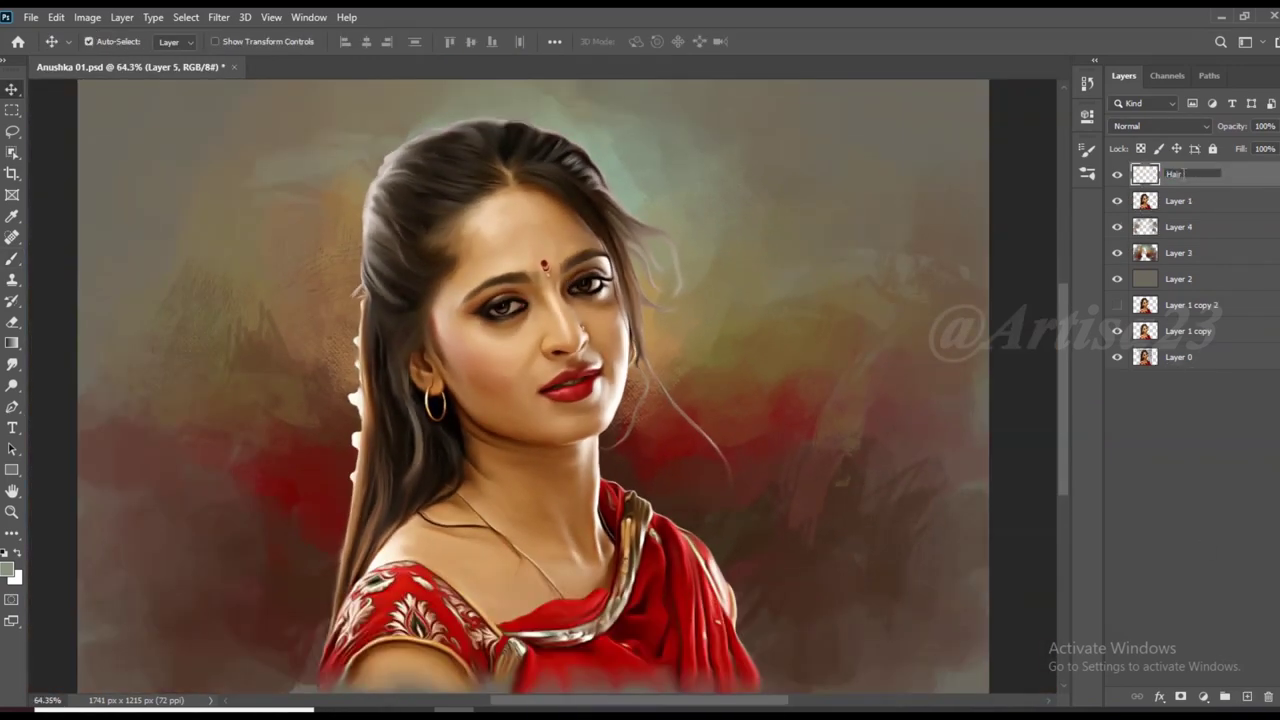
{"action": "type", "text": "1"}
{"action": "key", "text": "Return"}
Set up the Hard Round brush at 74% opacity and size 200
{"action": "scroll", "coordinate": [587, 312], "scroll_direction": "down", "scroll_amount": 1}
{"action": "scroll", "coordinate": [587, 312], "scroll_direction": "up", "scroll_amount": 2}
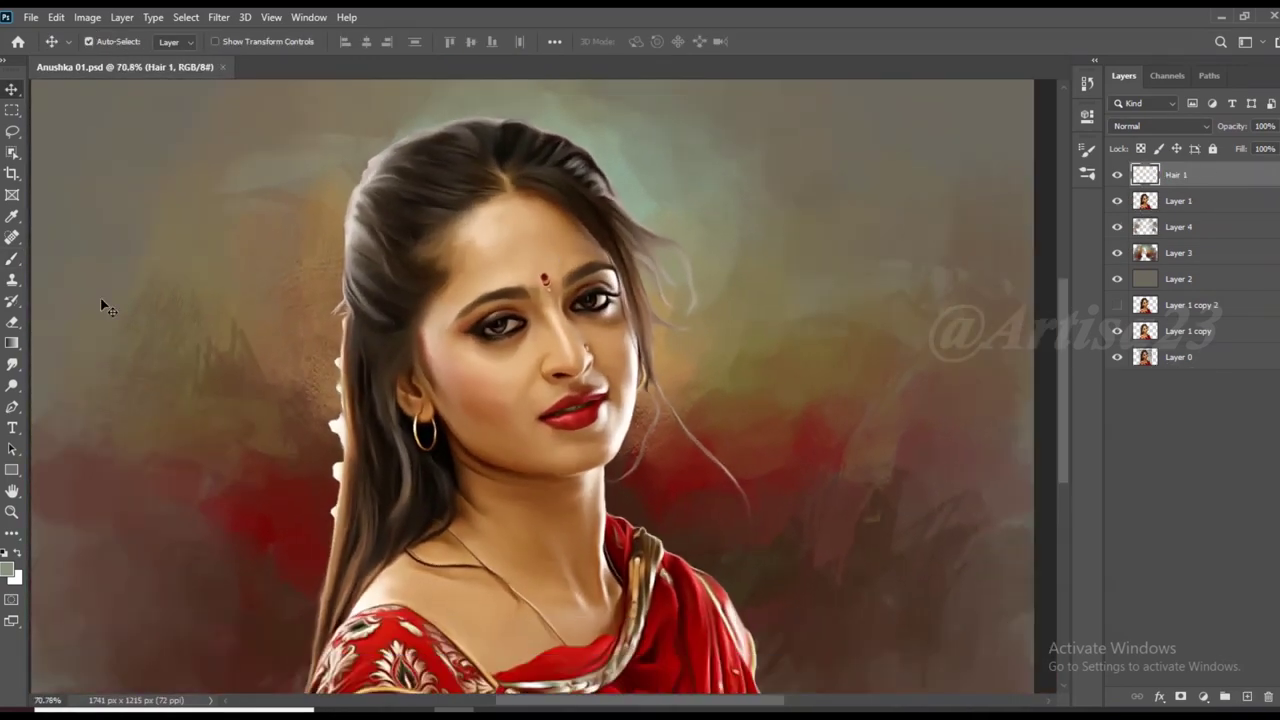
{"action": "key", "text": "b"}
{"action": "left_click", "coordinate": [134, 41]}
{"action": "left_click", "coordinate": [975, 262]}
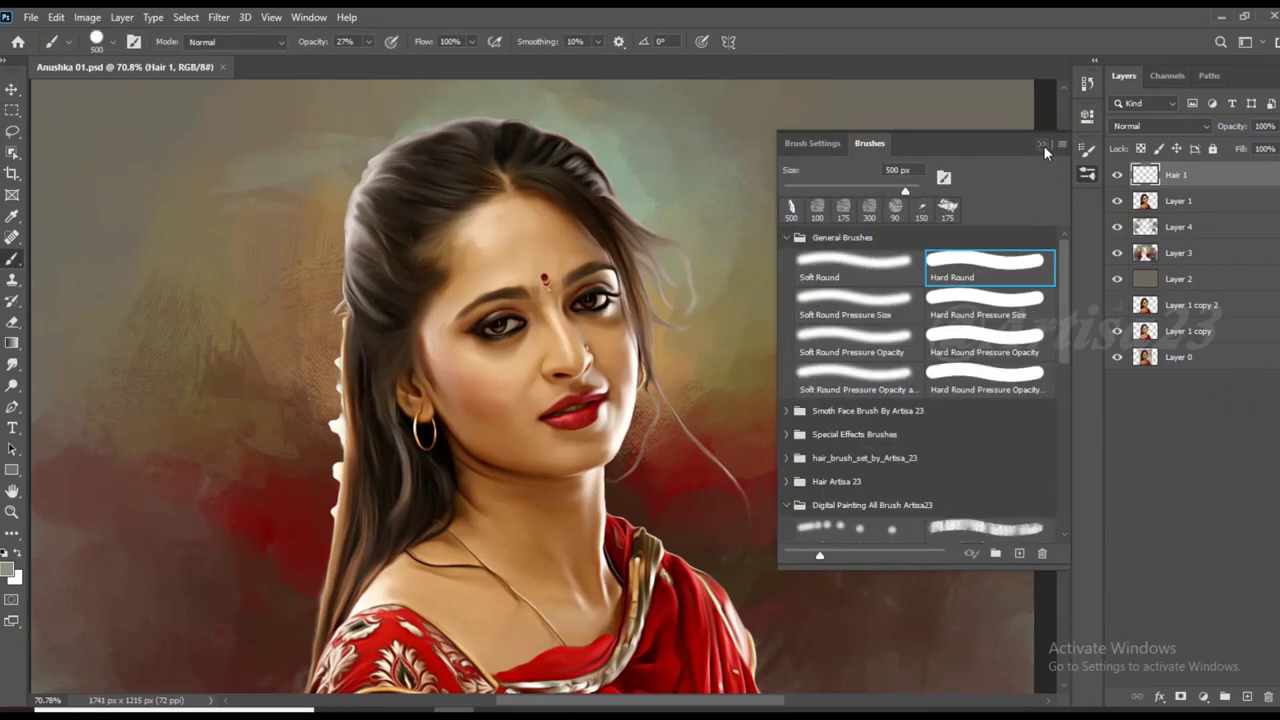
{"action": "left_click", "coordinate": [134, 41]}
{"action": "left_click", "coordinate": [368, 41]}
{"action": "left_click_drag", "start_coordinate": [398, 60], "coordinate": [405, 60]}
{"action": "key", "text": "bracketleft"}
{"action": "key", "text": "bracketleft"}
{"action": "key", "text": "bracketleft"}
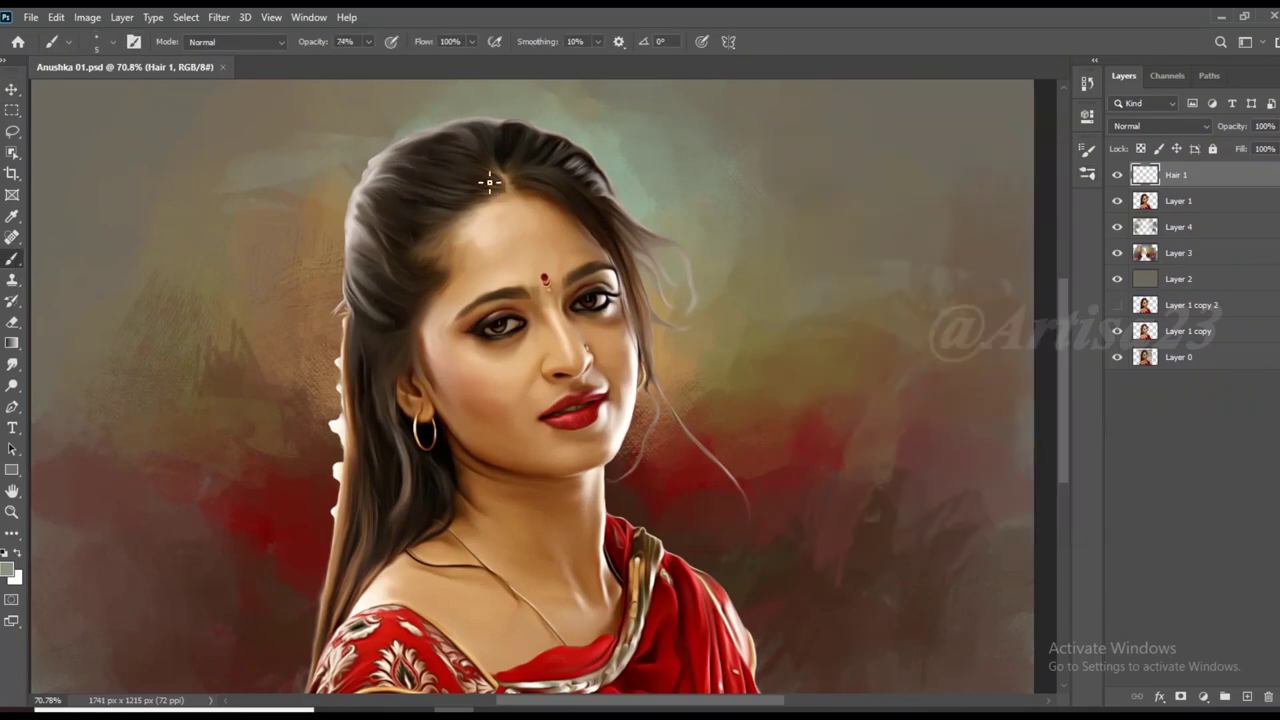
Set black as the paint colour and zoom in on the upper-left hair and parting
{"action": "key", "text": "d"}
{"action": "scroll", "coordinate": [460, 210], "scroll_direction": "up", "scroll_amount": 5}
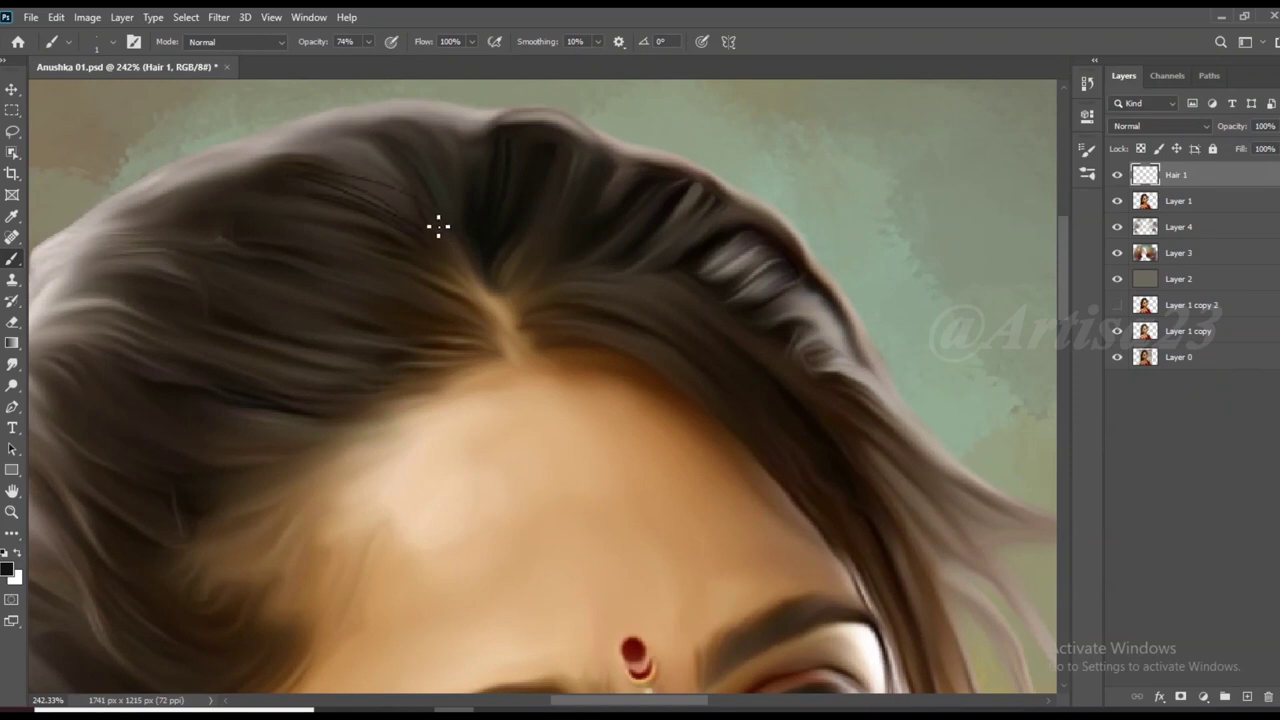
{"action": "scroll", "coordinate": [370, 148], "scroll_direction": "down", "scroll_amount": 2}
{"action": "key", "text": "ctrl+plus"}
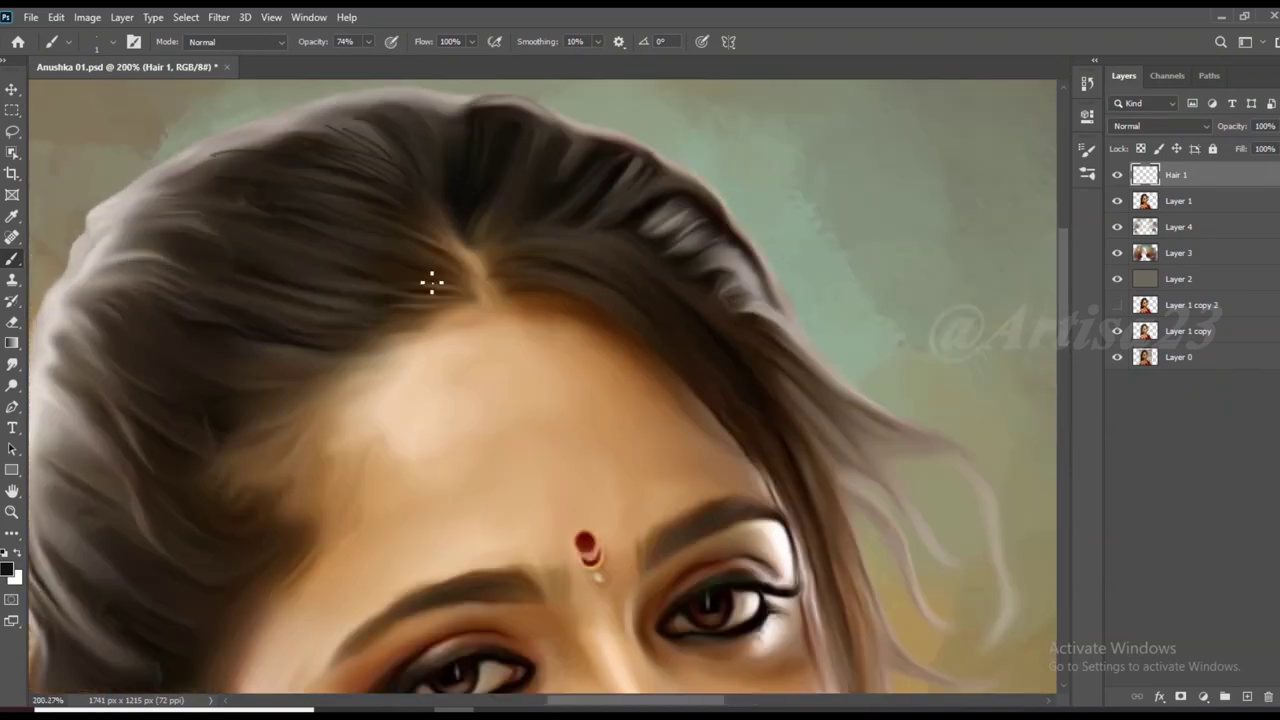
{"action": "scroll", "coordinate": [443, 275], "scroll_direction": "up", "scroll_amount": 2}
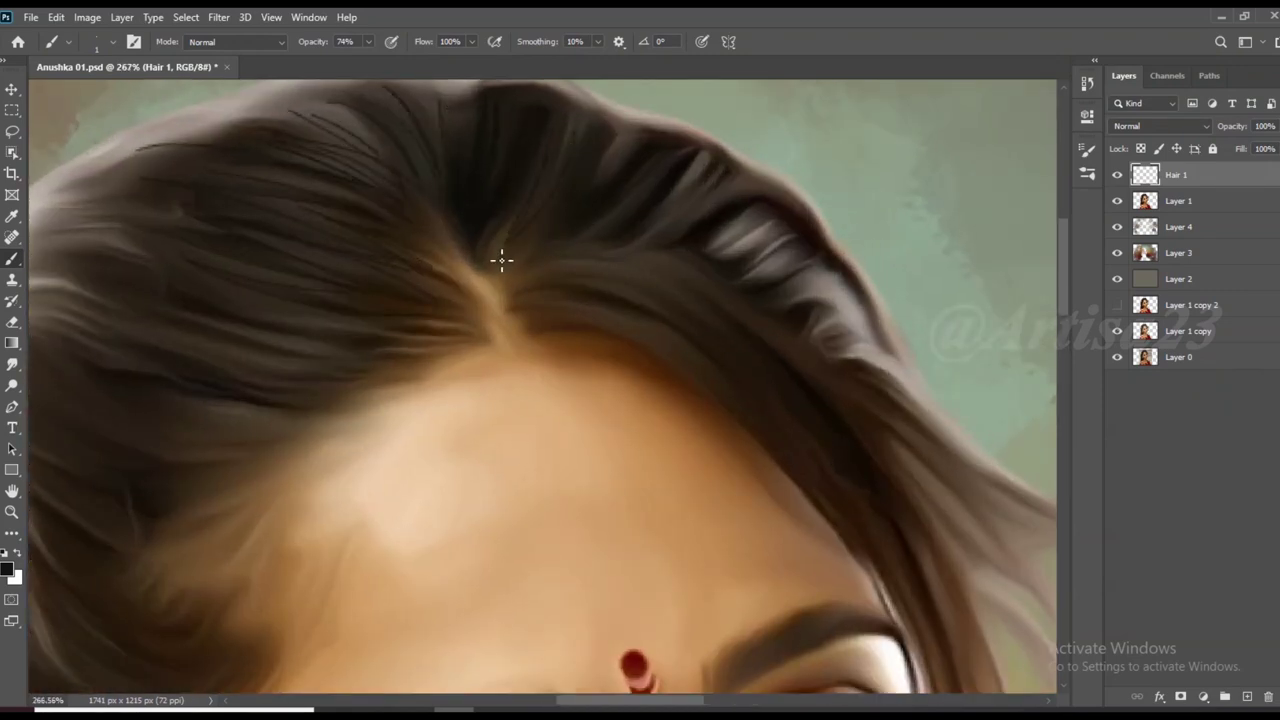
{"action": "scroll", "coordinate": [599, 287], "scroll_direction": "down", "scroll_amount": 1}
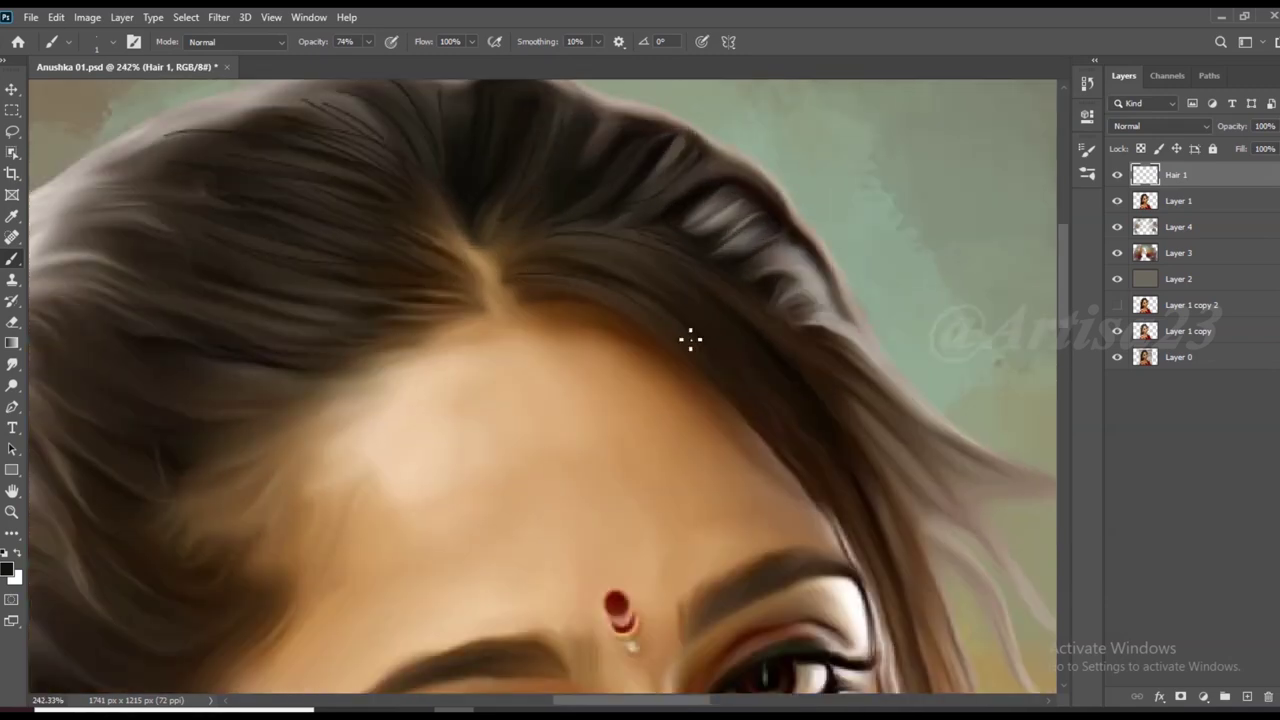
{"action": "scroll", "coordinate": [521, 318], "scroll_direction": "down", "scroll_amount": 1}
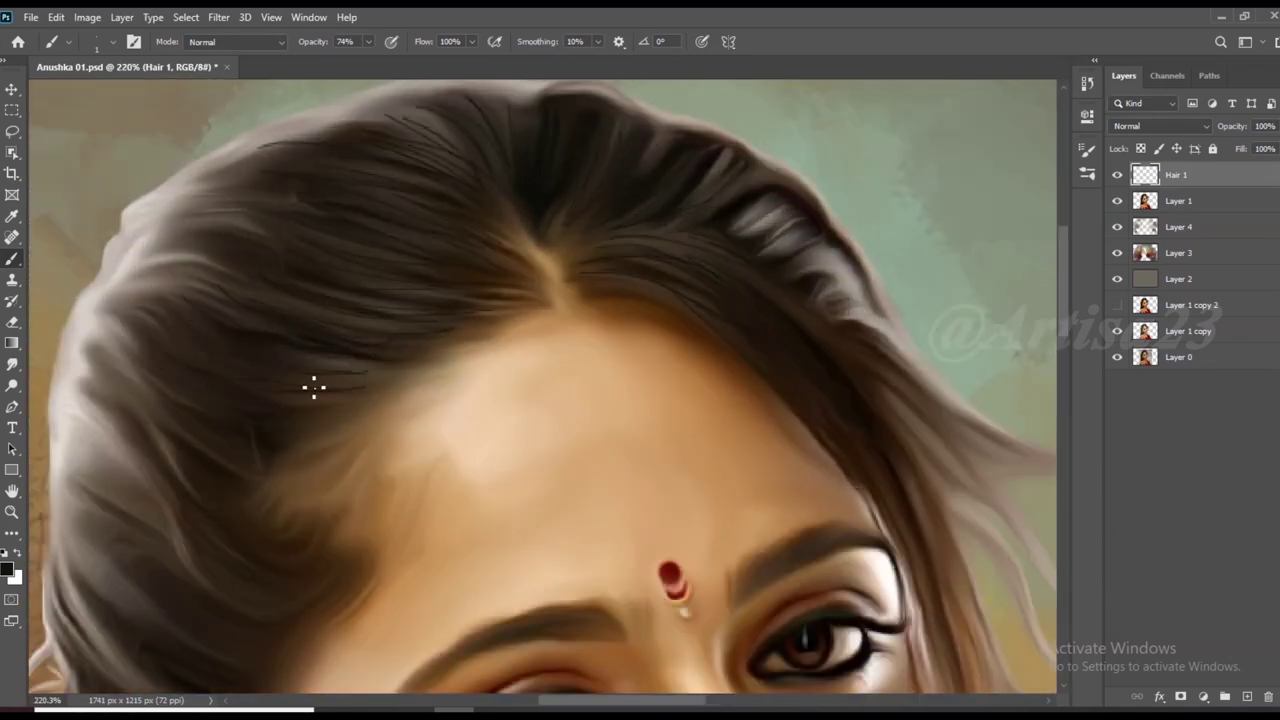
{"action": "key", "text": "h"}
{"action": "left_click_drag", "start_coordinate": [313, 388], "coordinate": [354, 316]}
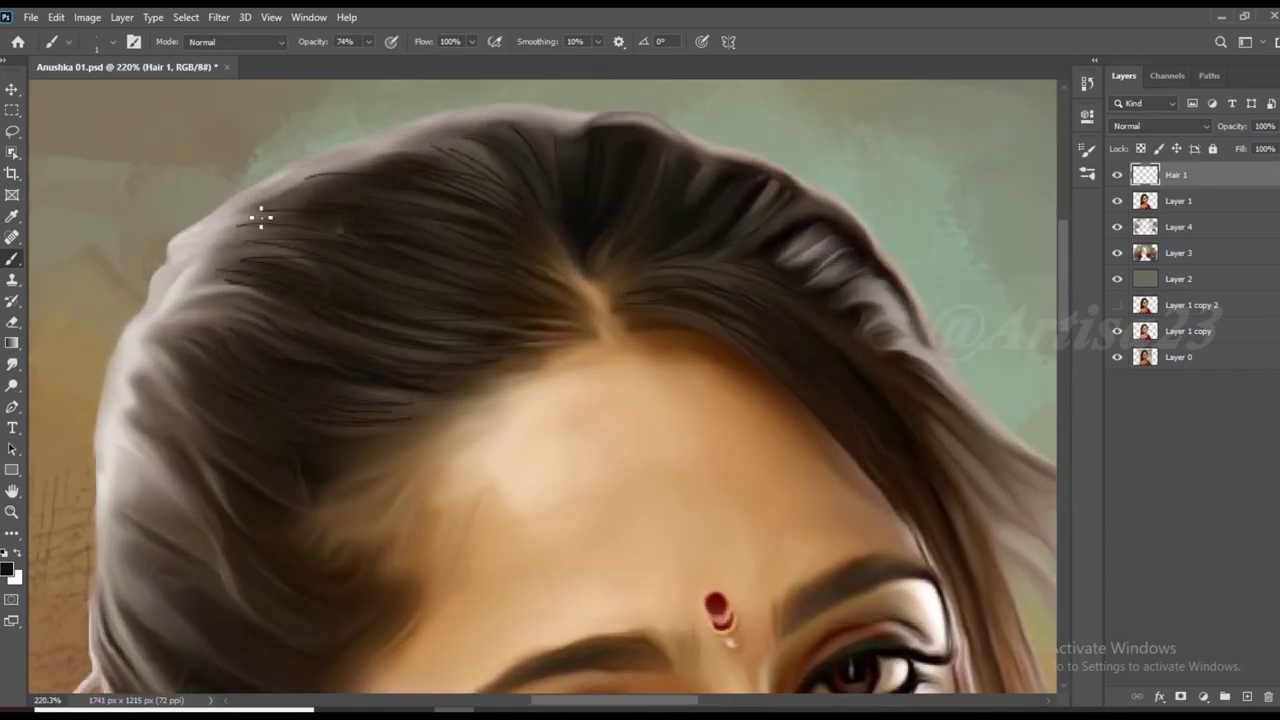
Paint thin dark hair strands along the parting and down toward the left temple
{"action": "scroll", "coordinate": [295, 214], "scroll_direction": "down", "scroll_amount": 3}
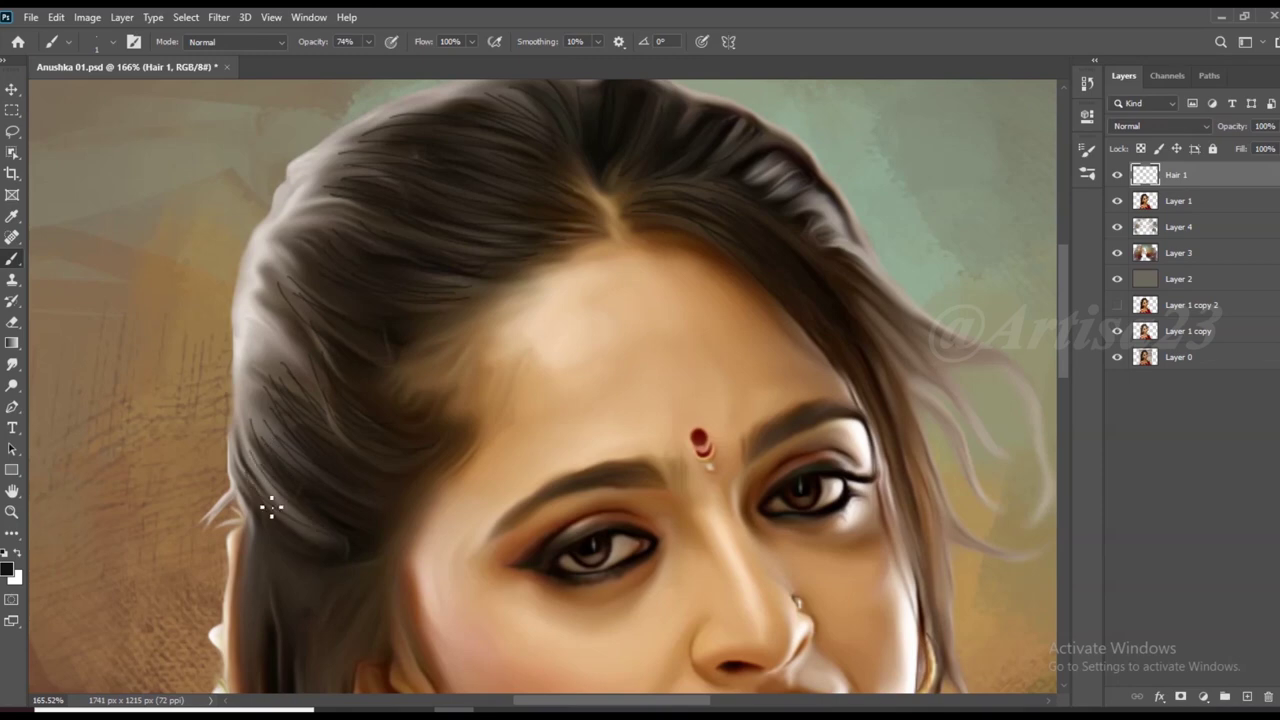
{"action": "scroll", "coordinate": [310, 555], "scroll_direction": "down", "scroll_amount": 2}
{"action": "scroll", "coordinate": [322, 407], "scroll_direction": "down", "scroll_amount": 2}
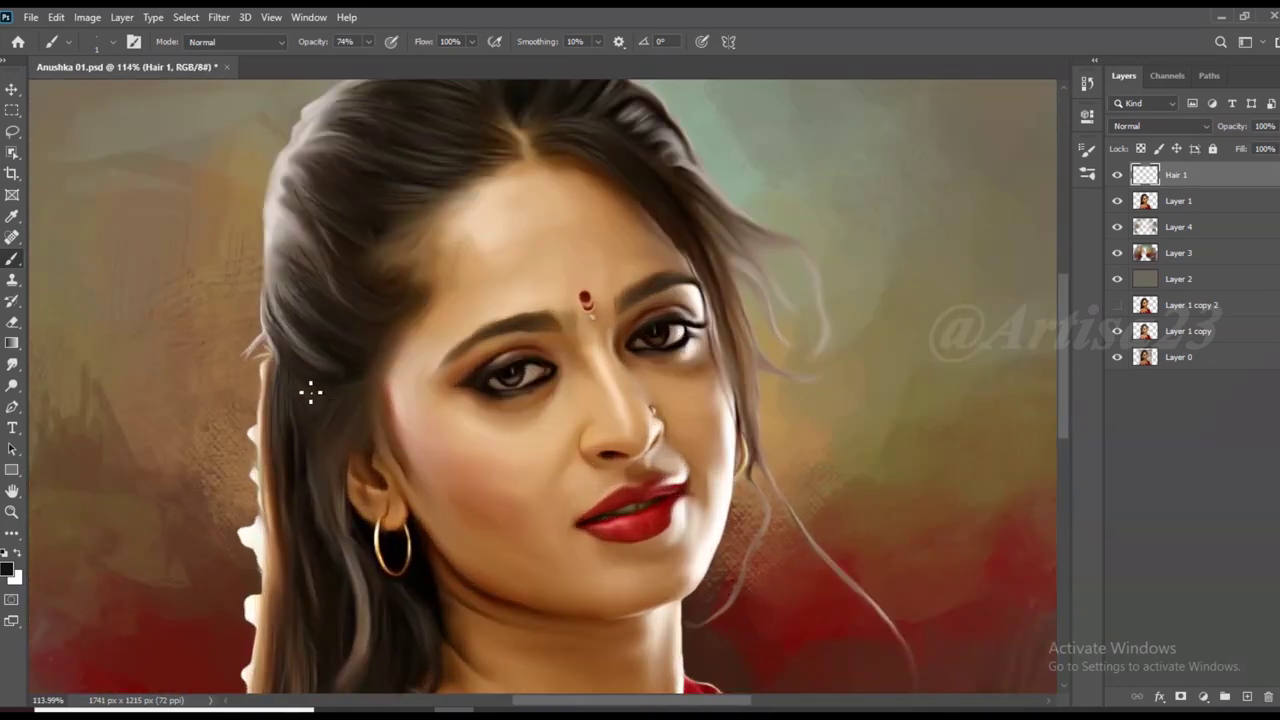
{"action": "scroll", "coordinate": [320, 514], "scroll_direction": "down", "scroll_amount": 2}
{"action": "scroll", "coordinate": [355, 512], "scroll_direction": "up", "scroll_amount": 3}
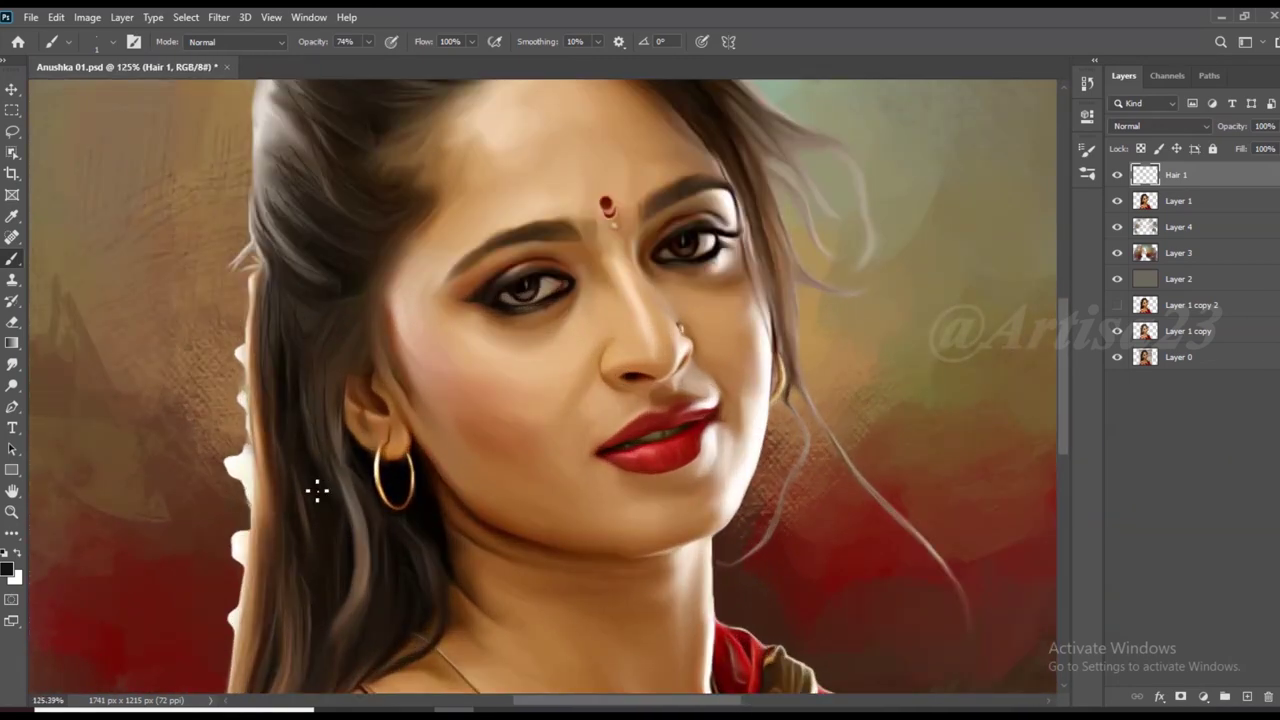
{"action": "scroll", "coordinate": [334, 253], "scroll_direction": "up", "scroll_amount": 2}
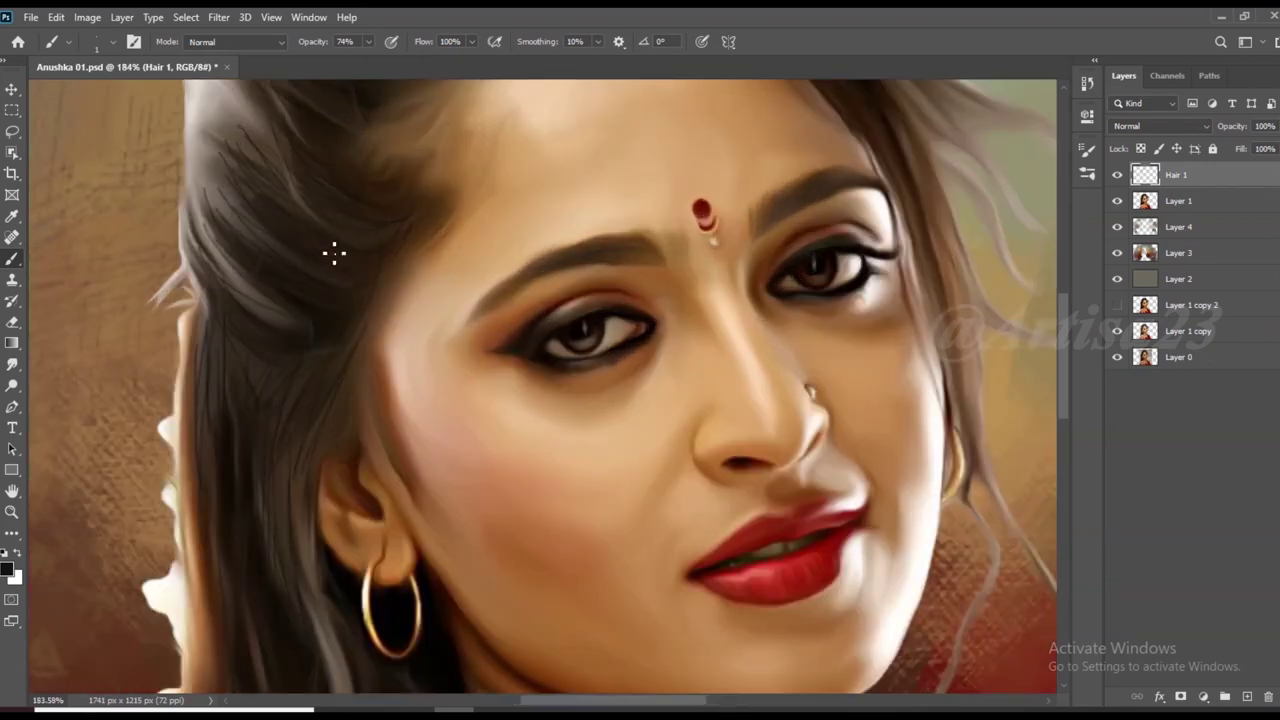
{"action": "scroll", "coordinate": [290, 227], "scroll_direction": "down", "scroll_amount": 2}
{"action": "scroll", "coordinate": [357, 308], "scroll_direction": "up", "scroll_amount": 4}
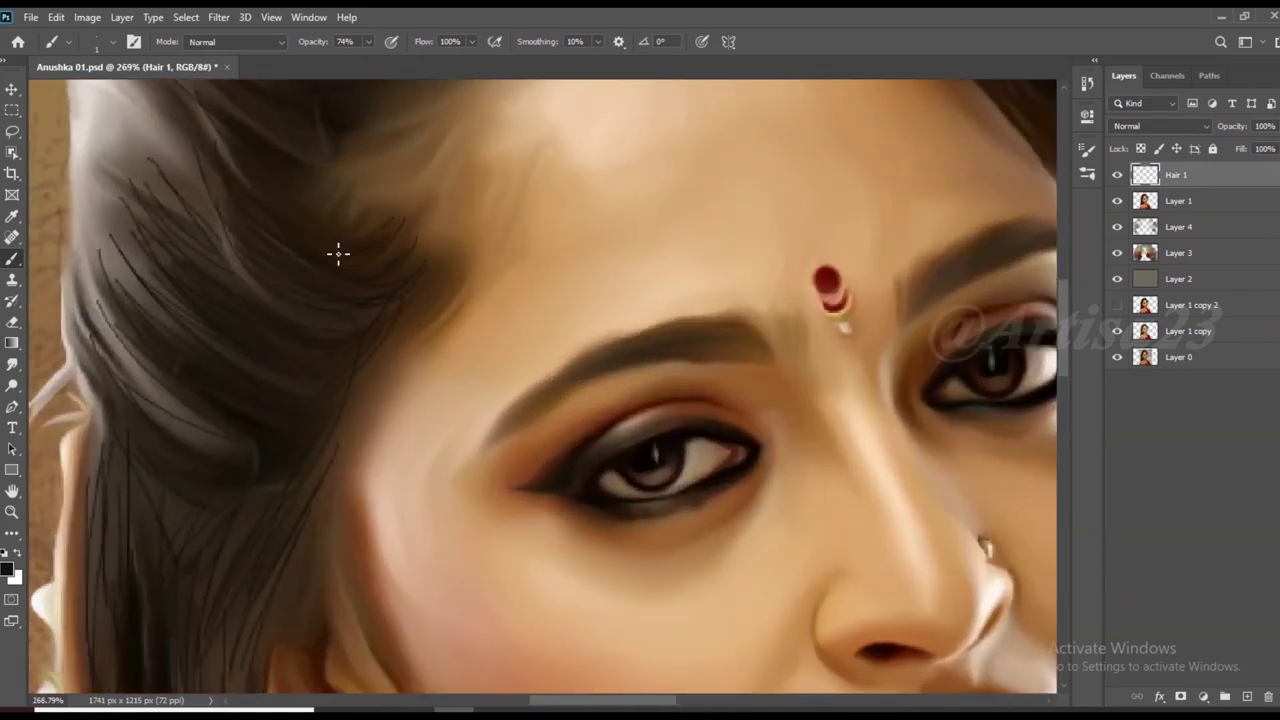
{"action": "scroll", "coordinate": [340, 240], "scroll_direction": "down", "scroll_amount": 2}
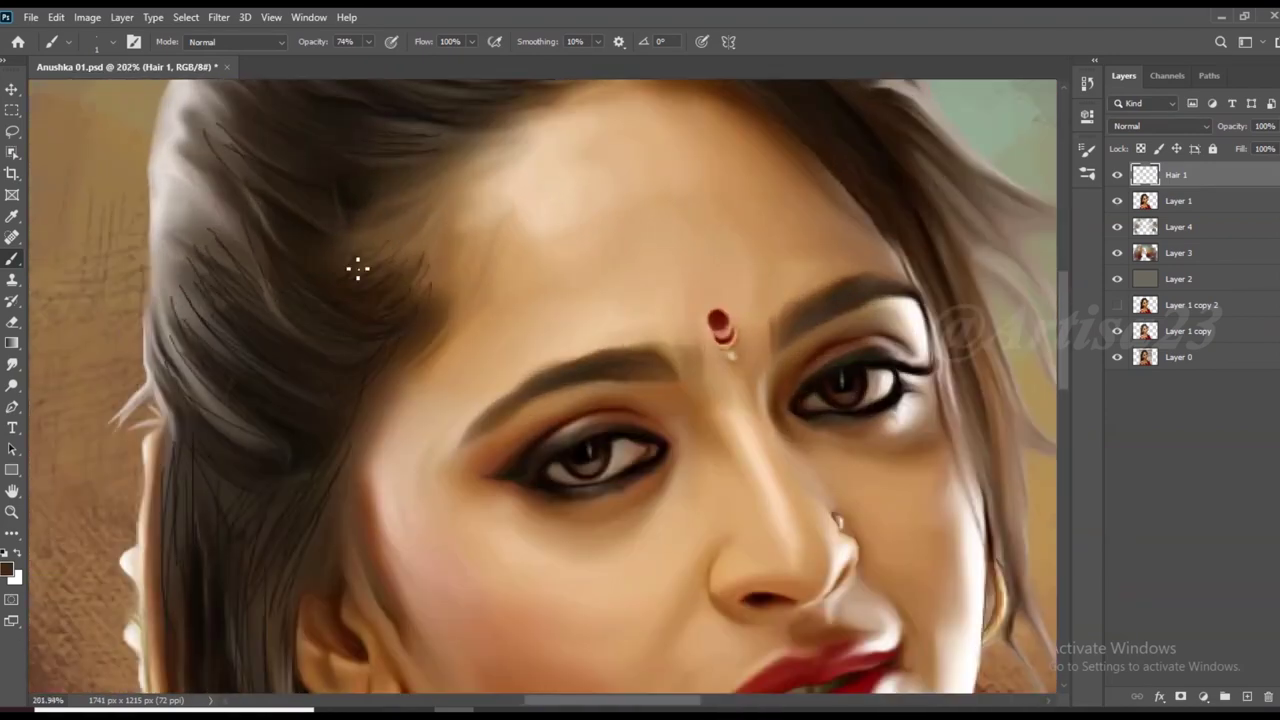
{"action": "scroll", "coordinate": [440, 283], "scroll_direction": "down", "scroll_amount": 1}
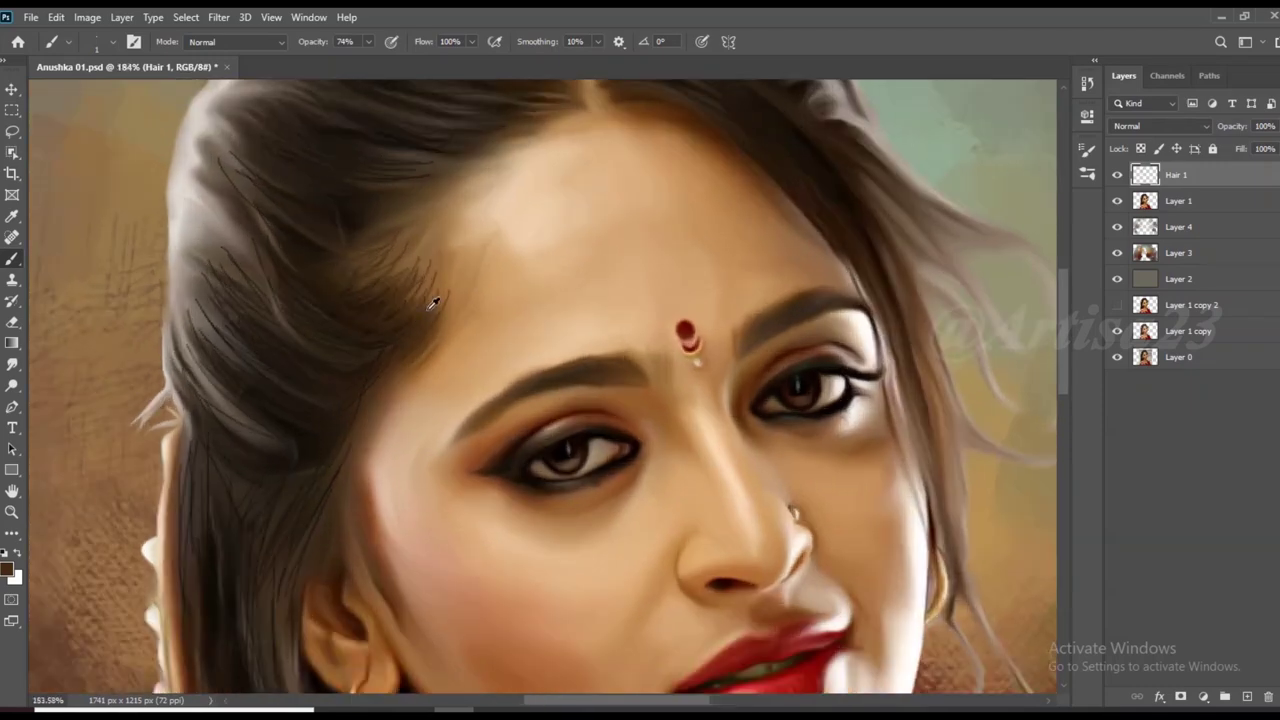
{"action": "scroll", "coordinate": [429, 280], "scroll_direction": "up", "scroll_amount": 2}
{"action": "scroll", "coordinate": [385, 397], "scroll_direction": "down", "scroll_amount": 2}
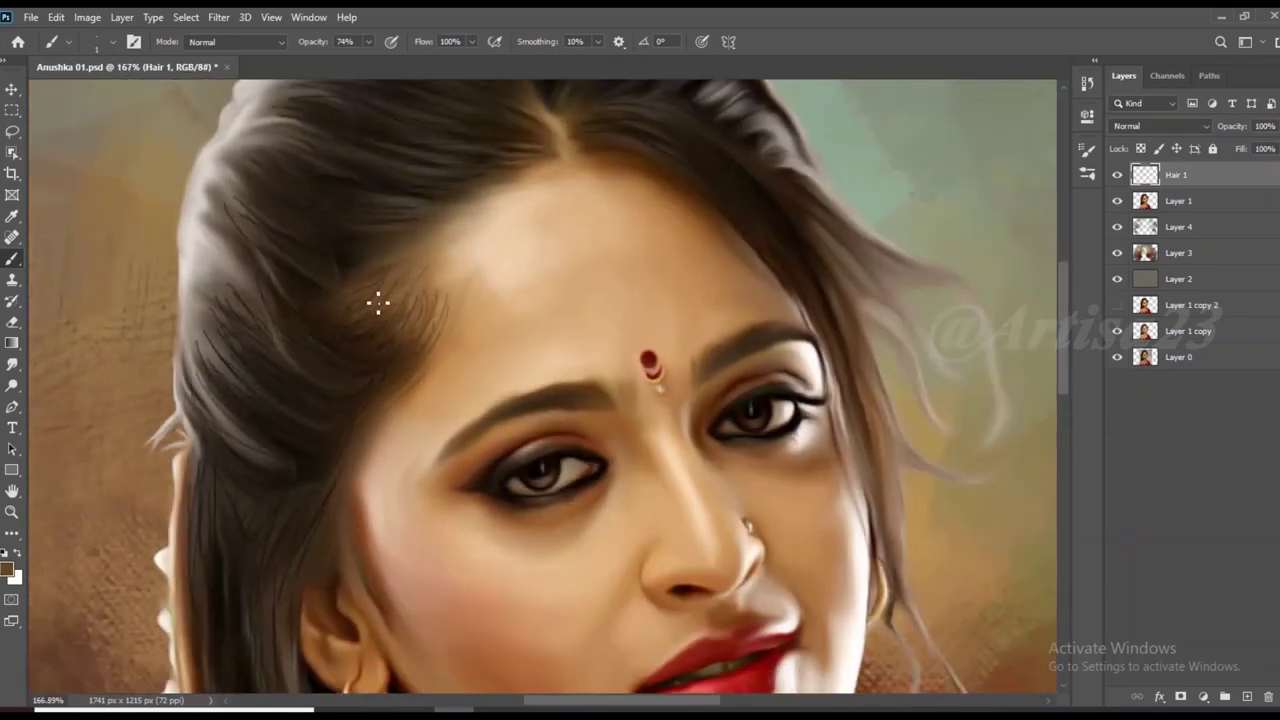
{"action": "scroll", "coordinate": [425, 260], "scroll_direction": "up", "scroll_amount": 2}
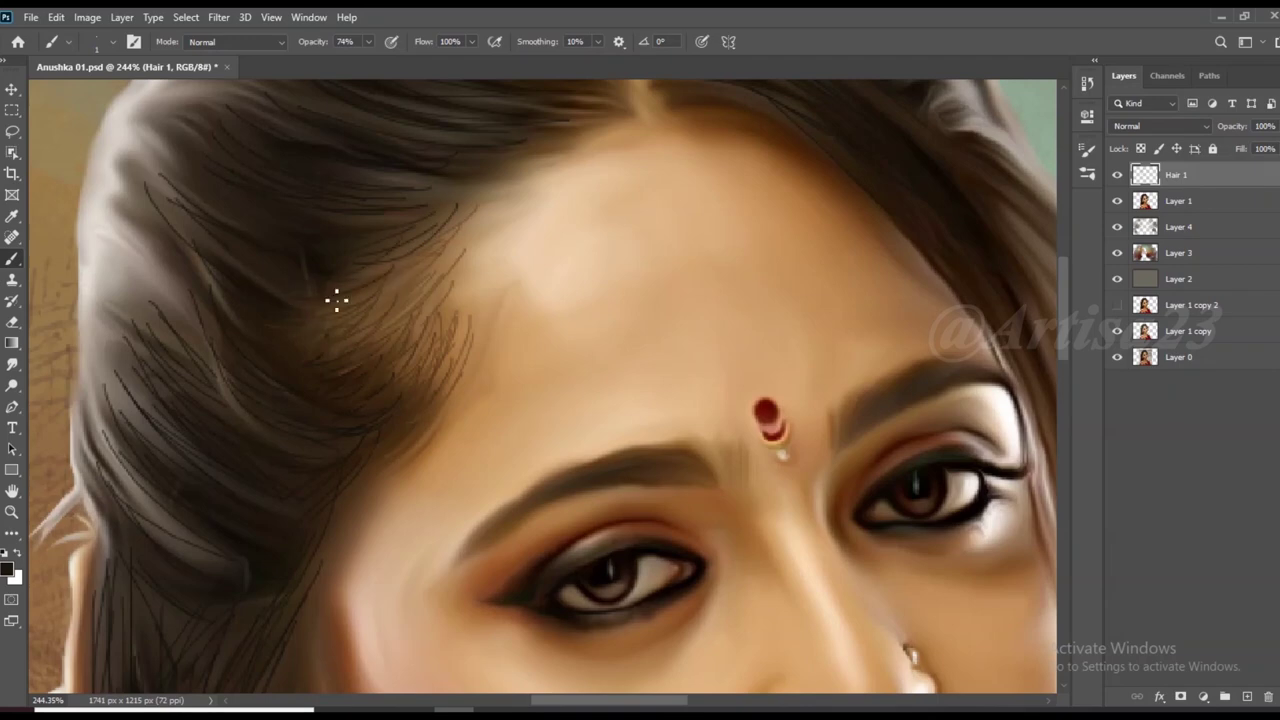
{"action": "scroll", "coordinate": [309, 336], "scroll_direction": "down", "scroll_amount": 2}
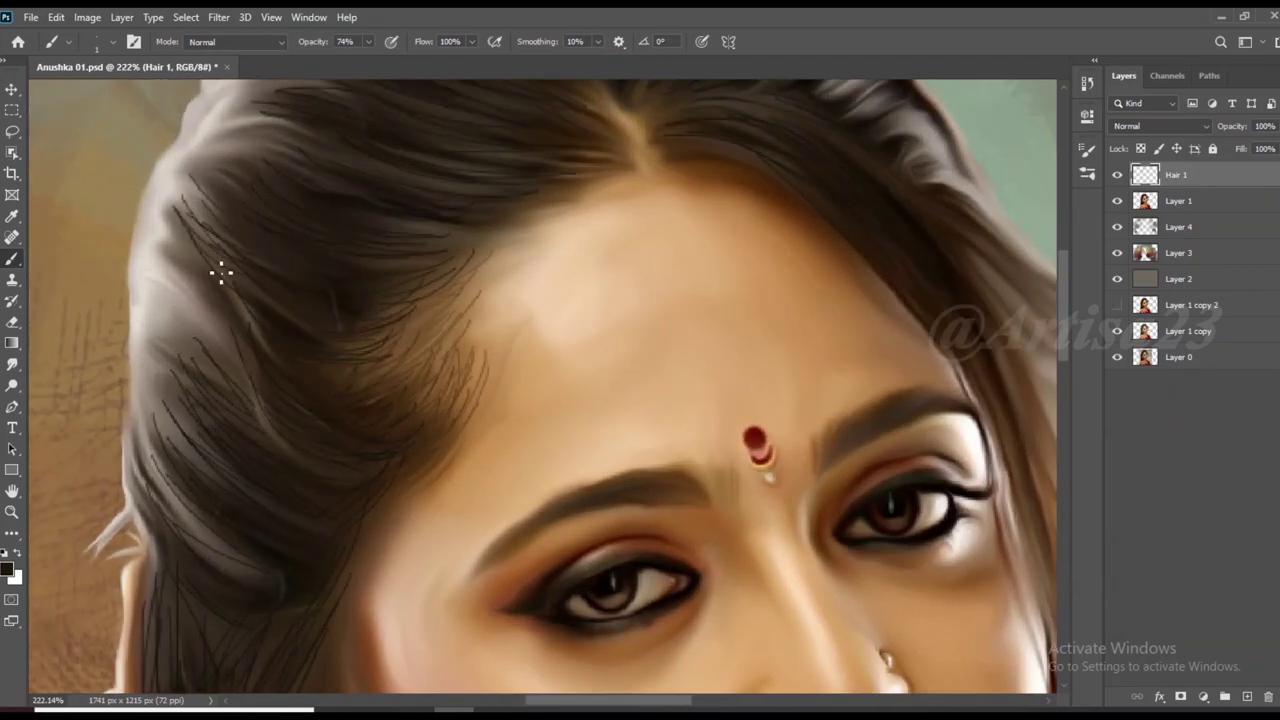
{"action": "scroll", "coordinate": [330, 290], "scroll_direction": "down", "scroll_amount": 1}
{"action": "scroll", "coordinate": [274, 412], "scroll_direction": "down", "scroll_amount": 3}
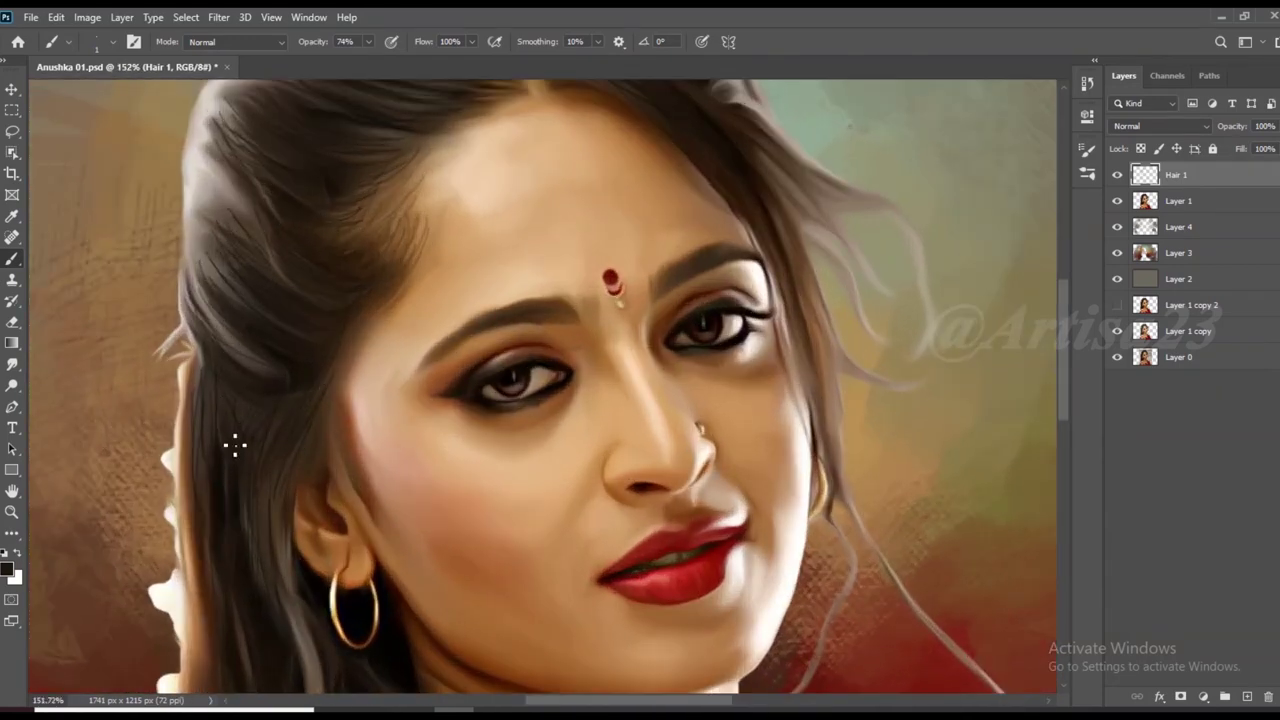
{"action": "scroll", "coordinate": [245, 476], "scroll_direction": "down", "scroll_amount": 1}
{"action": "scroll", "coordinate": [277, 384], "scroll_direction": "down", "scroll_amount": 3}
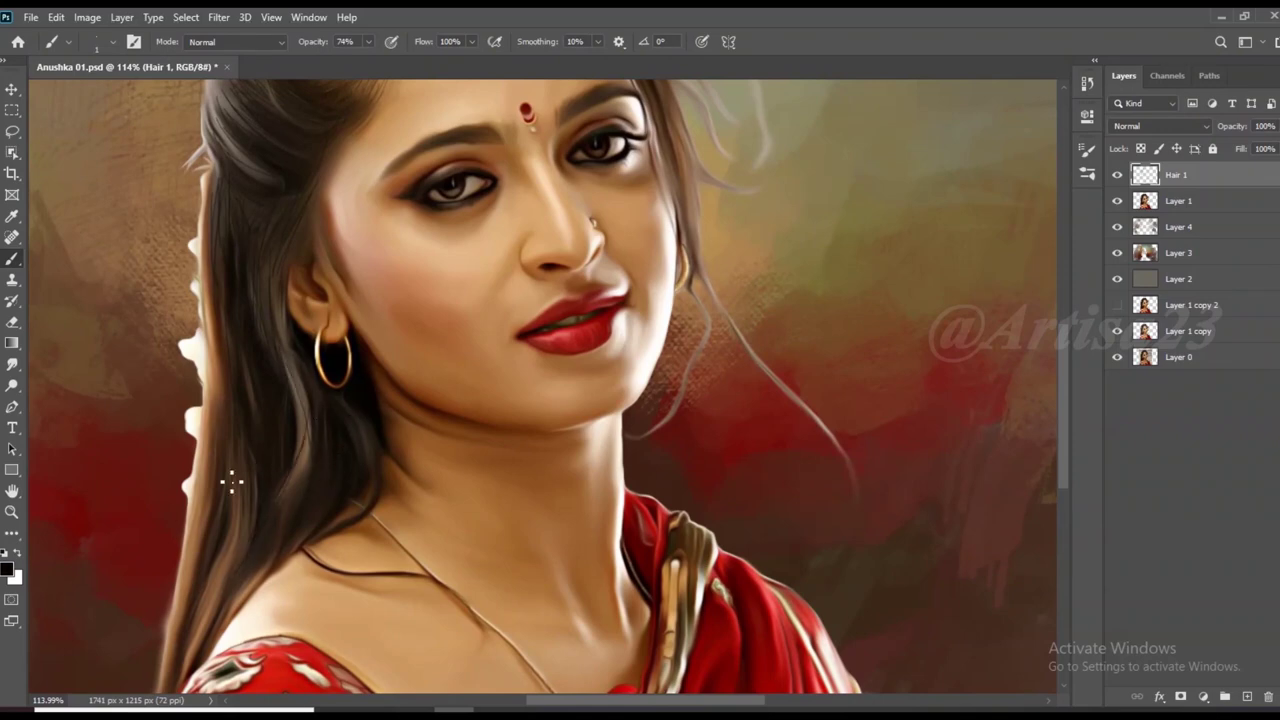
{"action": "scroll", "coordinate": [230, 568], "scroll_direction": "down", "scroll_amount": 2}
{"action": "scroll", "coordinate": [243, 423], "scroll_direction": "down", "scroll_amount": 2}
{"action": "scroll", "coordinate": [400, 300], "scroll_direction": "up", "scroll_amount": 1}
{"action": "scroll", "coordinate": [469, 172], "scroll_direction": "up", "scroll_amount": 2}
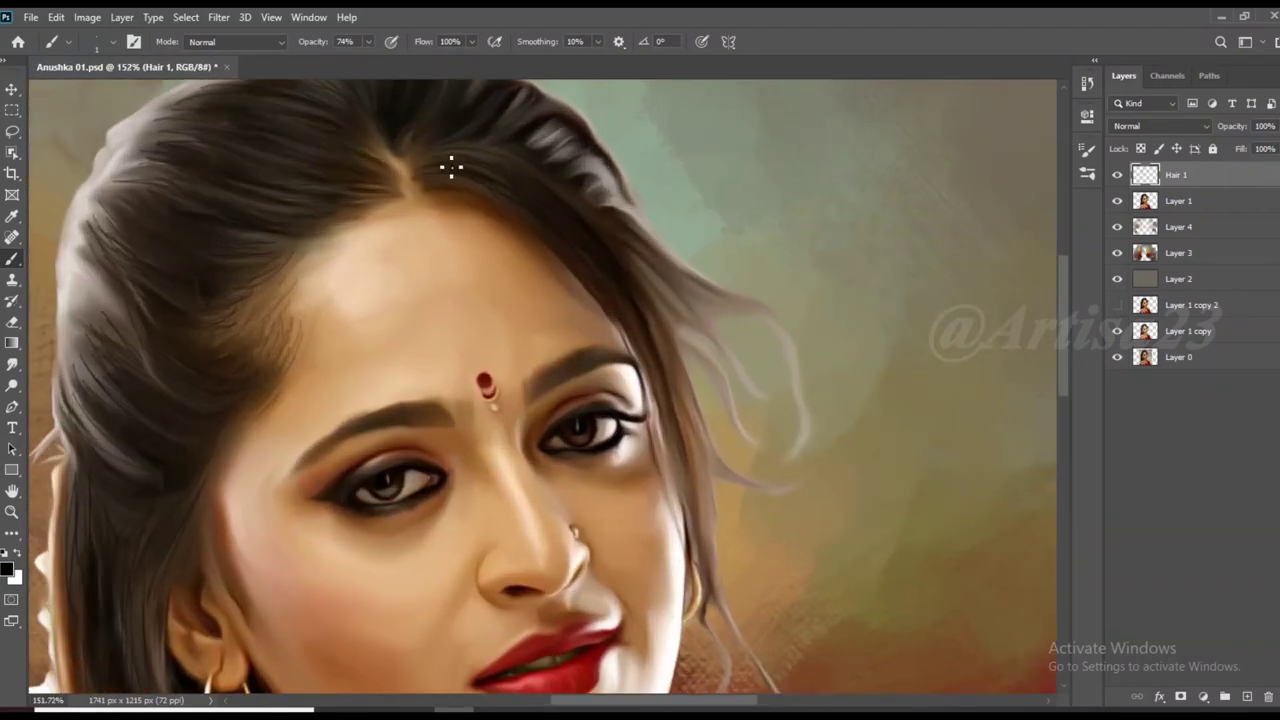
{"action": "mouse_move", "coordinate": [694, 389]}
{"action": "left_mouse_down"}
{"action": "mouse_move", "coordinate": [689, 449]}
{"action": "mouse_move", "coordinate": [716, 566]}
{"action": "left_mouse_up"}
{"action": "scroll", "coordinate": [700, 500], "scroll_direction": "down", "scroll_amount": 2}
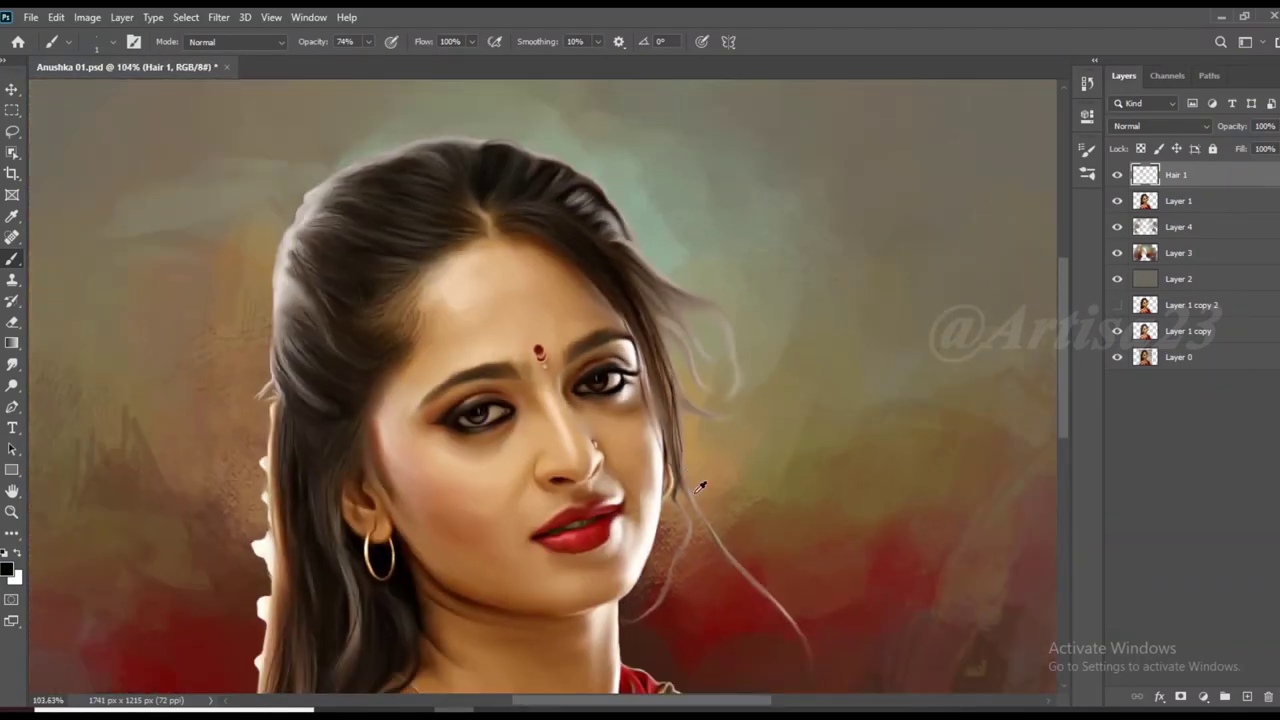
{"action": "scroll", "coordinate": [680, 420], "scroll_direction": "up", "scroll_amount": 1}
{"action": "left_click_drag", "start_coordinate": [672, 383], "coordinate": [681, 471]}
{"action": "scroll", "coordinate": [667, 371], "scroll_direction": "up", "scroll_amount": 2}
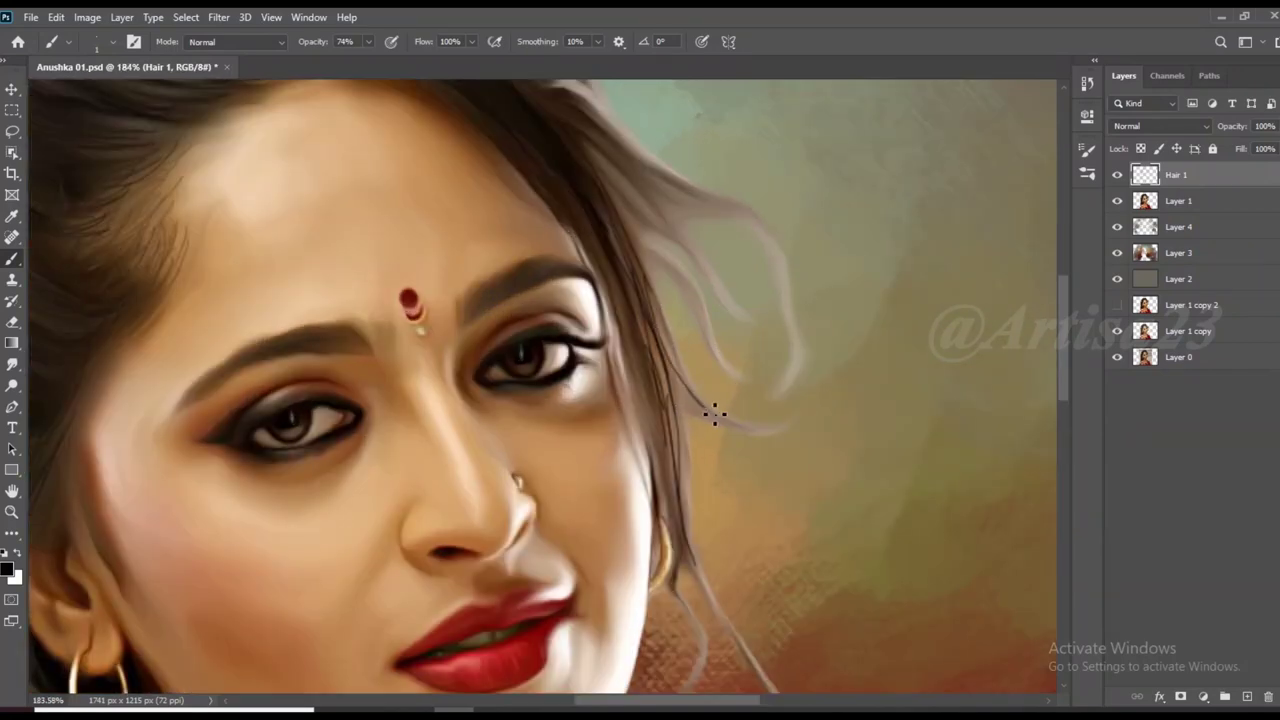
{"action": "scroll", "coordinate": [650, 375], "scroll_direction": "down", "scroll_amount": 2}
{"action": "scroll", "coordinate": [620, 378], "scroll_direction": "up", "scroll_amount": 1}
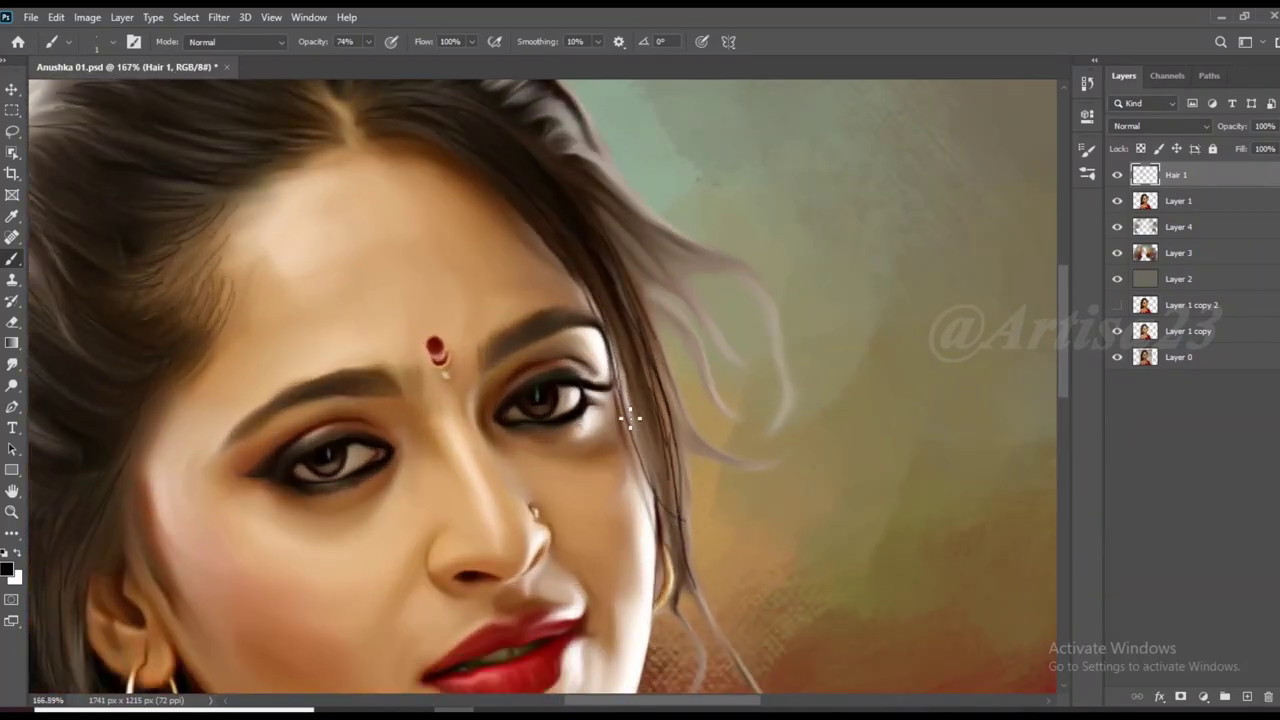
{"action": "left_click_drag", "start_coordinate": [716, 540], "coordinate": [734, 582]}
{"action": "scroll", "coordinate": [655, 440], "scroll_direction": "down", "scroll_amount": 1}
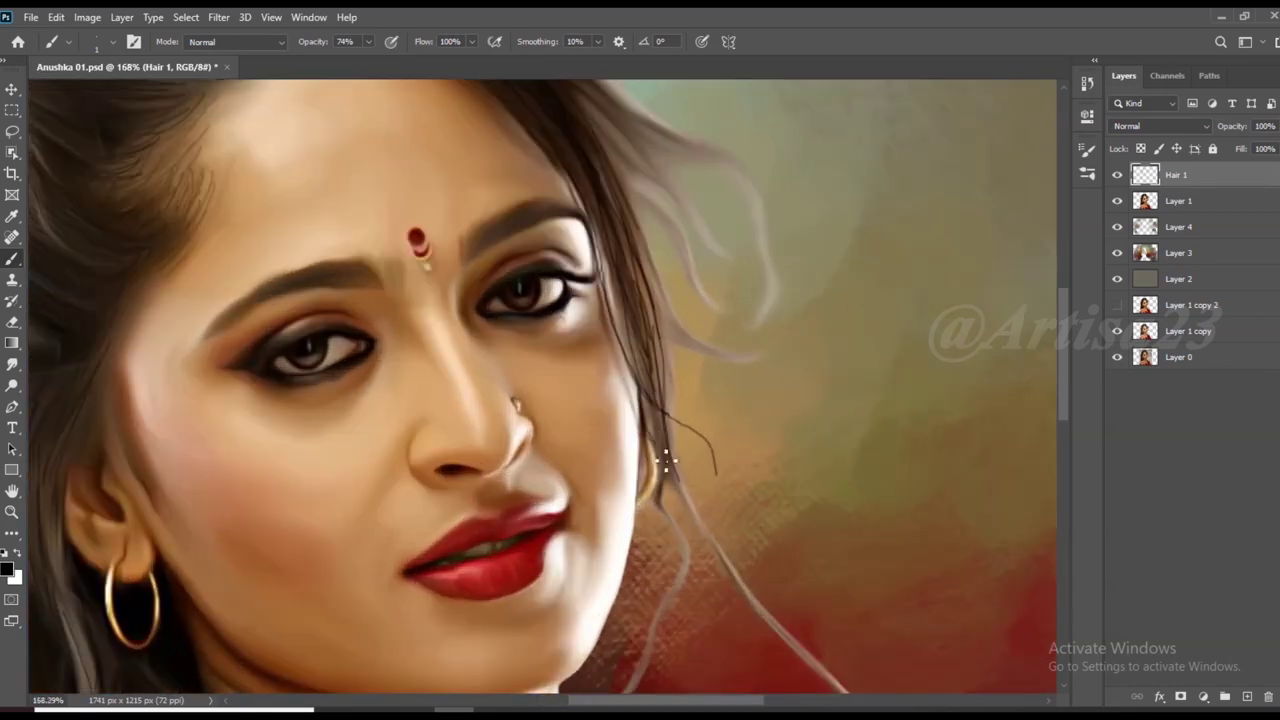
{"action": "scroll", "coordinate": [685, 588], "scroll_direction": "down", "scroll_amount": 1}
{"action": "scroll", "coordinate": [711, 297], "scroll_direction": "up", "scroll_amount": 2}
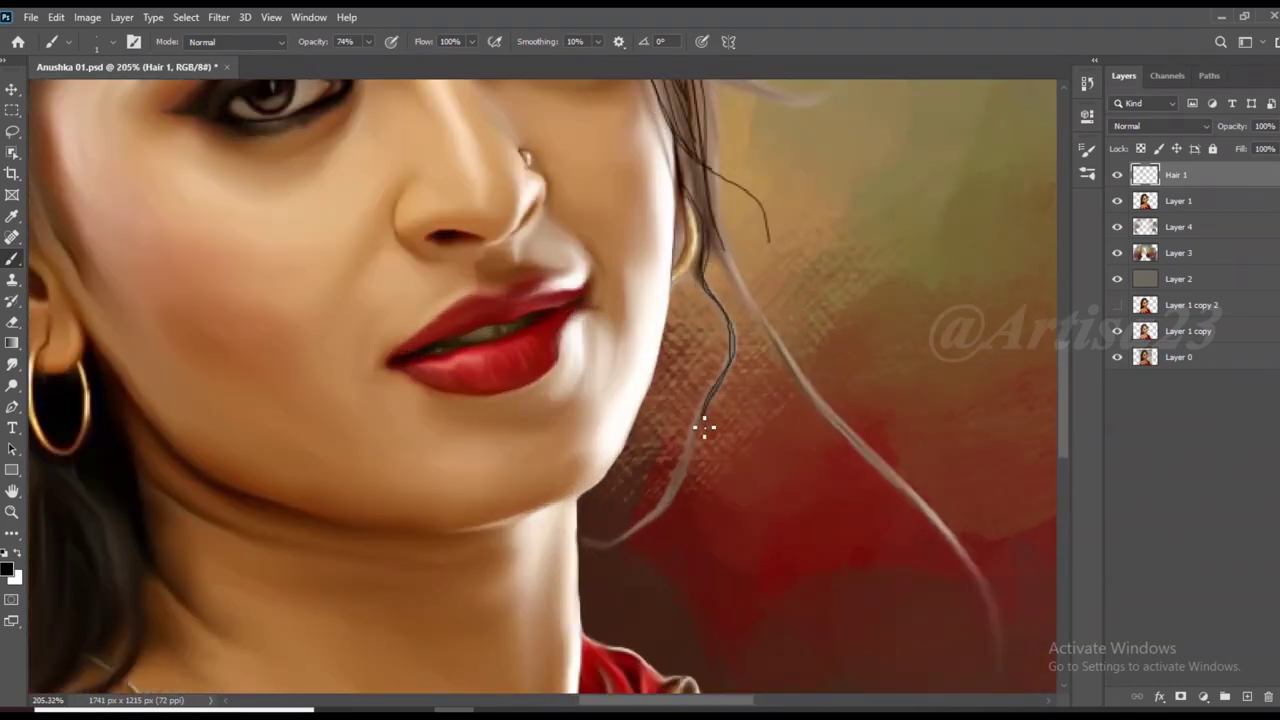
{"action": "scroll", "coordinate": [643, 535], "scroll_direction": "down", "scroll_amount": 3}
{"action": "scroll", "coordinate": [618, 222], "scroll_direction": "up", "scroll_amount": 3}
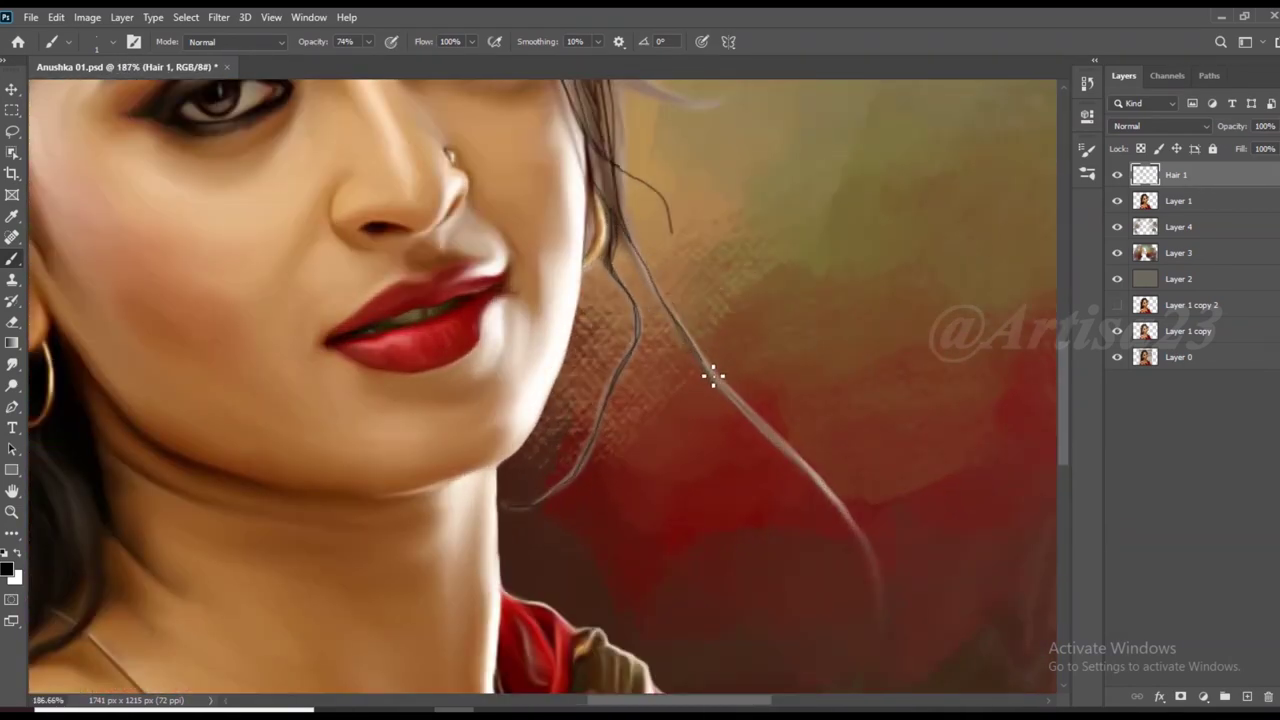
{"action": "scroll", "coordinate": [676, 310], "scroll_direction": "down", "scroll_amount": 3}
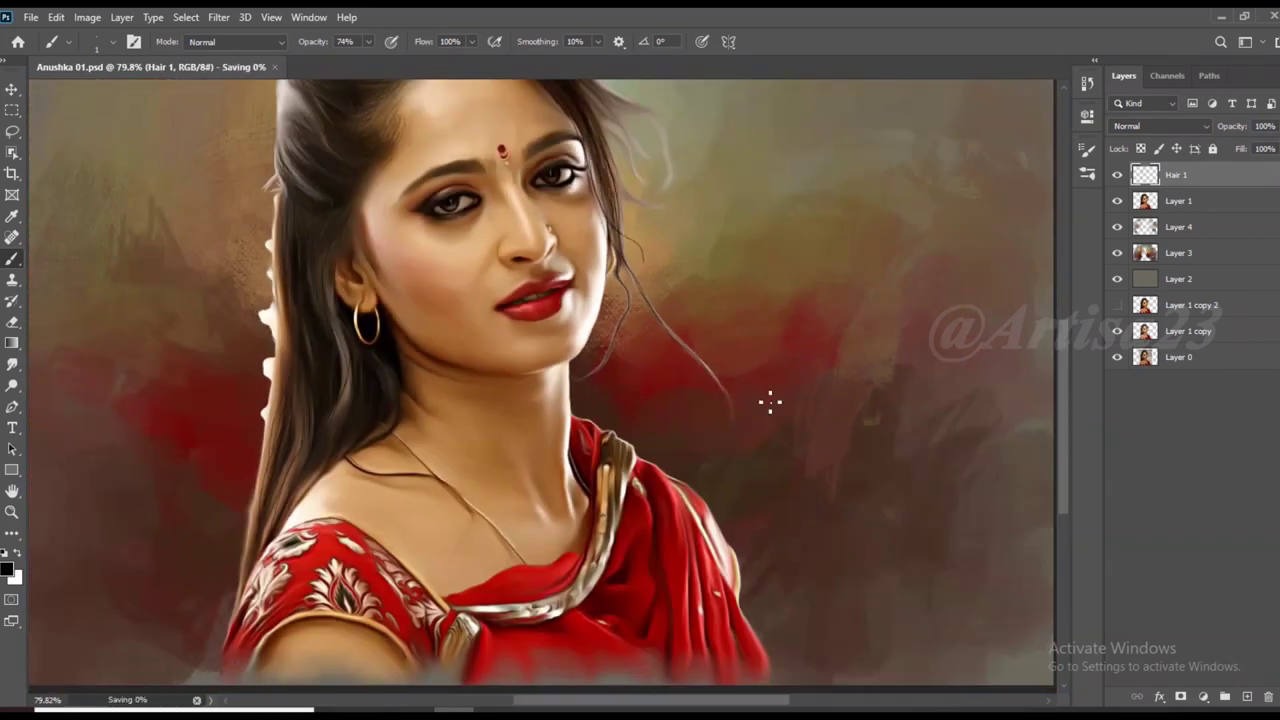
{"action": "scroll", "coordinate": [538, 143], "scroll_direction": "up", "scroll_amount": 3}
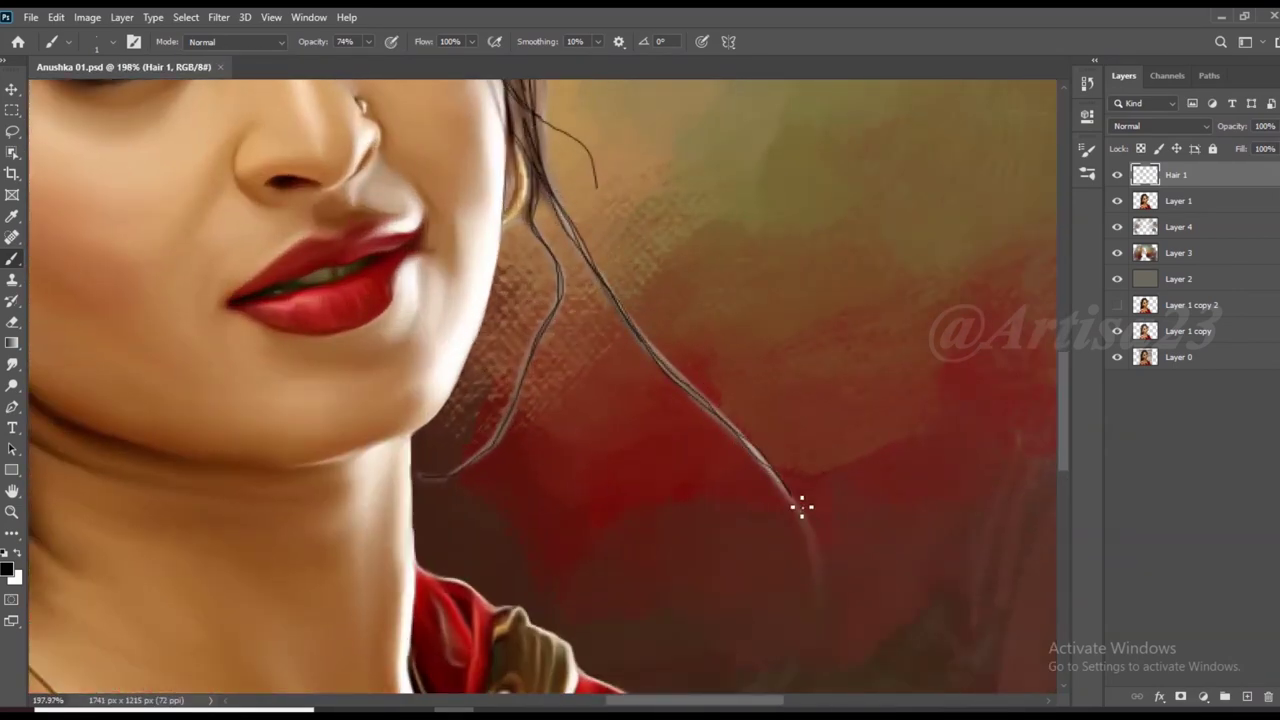
{"action": "scroll", "coordinate": [802, 508], "scroll_direction": "down", "scroll_amount": 3}
{"action": "scroll", "coordinate": [729, 343], "scroll_direction": "up", "scroll_amount": 2}
{"action": "scroll", "coordinate": [651, 160], "scroll_direction": "up", "scroll_amount": 1}
{"action": "left_click_drag", "start_coordinate": [663, 240], "coordinate": [745, 350]}
{"action": "left_click_drag", "start_coordinate": [660, 285], "coordinate": [778, 392]}
{"action": "left_click_drag", "start_coordinate": [700, 270], "coordinate": [845, 350]}
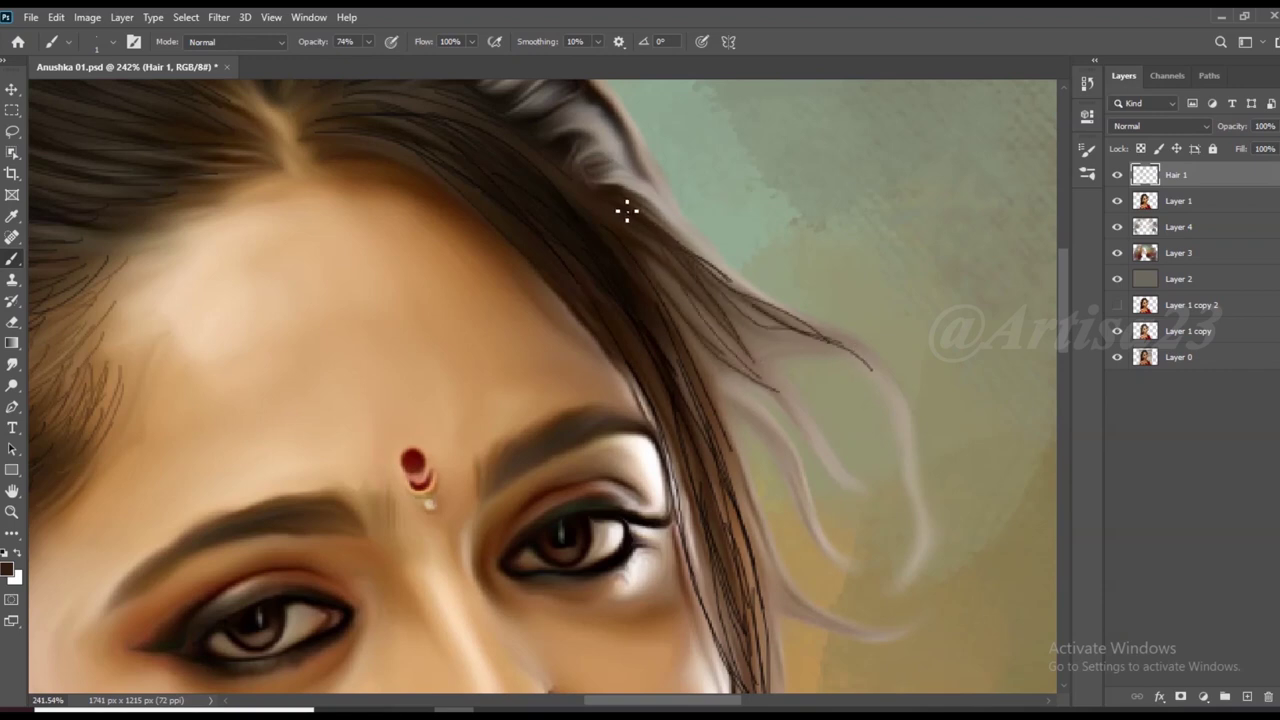
{"action": "scroll", "coordinate": [627, 210], "scroll_direction": "down", "scroll_amount": 1}
{"action": "scroll", "coordinate": [706, 350], "scroll_direction": "up", "scroll_amount": 1}
{"action": "mouse_move", "coordinate": [685, 315]}
{"action": "left_mouse_down"}
{"action": "mouse_move", "coordinate": [838, 507]}
{"action": "mouse_move", "coordinate": [830, 430]}
{"action": "left_mouse_up"}
{"action": "mouse_move", "coordinate": [690, 255]}
{"action": "left_mouse_down"}
{"action": "mouse_move", "coordinate": [878, 508]}
{"action": "mouse_move", "coordinate": [761, 265]}
{"action": "left_mouse_up"}
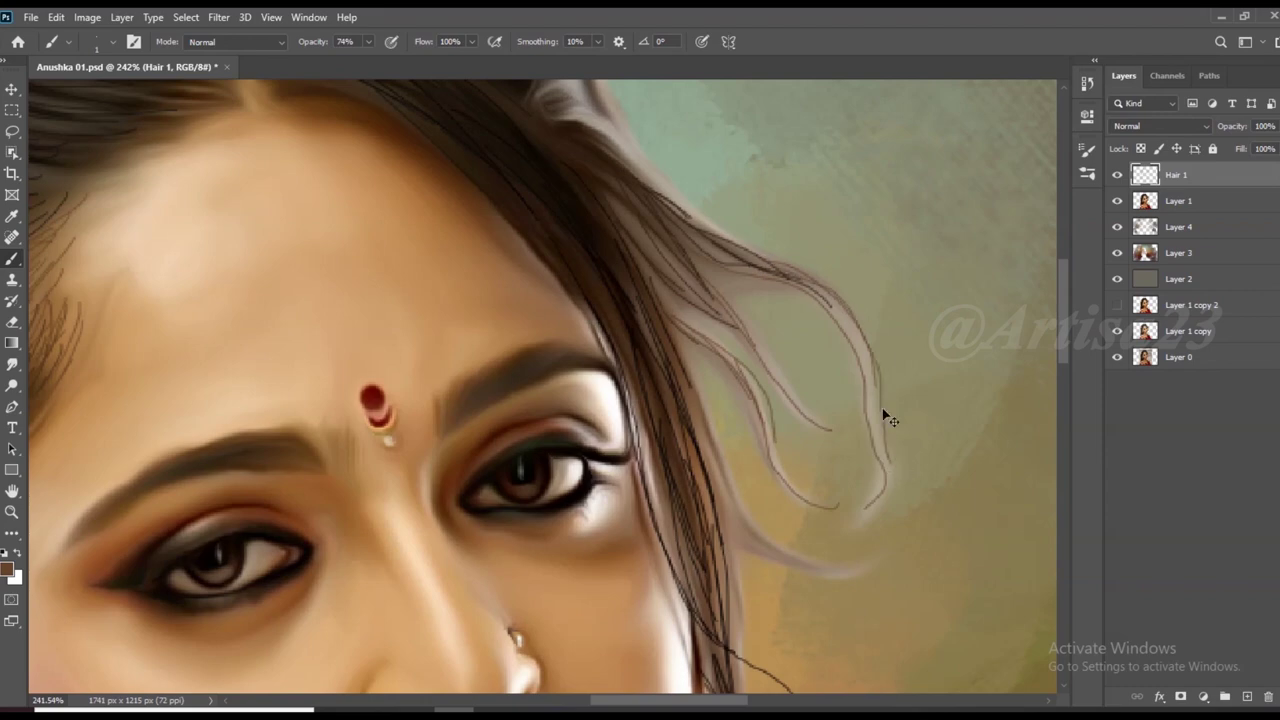
{"action": "scroll", "coordinate": [880, 457], "scroll_direction": "down", "scroll_amount": 3}
{"action": "scroll", "coordinate": [777, 514], "scroll_direction": "up", "scroll_amount": 3}
{"action": "scroll", "coordinate": [891, 543], "scroll_direction": "down", "scroll_amount": 3}
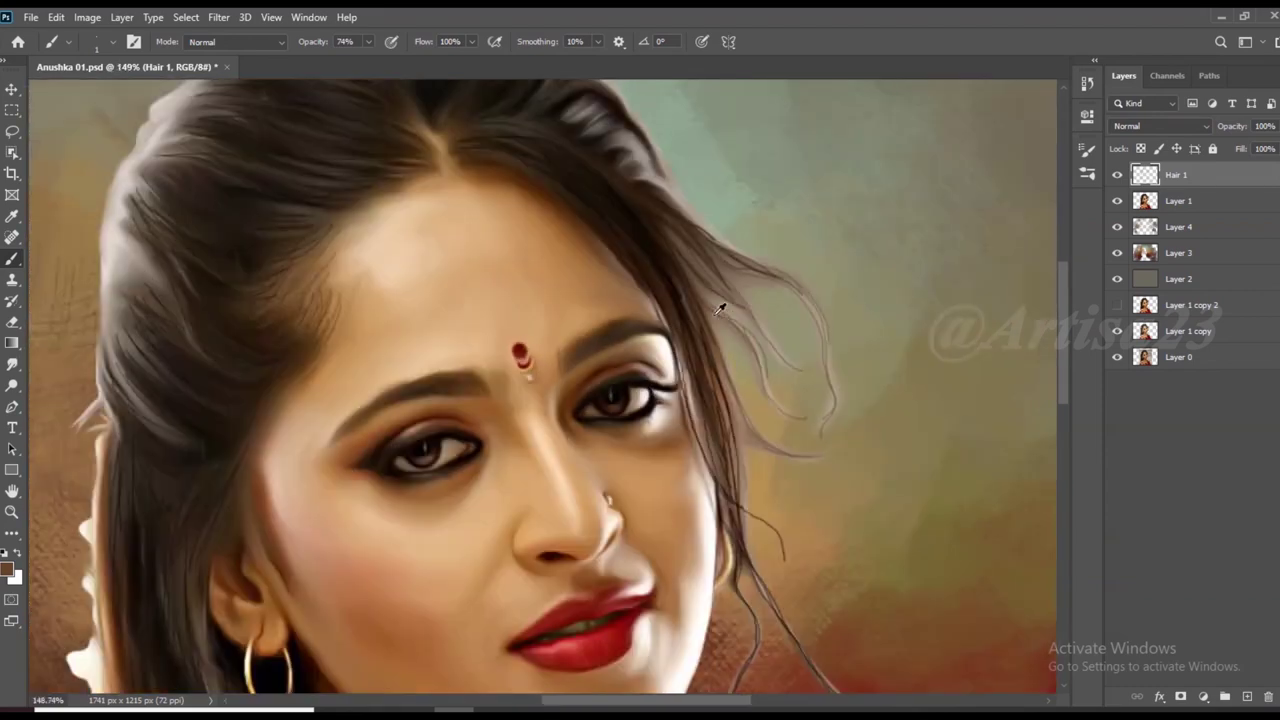
{"action": "scroll", "coordinate": [677, 243], "scroll_direction": "down", "scroll_amount": 1}
{"action": "scroll", "coordinate": [674, 246], "scroll_direction": "down", "scroll_amount": 3}
{"action": "scroll", "coordinate": [674, 246], "scroll_direction": "up", "scroll_amount": 2}
{"action": "scroll", "coordinate": [403, 292], "scroll_direction": "up", "scroll_amount": 2}
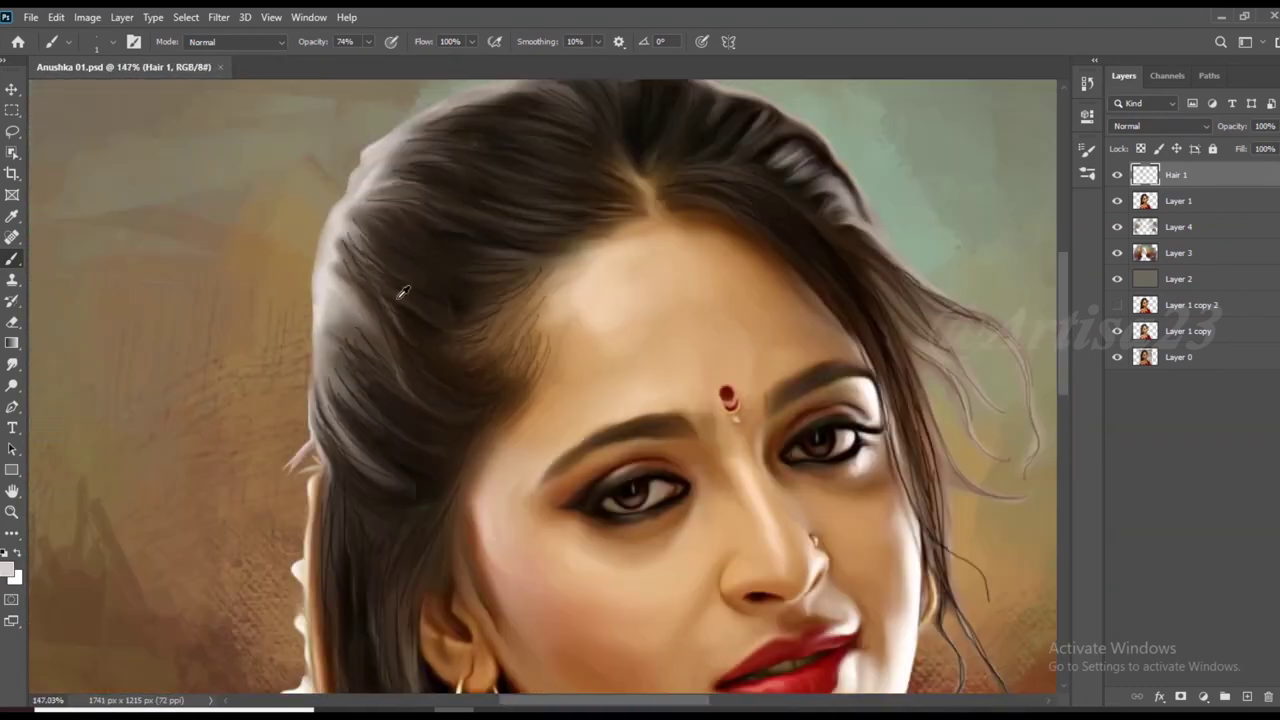
Paint light flyaway strands along the crown's upper-left edge on Hair 1
{"action": "scroll", "coordinate": [403, 292], "scroll_direction": "up", "scroll_amount": 2}
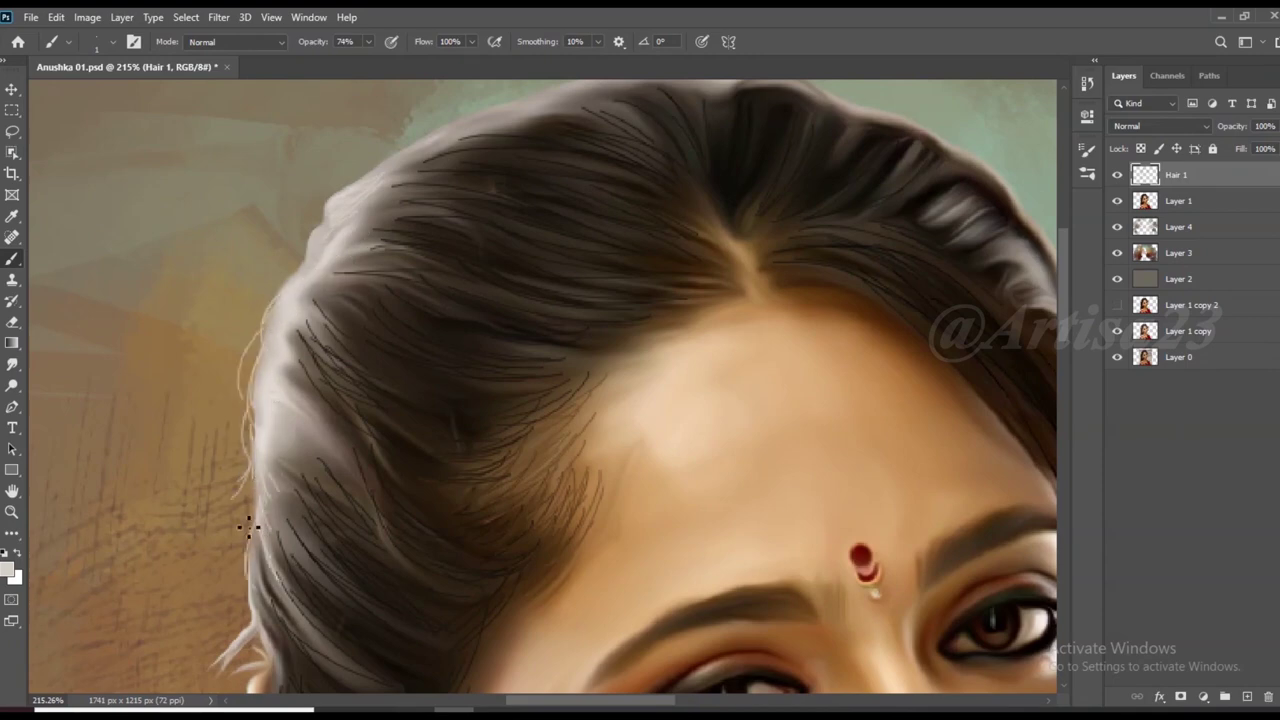
{"action": "scroll", "coordinate": [263, 485], "scroll_direction": "down", "scroll_amount": 2}
{"action": "scroll", "coordinate": [275, 538], "scroll_direction": "up", "scroll_amount": 2}
{"action": "scroll", "coordinate": [297, 438], "scroll_direction": "up", "scroll_amount": 2}
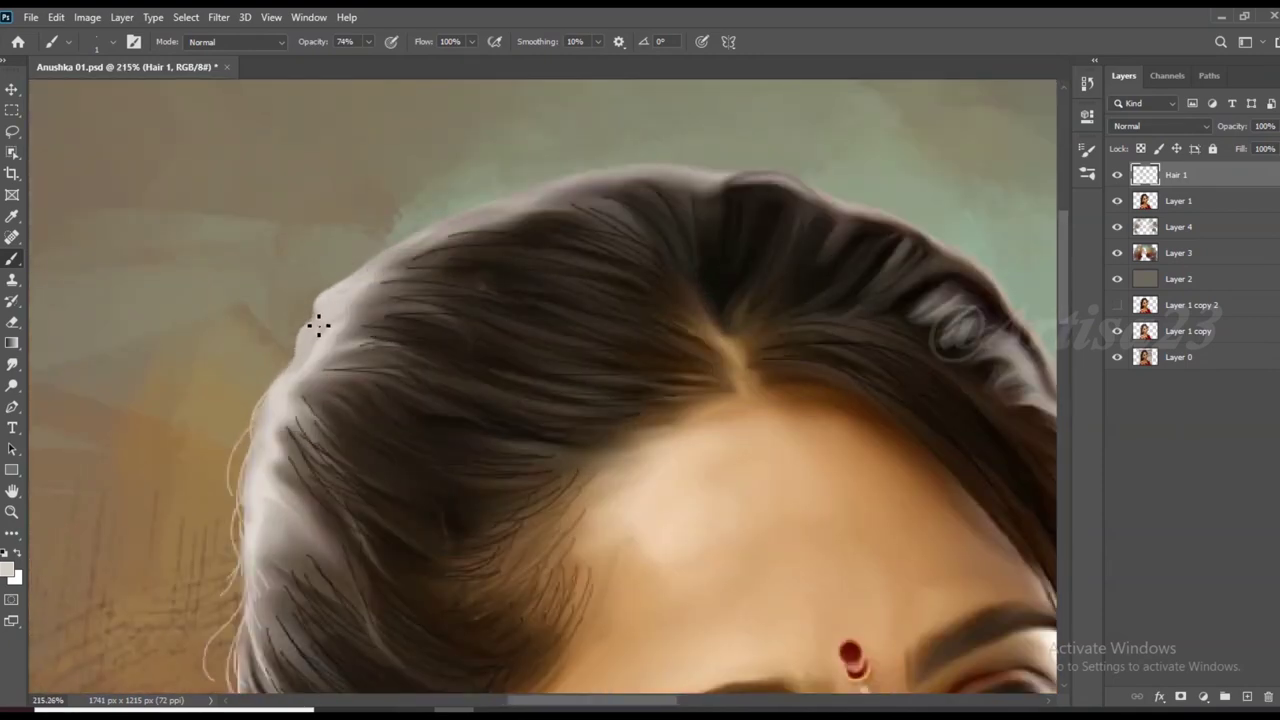
{"action": "left_click_drag", "start_coordinate": [522, 205], "coordinate": [430, 214]}
{"action": "scroll", "coordinate": [410, 236], "scroll_direction": "up", "scroll_amount": 1}
{"action": "left_click_drag", "start_coordinate": [548, 241], "coordinate": [518, 250]}
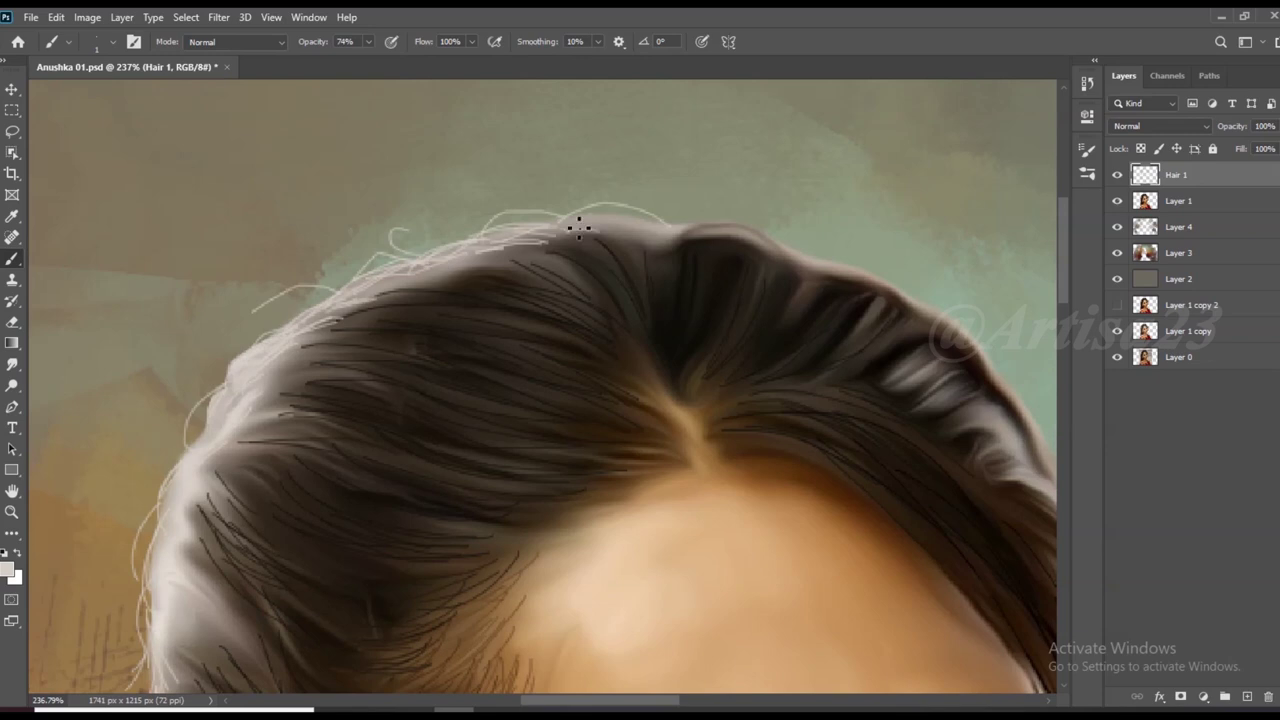
{"action": "scroll", "coordinate": [577, 206], "scroll_direction": "down", "scroll_amount": 2}
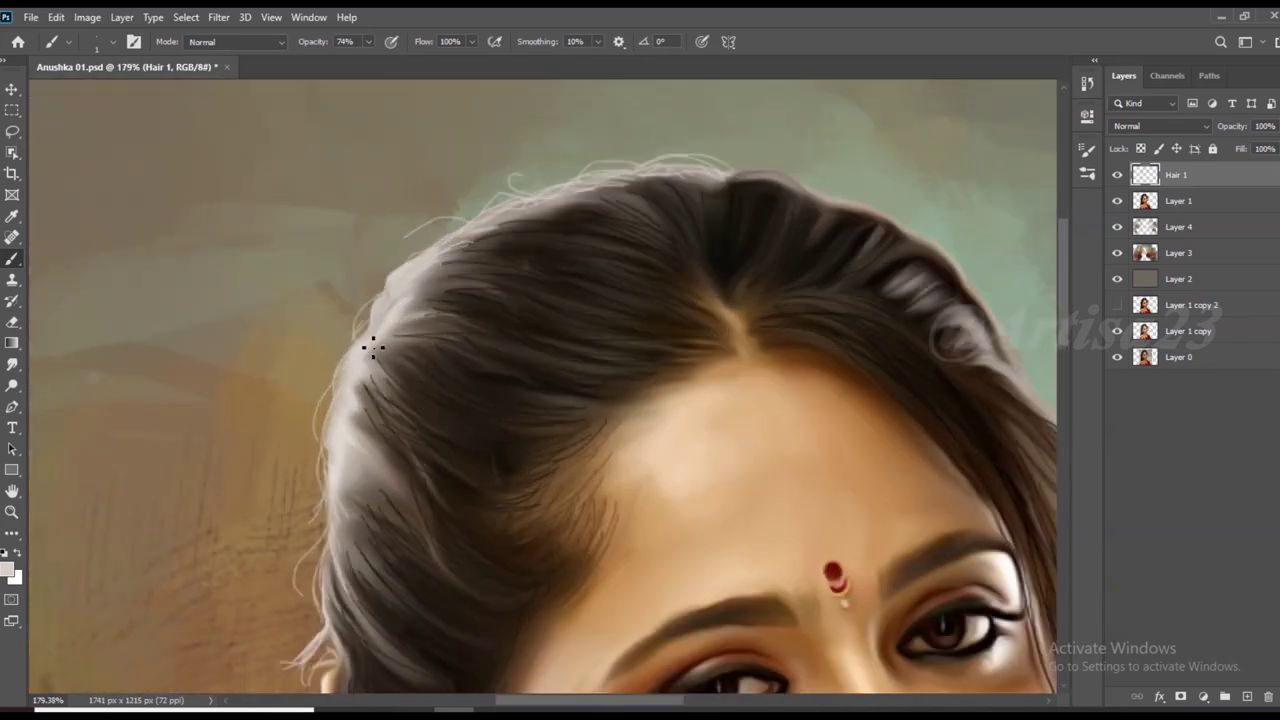
{"action": "scroll", "coordinate": [348, 495], "scroll_direction": "down", "scroll_amount": 1}
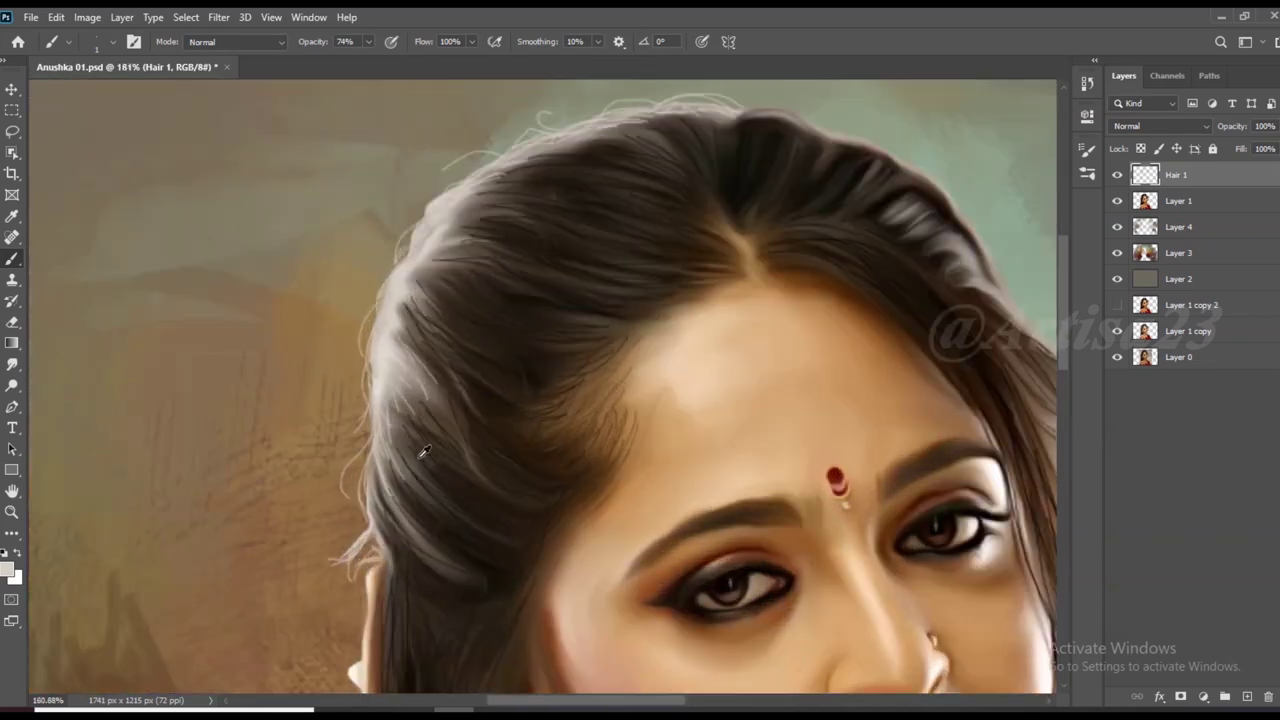
{"action": "scroll", "coordinate": [383, 456], "scroll_direction": "up", "scroll_amount": 1}
{"action": "scroll", "coordinate": [397, 594], "scroll_direction": "down", "scroll_amount": 2}
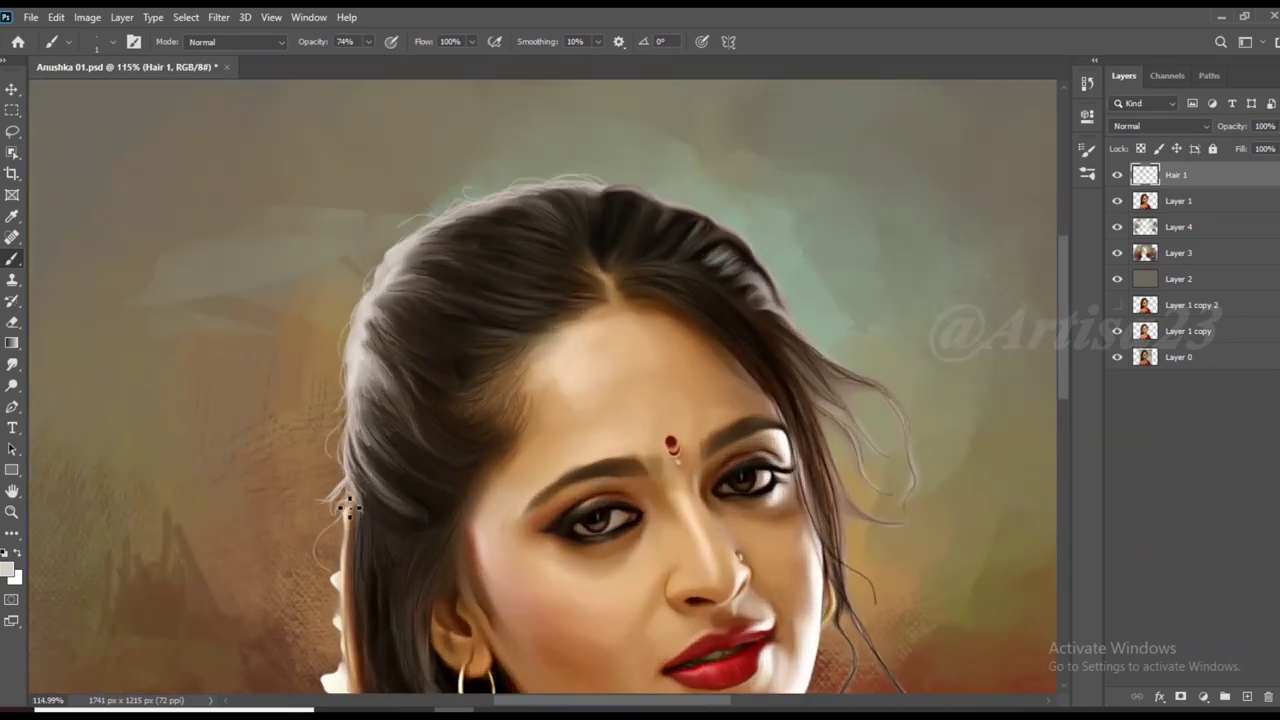
{"action": "scroll", "coordinate": [318, 515], "scroll_direction": "down", "scroll_amount": 1}
{"action": "scroll", "coordinate": [314, 400], "scroll_direction": "up", "scroll_amount": 1}
{"action": "scroll", "coordinate": [328, 415], "scroll_direction": "down", "scroll_amount": 1}
{"action": "scroll", "coordinate": [450, 380], "scroll_direction": "up", "scroll_amount": 3}
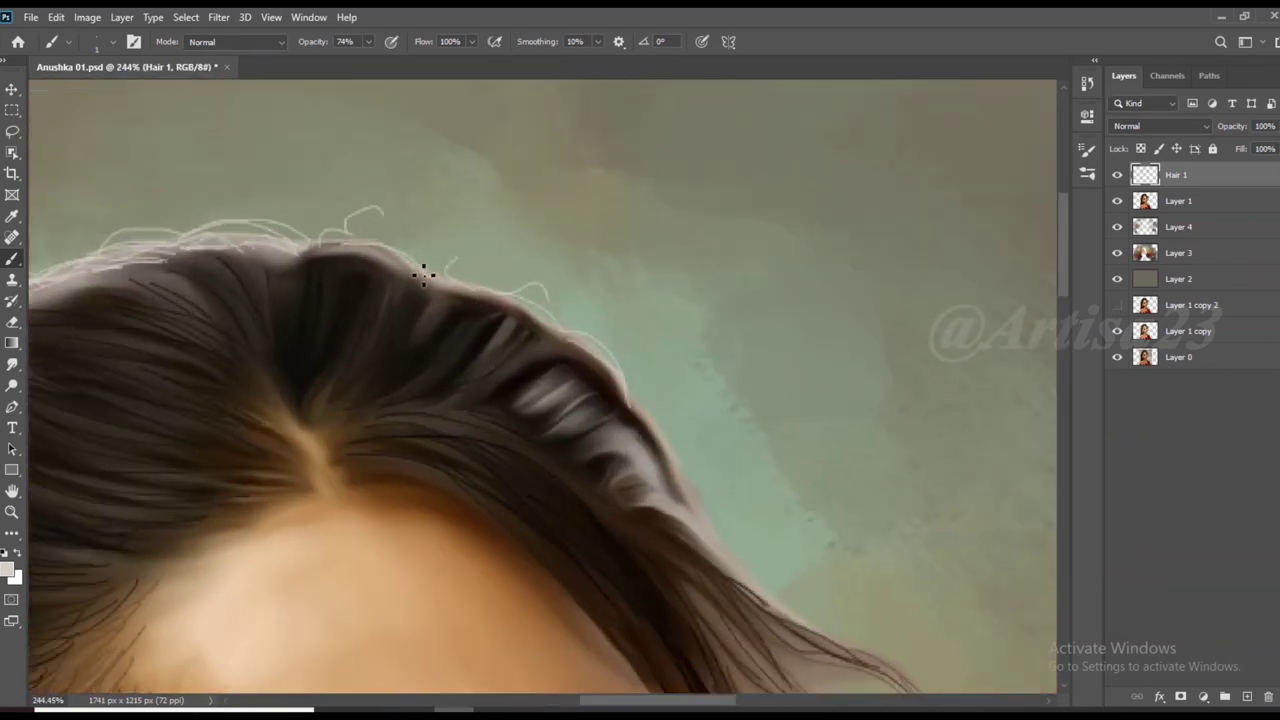
{"action": "scroll", "coordinate": [466, 251], "scroll_direction": "down", "scroll_amount": 2}
{"action": "scroll", "coordinate": [480, 290], "scroll_direction": "up", "scroll_amount": 1}
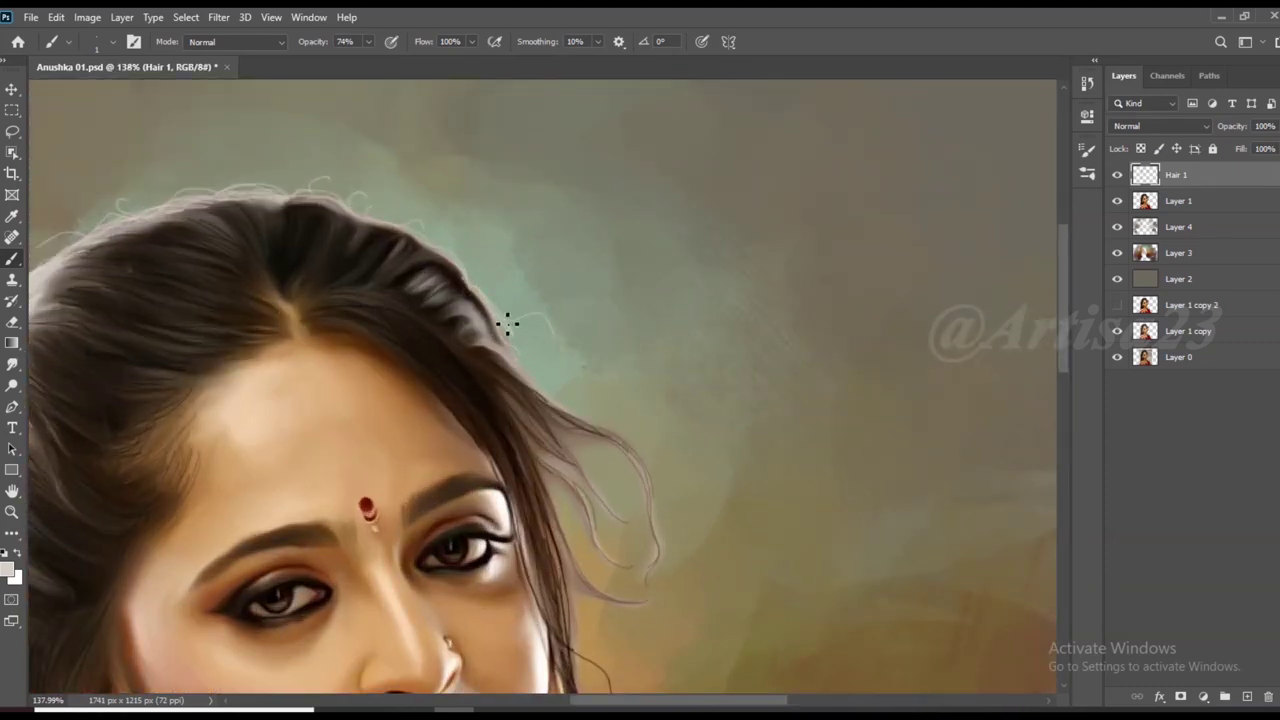
{"action": "scroll", "coordinate": [556, 352], "scroll_direction": "up", "scroll_amount": 1}
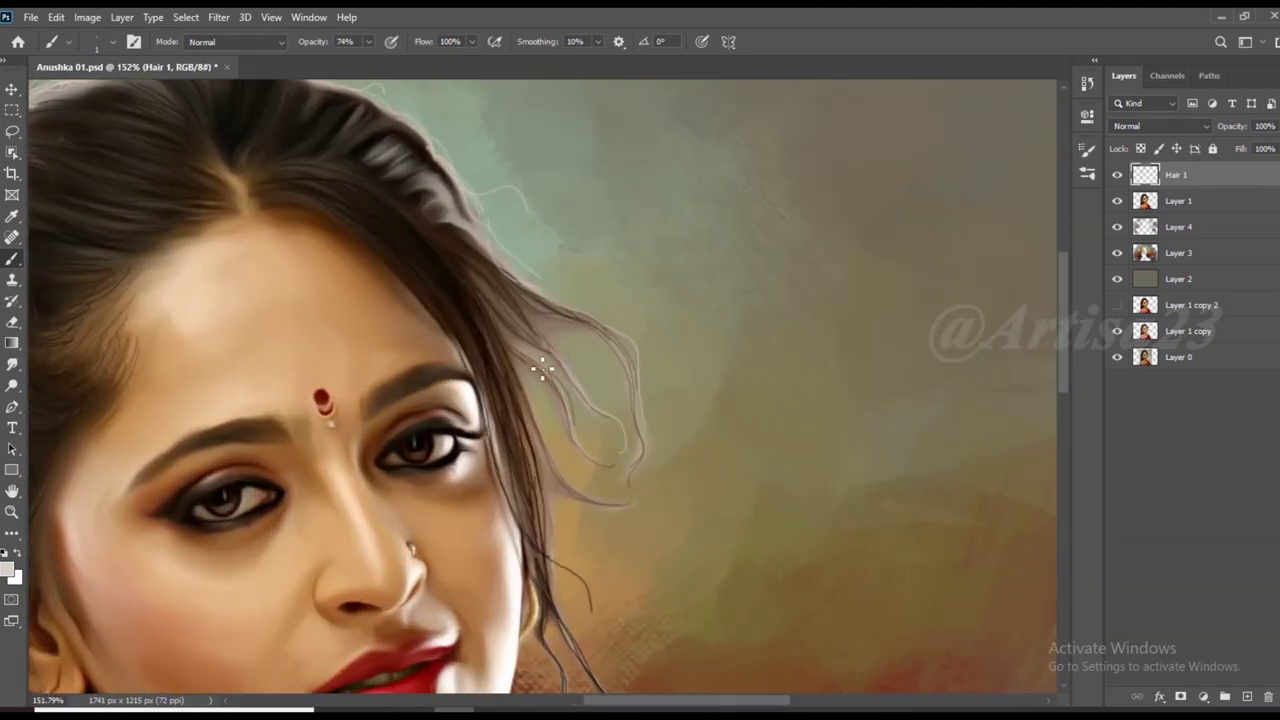
{"action": "scroll", "coordinate": [640, 385], "scroll_direction": "down", "scroll_amount": 2}
{"action": "scroll", "coordinate": [628, 357], "scroll_direction": "up", "scroll_amount": 2}
{"action": "scroll", "coordinate": [640, 365], "scroll_direction": "down", "scroll_amount": 2}
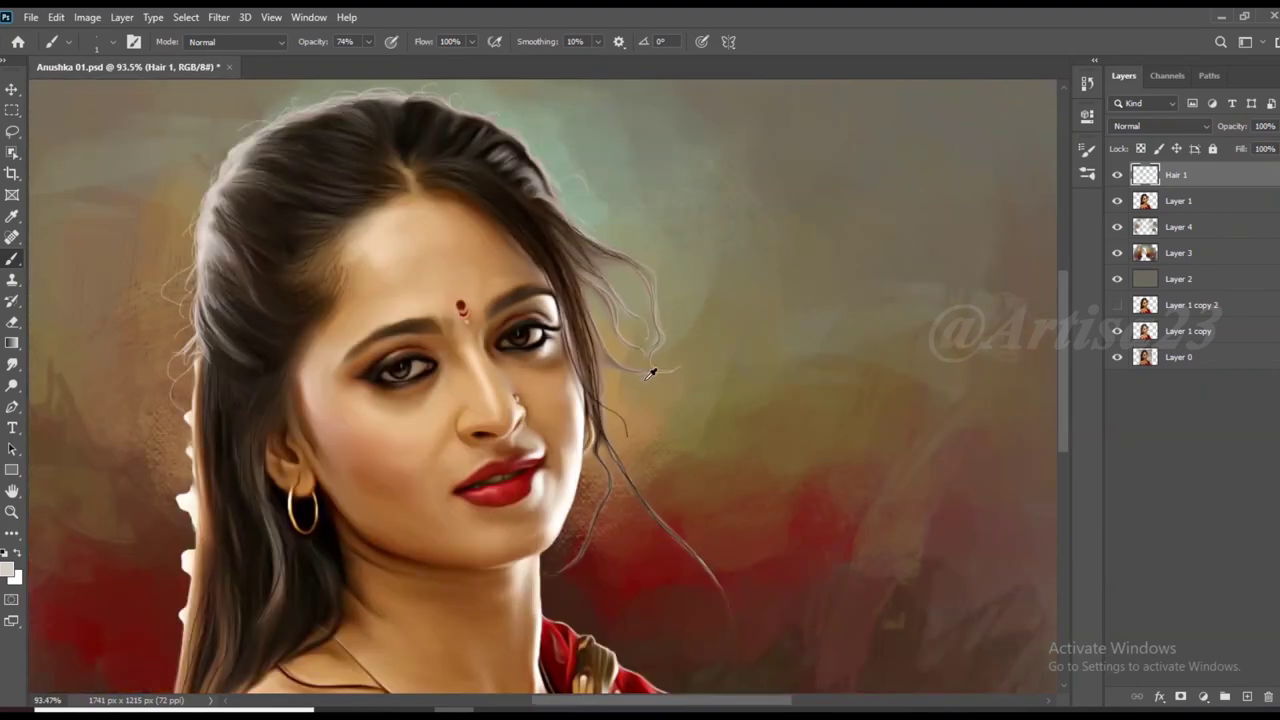
{"action": "scroll", "coordinate": [620, 310], "scroll_direction": "up", "scroll_amount": 1}
{"action": "scroll", "coordinate": [561, 337], "scroll_direction": "up", "scroll_amount": 4}
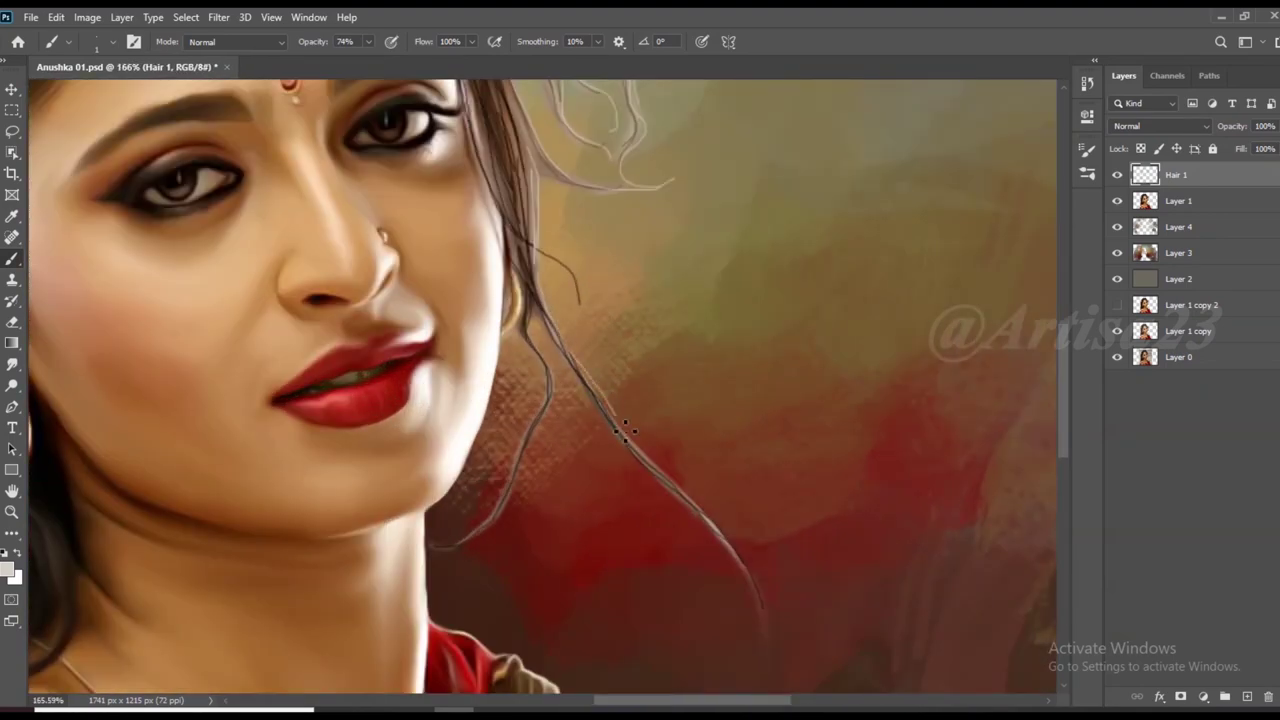
{"action": "scroll", "coordinate": [643, 337], "scroll_direction": "down", "scroll_amount": 1}
{"action": "scroll", "coordinate": [714, 480], "scroll_direction": "up", "scroll_amount": 1}
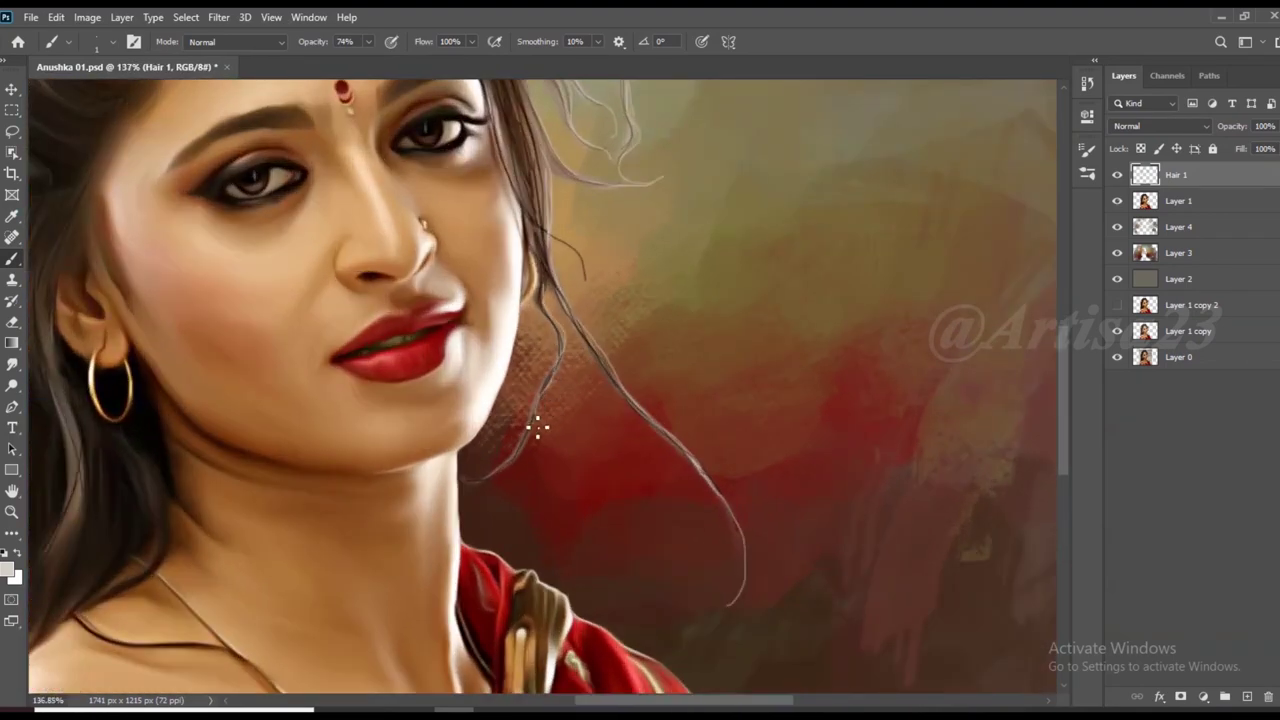
{"action": "scroll", "coordinate": [537, 428], "scroll_direction": "down", "scroll_amount": 2}
{"action": "scroll", "coordinate": [575, 340], "scroll_direction": "up", "scroll_amount": 2}
{"action": "scroll", "coordinate": [580, 300], "scroll_direction": "down", "scroll_amount": 3}
Save the painting, sample a tan colour from the portrait, and add a new layer above Hair 1
{"action": "key", "text": "ctrl+s"}
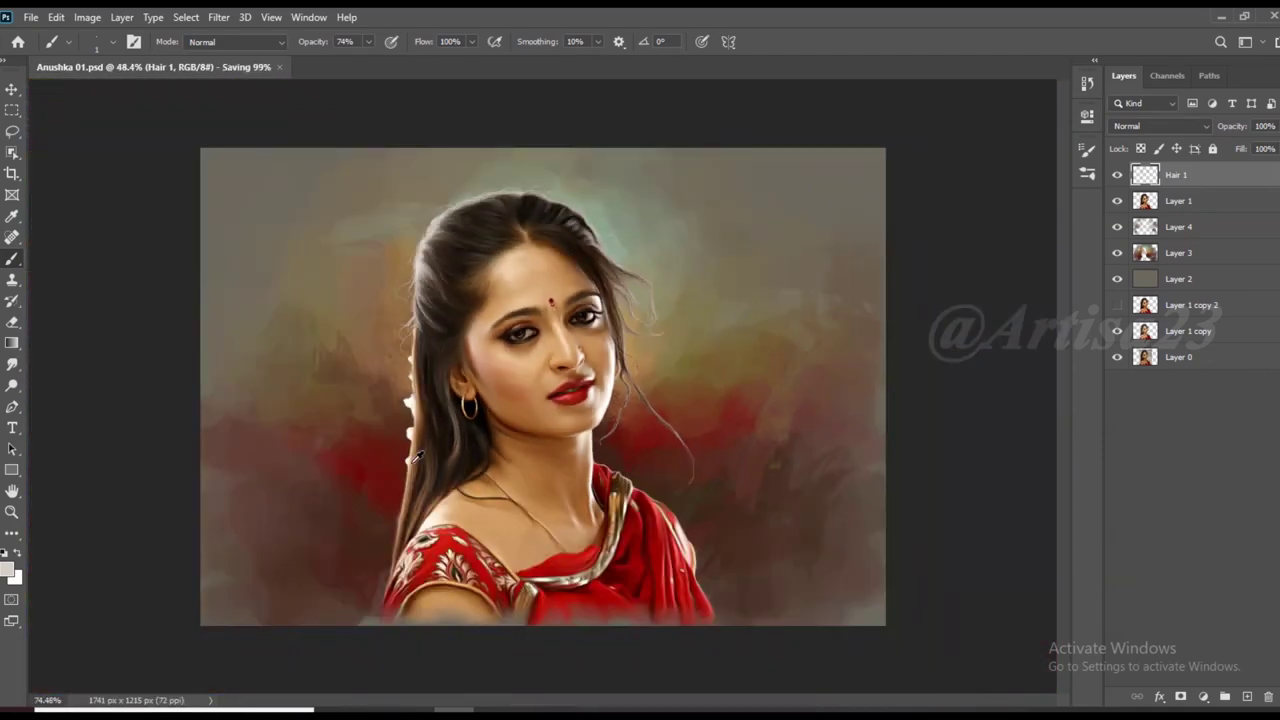
{"action": "scroll", "coordinate": [418, 457], "scroll_direction": "up", "scroll_amount": 3}
{"action": "scroll", "coordinate": [400, 420], "scroll_direction": "down", "scroll_amount": 1}
{"action": "scroll", "coordinate": [380, 480], "scroll_direction": "up", "scroll_amount": 1}
{"action": "left_click_drag", "start_coordinate": [365, 505], "coordinate": [352, 632]}
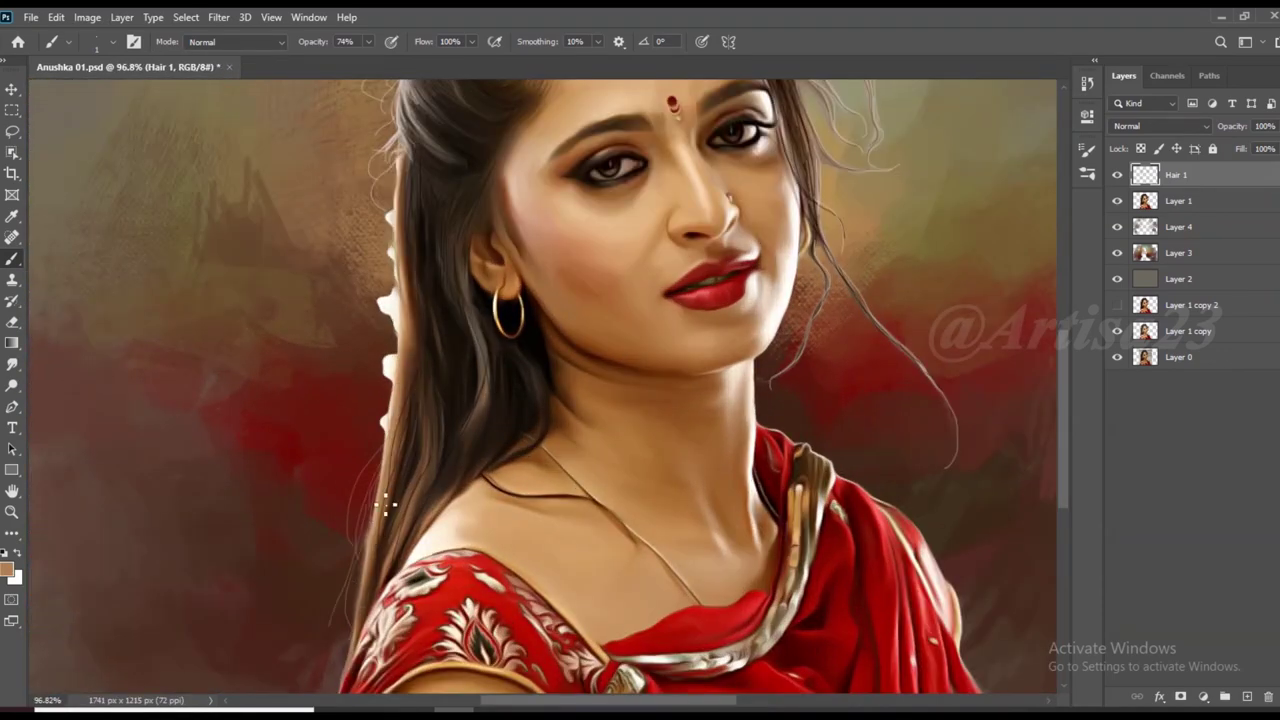
{"action": "scroll", "coordinate": [300, 480], "scroll_direction": "down", "scroll_amount": 1}
{"action": "scroll", "coordinate": [600, 400], "scroll_direction": "down", "scroll_amount": 1}
{"action": "scroll", "coordinate": [655, 234], "scroll_direction": "up", "scroll_amount": 2}
{"action": "scroll", "coordinate": [655, 234], "scroll_direction": "up", "scroll_amount": 1}
{"action": "key", "text": "ctrl+shift+alt+n"}
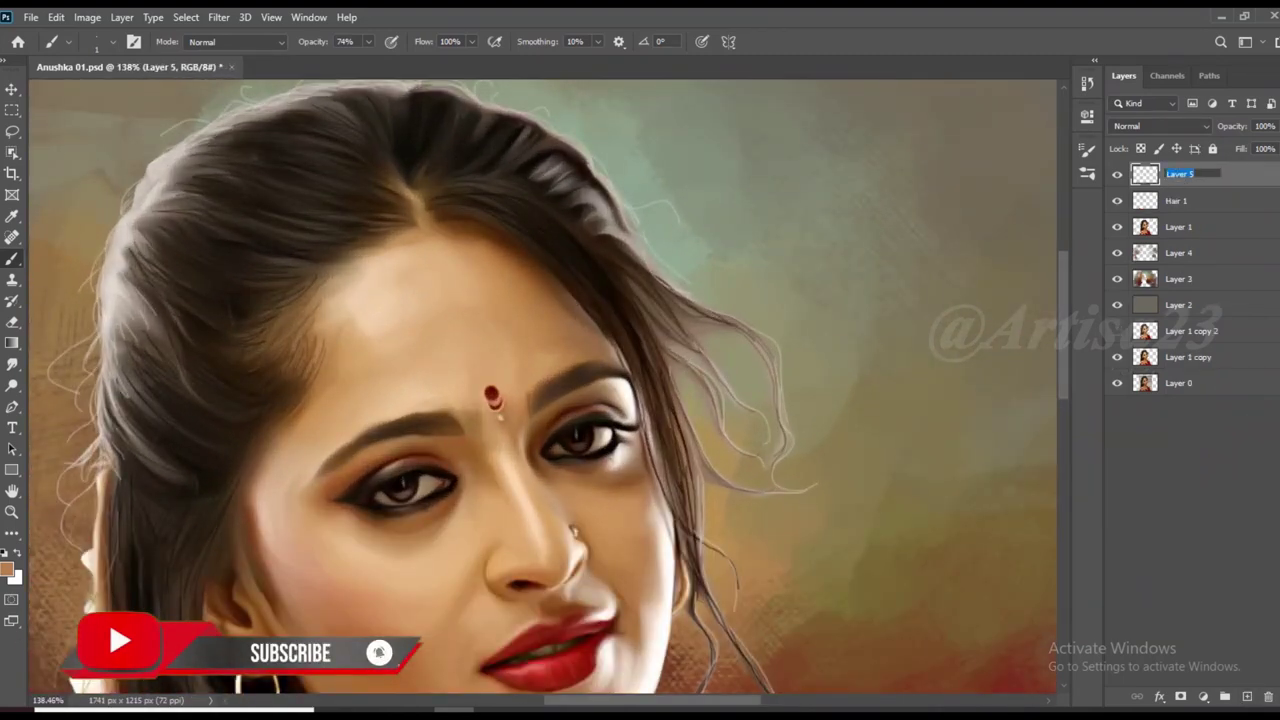
{"action": "type", "text": "Hair 2"}
Name the layer Hair 2 and paint fine, softer strands across the top of the head
{"action": "key", "text": "Return"}
{"action": "scroll", "coordinate": [397, 229], "scroll_direction": "up", "scroll_amount": 2}
{"action": "scroll", "coordinate": [294, 243], "scroll_direction": "down", "scroll_amount": 1}
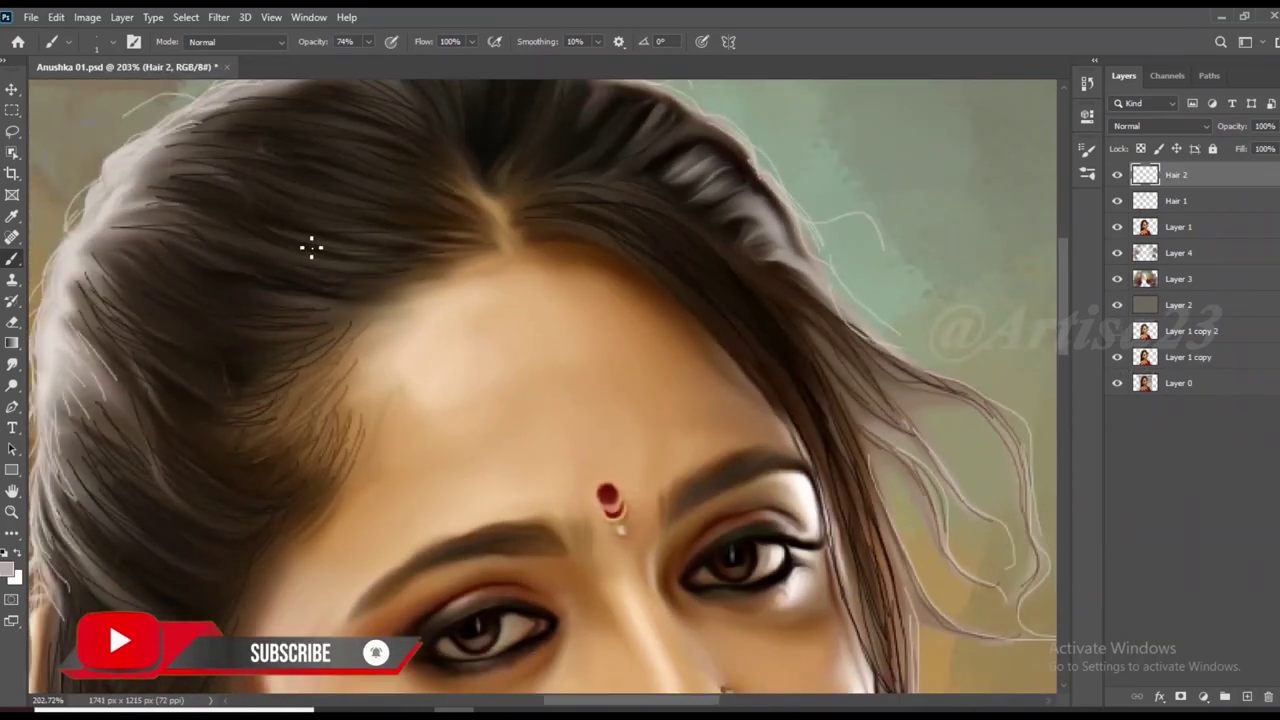
{"action": "mouse_move", "coordinate": [306, 252]}
{"action": "left_mouse_down"}
{"action": "mouse_move", "coordinate": [350, 236]}
{"action": "mouse_move", "coordinate": [396, 148]}
{"action": "left_mouse_up"}
{"action": "scroll", "coordinate": [396, 148], "scroll_direction": "down", "scroll_amount": 2}
{"action": "left_click_drag", "start_coordinate": [369, 42], "coordinate": [356, 60]}
{"action": "scroll", "coordinate": [280, 246], "scroll_direction": "up", "scroll_amount": 1}
{"action": "mouse_move", "coordinate": [280, 246]}
{"action": "left_mouse_down"}
{"action": "mouse_move", "coordinate": [351, 211]}
{"action": "mouse_move", "coordinate": [383, 163]}
{"action": "left_mouse_up"}
Review the new crown strands and add an empty layer for the eyebrow hairs
{"action": "scroll", "coordinate": [429, 199], "scroll_direction": "down", "scroll_amount": 1}
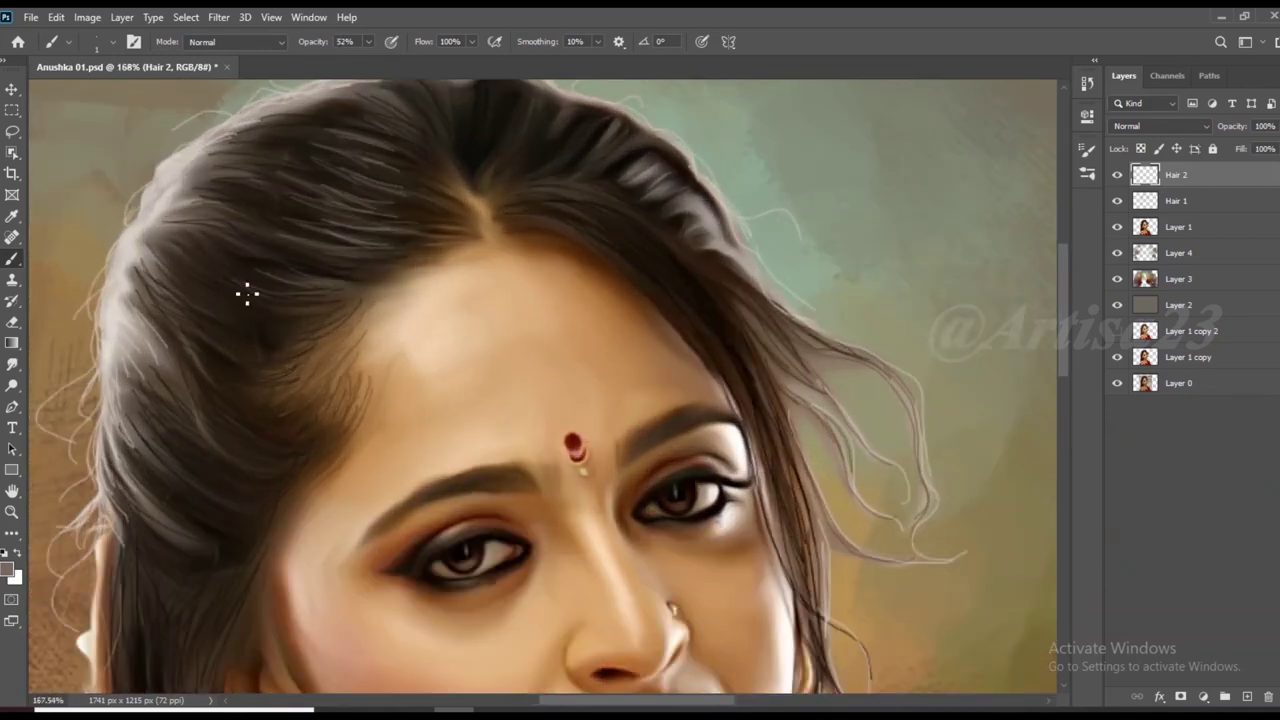
{"action": "scroll", "coordinate": [300, 300], "scroll_direction": "down", "scroll_amount": 2}
{"action": "scroll", "coordinate": [271, 309], "scroll_direction": "down", "scroll_amount": 3}
{"action": "scroll", "coordinate": [277, 357], "scroll_direction": "down", "scroll_amount": 3}
{"action": "scroll", "coordinate": [245, 380], "scroll_direction": "up", "scroll_amount": 2}
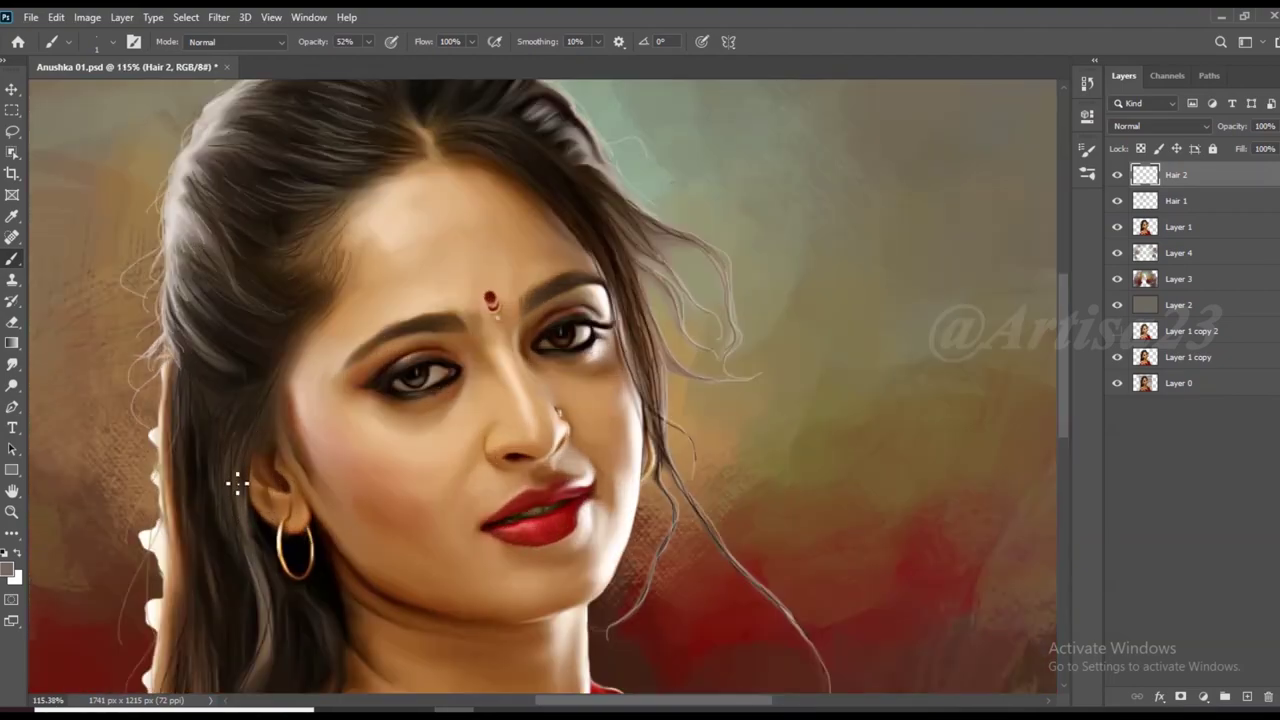
{"action": "scroll", "coordinate": [230, 460], "scroll_direction": "down", "scroll_amount": 1}
{"action": "scroll", "coordinate": [301, 431], "scroll_direction": "down", "scroll_amount": 1}
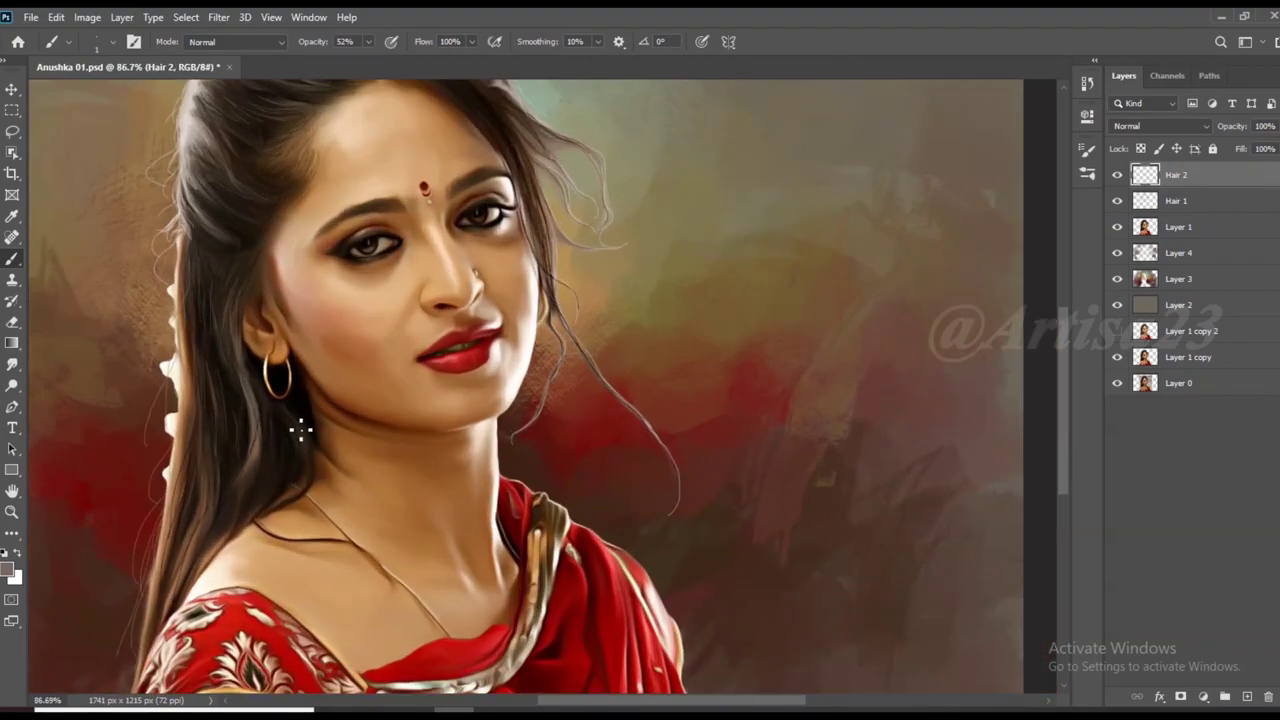
{"action": "scroll", "coordinate": [230, 520], "scroll_direction": "up", "scroll_amount": 2}
{"action": "scroll", "coordinate": [195, 470], "scroll_direction": "down", "scroll_amount": 1}
{"action": "scroll", "coordinate": [189, 451], "scroll_direction": "down", "scroll_amount": 1}
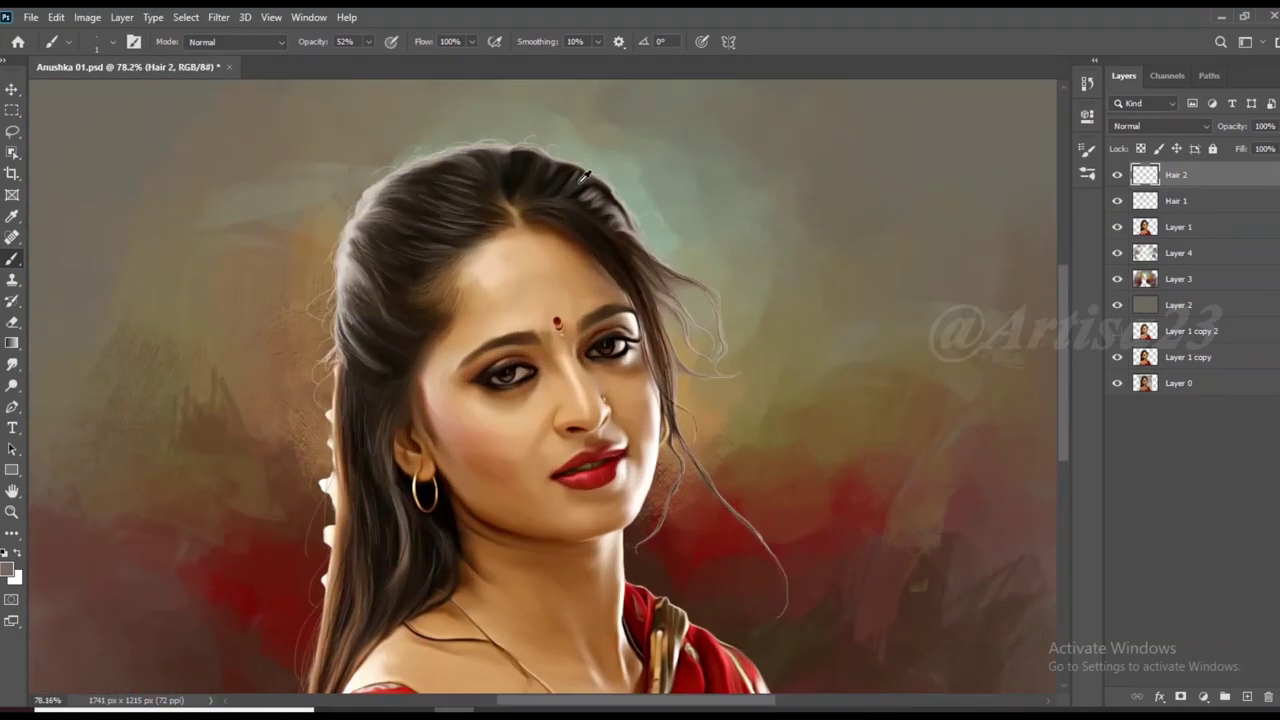
{"action": "scroll", "coordinate": [481, 251], "scroll_direction": "up", "scroll_amount": 5}
{"action": "scroll", "coordinate": [603, 222], "scroll_direction": "up", "scroll_amount": 1}
{"action": "scroll", "coordinate": [655, 229], "scroll_direction": "up", "scroll_amount": 1}
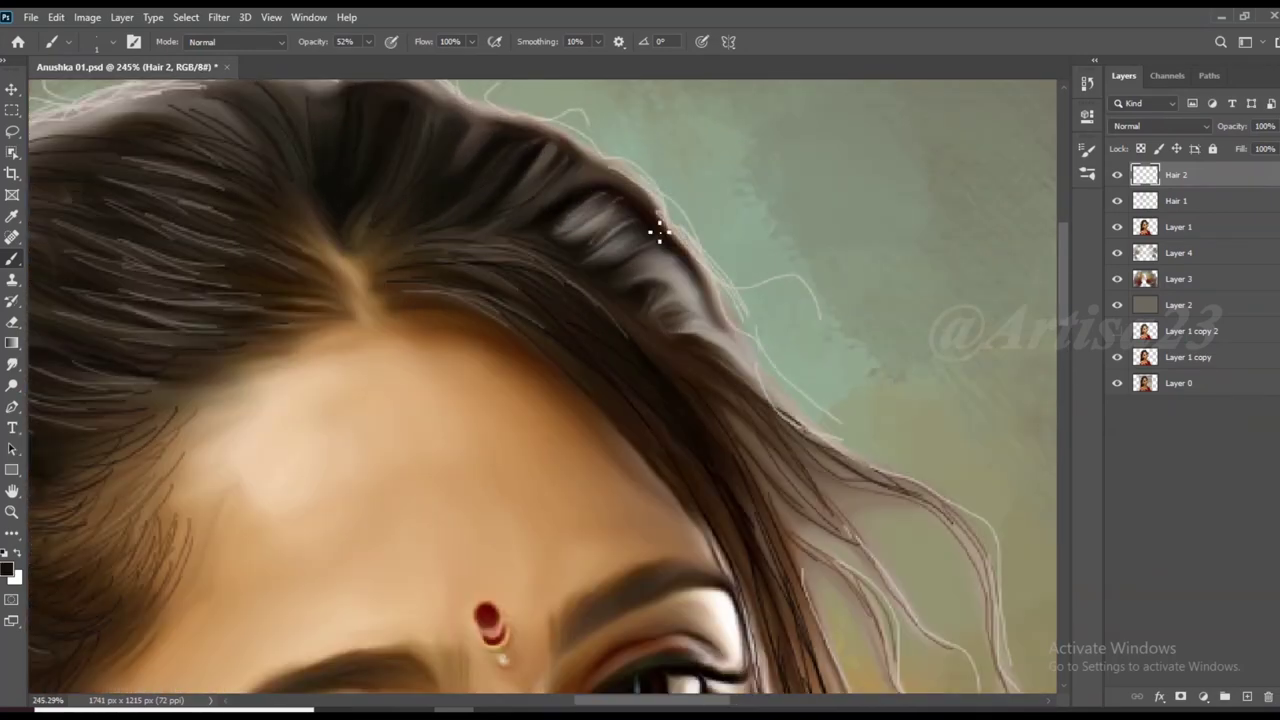
{"action": "scroll", "coordinate": [571, 227], "scroll_direction": "down", "scroll_amount": 1}
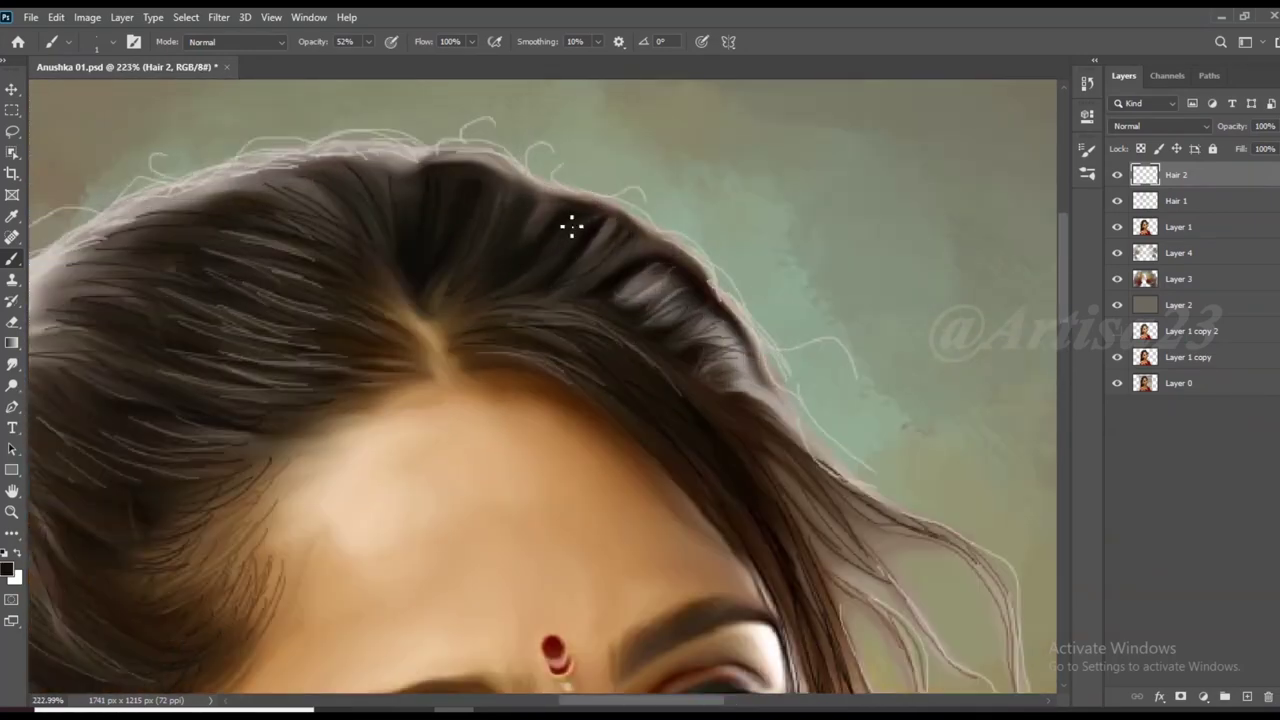
{"action": "scroll", "coordinate": [650, 312], "scroll_direction": "up", "scroll_amount": 3}
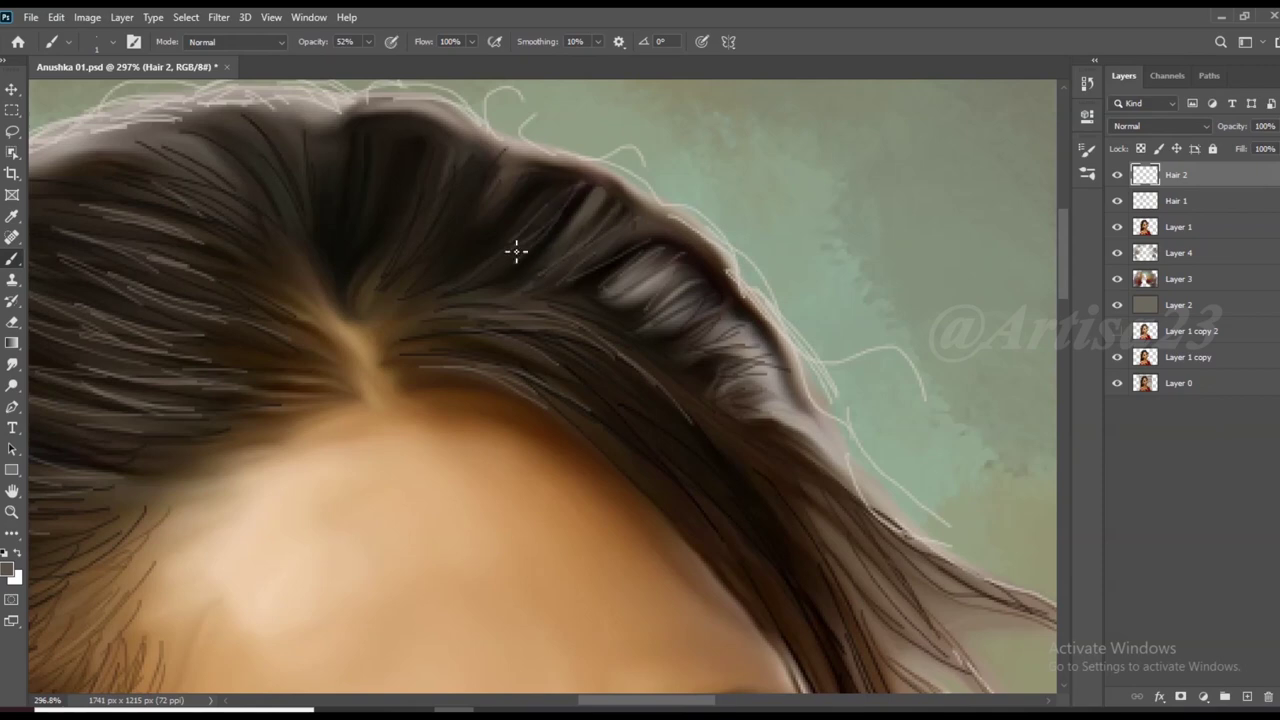
{"action": "scroll", "coordinate": [261, 135], "scroll_direction": "down", "scroll_amount": 5}
{"action": "scroll", "coordinate": [170, 220], "scroll_direction": "up", "scroll_amount": 2}
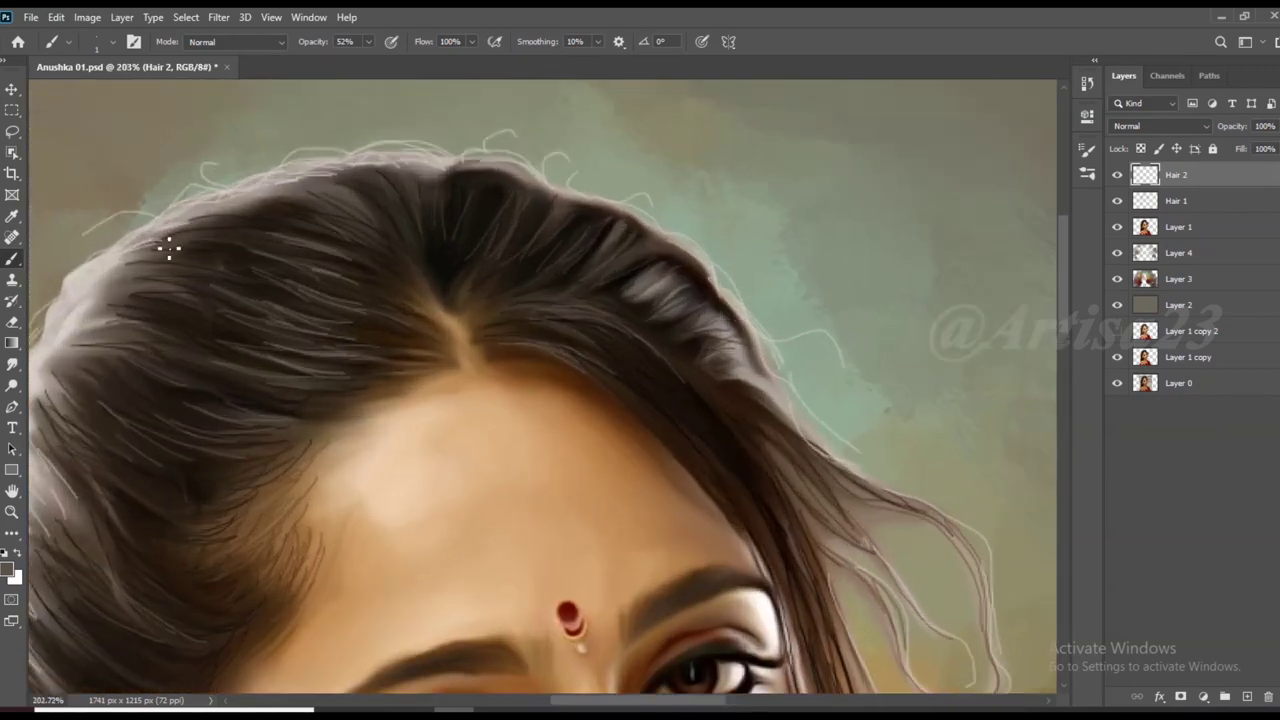
{"action": "scroll", "coordinate": [498, 291], "scroll_direction": "down", "scroll_amount": 3}
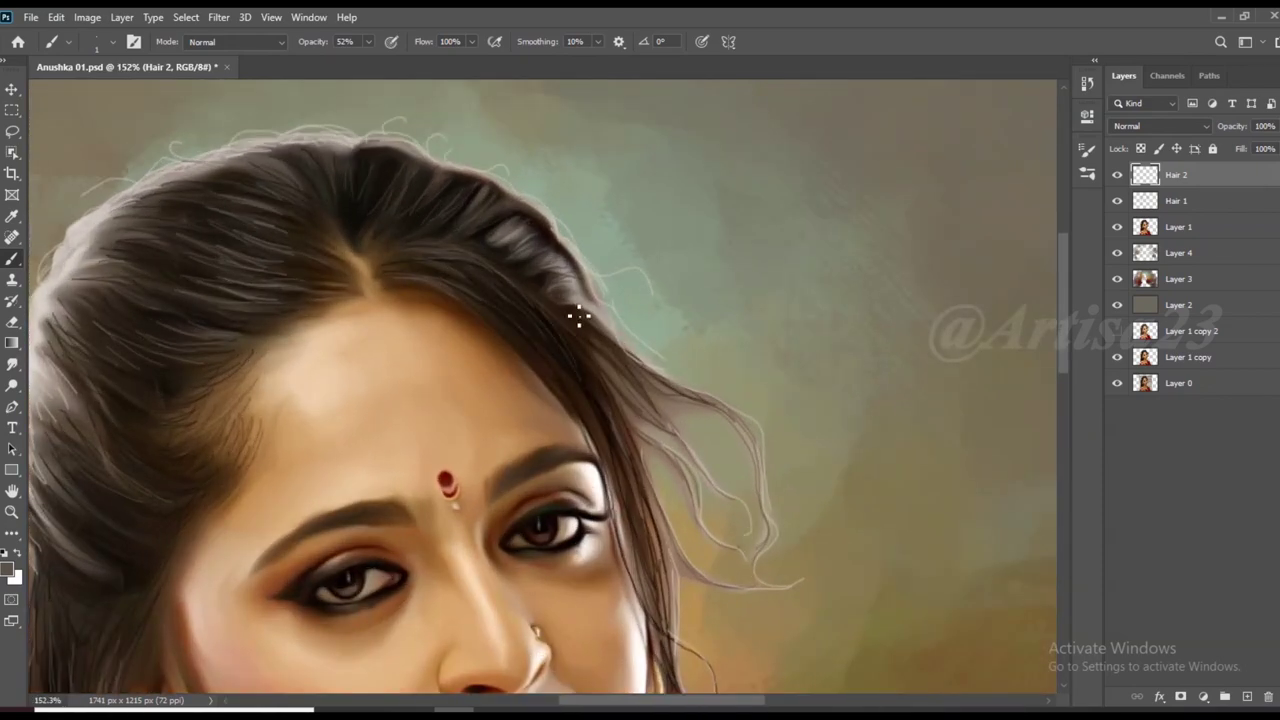
{"action": "scroll", "coordinate": [557, 306], "scroll_direction": "down", "scroll_amount": 4}
{"action": "scroll", "coordinate": [550, 295], "scroll_direction": "up", "scroll_amount": 3}
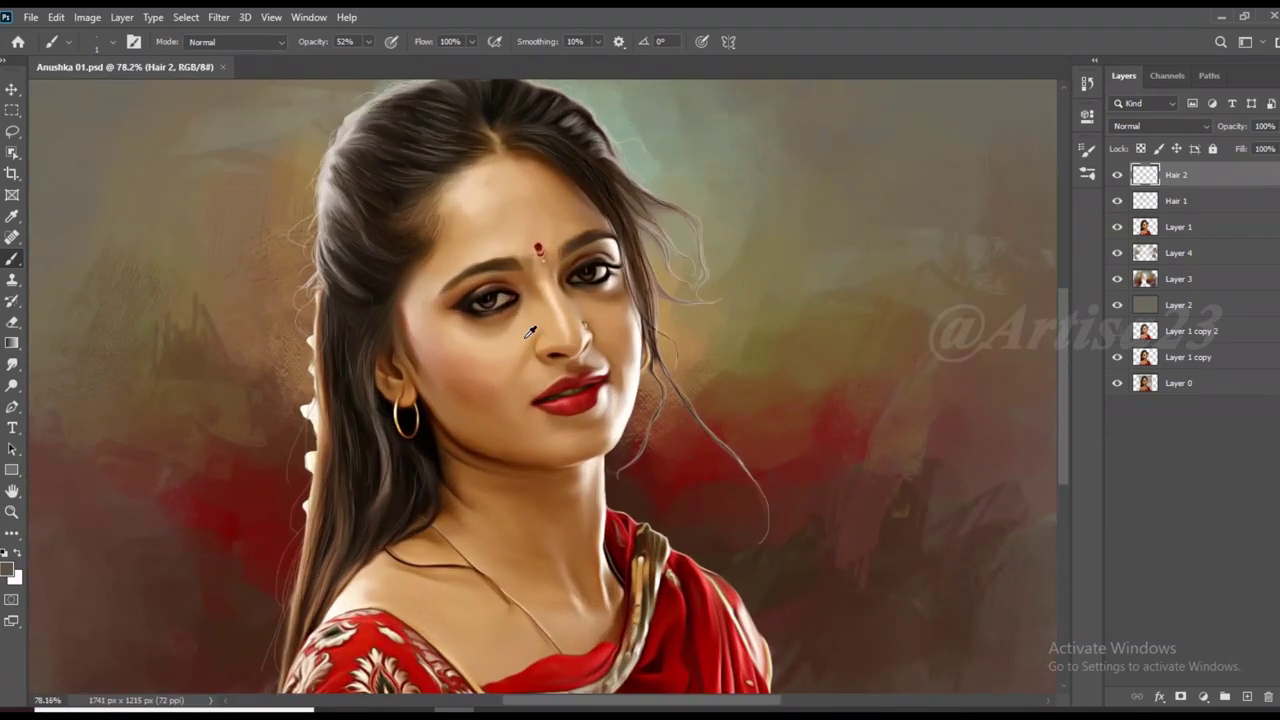
{"action": "scroll", "coordinate": [540, 285], "scroll_direction": "down", "scroll_amount": 1}
{"action": "scroll", "coordinate": [540, 285], "scroll_direction": "down", "scroll_amount": 2}
{"action": "scroll", "coordinate": [540, 285], "scroll_direction": "up", "scroll_amount": 1}
{"action": "scroll", "coordinate": [540, 285], "scroll_direction": "down", "scroll_amount": 1}
{"action": "left_click", "coordinate": [1247, 696]}
Rename the new layer Eyebro for the eyebrow hairs
{"action": "double_click", "coordinate": [1179, 174]}
{"action": "scroll", "coordinate": [846, 270], "scroll_direction": "up", "scroll_amount": 3}
{"action": "scroll", "coordinate": [846, 270], "scroll_direction": "up", "scroll_amount": 1}
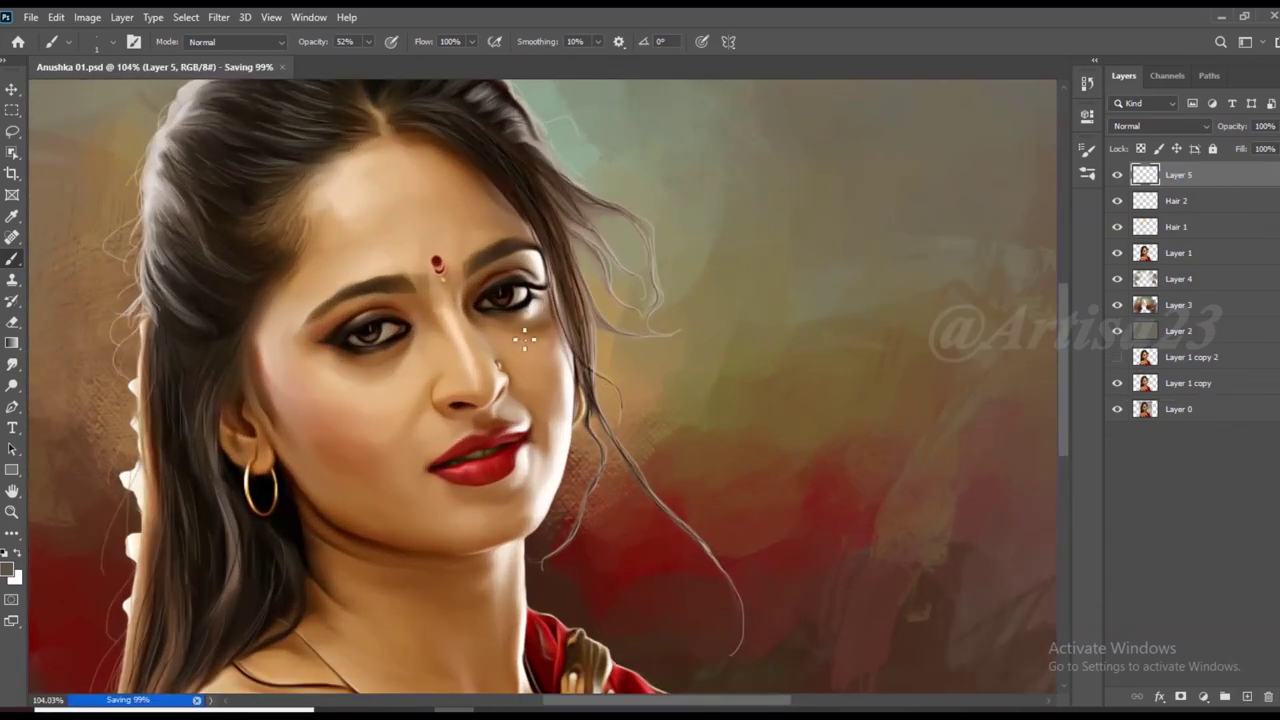
{"action": "scroll", "coordinate": [846, 270], "scroll_direction": "down", "scroll_amount": 1}
{"action": "scroll", "coordinate": [846, 270], "scroll_direction": "up", "scroll_amount": 1}
{"action": "double_click", "coordinate": [1180, 175]}
{"action": "type", "text": "Eyebro"}
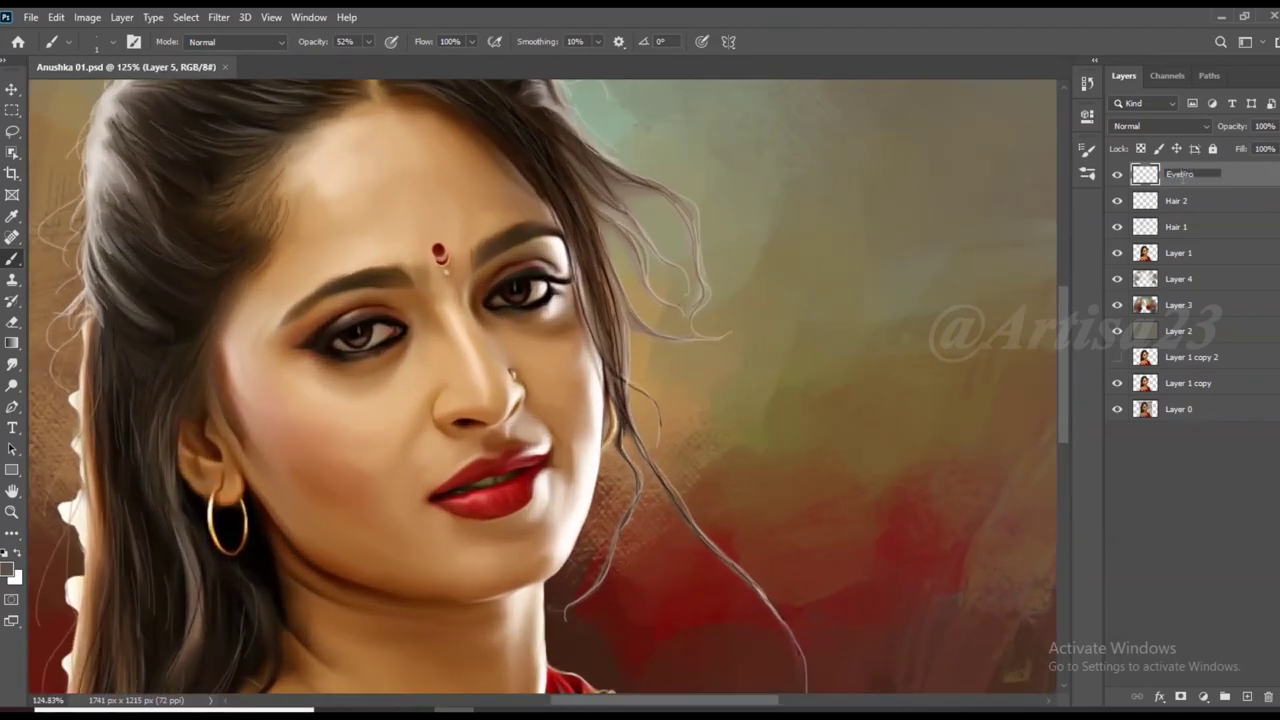
{"action": "key", "text": "Return"}
Set brush opacity to 74% and darken the left eyebrow with fine hair strokes
{"action": "scroll", "coordinate": [355, 306], "scroll_direction": "up", "scroll_amount": 1}
{"action": "scroll", "coordinate": [355, 306], "scroll_direction": "up", "scroll_amount": 1}
{"action": "scroll", "coordinate": [355, 306], "scroll_direction": "up", "scroll_amount": 1}
{"action": "scroll", "coordinate": [355, 306], "scroll_direction": "up", "scroll_amount": 1}
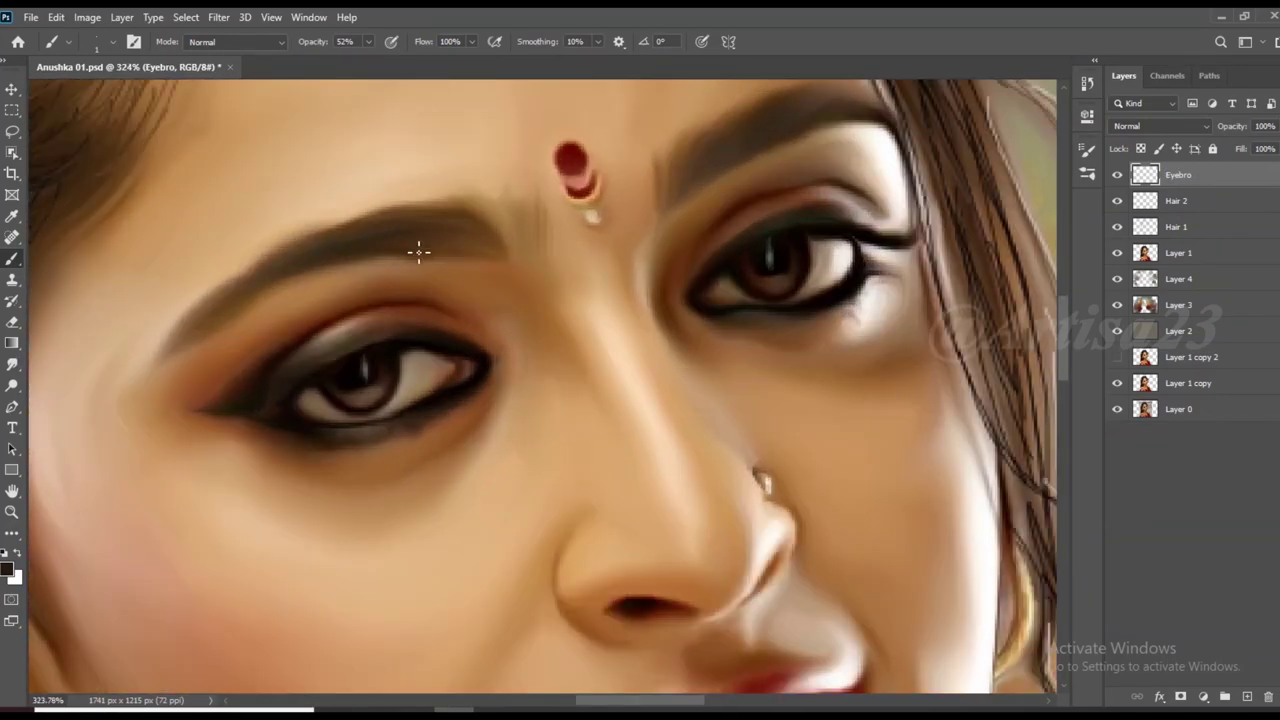
{"action": "key", "text": "7"}
{"action": "key", "text": "4"}
{"action": "scroll", "coordinate": [400, 214], "scroll_direction": "up", "scroll_amount": 1}
{"action": "left_click_drag", "start_coordinate": [443, 229], "coordinate": [508, 249]}
{"action": "left_click_drag", "start_coordinate": [358, 215], "coordinate": [182, 332]}
{"action": "left_click_drag", "start_coordinate": [271, 263], "coordinate": [135, 368]}
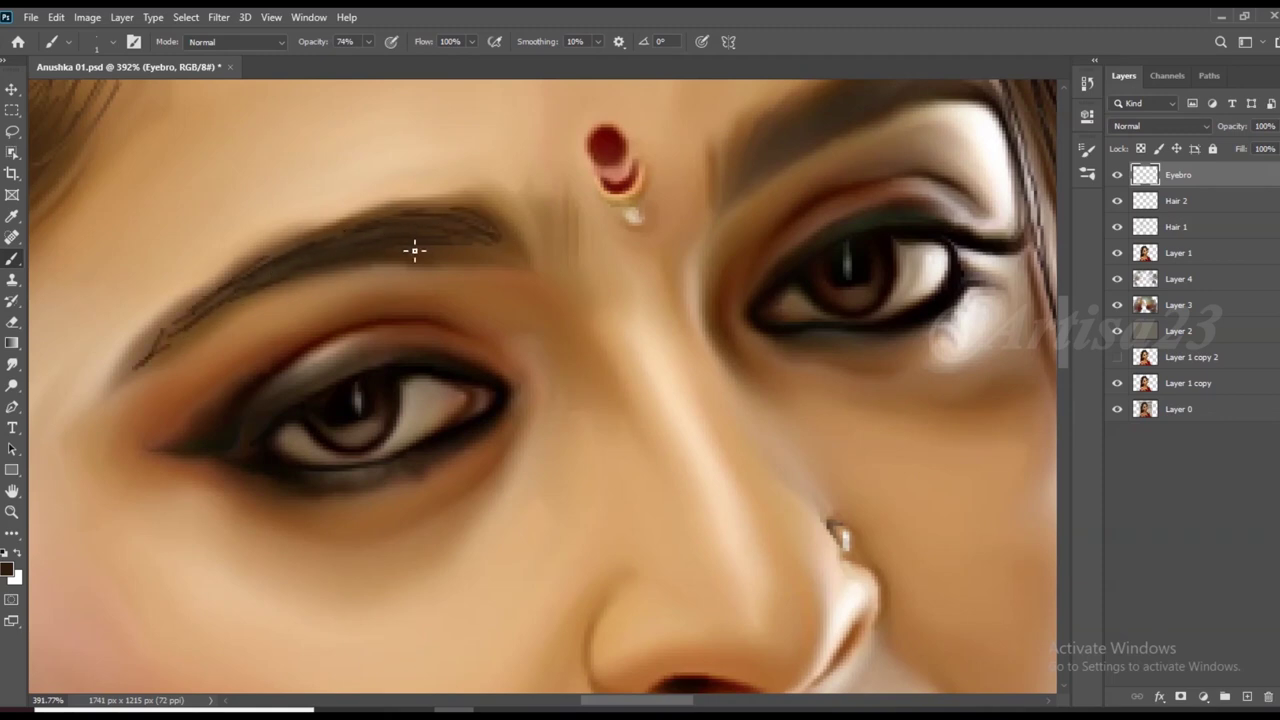
{"action": "scroll", "coordinate": [491, 215], "scroll_direction": "down", "scroll_amount": 1}
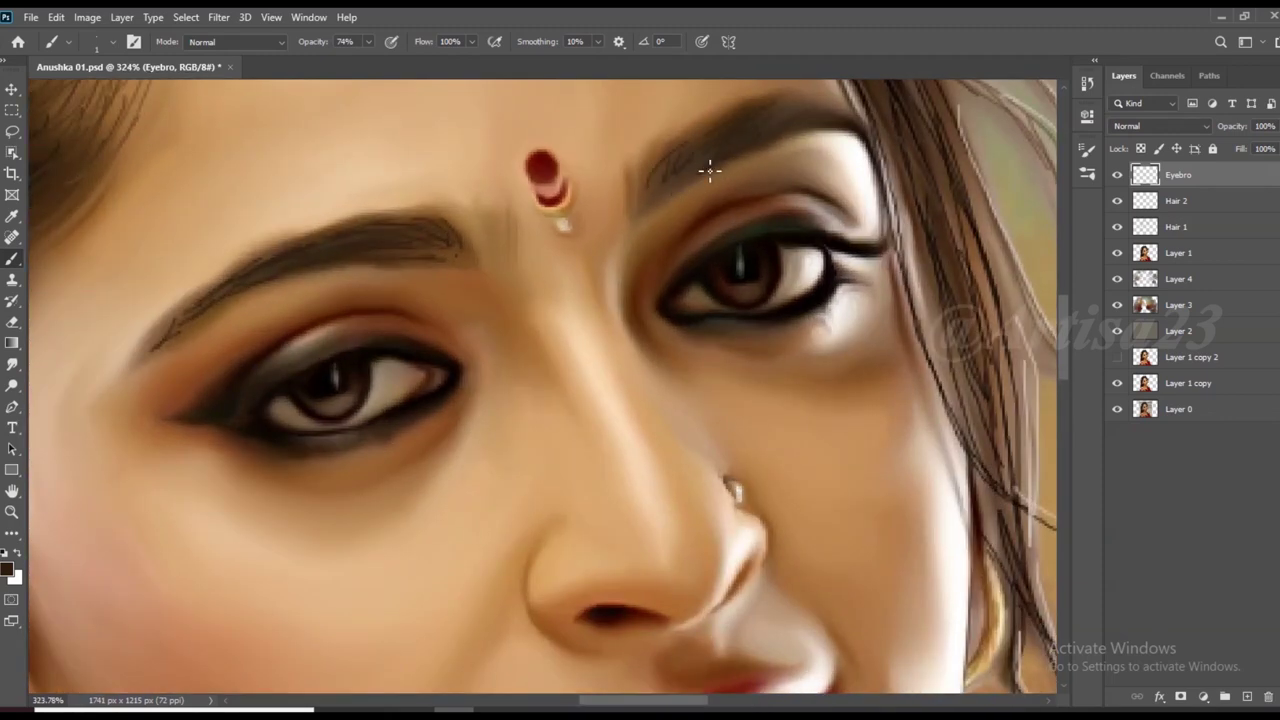
{"action": "scroll", "coordinate": [705, 176], "scroll_direction": "down", "scroll_amount": 1}
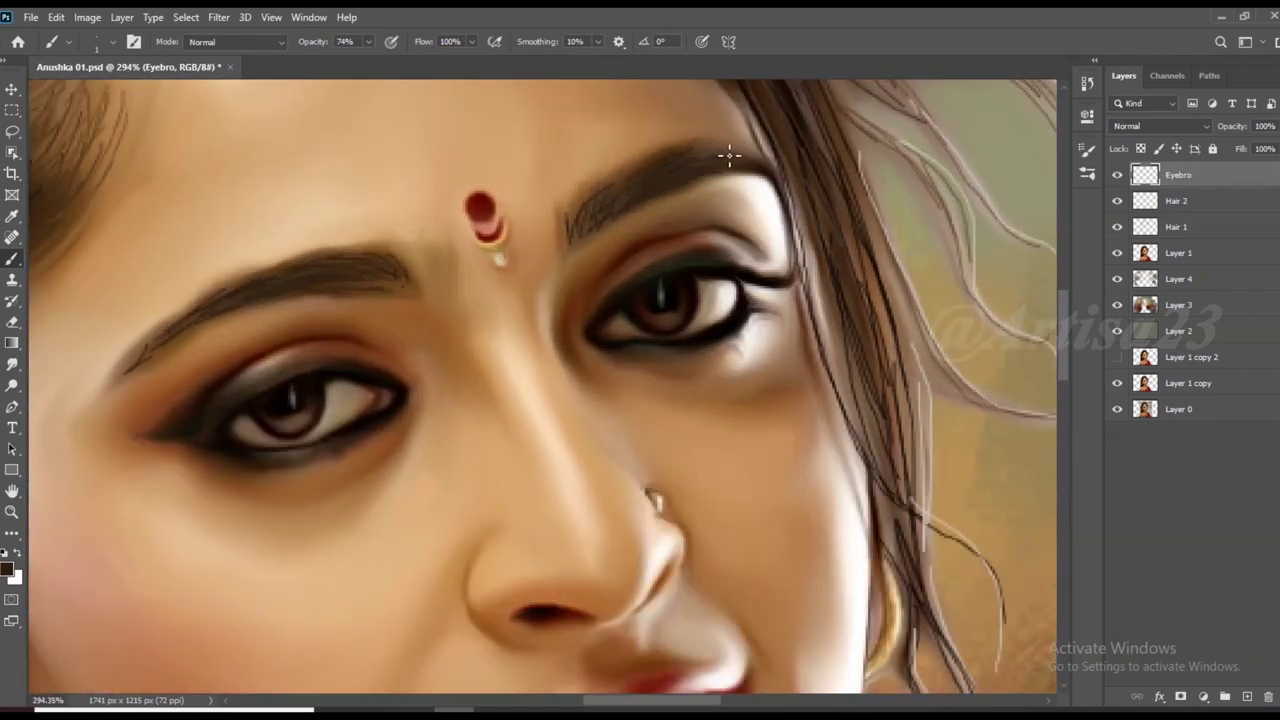
{"action": "scroll", "coordinate": [420, 283], "scroll_direction": "up", "scroll_amount": 1}
{"action": "scroll", "coordinate": [408, 263], "scroll_direction": "down", "scroll_amount": 1}
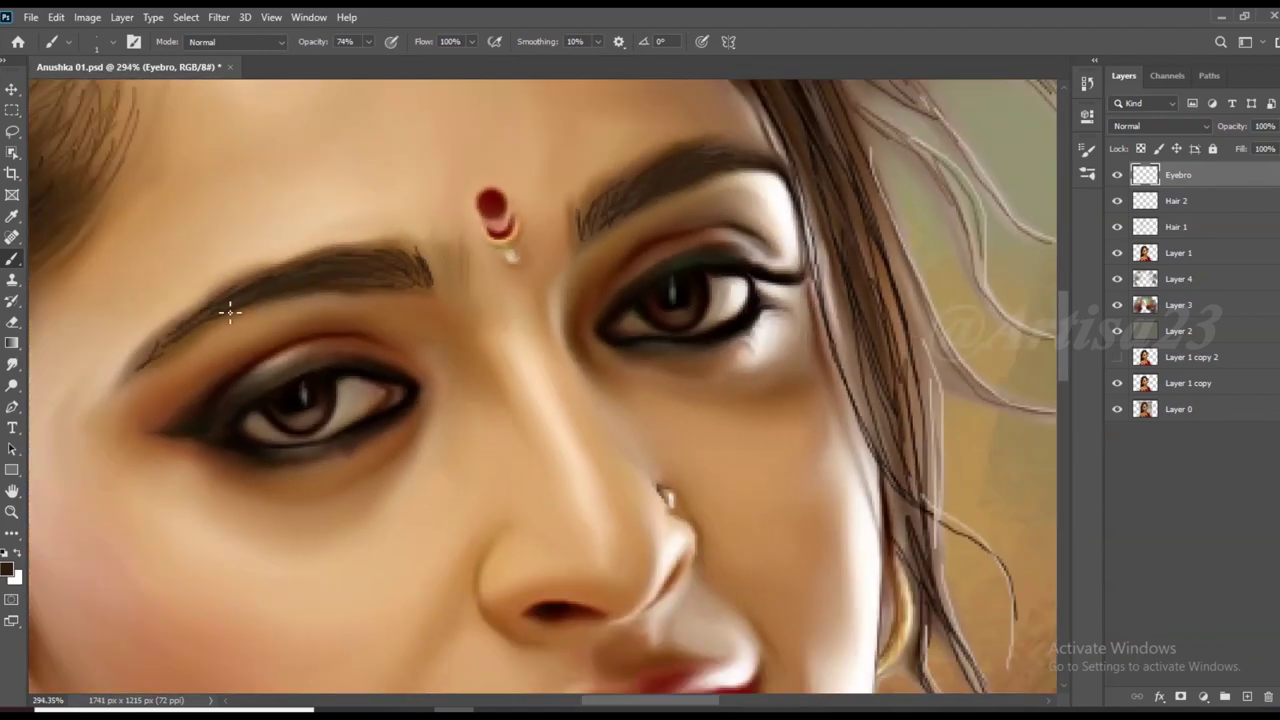
{"action": "scroll", "coordinate": [130, 380], "scroll_direction": "down", "scroll_amount": 3}
{"action": "scroll", "coordinate": [400, 330], "scroll_direction": "down", "scroll_amount": 2}
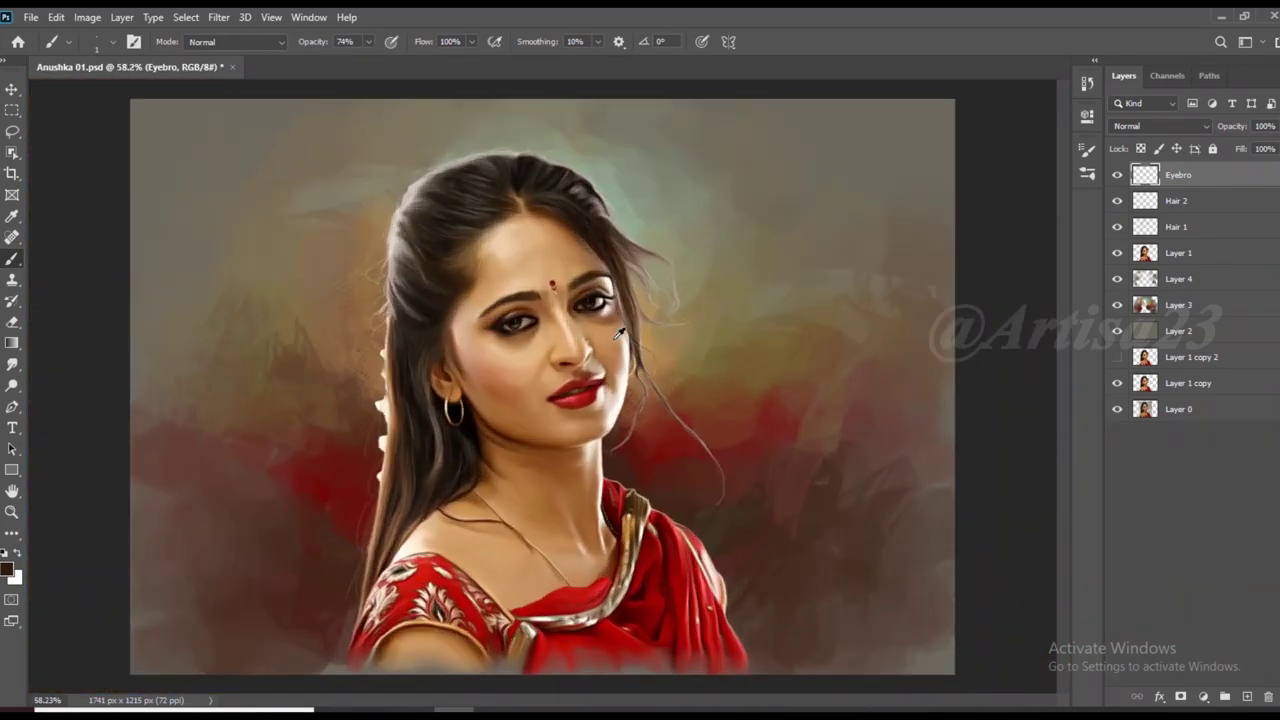
{"action": "scroll", "coordinate": [585, 312], "scroll_direction": "up", "scroll_amount": 2}
{"action": "scroll", "coordinate": [585, 312], "scroll_direction": "down", "scroll_amount": 2}
{"action": "scroll", "coordinate": [585, 305], "scroll_direction": "down", "scroll_amount": 1}
{"action": "scroll", "coordinate": [585, 305], "scroll_direction": "up", "scroll_amount": 3}
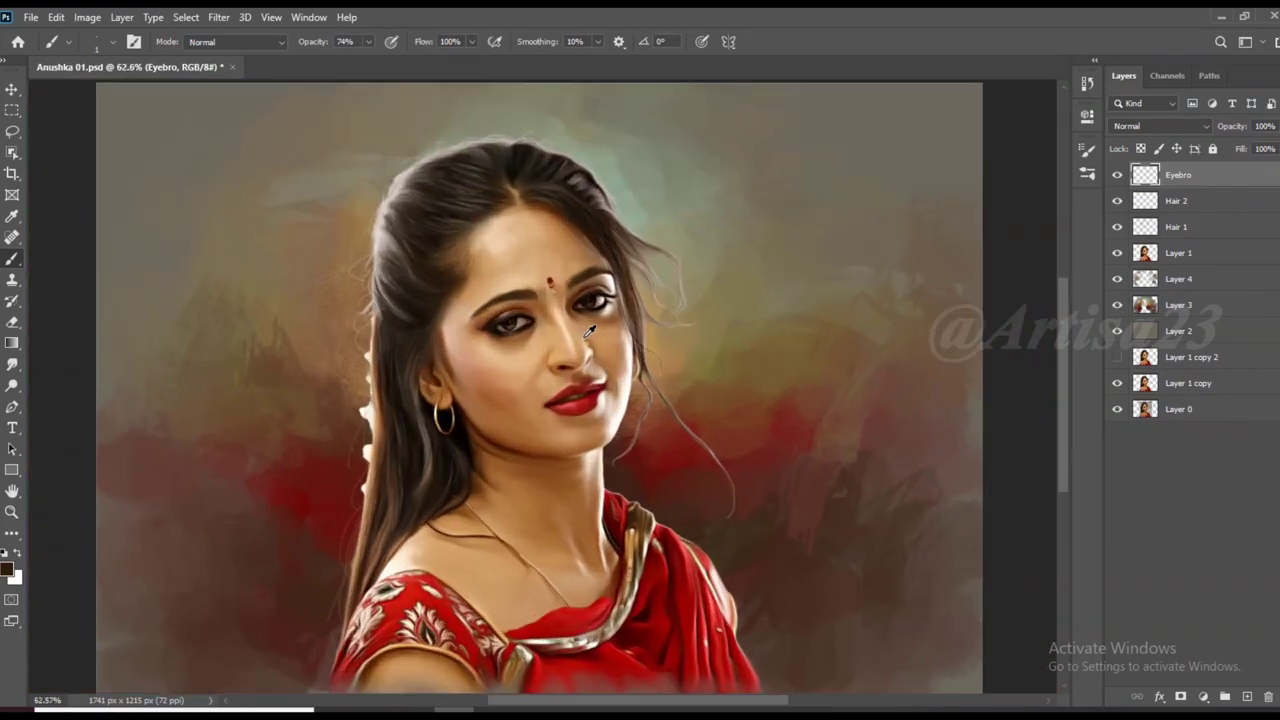
{"action": "scroll", "coordinate": [569, 379], "scroll_direction": "up", "scroll_amount": 1}
{"action": "scroll", "coordinate": [569, 379], "scroll_direction": "down", "scroll_amount": 2}
{"action": "scroll", "coordinate": [569, 379], "scroll_direction": "up", "scroll_amount": 1}
Save the portrait with File > Save
{"action": "left_click", "coordinate": [31, 17]}
{"action": "left_click", "coordinate": [69, 199]}
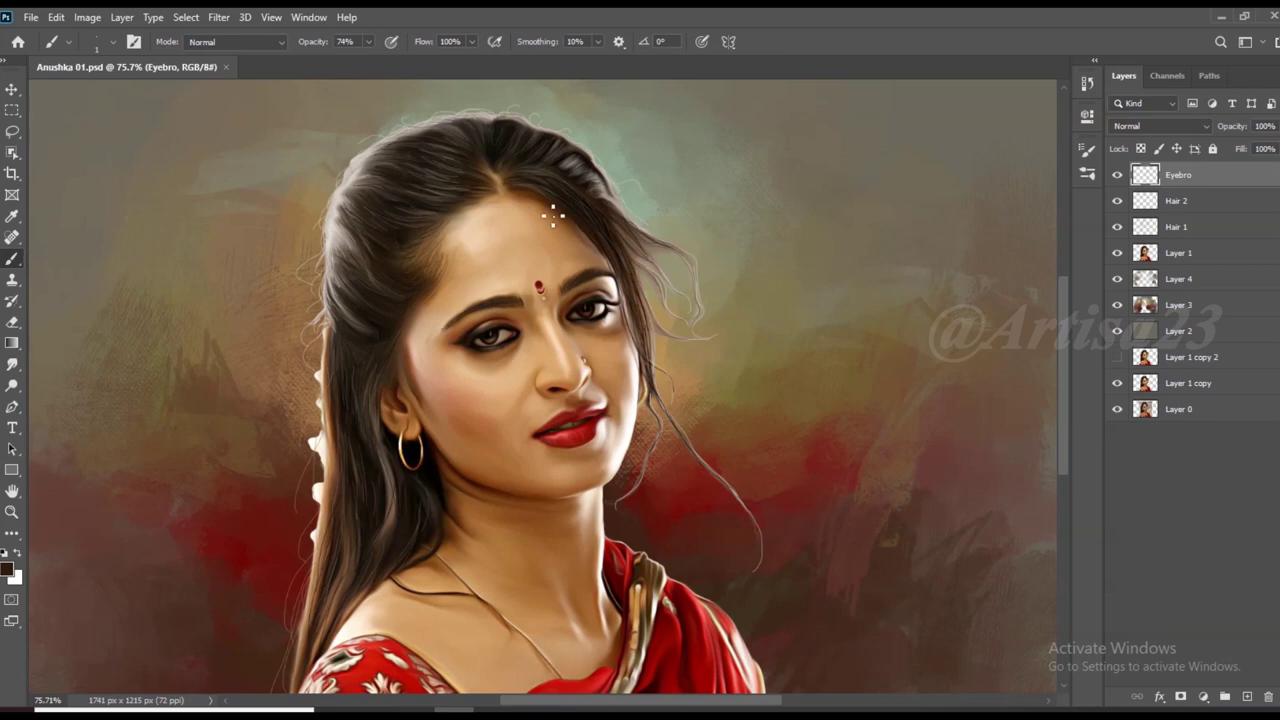
{"action": "scroll", "coordinate": [553, 214], "scroll_direction": "up", "scroll_amount": 1}
{"action": "scroll", "coordinate": [550, 220], "scroll_direction": "up", "scroll_amount": 1}
{"action": "scroll", "coordinate": [540, 225], "scroll_direction": "up", "scroll_amount": 2}
{"action": "scroll", "coordinate": [520, 237], "scroll_direction": "up", "scroll_amount": 2}
{"action": "scroll", "coordinate": [520, 237], "scroll_direction": "up", "scroll_amount": 1}
Add a new layer above Eyebro and name it Furr 1
{"action": "left_click", "coordinate": [1247, 696]}
{"action": "double_click", "coordinate": [1180, 174]}
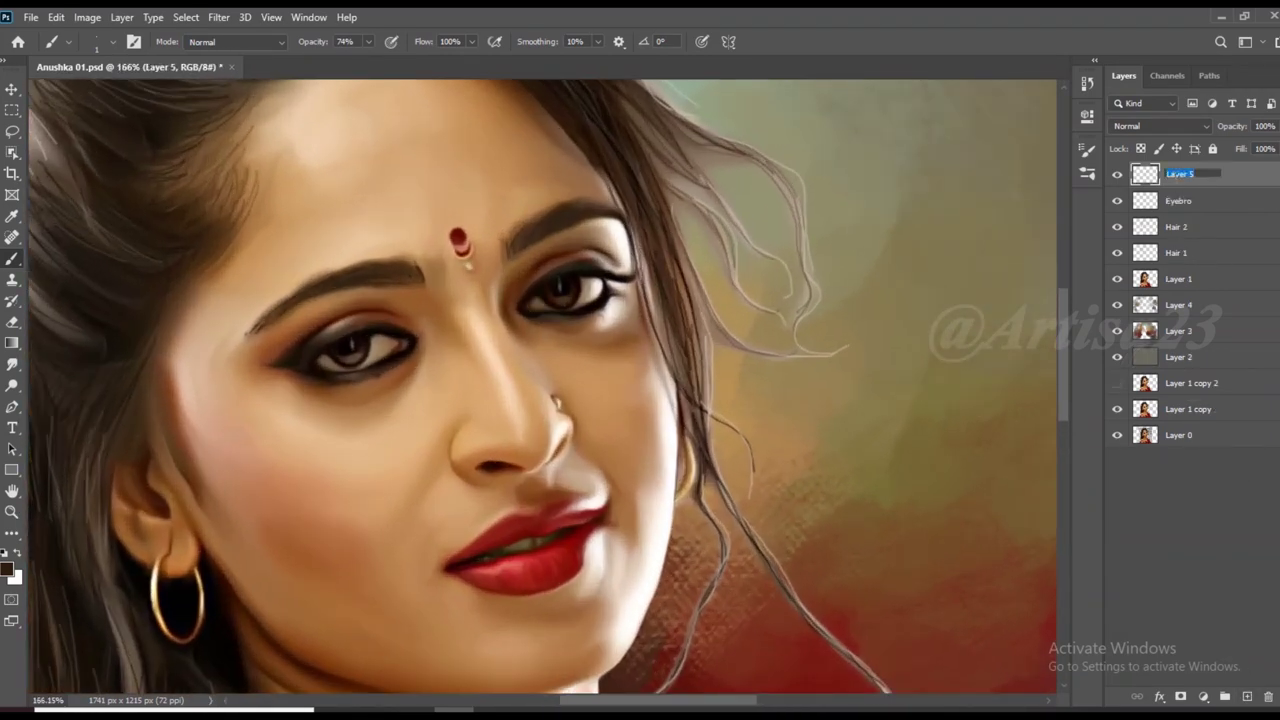
{"action": "type", "text": "Furr 1"}
{"action": "key", "text": "Return"}
{"action": "scroll", "coordinate": [561, 268], "scroll_direction": "up", "scroll_amount": 5}
{"action": "scroll", "coordinate": [561, 268], "scroll_direction": "up", "scroll_amount": 4}
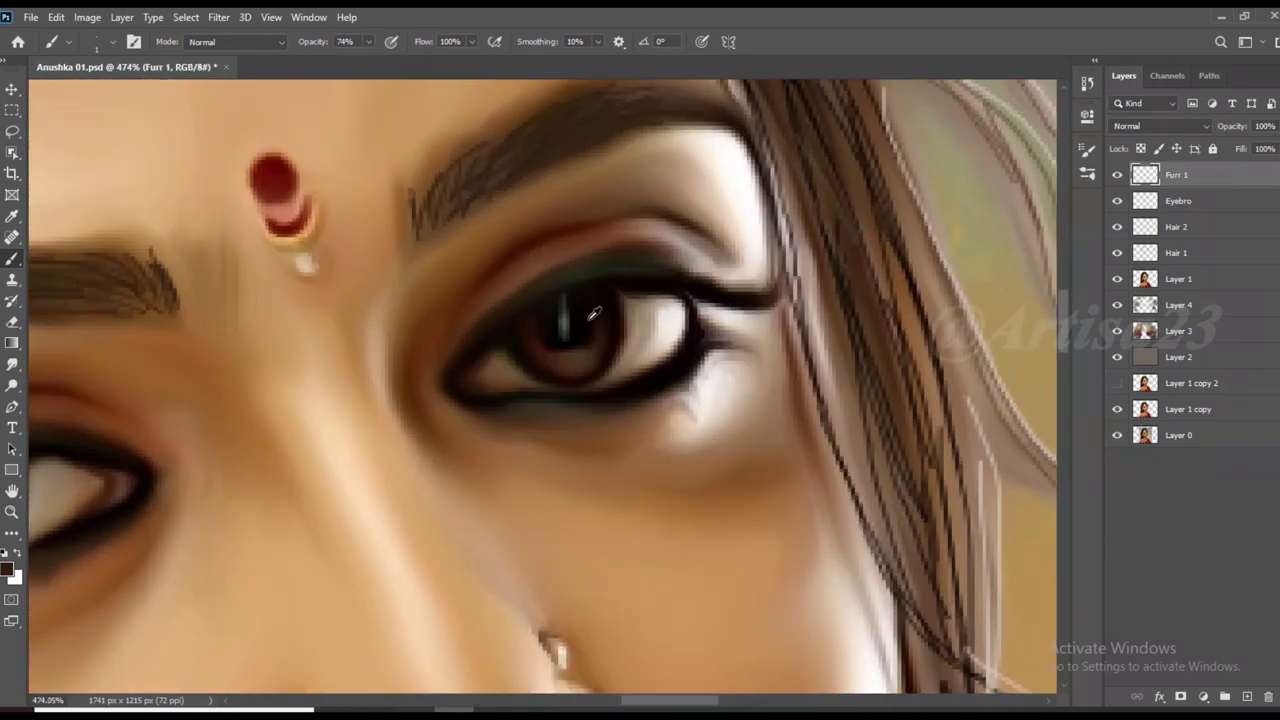
{"action": "scroll", "coordinate": [561, 268], "scroll_direction": "up", "scroll_amount": 2}
Paint fine upper-lid, lower-lid and outer-corner lashes around the eye
{"action": "mouse_move", "coordinate": [733, 299]}
{"action": "left_mouse_down"}
{"action": "mouse_move", "coordinate": [828, 289]}
{"action": "mouse_move", "coordinate": [655, 292]}
{"action": "left_mouse_up"}
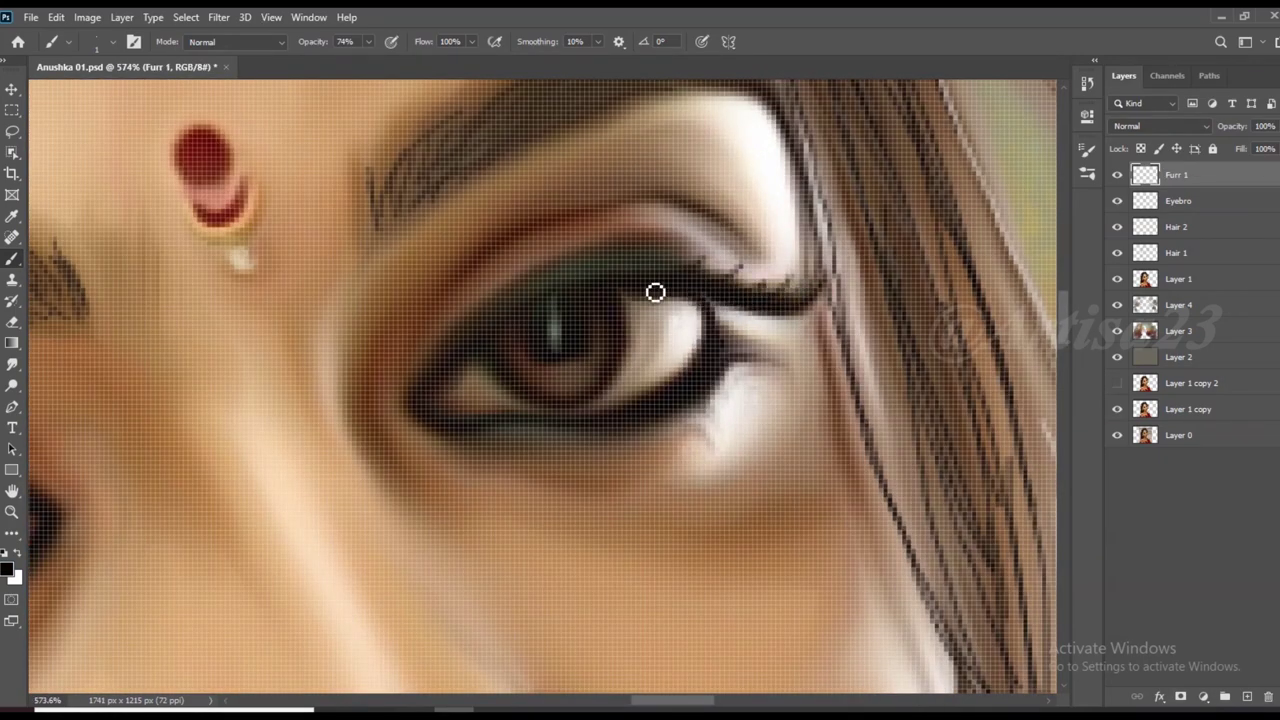
{"action": "left_click_drag", "start_coordinate": [695, 412], "coordinate": [712, 438]}
{"action": "left_click_drag", "start_coordinate": [746, 357], "coordinate": [780, 372]}
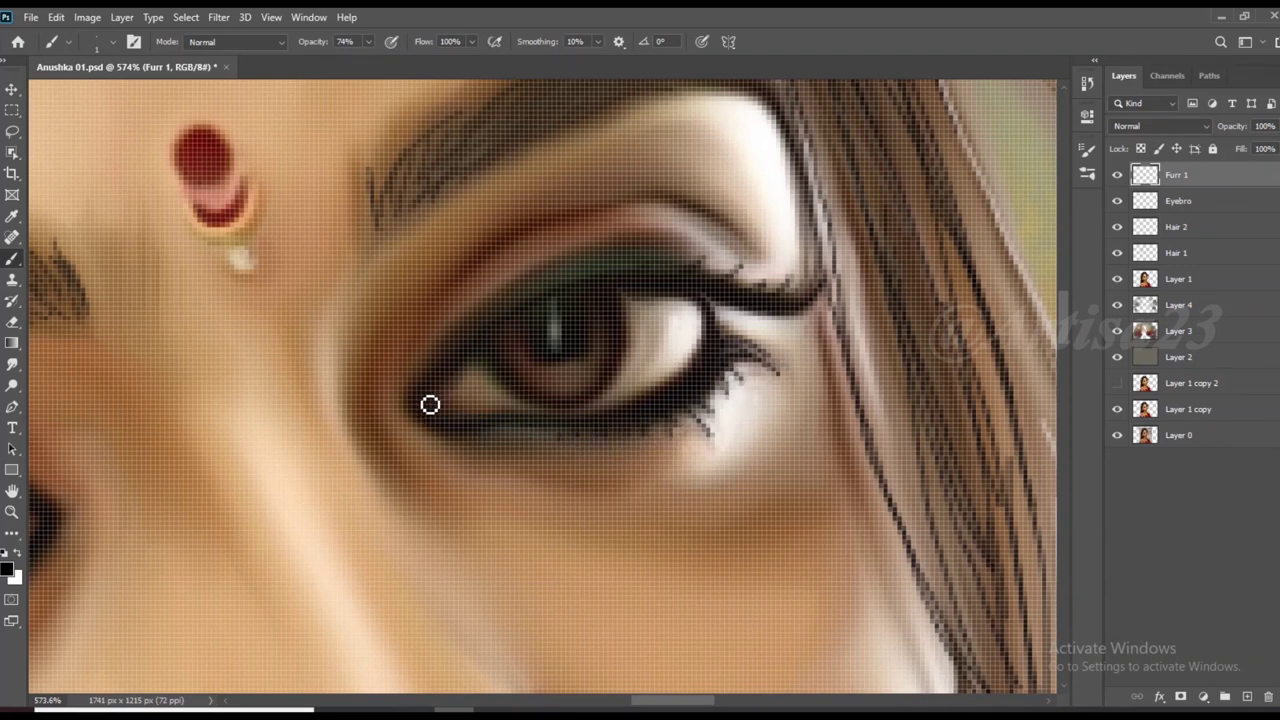
{"action": "scroll", "coordinate": [560, 300], "scroll_direction": "down", "scroll_amount": 2}
{"action": "mouse_move", "coordinate": [695, 312]}
{"action": "left_mouse_down"}
{"action": "mouse_move", "coordinate": [726, 329]}
{"action": "mouse_move", "coordinate": [756, 383]}
{"action": "left_mouse_up"}
{"action": "scroll", "coordinate": [756, 383], "scroll_direction": "down", "scroll_amount": 2}
{"action": "scroll", "coordinate": [637, 408], "scroll_direction": "down", "scroll_amount": 2}
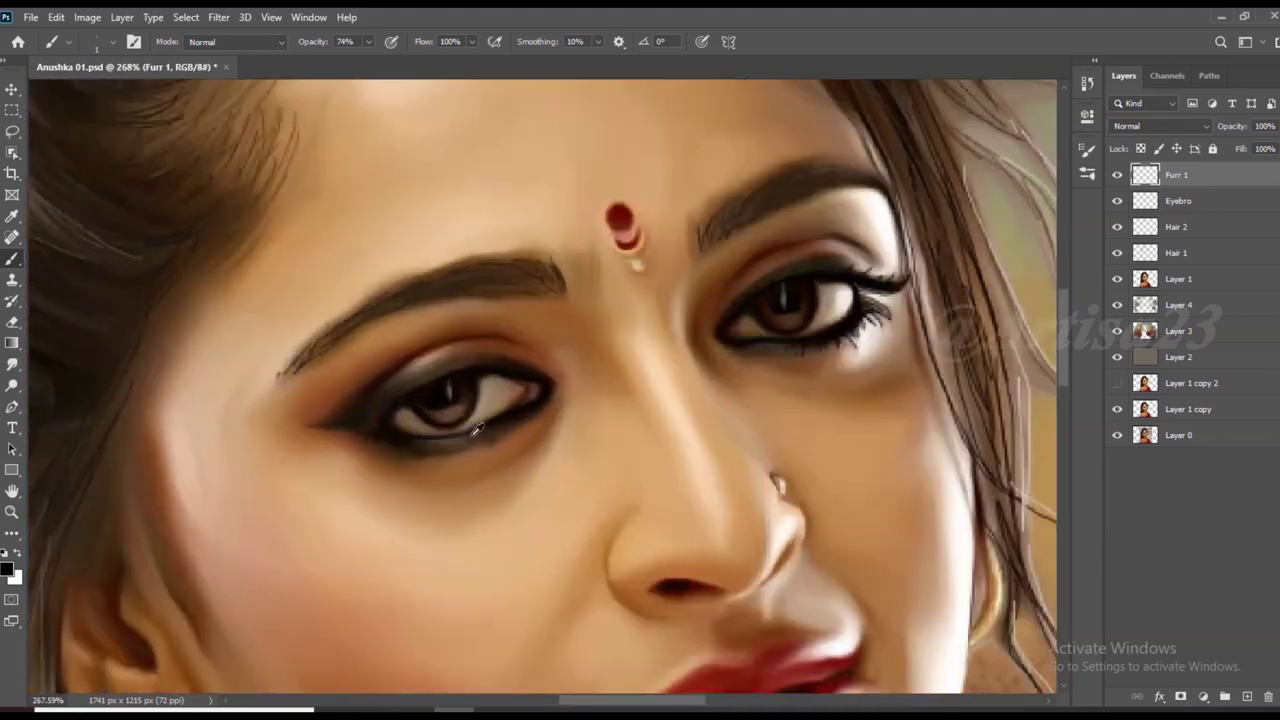
{"action": "scroll", "coordinate": [560, 303], "scroll_direction": "up", "scroll_amount": 3}
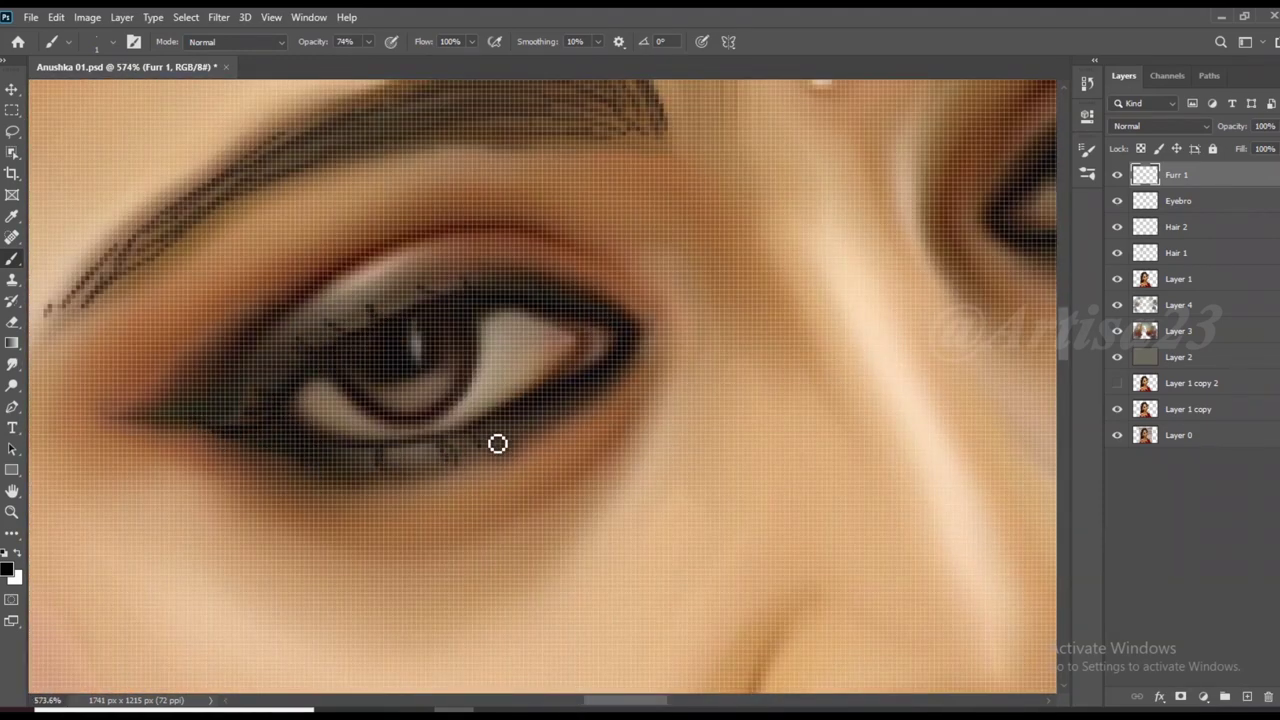
{"action": "scroll", "coordinate": [483, 349], "scroll_direction": "down", "scroll_amount": 3}
{"action": "scroll", "coordinate": [501, 352], "scroll_direction": "up", "scroll_amount": 3}
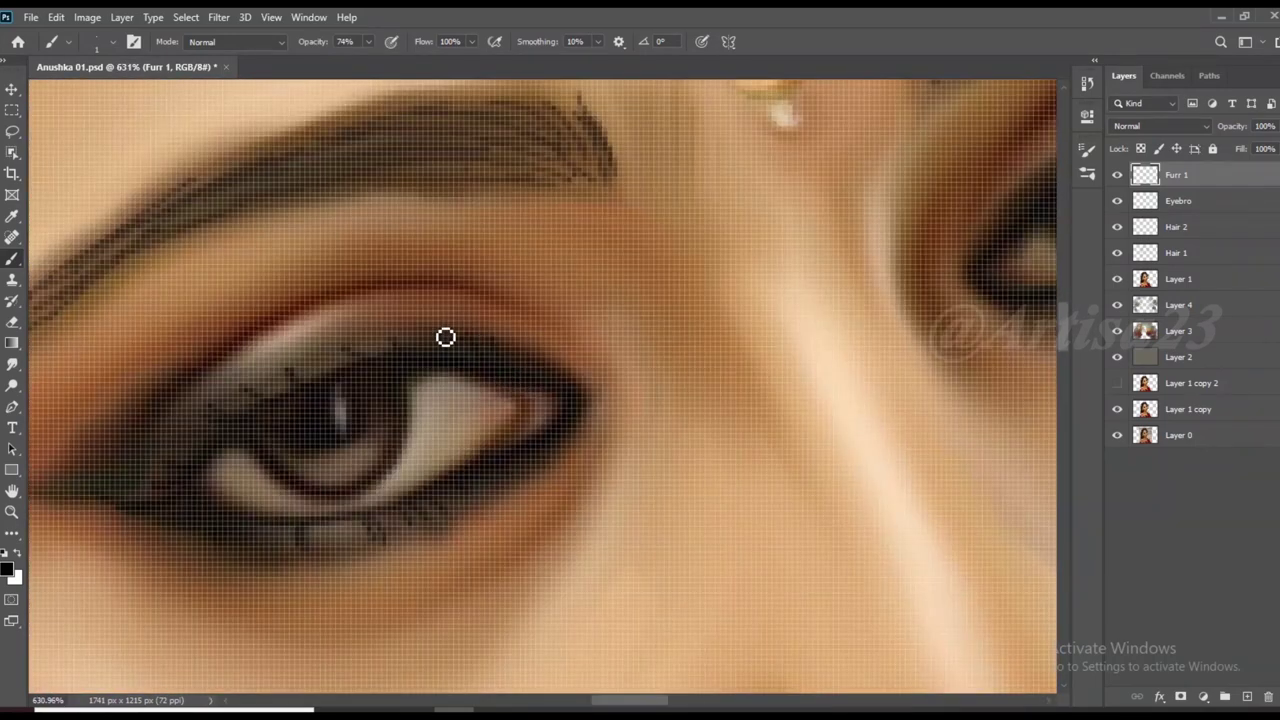
{"action": "scroll", "coordinate": [400, 355], "scroll_direction": "down", "scroll_amount": 1}
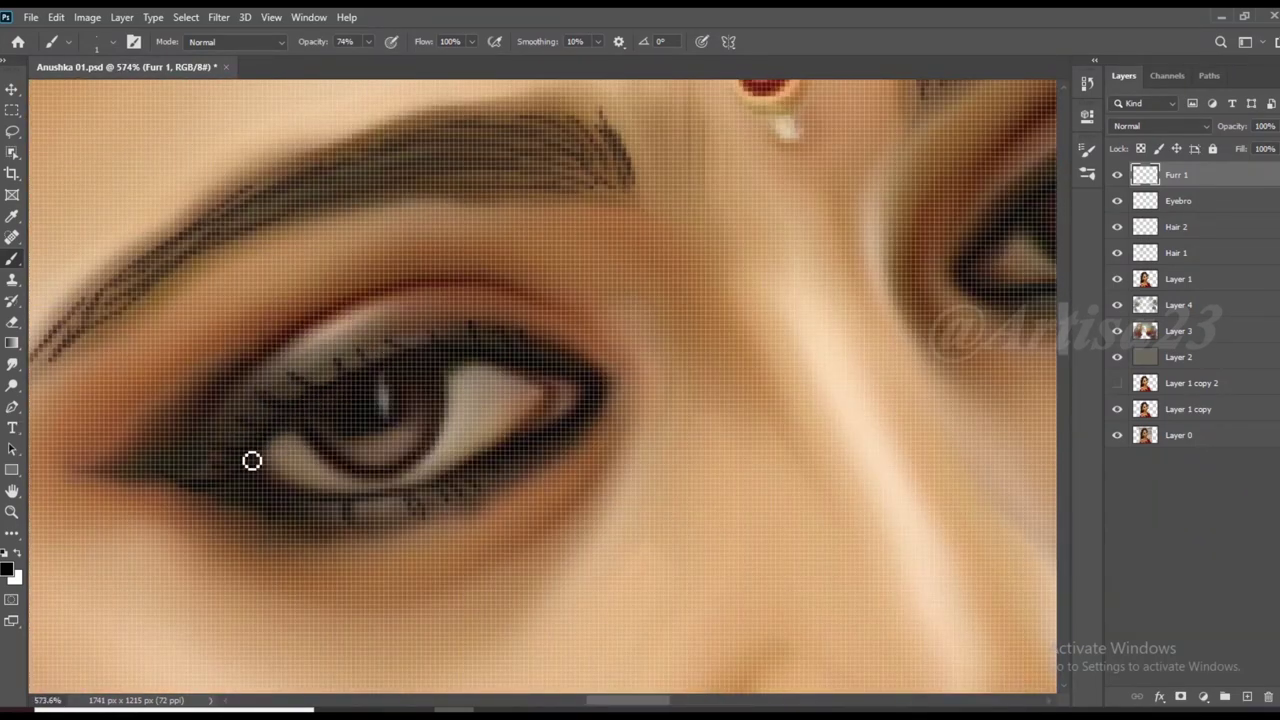
{"action": "scroll", "coordinate": [237, 463], "scroll_direction": "up", "scroll_amount": 1}
{"action": "scroll", "coordinate": [440, 410], "scroll_direction": "down", "scroll_amount": 1}
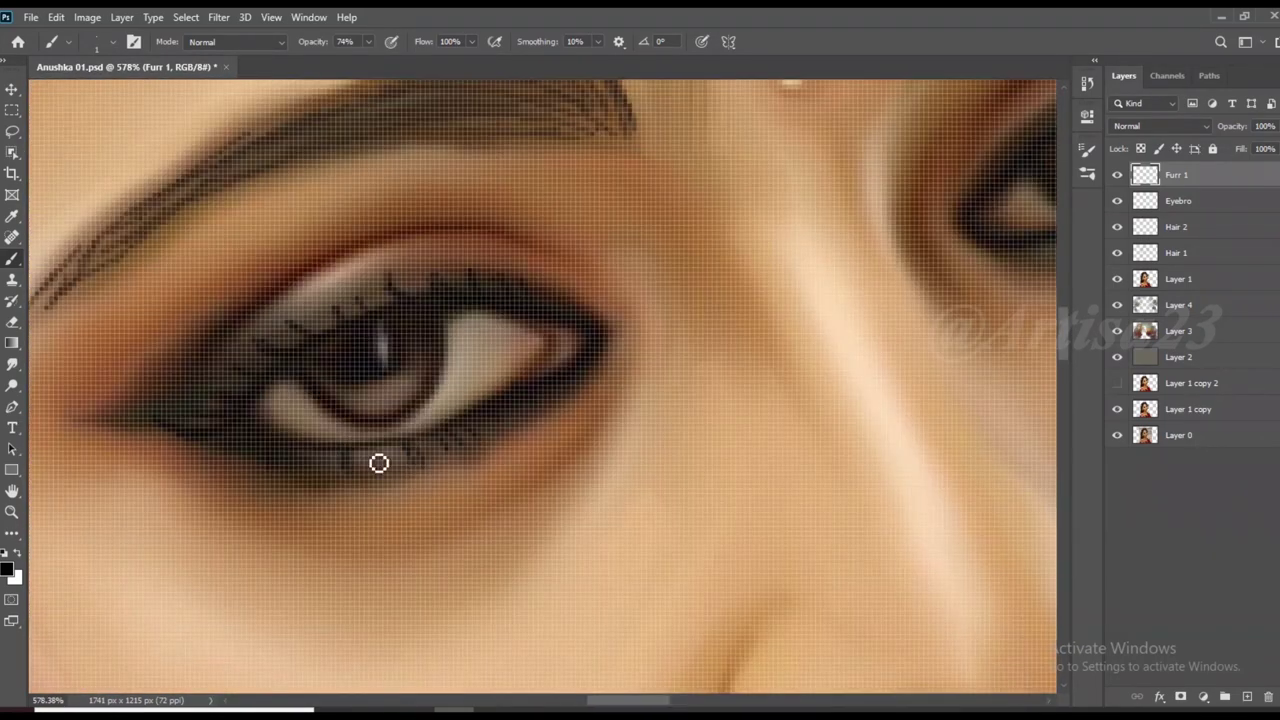
{"action": "scroll", "coordinate": [380, 420], "scroll_direction": "down", "scroll_amount": 1}
{"action": "scroll", "coordinate": [416, 370], "scroll_direction": "down", "scroll_amount": 5}
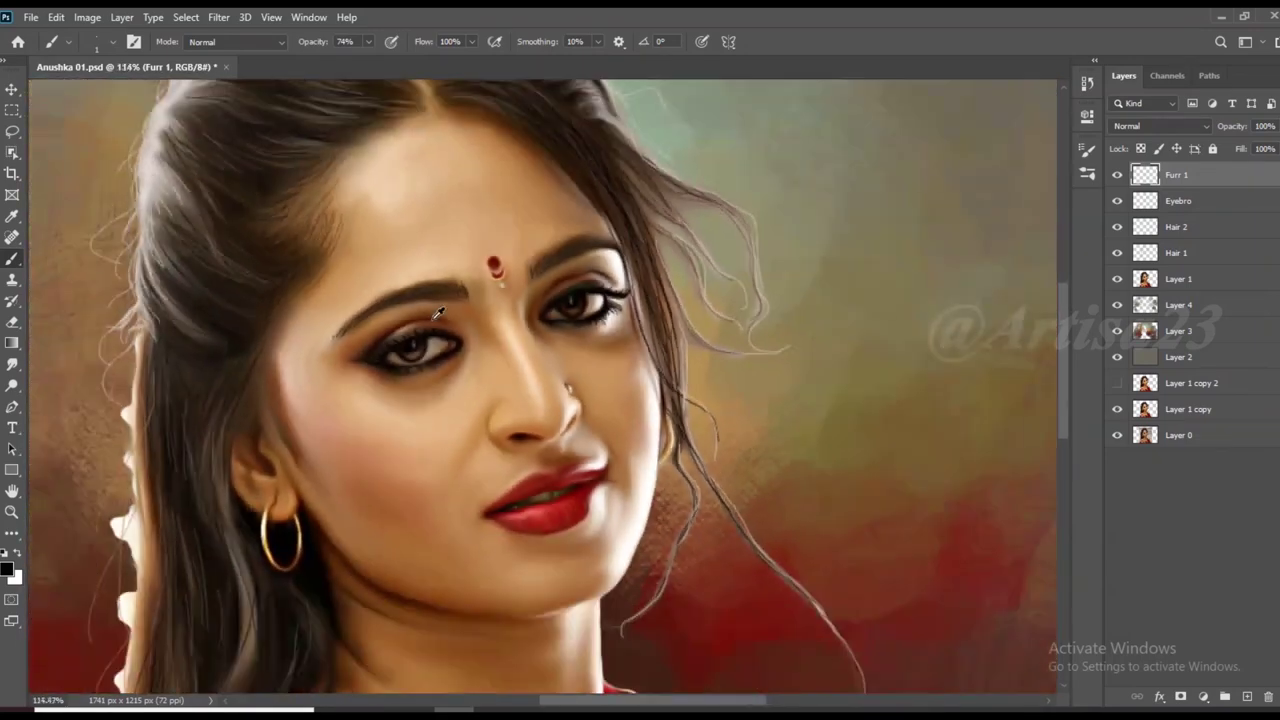
{"action": "scroll", "coordinate": [500, 380], "scroll_direction": "down", "scroll_amount": 1}
{"action": "scroll", "coordinate": [560, 385], "scroll_direction": "up", "scroll_amount": 1}
{"action": "scroll", "coordinate": [577, 388], "scroll_direction": "down", "scroll_amount": 1}
{"action": "scroll", "coordinate": [577, 388], "scroll_direction": "down", "scroll_amount": 1}
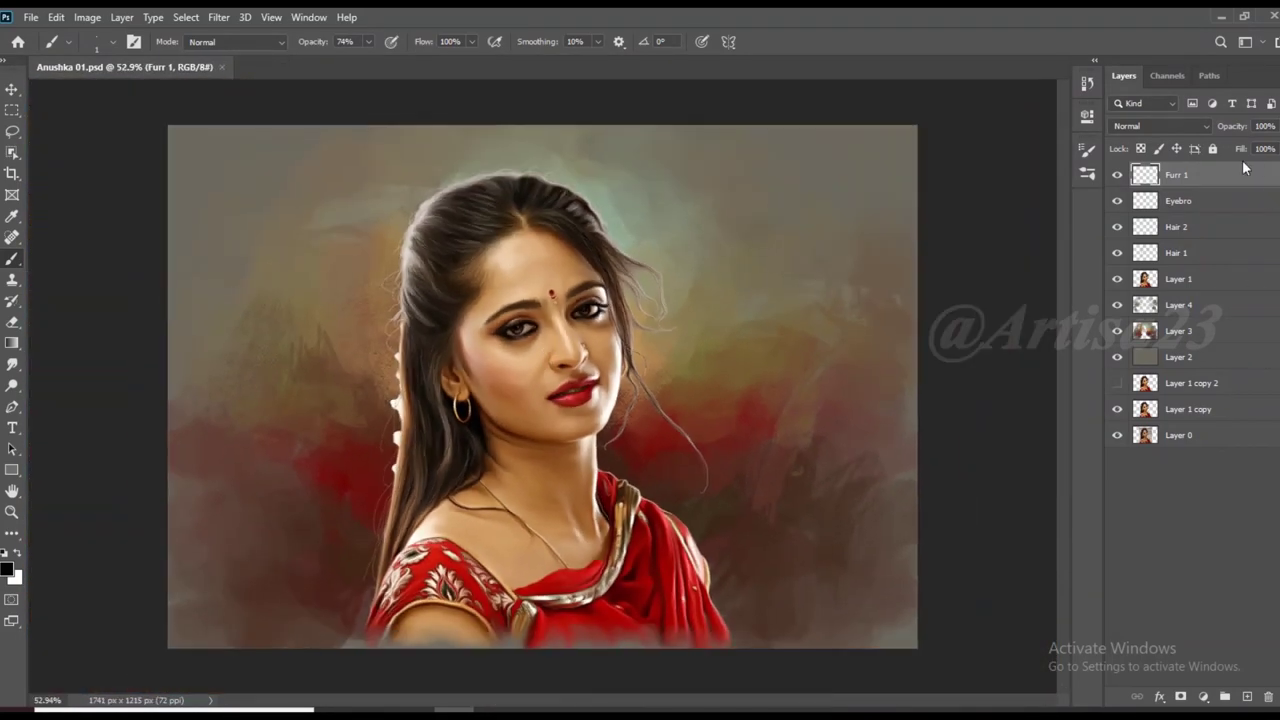
Add a new top layer named Color 1 and set its blend mode to Color
{"action": "left_click", "coordinate": [1247, 696]}
{"action": "double_click", "coordinate": [1177, 174]}
{"action": "type", "text": "Color 1"}
{"action": "key", "text": "Return"}
{"action": "scroll", "coordinate": [588, 410], "scroll_direction": "up", "scroll_amount": 1}
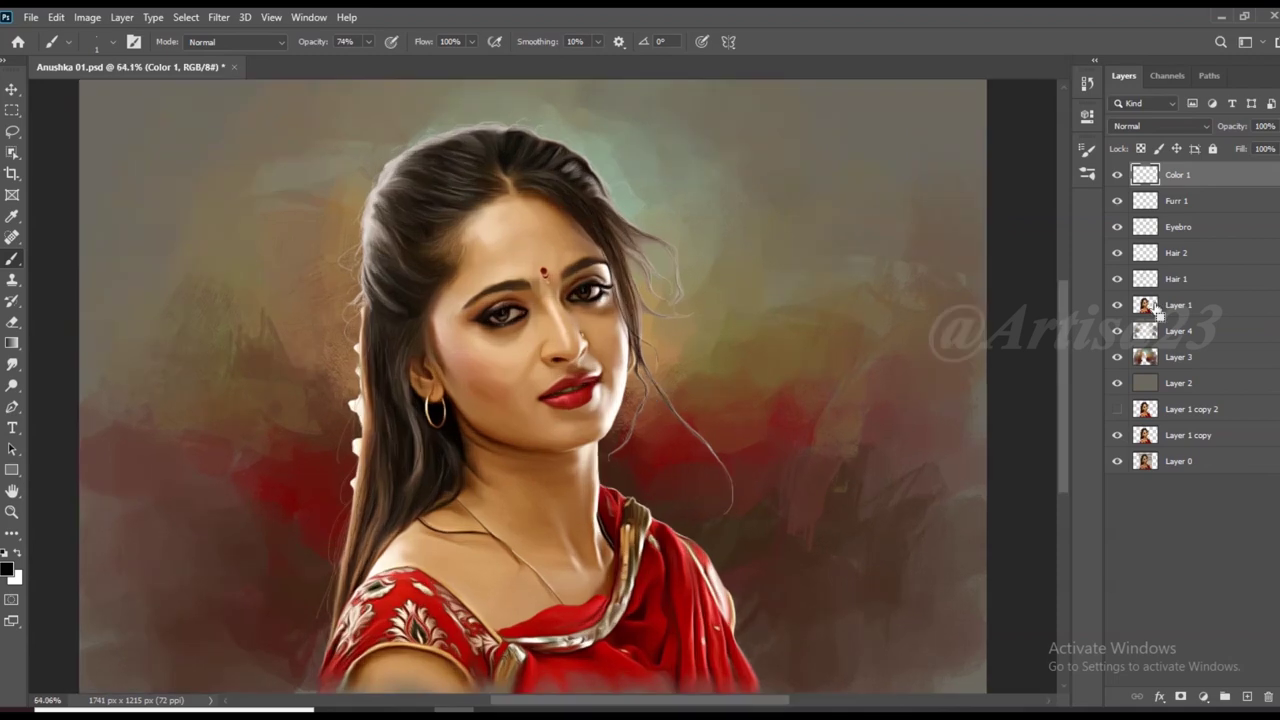
{"action": "left_click_drag", "start_coordinate": [368, 42], "coordinate": [332, 64]}
{"action": "left_click", "coordinate": [1160, 126]}
{"action": "left_click", "coordinate": [1150, 507]}
Make the brush dark red #400000 at 13% opacity with a smaller size
{"action": "left_click", "coordinate": [7, 569]}
{"action": "left_click", "coordinate": [433, 156]}
{"action": "left_click", "coordinate": [418, 291]}
{"action": "left_click", "coordinate": [578, 146]}
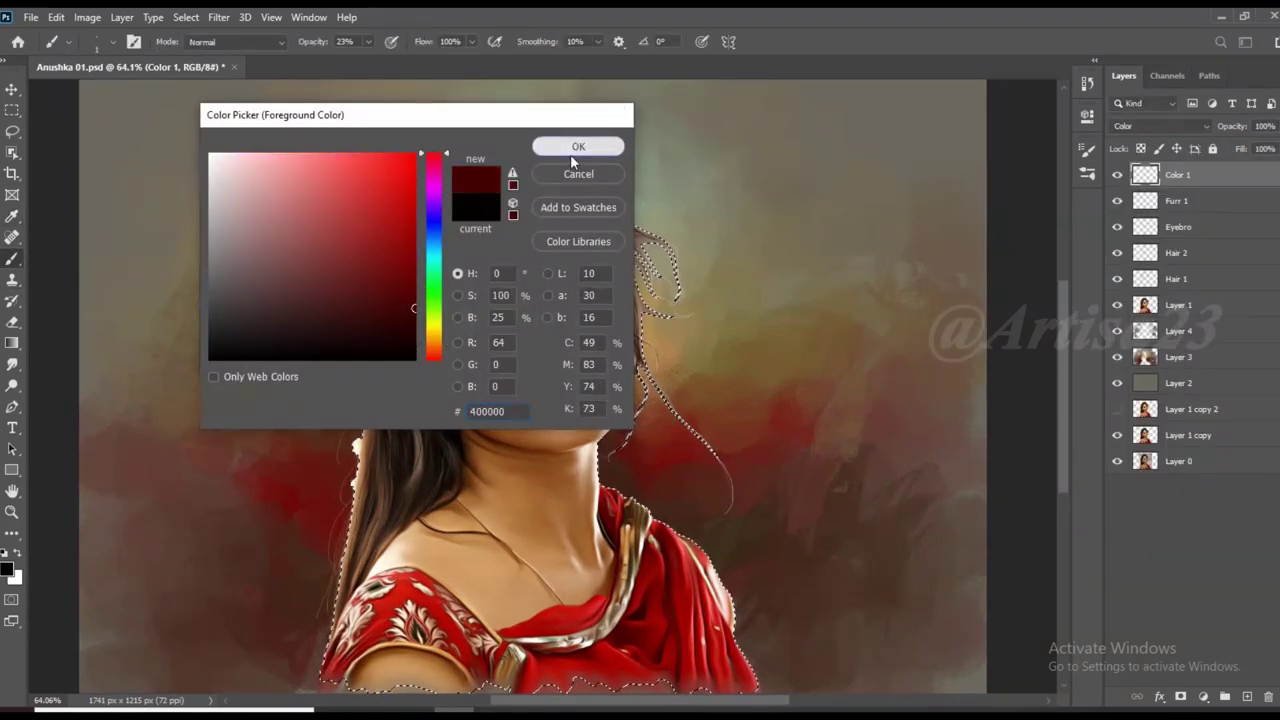
{"action": "left_click_drag", "start_coordinate": [368, 42], "coordinate": [364, 60]}
{"action": "key", "text": "F5"}
{"action": "key", "text": "bracketleft"}
{"action": "key", "text": "bracketleft"}
{"action": "key", "text": "bracketleft"}
{"action": "key", "text": "F5"}
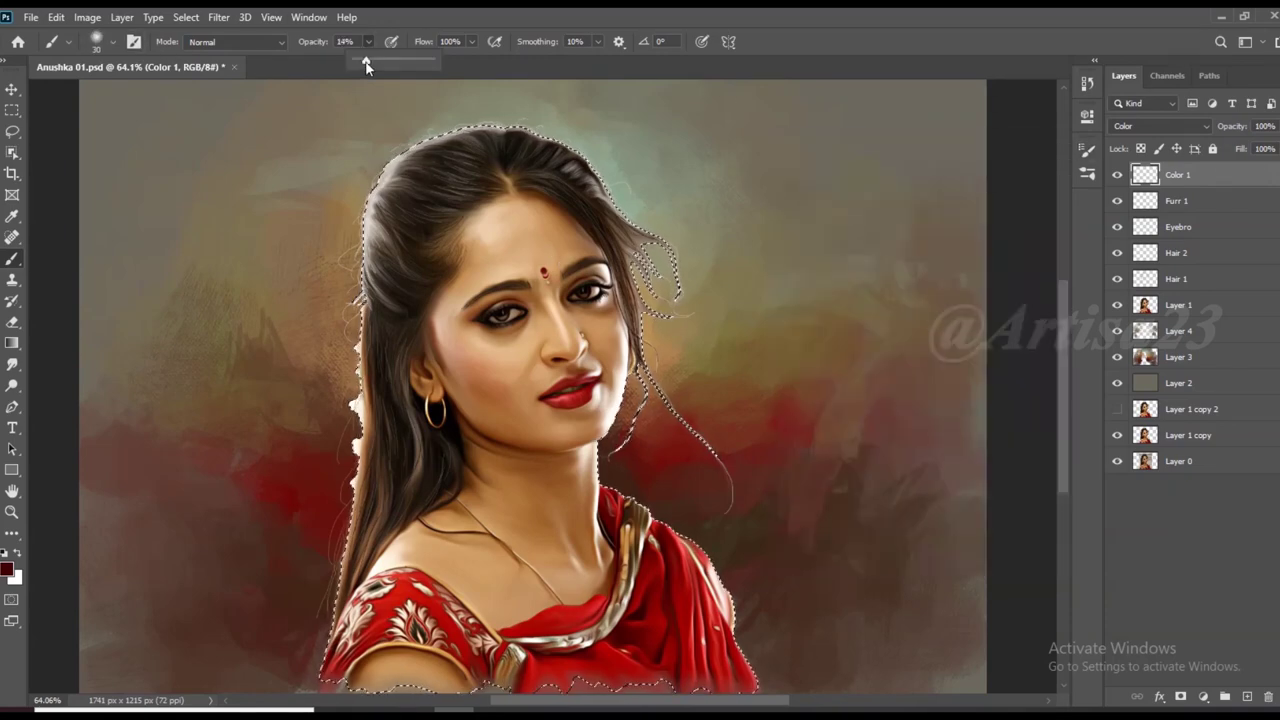
{"action": "scroll", "coordinate": [626, 346], "scroll_direction": "up", "scroll_amount": 5}
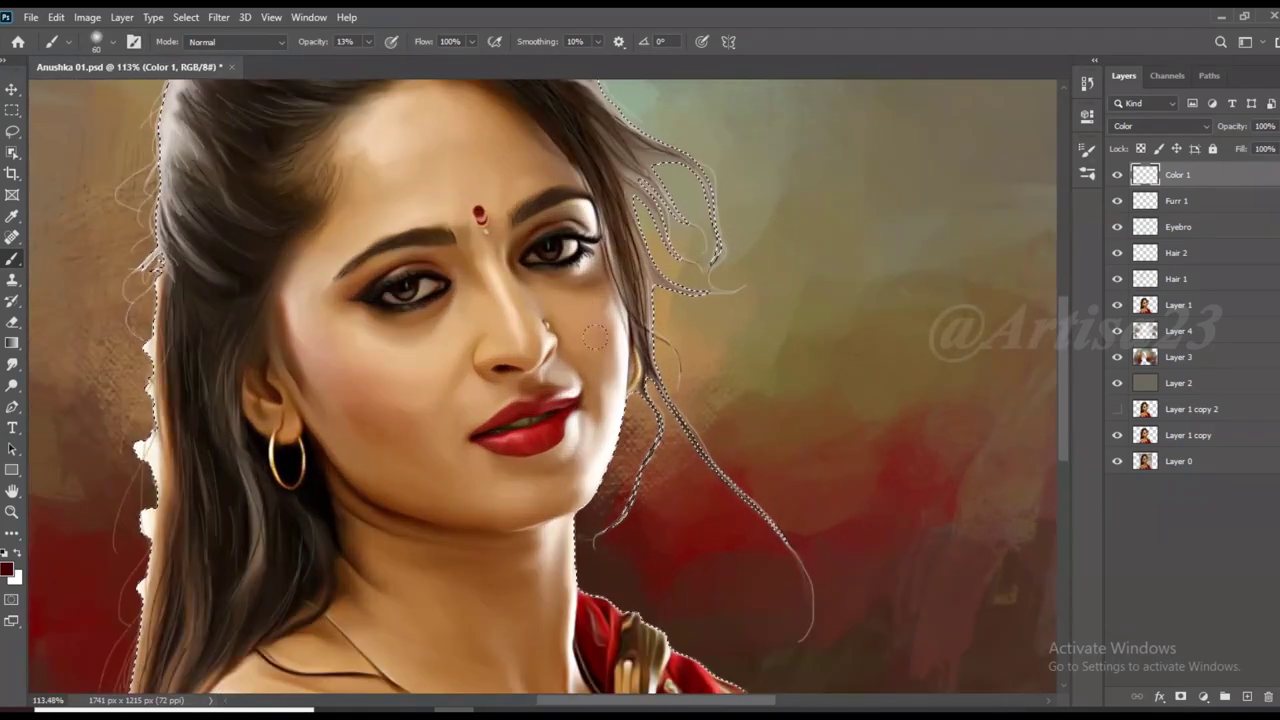
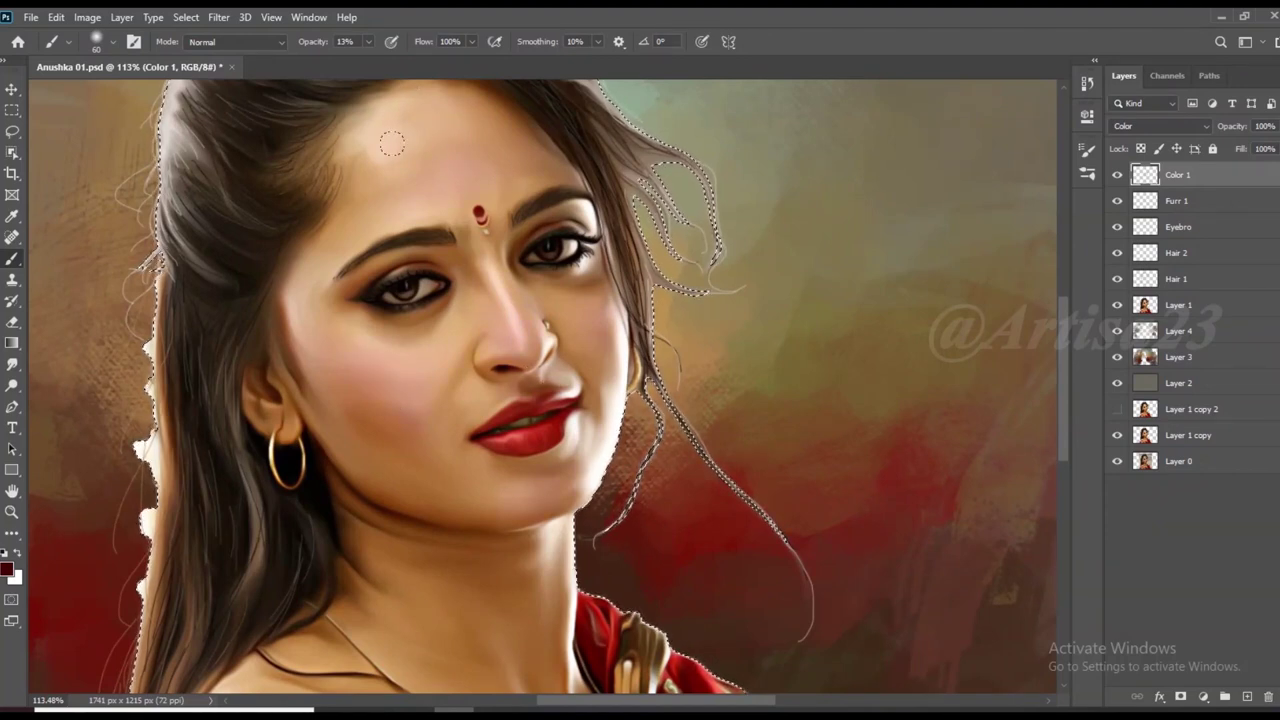
Enlarge the brush and finish painting warm reddish tints on the skin of the Color 1 layer
{"action": "scroll", "coordinate": [503, 140], "scroll_direction": "down", "scroll_amount": 1}
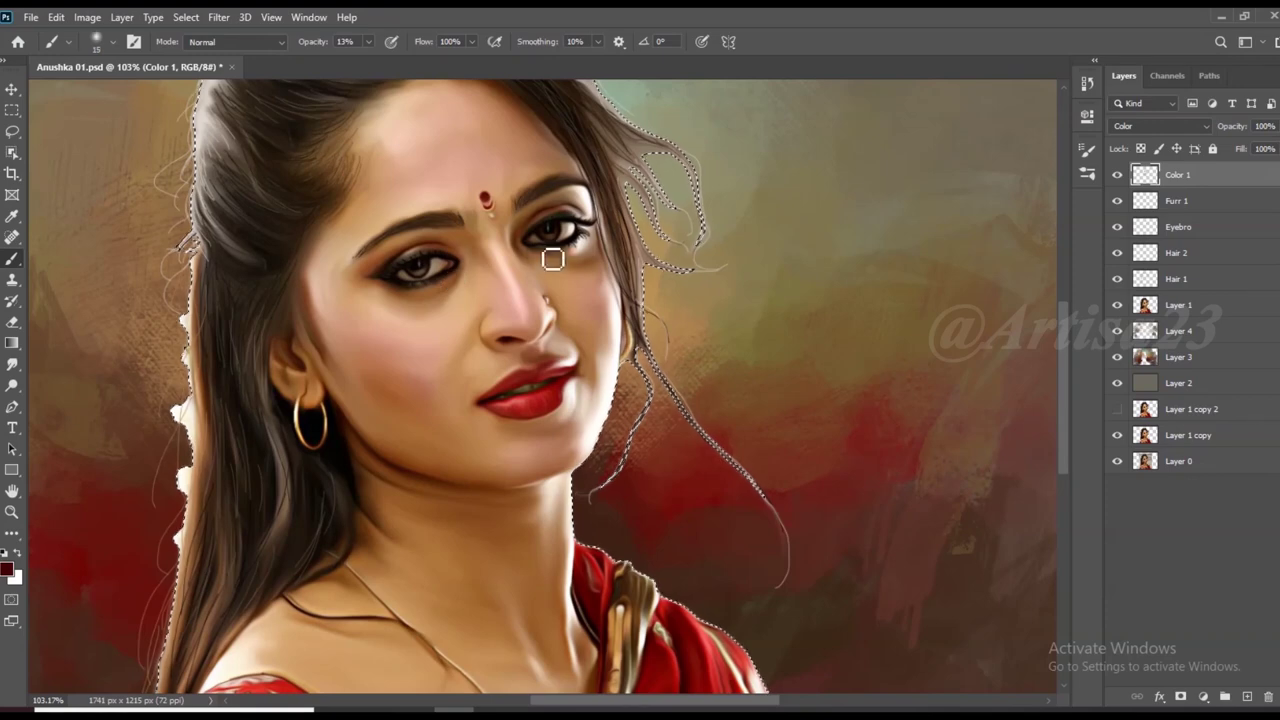
{"action": "key", "text": "bracketright"}
{"action": "key", "text": "bracketright"}
{"action": "key", "text": "bracketright"}
{"action": "scroll", "coordinate": [540, 300], "scroll_direction": "down", "scroll_amount": 4}
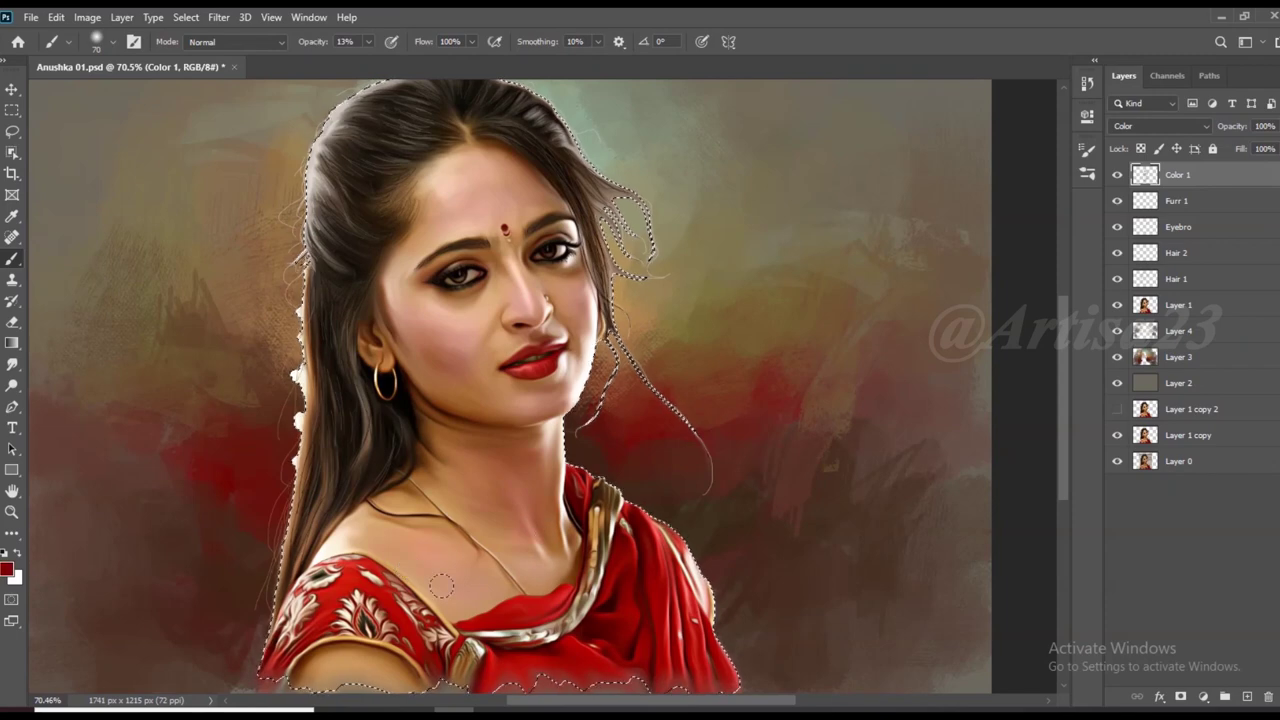
{"action": "scroll", "coordinate": [467, 597], "scroll_direction": "down", "scroll_amount": 3}
{"action": "scroll", "coordinate": [537, 445], "scroll_direction": "up", "scroll_amount": 2}
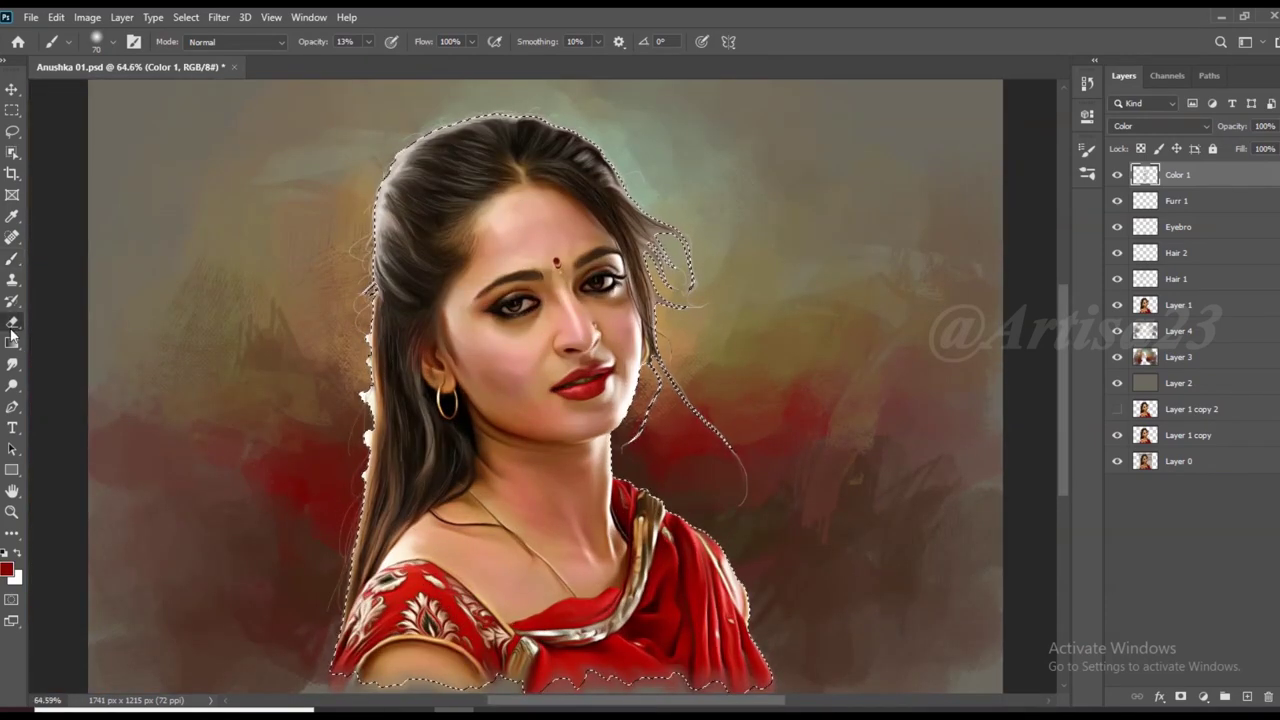
Erase excess tint with the Eraser at 15% opacity, then deselect and save the portrait
{"action": "key", "text": "e"}
{"action": "key", "text": "1"}
{"action": "key", "text": "5"}
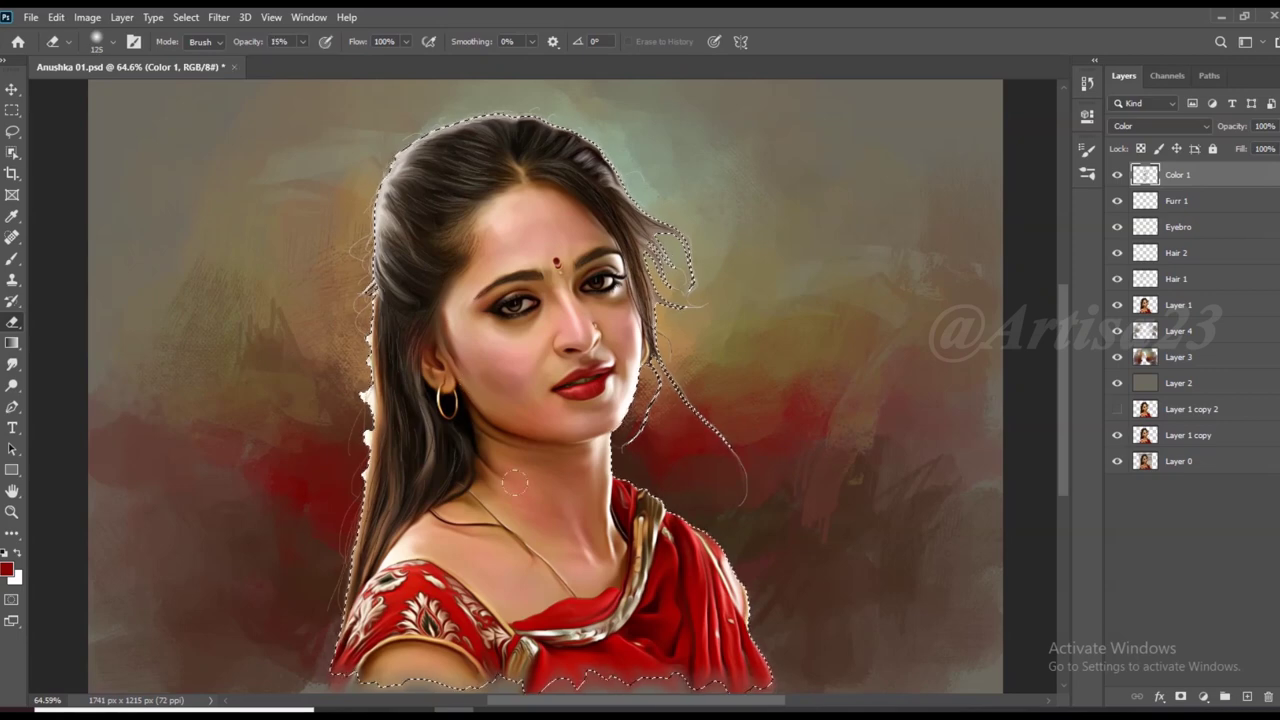
{"action": "key", "text": "ctrl+d"}
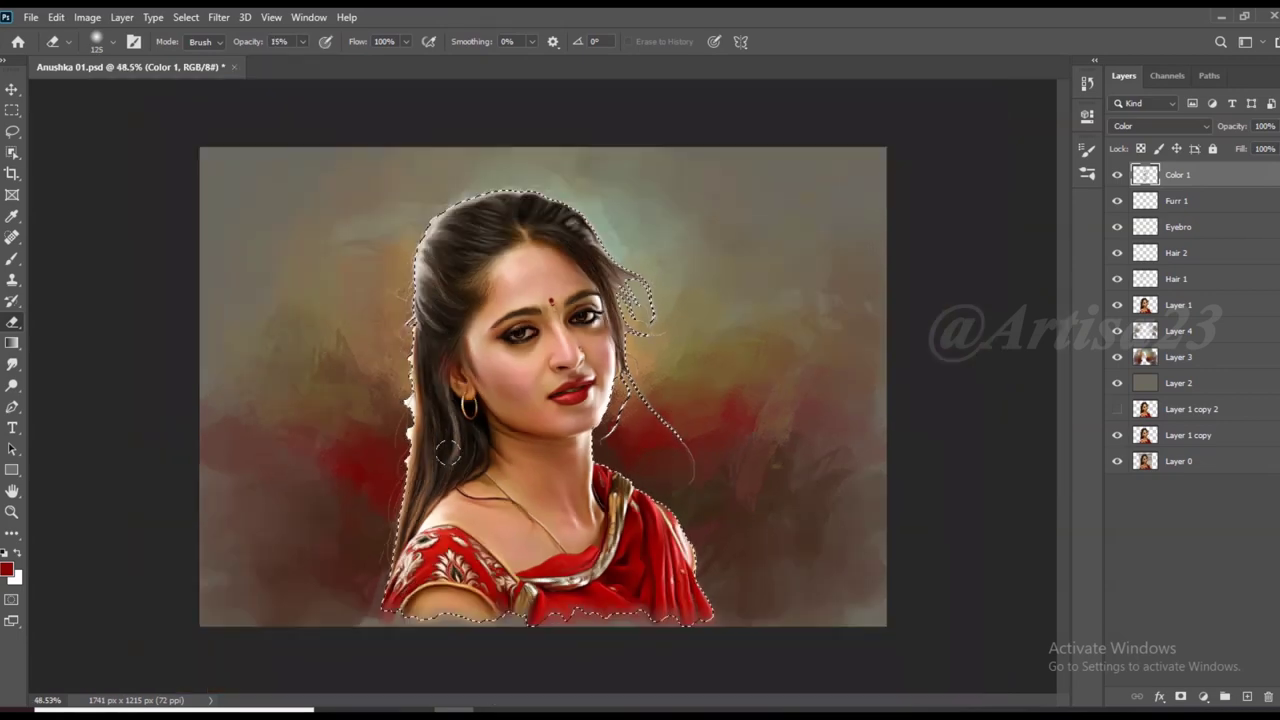
{"action": "key", "text": "ctrl+s"}
Add a new layer named Color 2 in Color blend mode
{"action": "left_click", "coordinate": [1247, 697]}
{"action": "double_click", "coordinate": [1179, 174]}
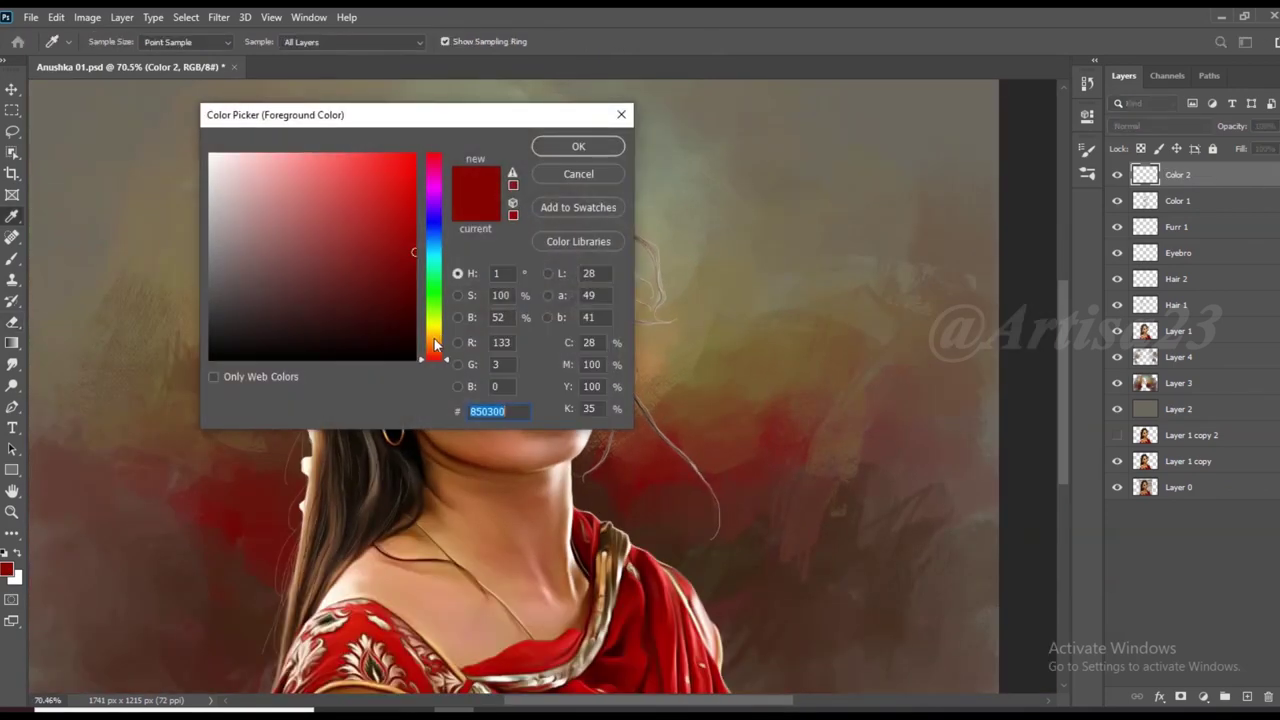
{"action": "left_click", "coordinate": [1160, 126]}
{"action": "left_click", "coordinate": [1128, 503]}
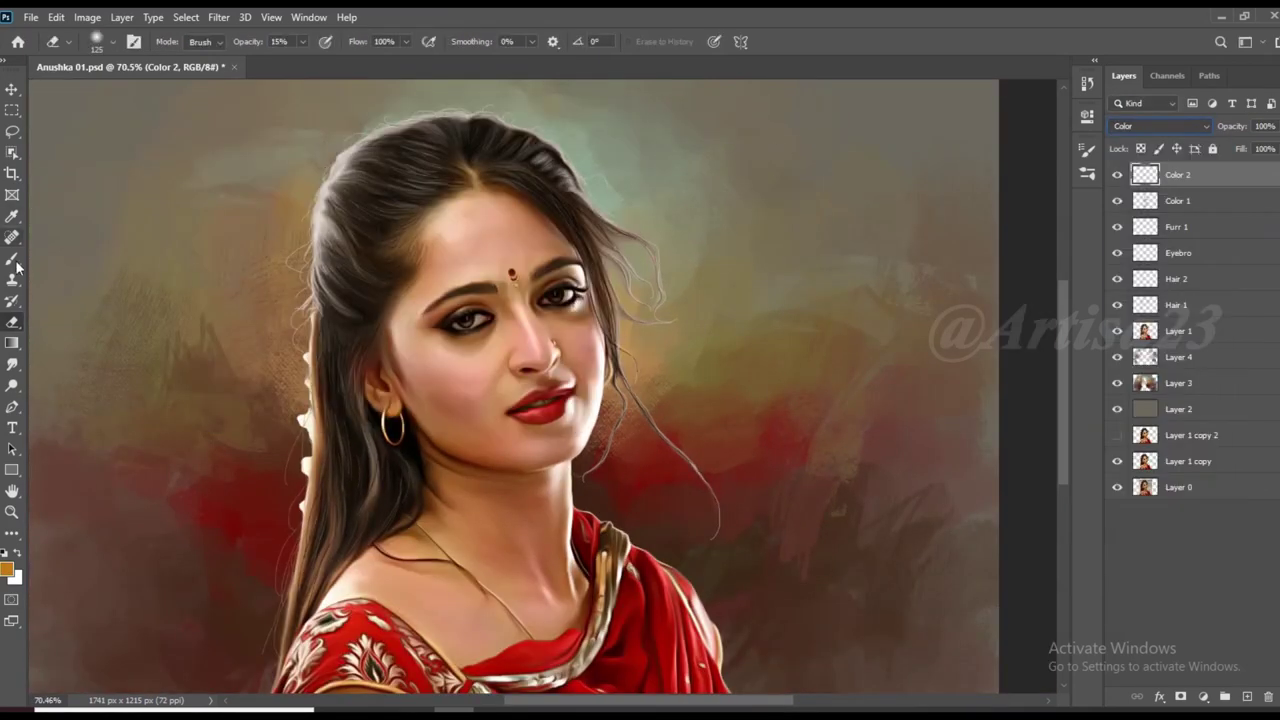
Brush a soft orange tint over the face, then add another empty layer
{"action": "key", "text": "b"}
{"action": "scroll", "coordinate": [535, 348], "scroll_direction": "up", "scroll_amount": 2}
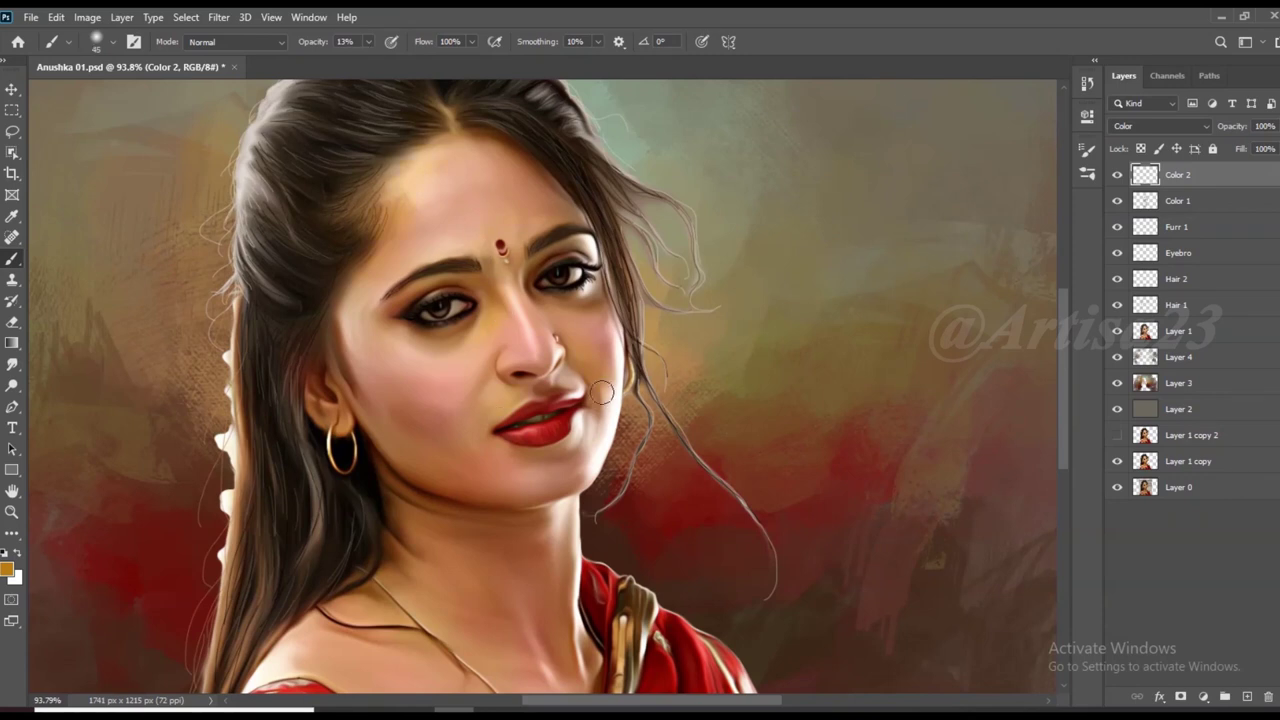
{"action": "scroll", "coordinate": [423, 600], "scroll_direction": "down", "scroll_amount": 2}
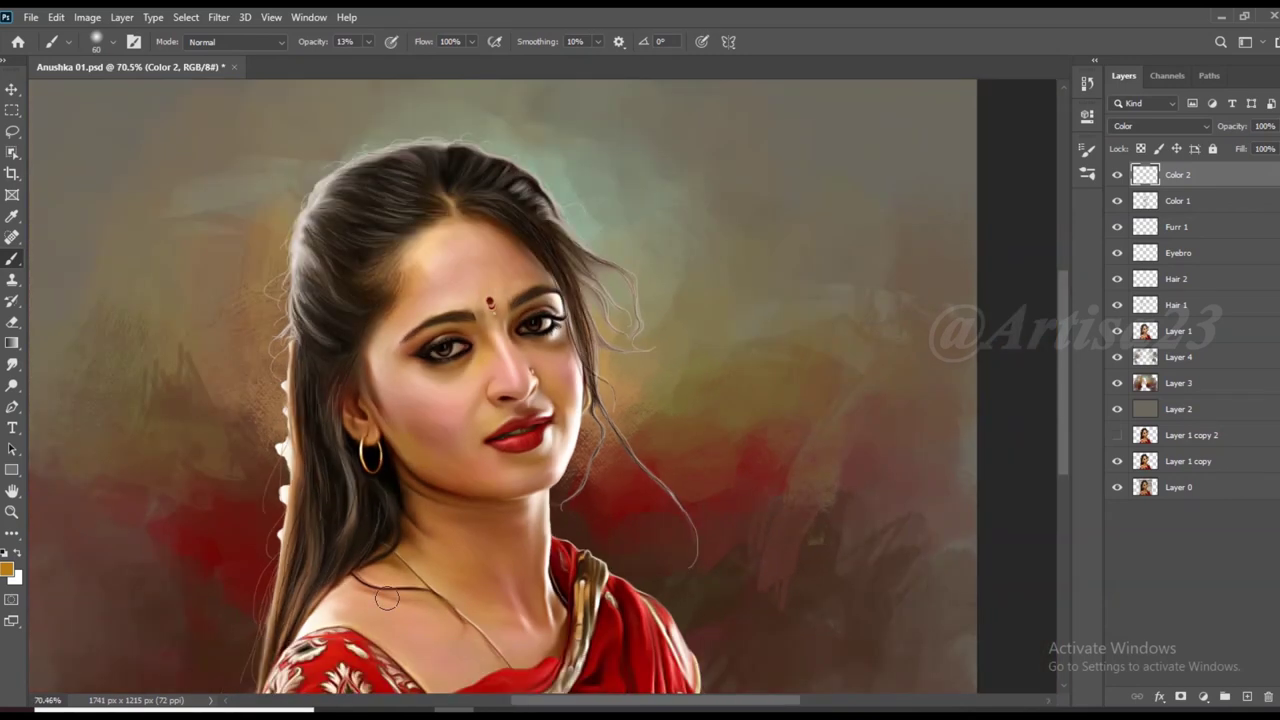
{"action": "scroll", "coordinate": [387, 392], "scroll_direction": "down", "scroll_amount": 1}
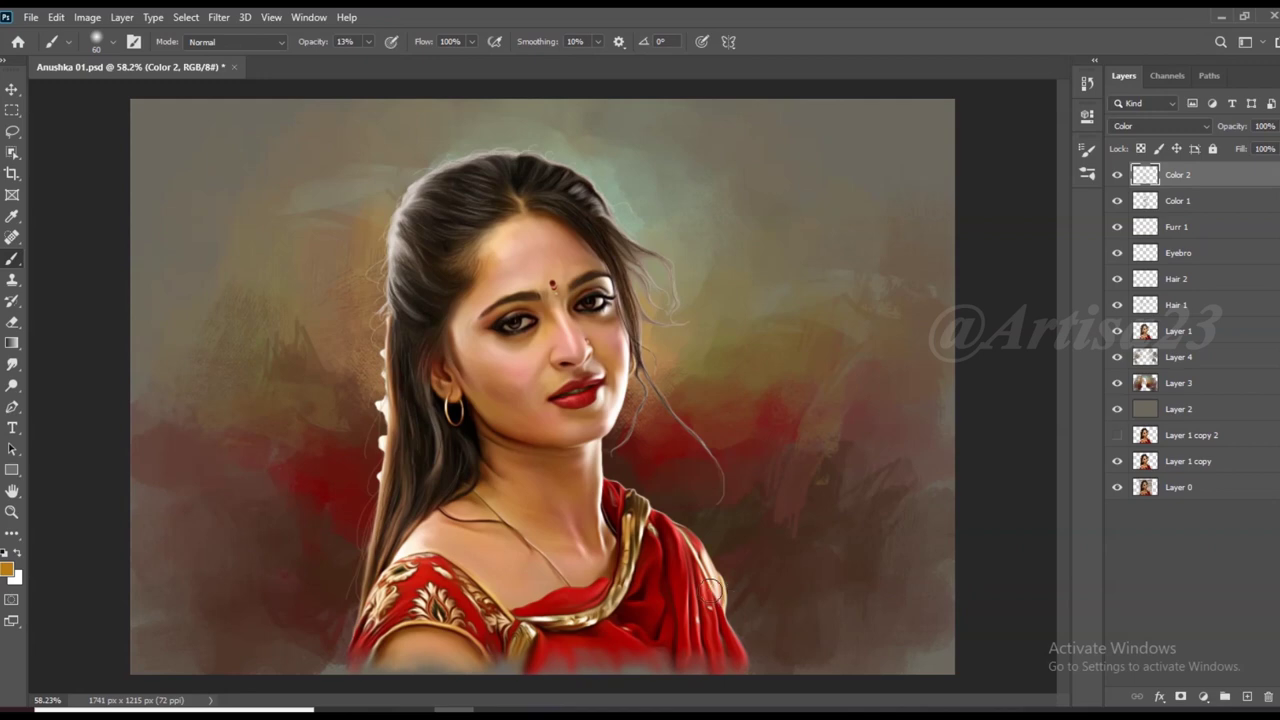
{"action": "scroll", "coordinate": [577, 284], "scroll_direction": "up", "scroll_amount": 3}
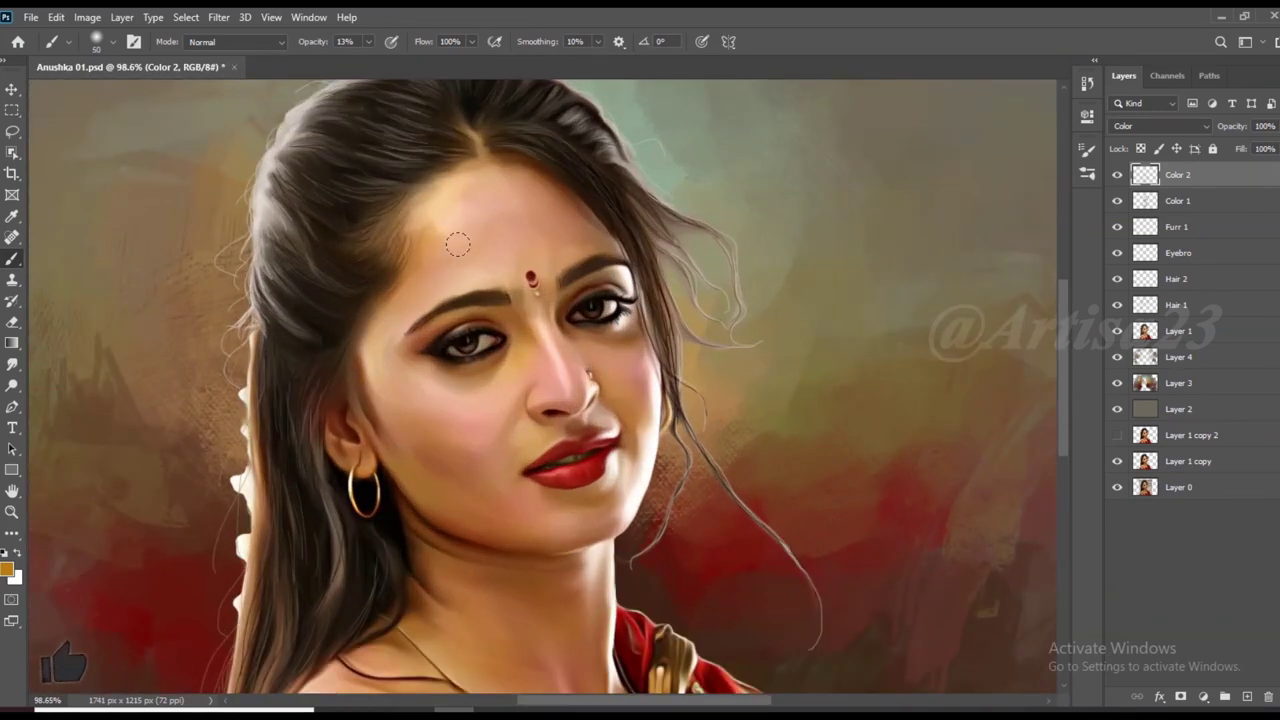
{"action": "scroll", "coordinate": [566, 347], "scroll_direction": "down", "scroll_amount": 1}
{"action": "scroll", "coordinate": [566, 347], "scroll_direction": "down", "scroll_amount": 1}
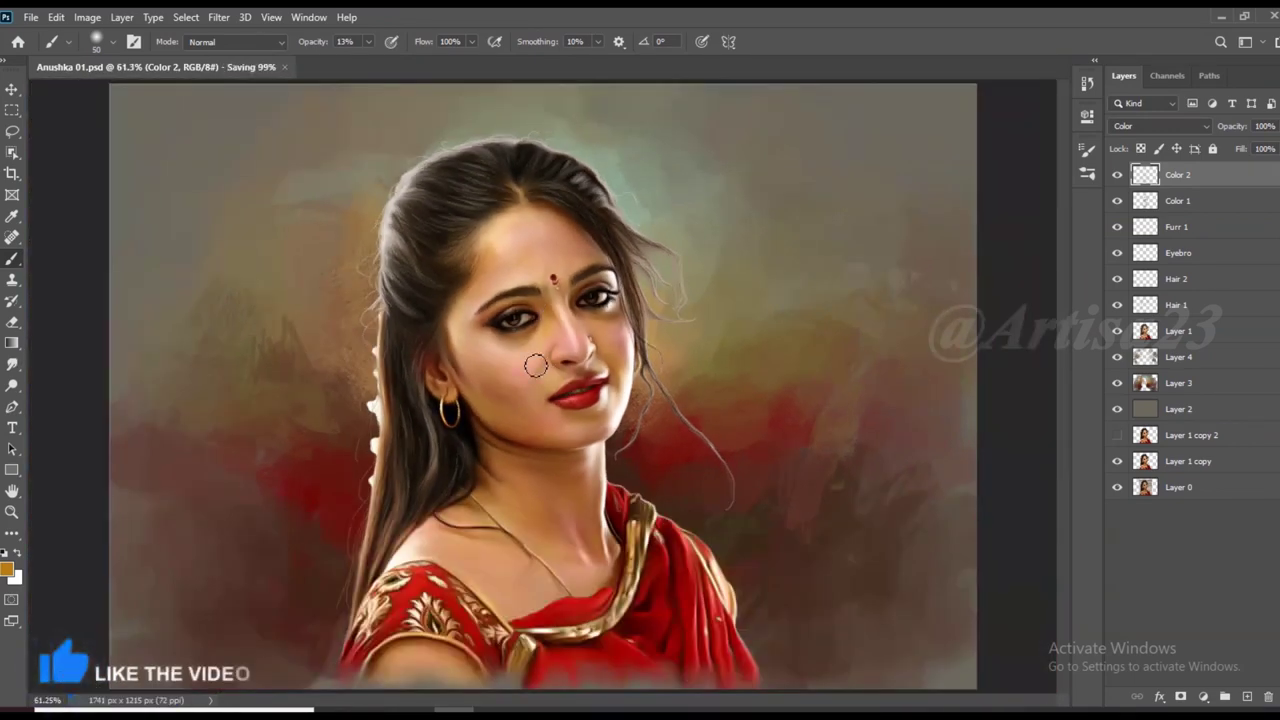
{"action": "scroll", "coordinate": [566, 347], "scroll_direction": "down", "scroll_amount": 1}
{"action": "scroll", "coordinate": [566, 347], "scroll_direction": "up", "scroll_amount": 1}
{"action": "scroll", "coordinate": [570, 355], "scroll_direction": "up", "scroll_amount": 2}
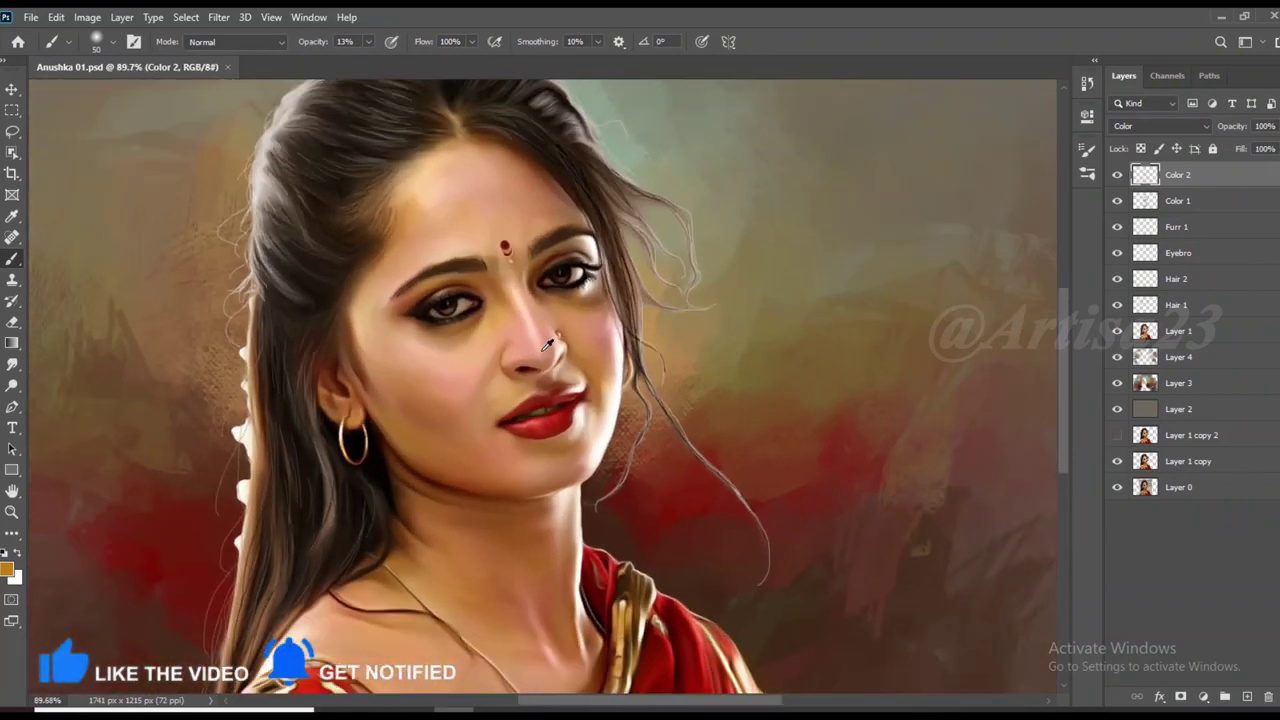
{"action": "scroll", "coordinate": [580, 368], "scroll_direction": "up", "scroll_amount": 2}
{"action": "scroll", "coordinate": [585, 373], "scroll_direction": "down", "scroll_amount": 2}
{"action": "scroll", "coordinate": [590, 390], "scroll_direction": "down", "scroll_amount": 1}
{"action": "scroll", "coordinate": [610, 430], "scroll_direction": "down", "scroll_amount": 1}
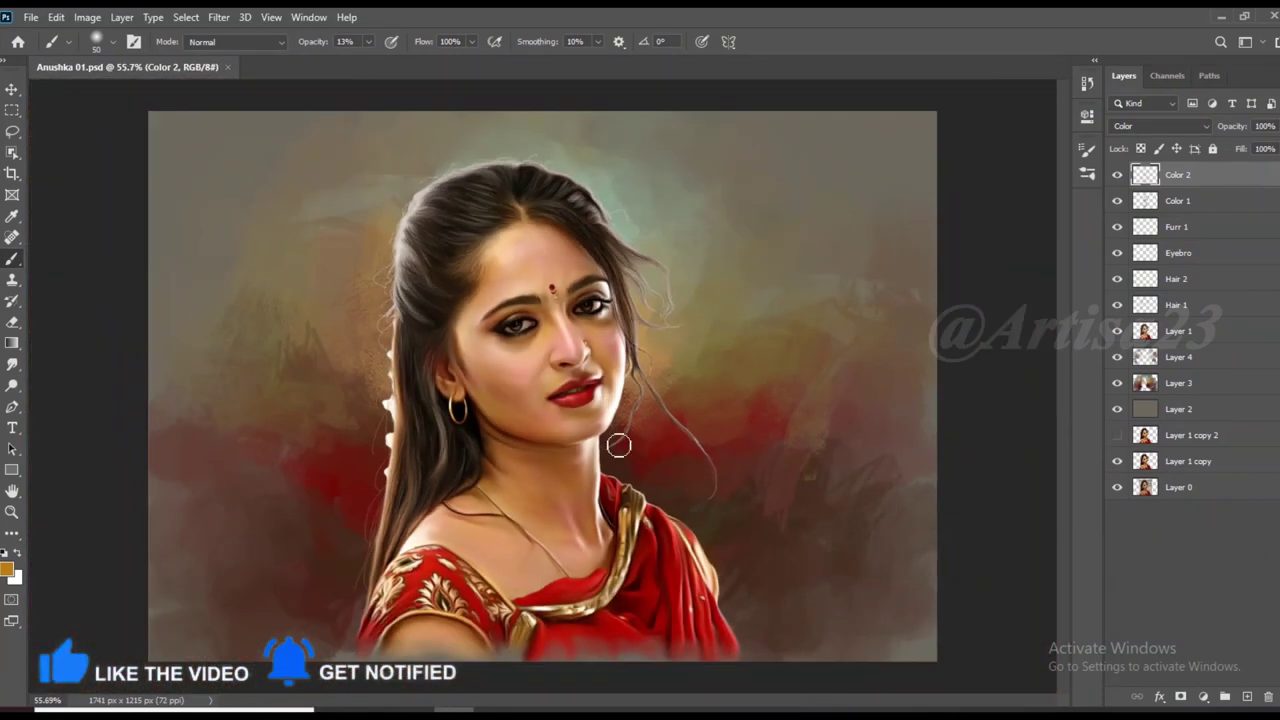
{"action": "scroll", "coordinate": [617, 446], "scroll_direction": "up", "scroll_amount": 1}
{"action": "left_click", "coordinate": [1247, 696]}
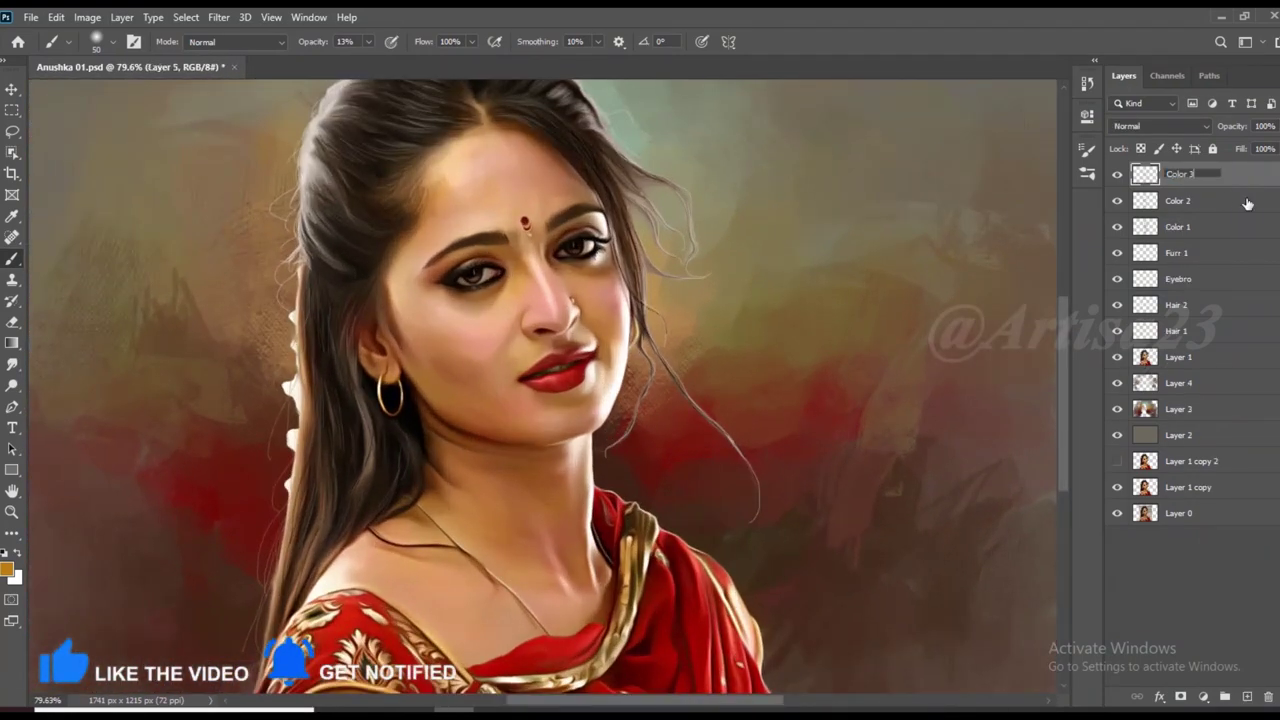
Name the new layer Color 3 and set its blend mode to Color
{"action": "key", "text": "Return"}
{"action": "scroll", "coordinate": [677, 286], "scroll_direction": "down", "scroll_amount": 2}
{"action": "scroll", "coordinate": [720, 330], "scroll_direction": "down", "scroll_amount": 1}
{"action": "scroll", "coordinate": [810, 440], "scroll_direction": "up", "scroll_amount": 1}
{"action": "scroll", "coordinate": [905, 430], "scroll_direction": "down", "scroll_amount": 1}
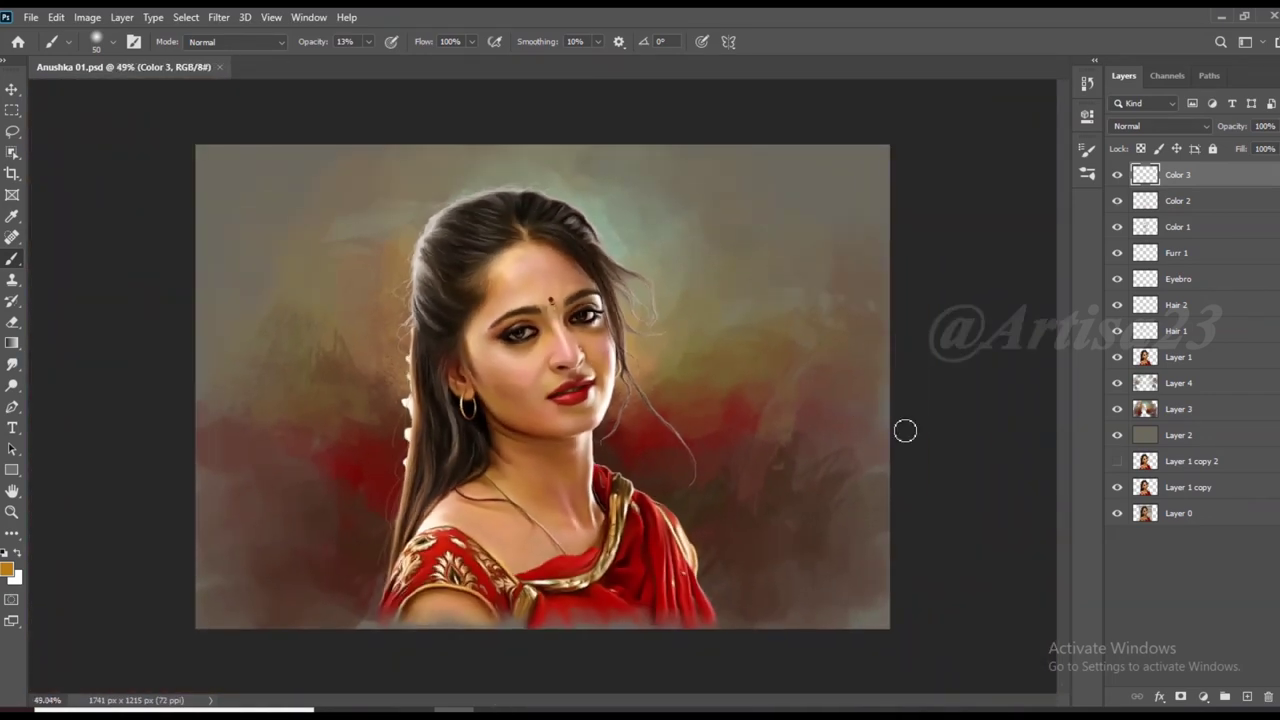
{"action": "scroll", "coordinate": [905, 430], "scroll_direction": "up", "scroll_amount": 2}
{"action": "left_click", "coordinate": [1160, 126]}
{"action": "left_click", "coordinate": [1165, 507]}
Choose a blue-teal foreground colour in the Color Picker
{"action": "left_click", "coordinate": [7, 569]}
{"action": "left_click", "coordinate": [435, 262]}
{"action": "left_click_drag", "start_coordinate": [437, 265], "coordinate": [437, 248]}
{"action": "left_click", "coordinate": [578, 146]}
Brush cool teal tints across the forehead, cheeks and neck
{"action": "key", "text": "b"}
{"action": "scroll", "coordinate": [535, 262], "scroll_direction": "up", "scroll_amount": 2}
{"action": "scroll", "coordinate": [535, 262], "scroll_direction": "up", "scroll_amount": 1}
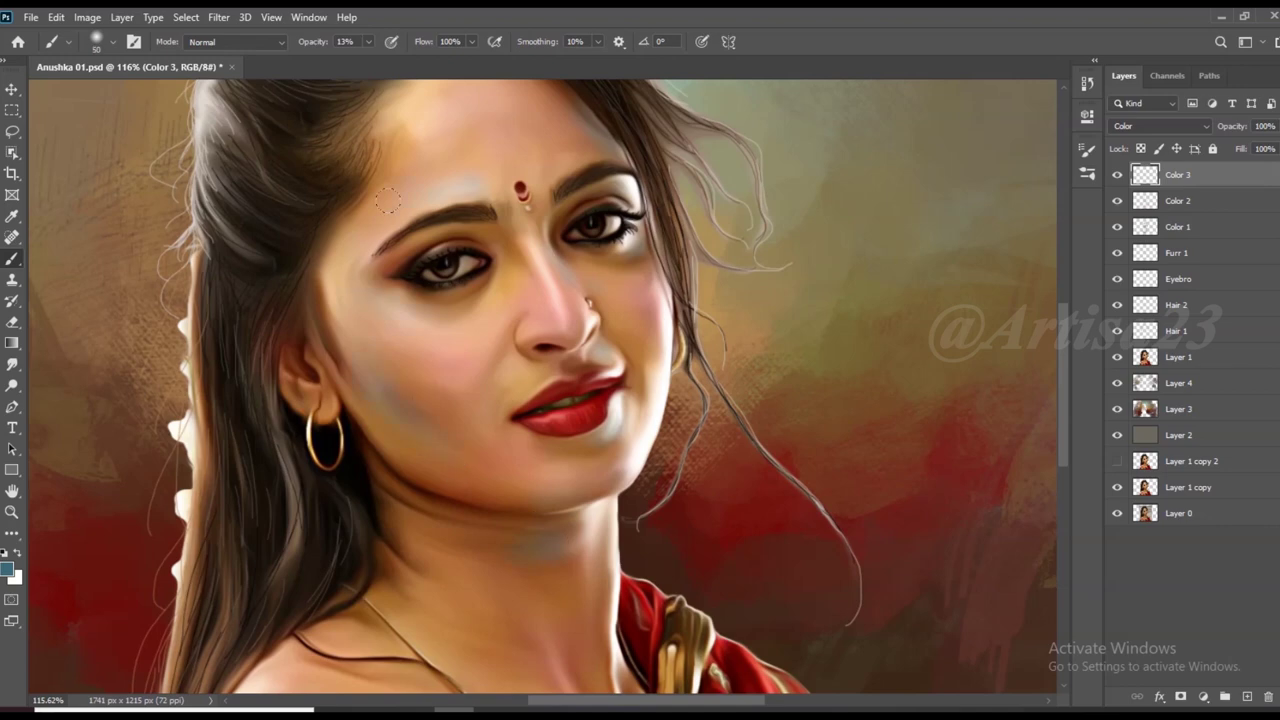
{"action": "scroll", "coordinate": [388, 201], "scroll_direction": "down", "scroll_amount": 2}
{"action": "scroll", "coordinate": [434, 490], "scroll_direction": "up", "scroll_amount": 1}
{"action": "scroll", "coordinate": [396, 491], "scroll_direction": "down", "scroll_amount": 2}
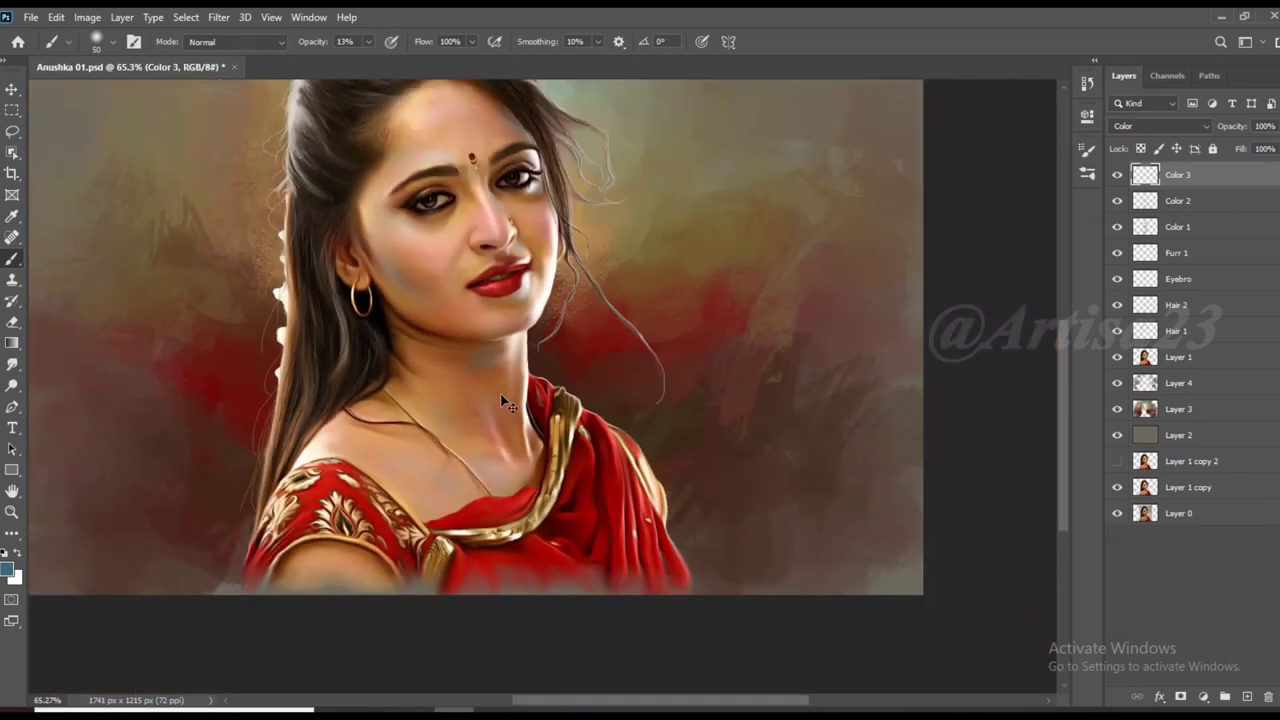
{"action": "key", "text": "r"}
{"action": "scroll", "coordinate": [465, 480], "scroll_direction": "up", "scroll_amount": 1}
{"action": "scroll", "coordinate": [465, 495], "scroll_direction": "up", "scroll_amount": 1}
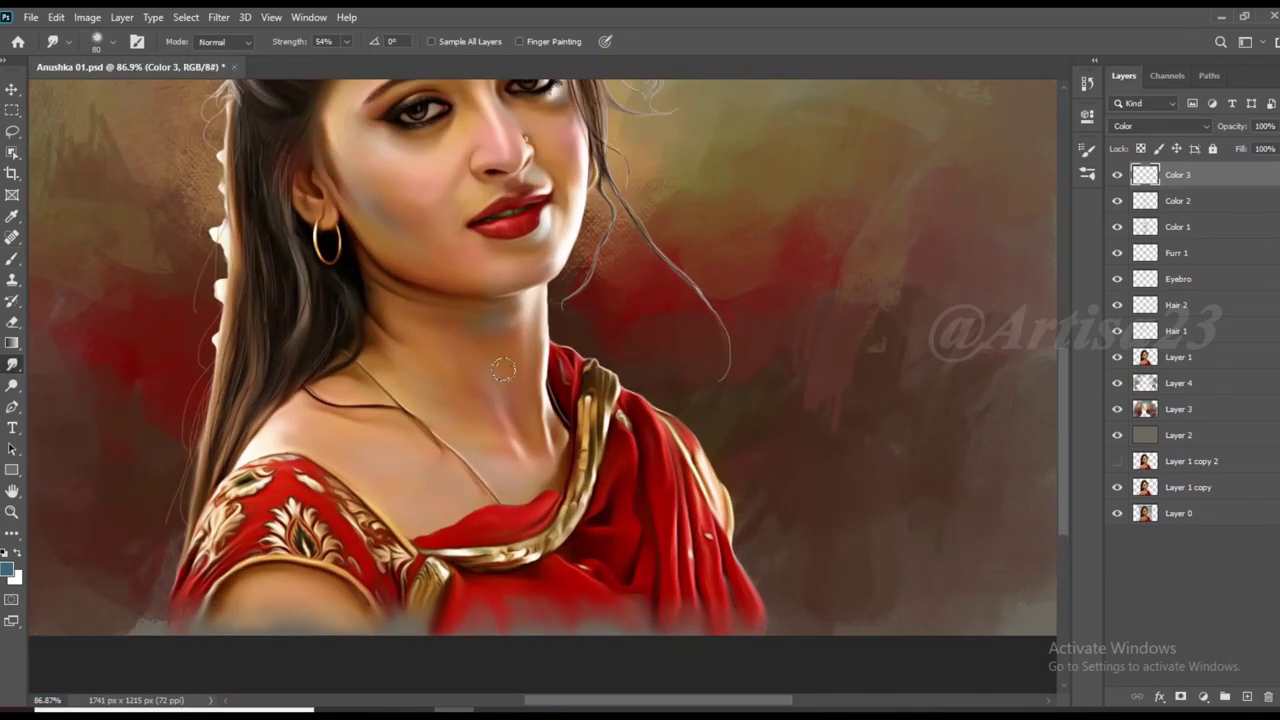
Smudge-blend the face tints at 54% strength on the Color 2 layer and Layer 1
{"action": "scroll", "coordinate": [508, 310], "scroll_direction": "up", "scroll_amount": 1}
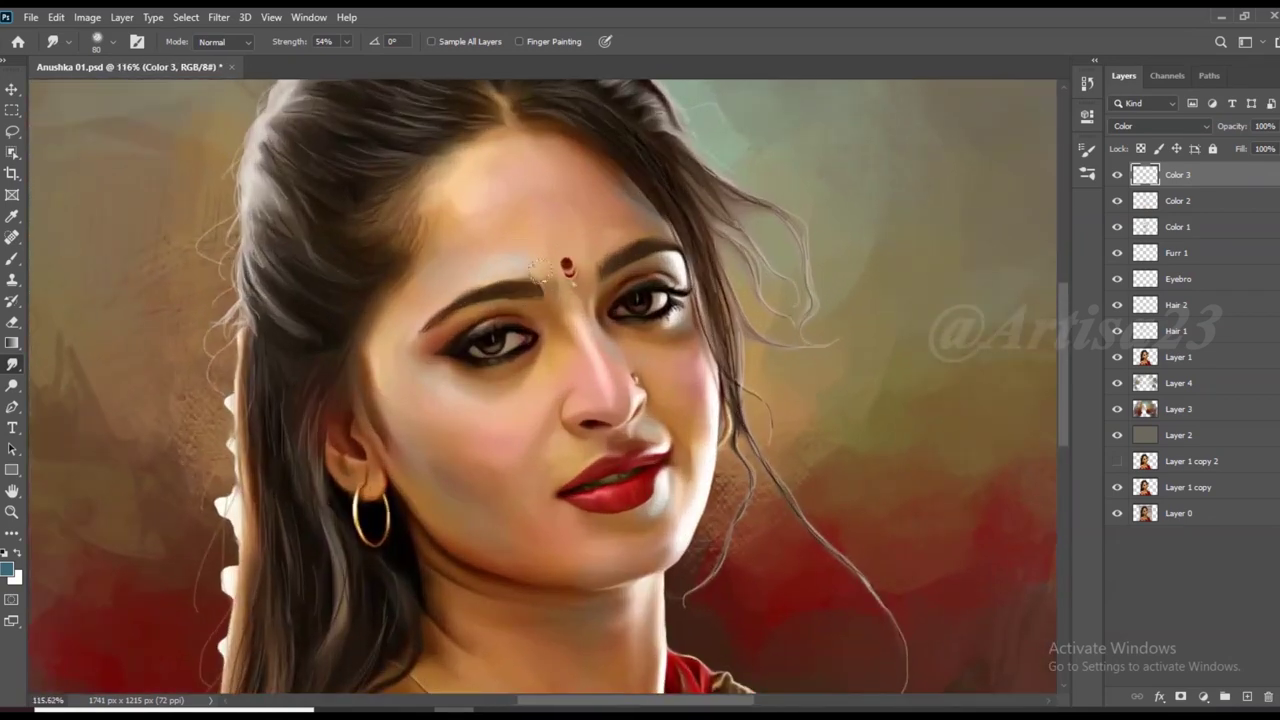
{"action": "key", "text": "alt+bracketleft"}
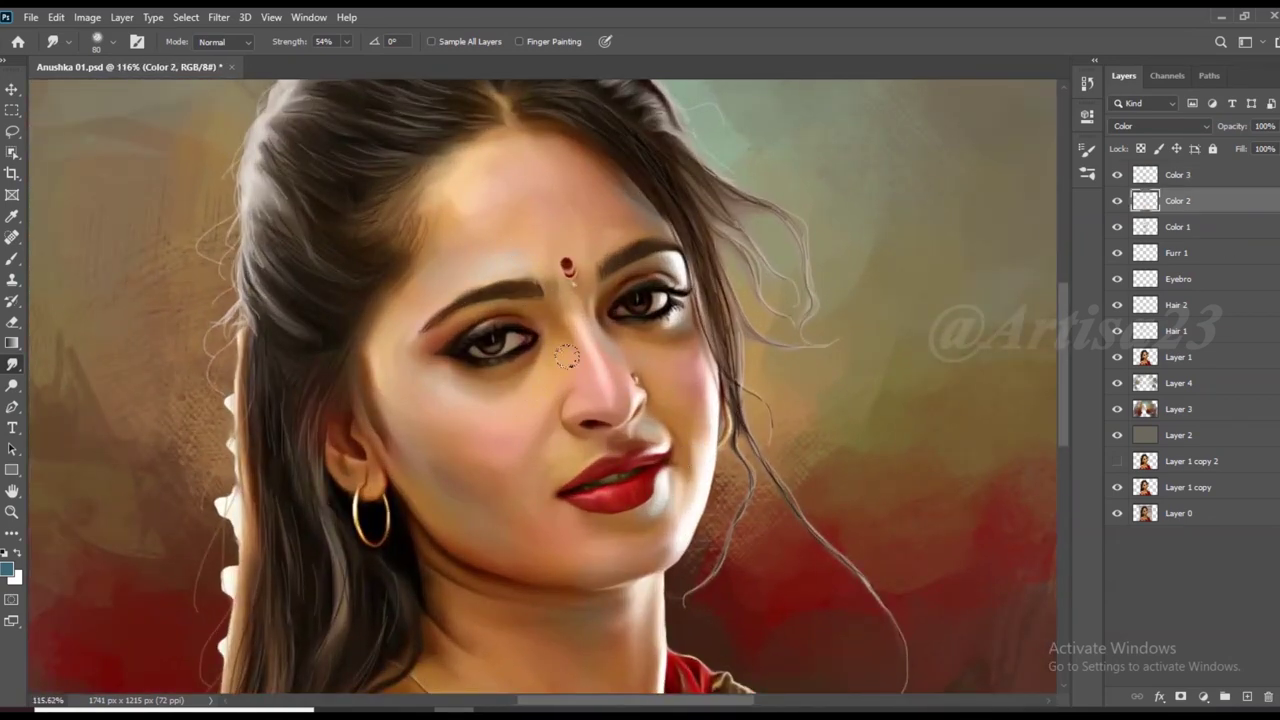
{"action": "left_click", "coordinate": [465, 158], "text": "ctrl"}
{"action": "scroll", "coordinate": [505, 190], "scroll_direction": "up", "scroll_amount": 1}
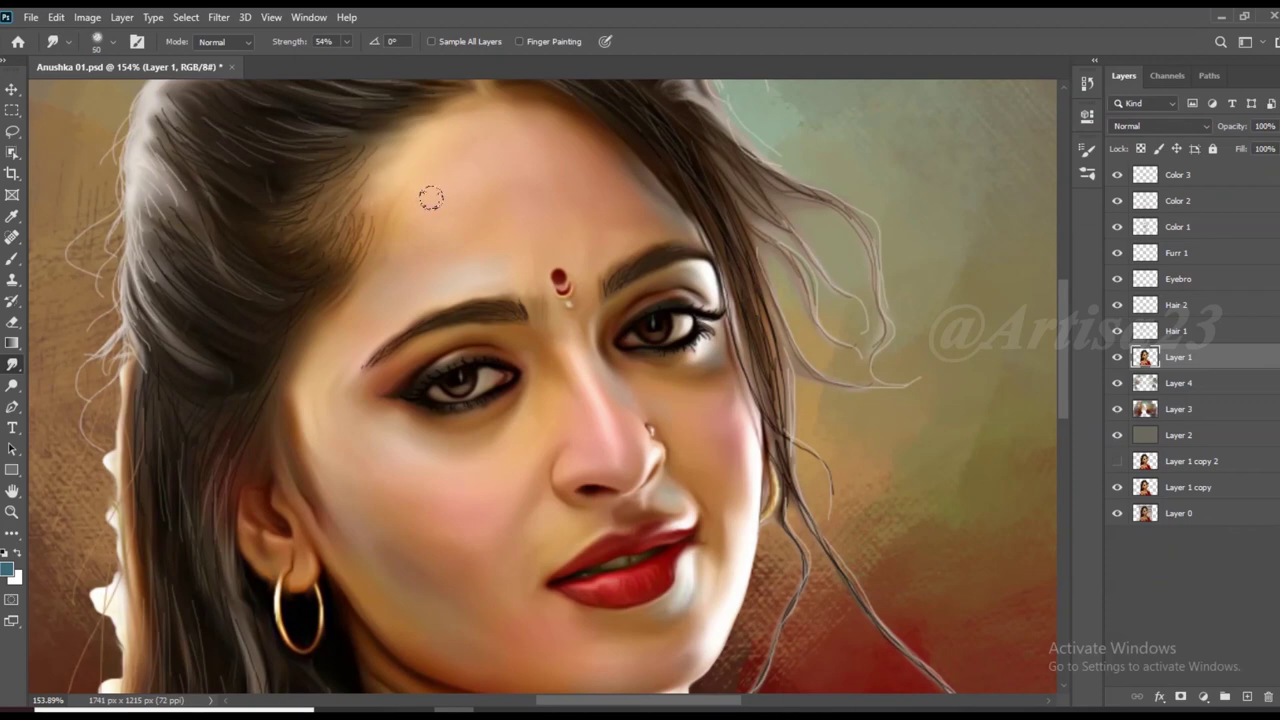
{"action": "scroll", "coordinate": [458, 168], "scroll_direction": "down", "scroll_amount": 2}
{"action": "scroll", "coordinate": [486, 180], "scroll_direction": "down", "scroll_amount": 2}
{"action": "scroll", "coordinate": [607, 508], "scroll_direction": "up", "scroll_amount": 1}
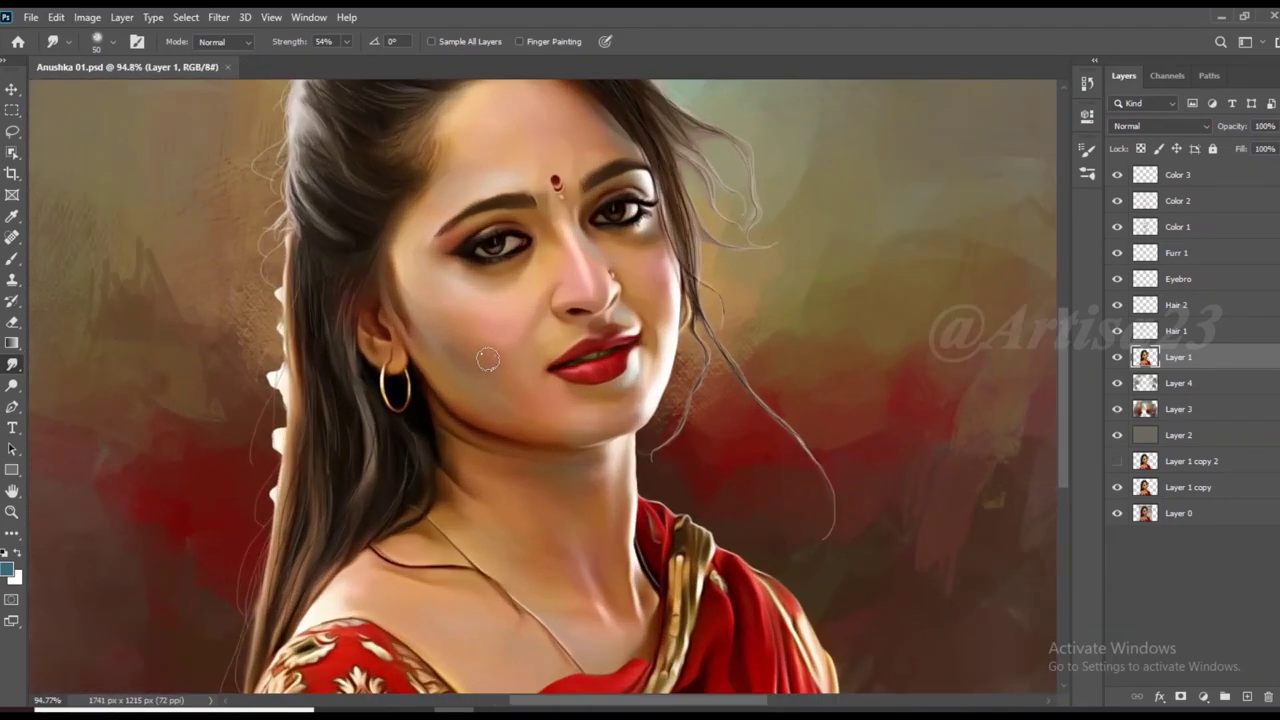
{"action": "scroll", "coordinate": [680, 480], "scroll_direction": "down", "scroll_amount": 1}
Smudge the teal tints on Color 3 and save the portrait as Anushka 01a.psd
{"action": "left_click", "coordinate": [754, 460], "text": "ctrl"}
{"action": "scroll", "coordinate": [691, 387], "scroll_direction": "down", "scroll_amount": 2}
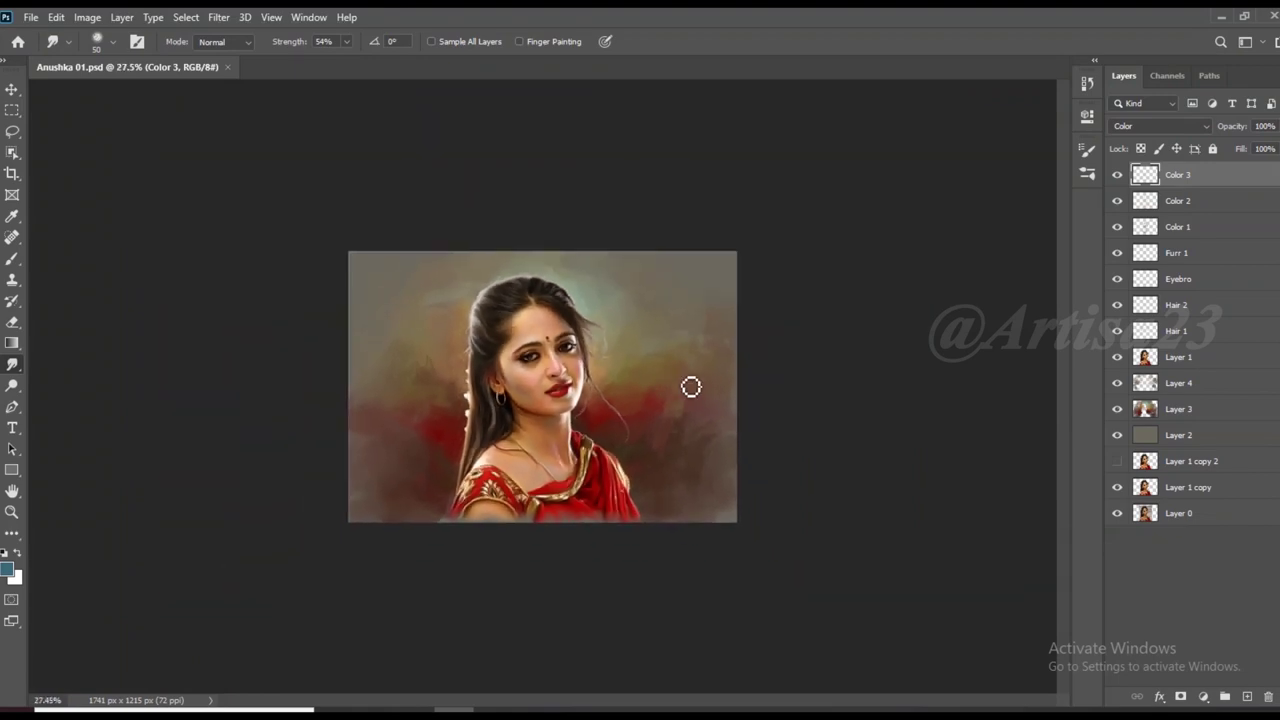
{"action": "scroll", "coordinate": [691, 387], "scroll_direction": "up", "scroll_amount": 2}
{"action": "left_click", "coordinate": [12, 152]}
Add a new top layer named Light above Color 3
{"action": "key", "text": "v"}
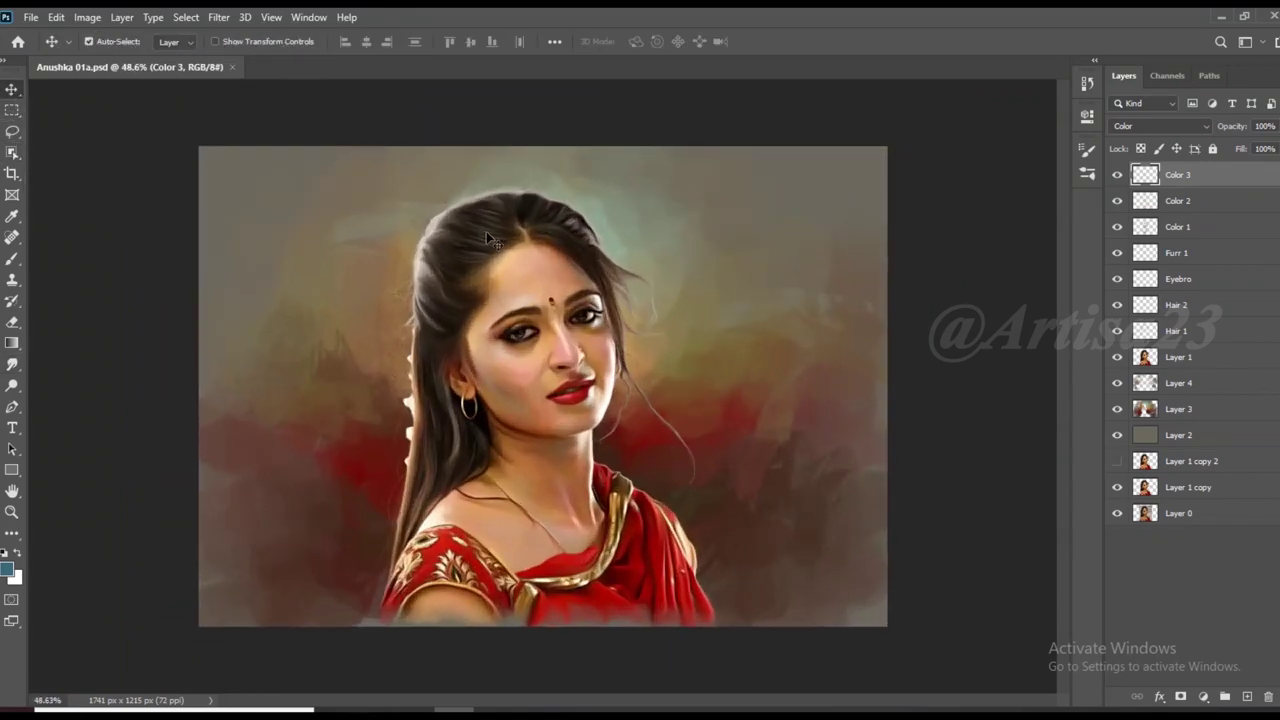
{"action": "left_click", "coordinate": [1247, 697]}
{"action": "type", "text": "t"}
{"action": "key", "text": "Return"}
{"action": "scroll", "coordinate": [660, 349], "scroll_direction": "up", "scroll_amount": 1}
{"action": "scroll", "coordinate": [680, 345], "scroll_direction": "up", "scroll_amount": 1}
Paint soft highlights with a low-opacity brush, sampling the red of the lower lip
{"action": "key", "text": "b"}
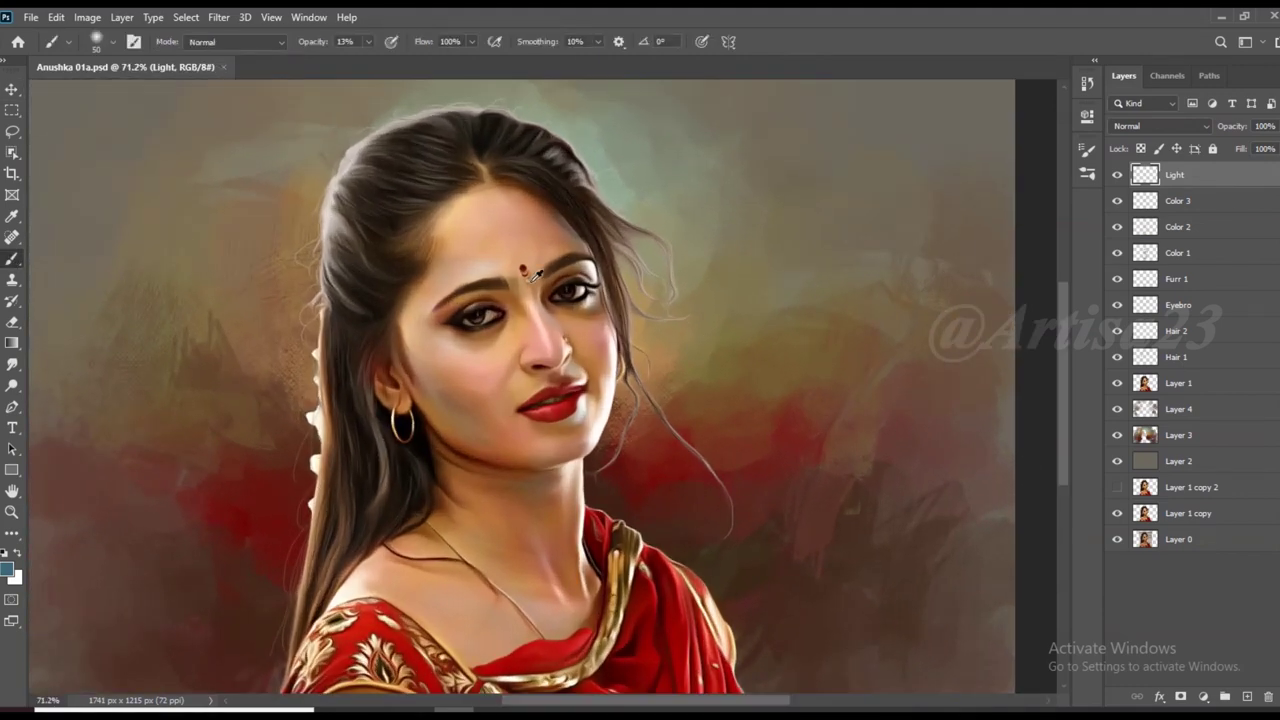
{"action": "scroll", "coordinate": [650, 350], "scroll_direction": "up", "scroll_amount": 1}
{"action": "scroll", "coordinate": [550, 345], "scroll_direction": "up", "scroll_amount": 2}
{"action": "scroll", "coordinate": [505, 395], "scroll_direction": "up", "scroll_amount": 3}
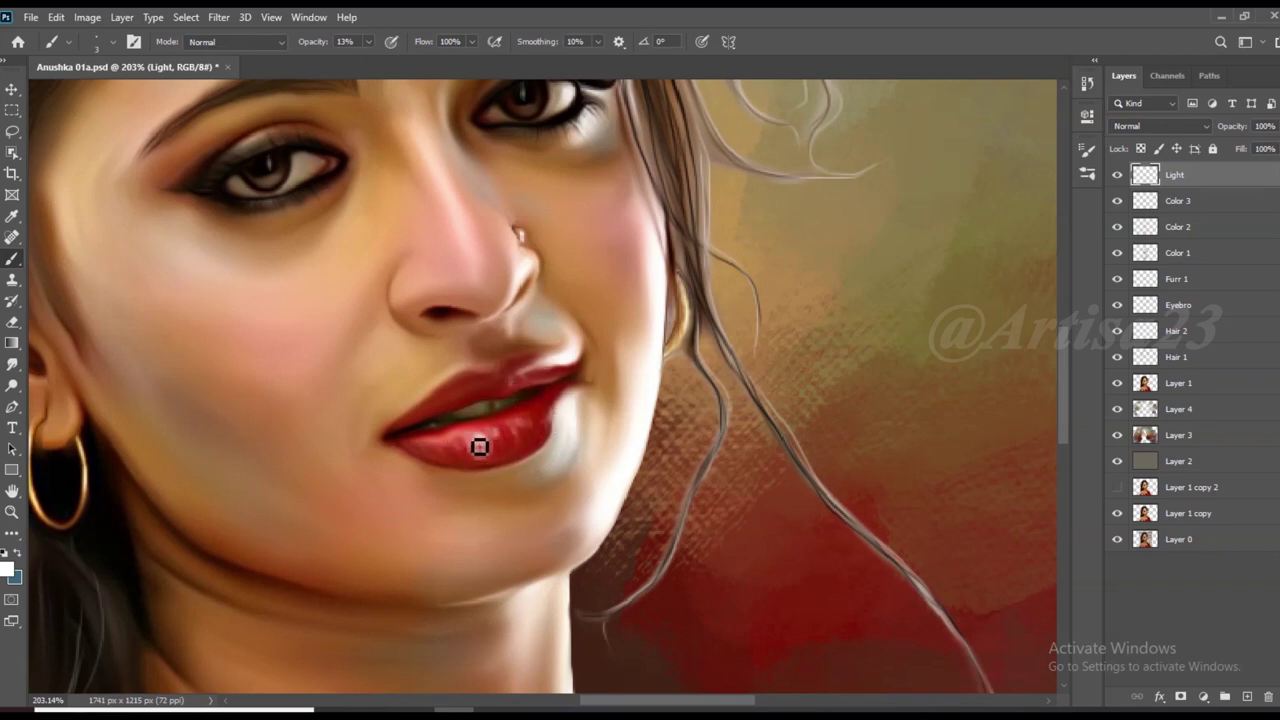
{"action": "scroll", "coordinate": [509, 437], "scroll_direction": "down", "scroll_amount": 1}
{"action": "scroll", "coordinate": [518, 406], "scroll_direction": "up", "scroll_amount": 3}
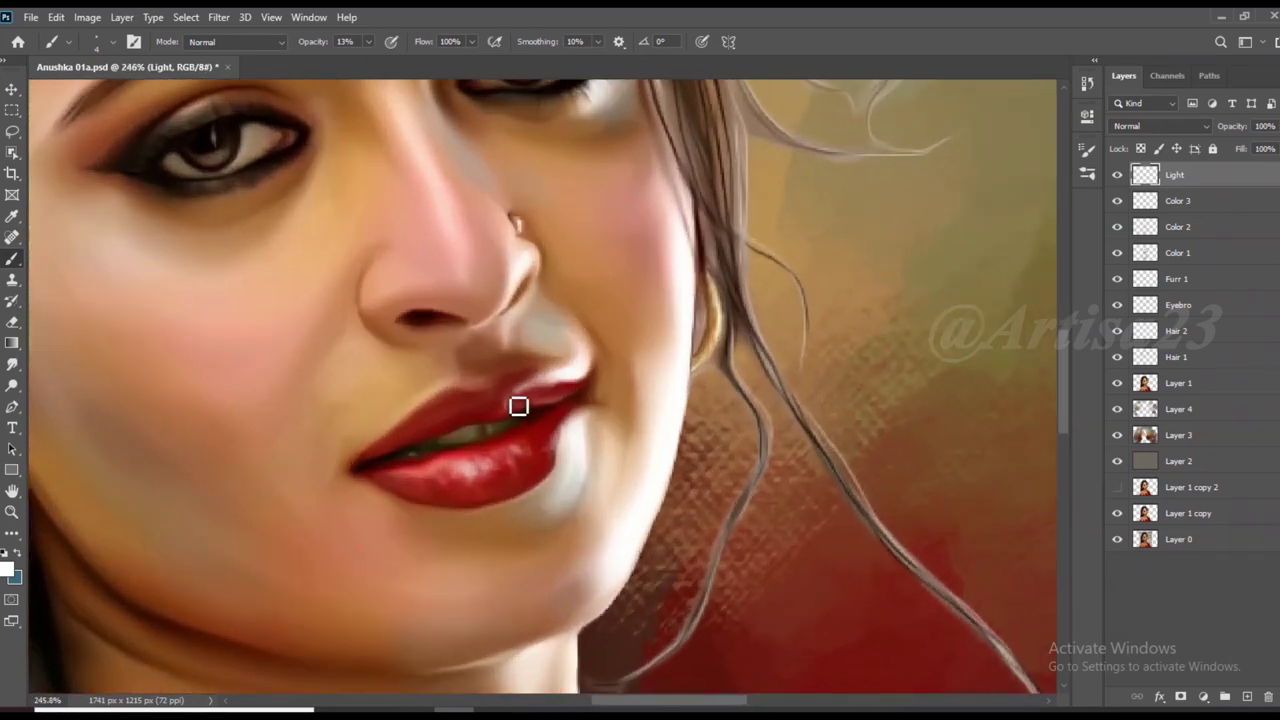
{"action": "scroll", "coordinate": [524, 416], "scroll_direction": "up", "scroll_amount": 3}
{"action": "left_click", "coordinate": [454, 405], "text": "alt"}
{"action": "left_click", "coordinate": [437, 415], "text": "alt"}
{"action": "scroll", "coordinate": [437, 415], "scroll_direction": "down", "scroll_amount": 3}
{"action": "scroll", "coordinate": [437, 415], "scroll_direction": "down", "scroll_amount": 3}
{"action": "scroll", "coordinate": [437, 415], "scroll_direction": "down", "scroll_amount": 3}
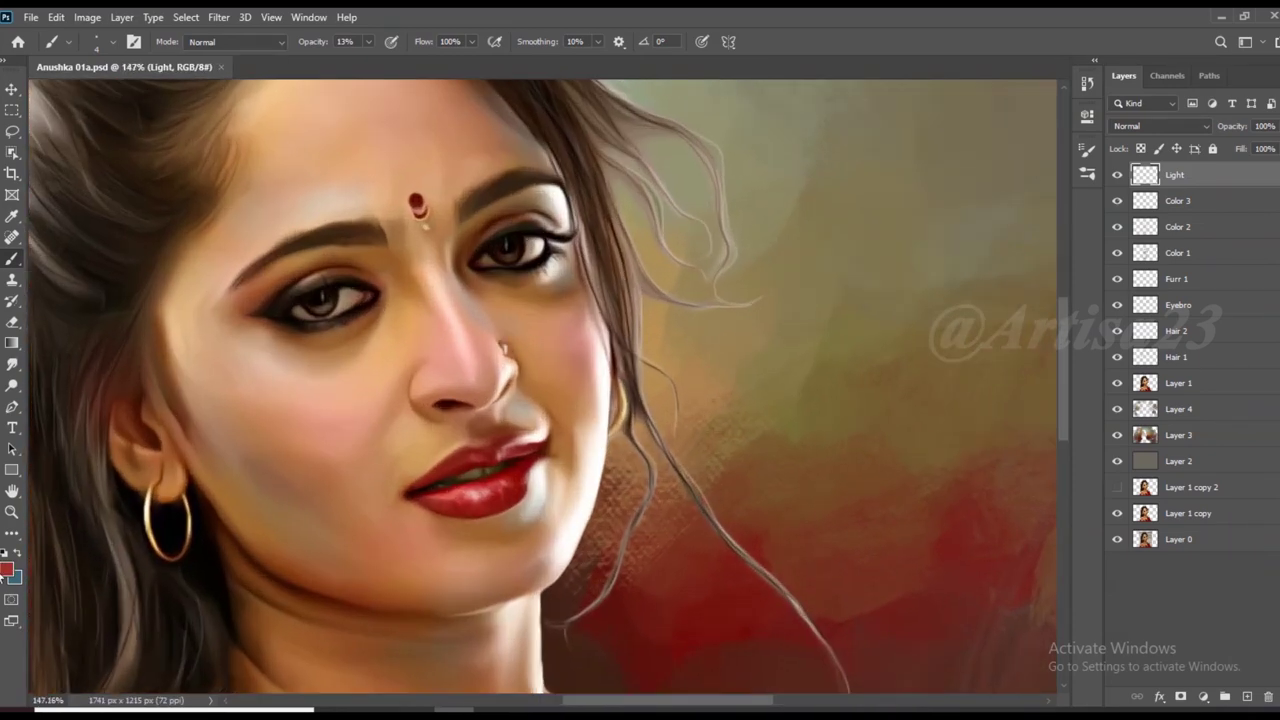
Switch the painting colour to white and brighten the eye catchlights
{"action": "left_click", "coordinate": [6, 569]}
{"action": "key", "text": "Return"}
{"action": "scroll", "coordinate": [571, 380], "scroll_direction": "down", "scroll_amount": 3}
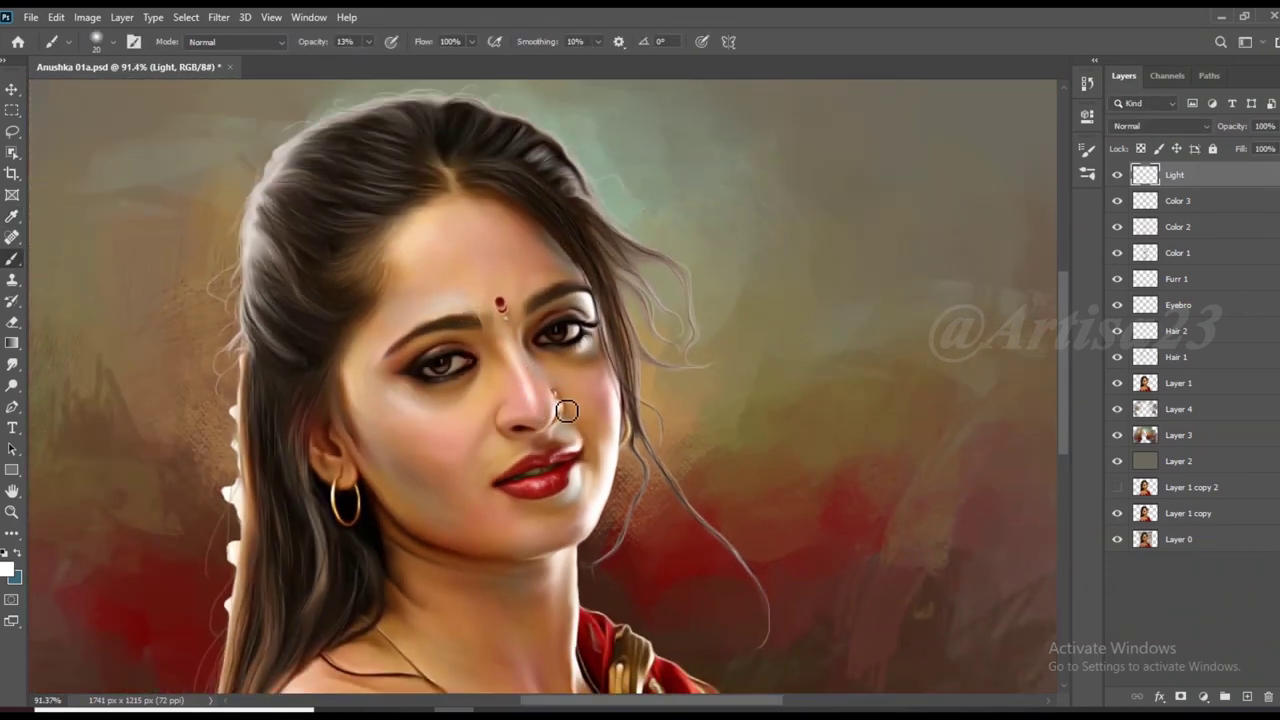
{"action": "scroll", "coordinate": [455, 360], "scroll_direction": "up", "scroll_amount": 1}
{"action": "scroll", "coordinate": [458, 352], "scroll_direction": "up", "scroll_amount": 3}
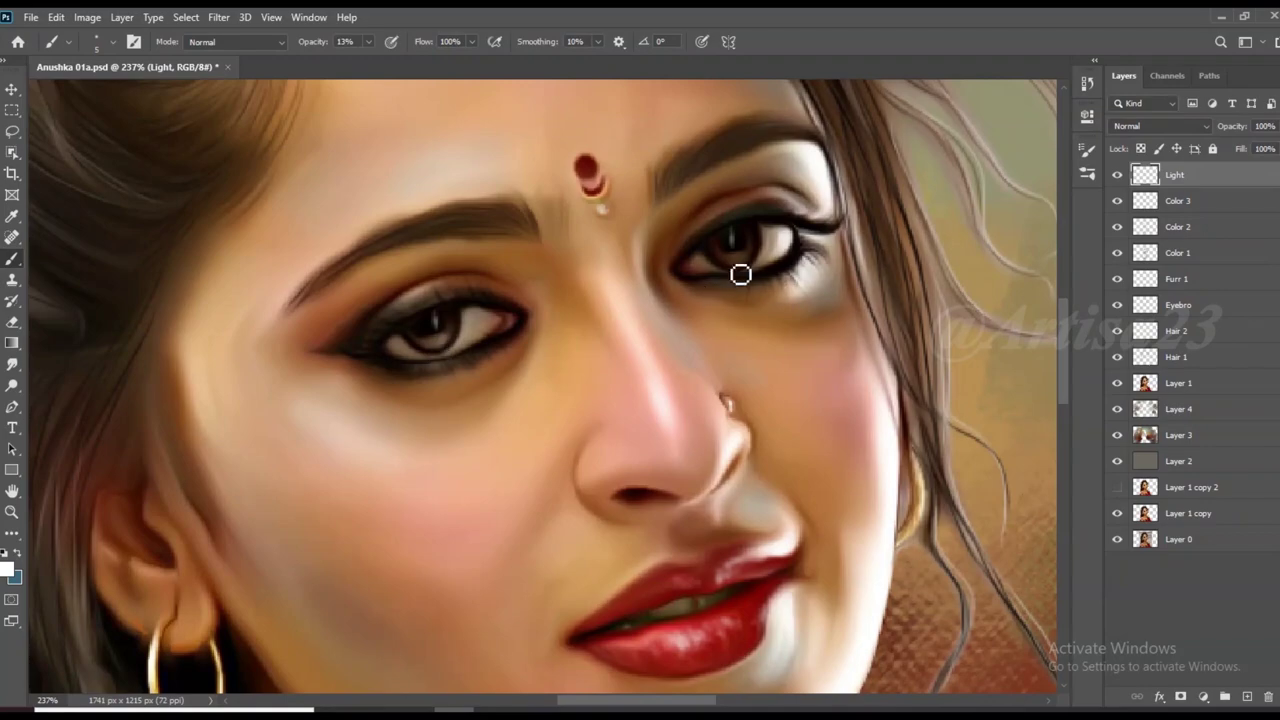
{"action": "scroll", "coordinate": [790, 373], "scroll_direction": "up", "scroll_amount": 3}
Sample skin, dark-brown and tan tones near the eye and blend soft face highlights
{"action": "left_click", "coordinate": [337, 331], "text": "alt"}
{"action": "scroll", "coordinate": [835, 203], "scroll_direction": "up", "scroll_amount": 1}
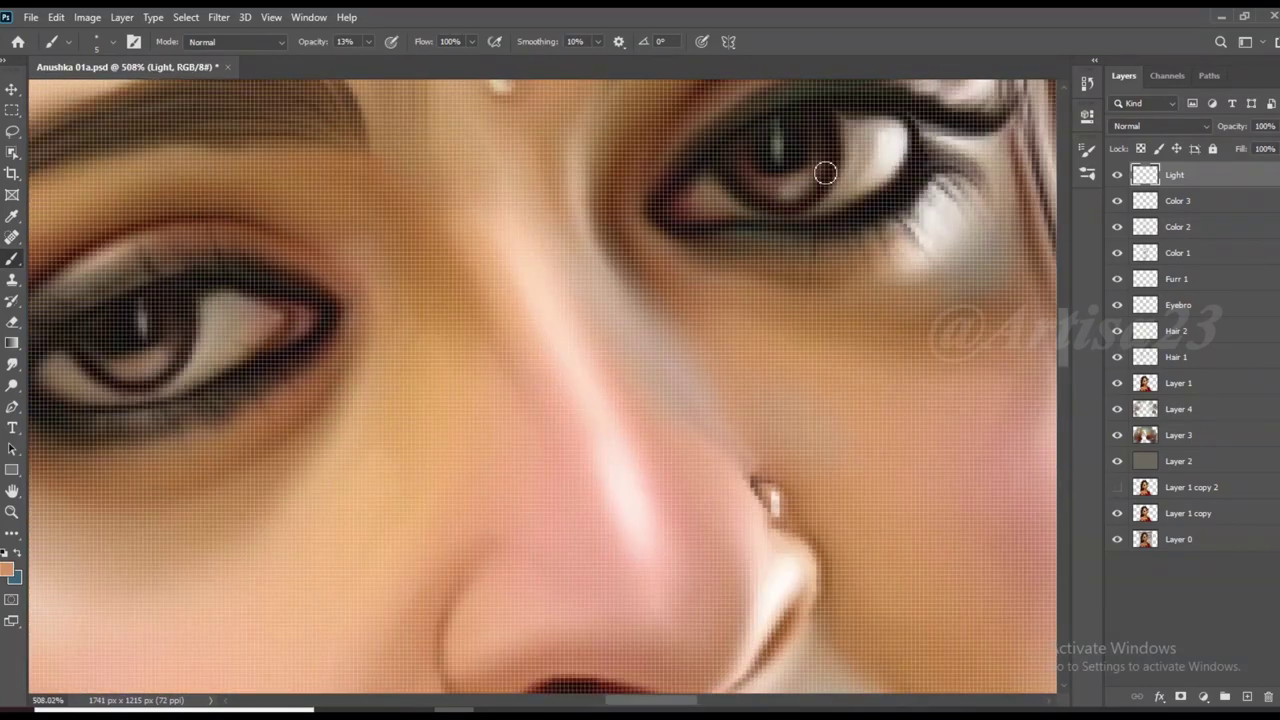
{"action": "scroll", "coordinate": [425, 300], "scroll_direction": "down", "scroll_amount": 1}
{"action": "left_click", "coordinate": [406, 306], "text": "alt"}
{"action": "scroll", "coordinate": [406, 306], "scroll_direction": "up", "scroll_amount": 3}
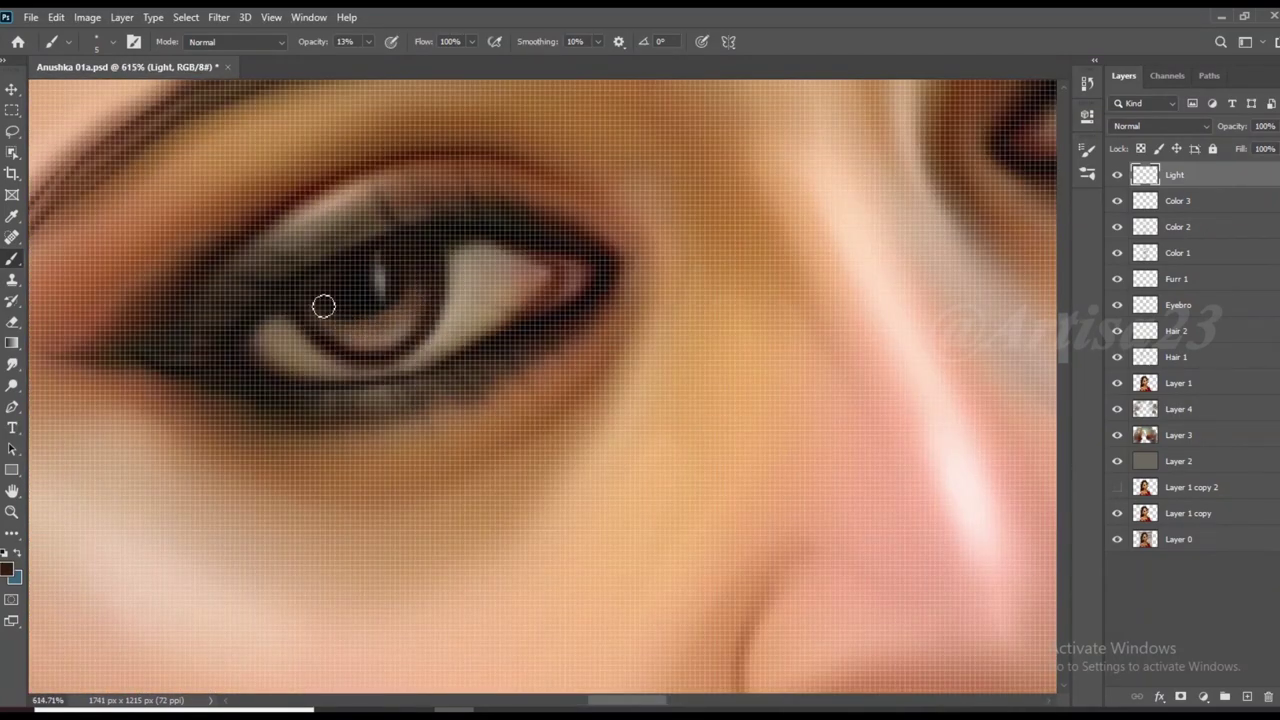
{"action": "left_click", "coordinate": [346, 325], "text": "alt"}
{"action": "scroll", "coordinate": [346, 325], "scroll_direction": "down", "scroll_amount": 5}
{"action": "scroll", "coordinate": [543, 374], "scroll_direction": "up", "scroll_amount": 1}
{"action": "scroll", "coordinate": [543, 374], "scroll_direction": "up", "scroll_amount": 3}
{"action": "scroll", "coordinate": [473, 233], "scroll_direction": "up", "scroll_amount": 1}
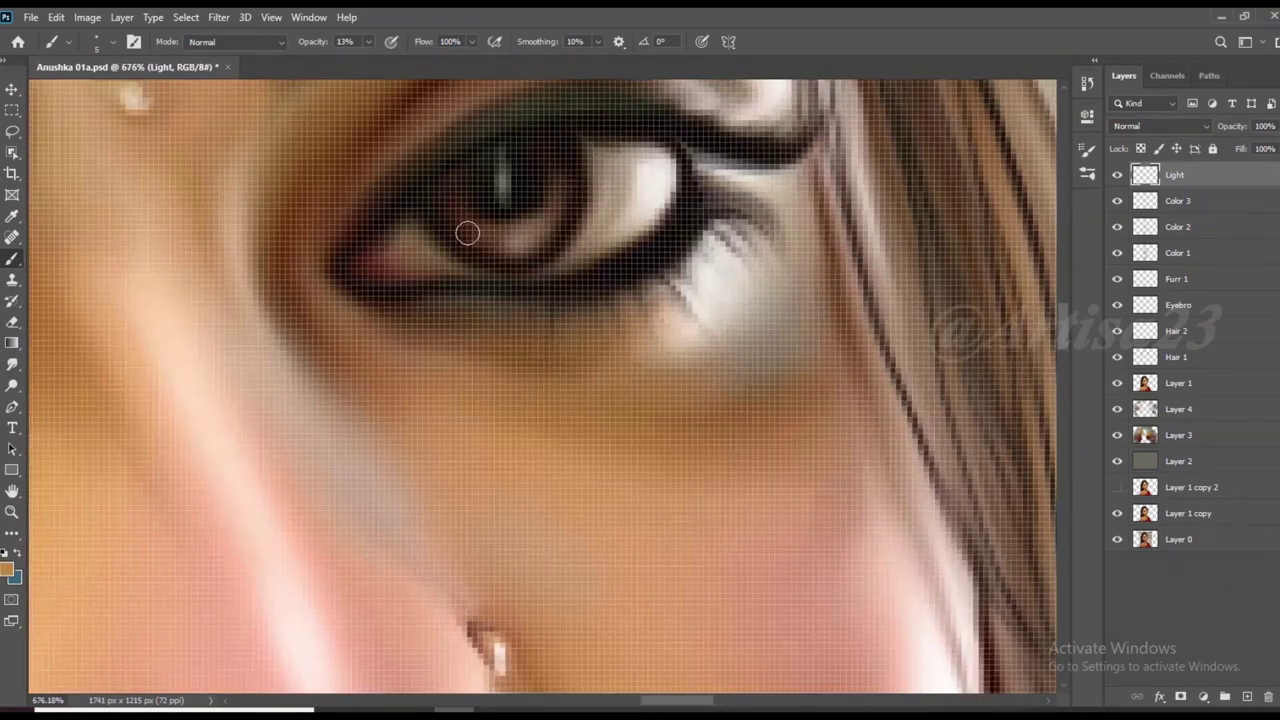
Refine the highlights around the nose and save the painting
{"action": "scroll", "coordinate": [564, 161], "scroll_direction": "down", "scroll_amount": 5}
{"action": "scroll", "coordinate": [234, 294], "scroll_direction": "up", "scroll_amount": 2}
{"action": "scroll", "coordinate": [639, 316], "scroll_direction": "down", "scroll_amount": 3}
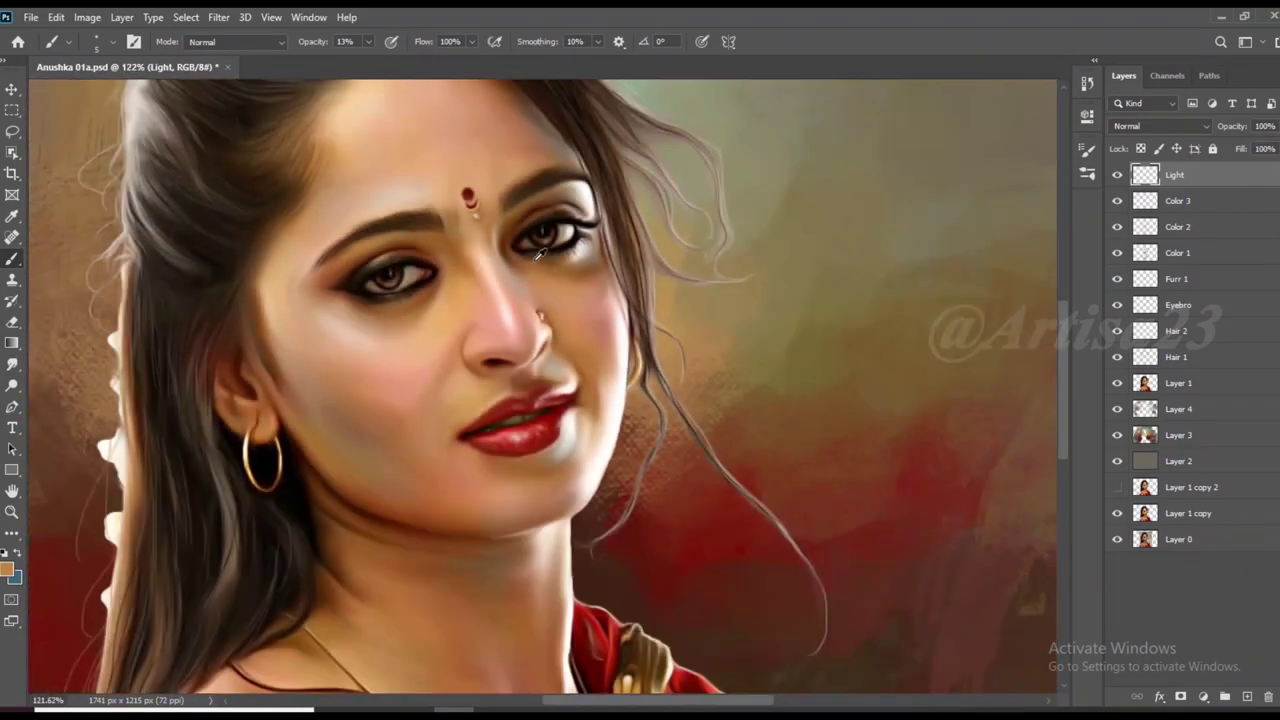
{"action": "key", "text": "ctrl+s"}
{"action": "scroll", "coordinate": [639, 316], "scroll_direction": "up", "scroll_amount": 2}
Set white as the painting colour and add bright highlights on the eyes and nose
{"action": "key", "text": "i"}
{"action": "left_click", "coordinate": [7, 570]}
{"action": "left_click", "coordinate": [210, 155]}
{"action": "left_click", "coordinate": [578, 146]}
{"action": "key", "text": "b"}
{"action": "scroll", "coordinate": [592, 157], "scroll_direction": "down", "scroll_amount": 2}
{"action": "scroll", "coordinate": [546, 194], "scroll_direction": "up", "scroll_amount": 5}
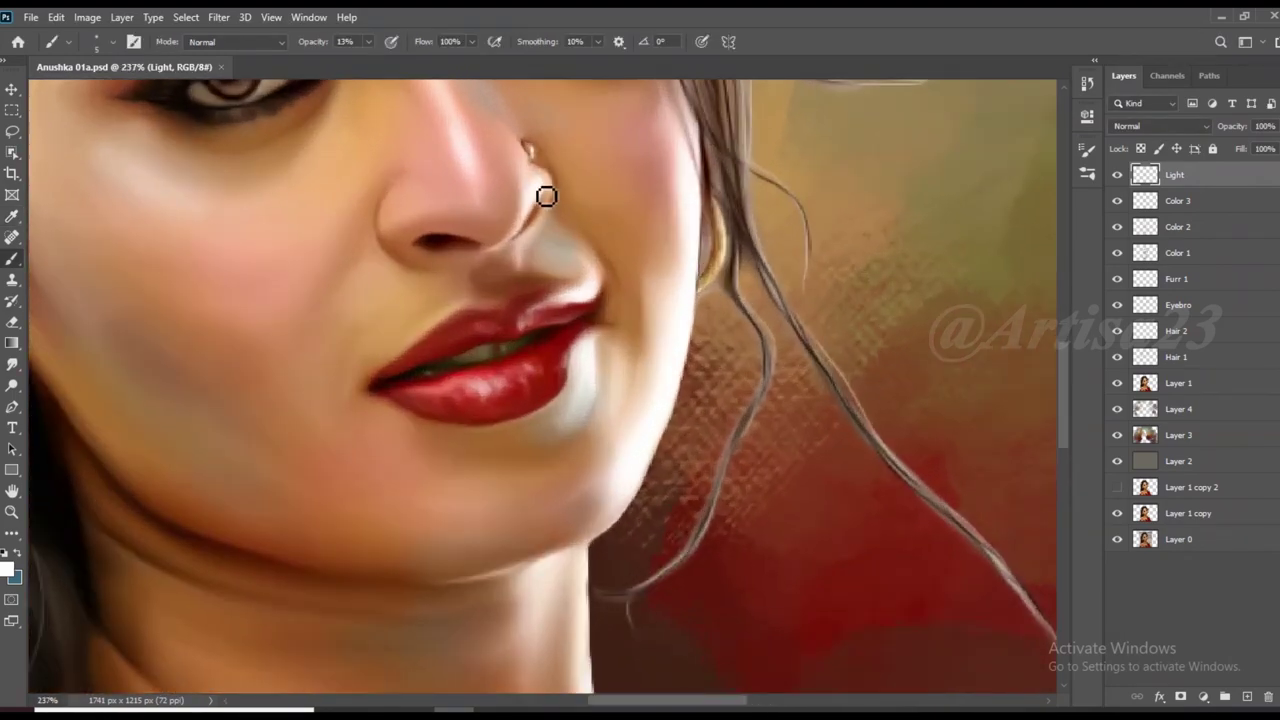
{"action": "scroll", "coordinate": [555, 150], "scroll_direction": "up", "scroll_amount": 1}
{"action": "scroll", "coordinate": [529, 186], "scroll_direction": "down", "scroll_amount": 4}
{"action": "scroll", "coordinate": [600, 446], "scroll_direction": "down", "scroll_amount": 1}
{"action": "scroll", "coordinate": [517, 424], "scroll_direction": "up", "scroll_amount": 5}
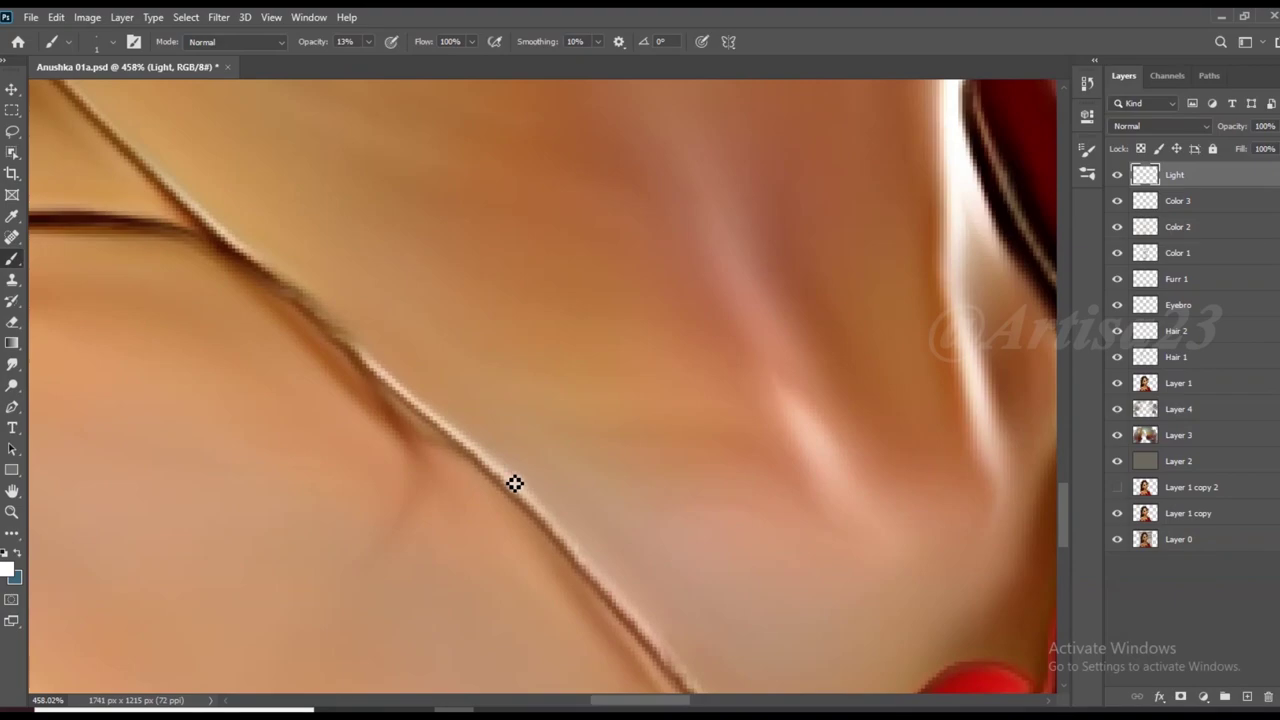
Raise brush opacity to 34%, paint soft neck highlights, and save the painting
{"action": "left_click_drag", "start_coordinate": [374, 58], "coordinate": [390, 58]}
{"action": "scroll", "coordinate": [506, 481], "scroll_direction": "up", "scroll_amount": 1}
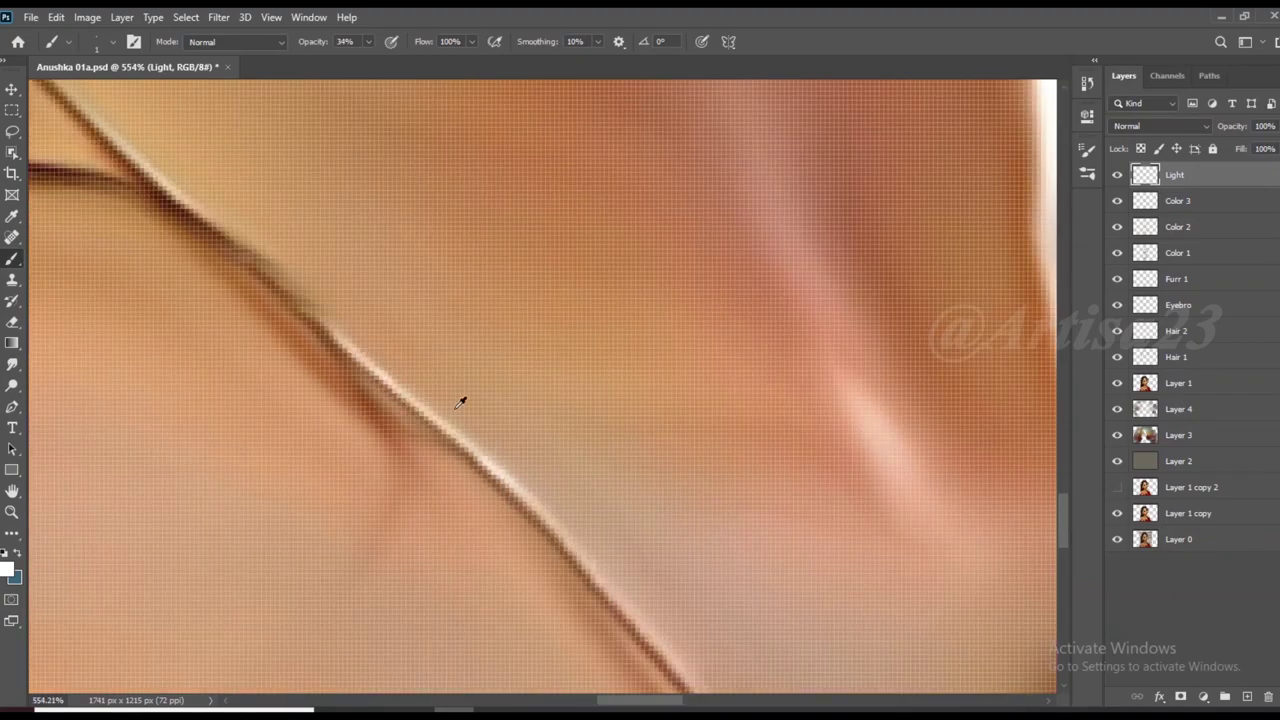
{"action": "scroll", "coordinate": [461, 402], "scroll_direction": "down", "scroll_amount": 2}
{"action": "scroll", "coordinate": [534, 491], "scroll_direction": "down", "scroll_amount": 2}
{"action": "scroll", "coordinate": [534, 457], "scroll_direction": "down", "scroll_amount": 2}
{"action": "key", "text": "ctrl+s"}
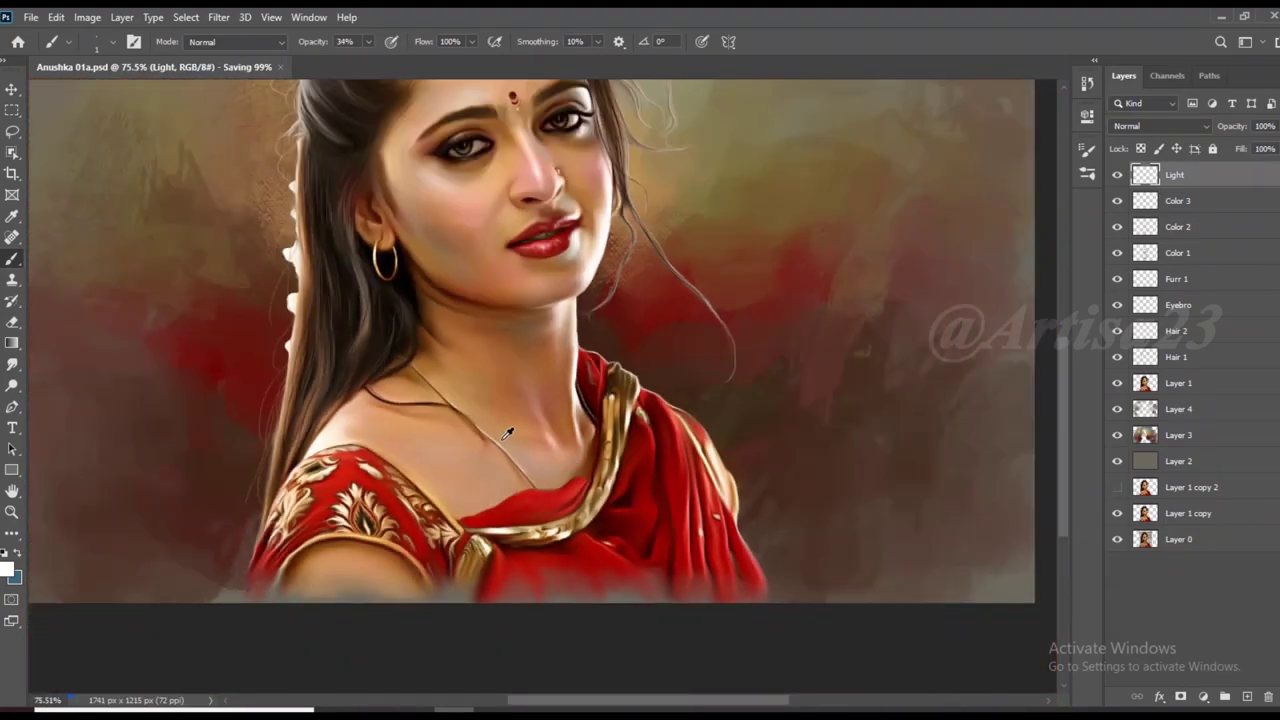
Paint soft highlights along the necklace line and collarbone
{"action": "scroll", "coordinate": [426, 500], "scroll_direction": "up", "scroll_amount": 4}
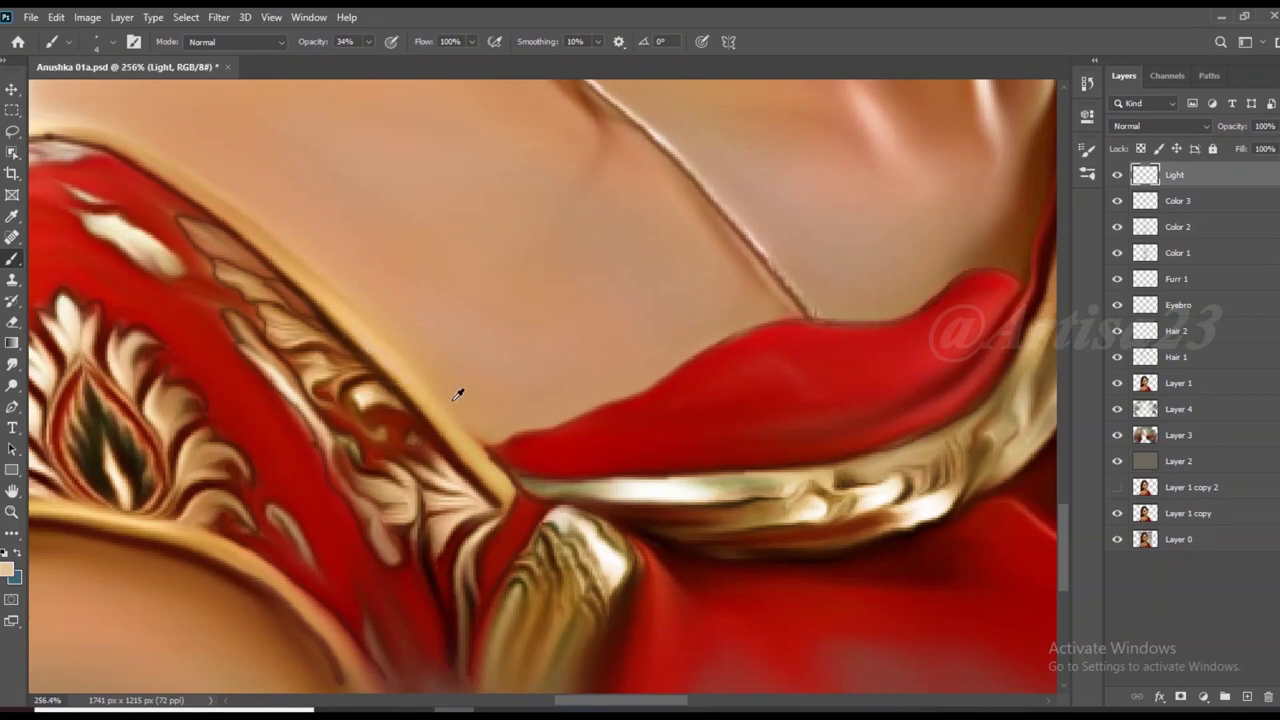
{"action": "scroll", "coordinate": [560, 430], "scroll_direction": "up", "scroll_amount": 1}
{"action": "scroll", "coordinate": [434, 437], "scroll_direction": "up", "scroll_amount": 1}
{"action": "scroll", "coordinate": [360, 366], "scroll_direction": "down", "scroll_amount": 1}
{"action": "scroll", "coordinate": [341, 316], "scroll_direction": "down", "scroll_amount": 1}
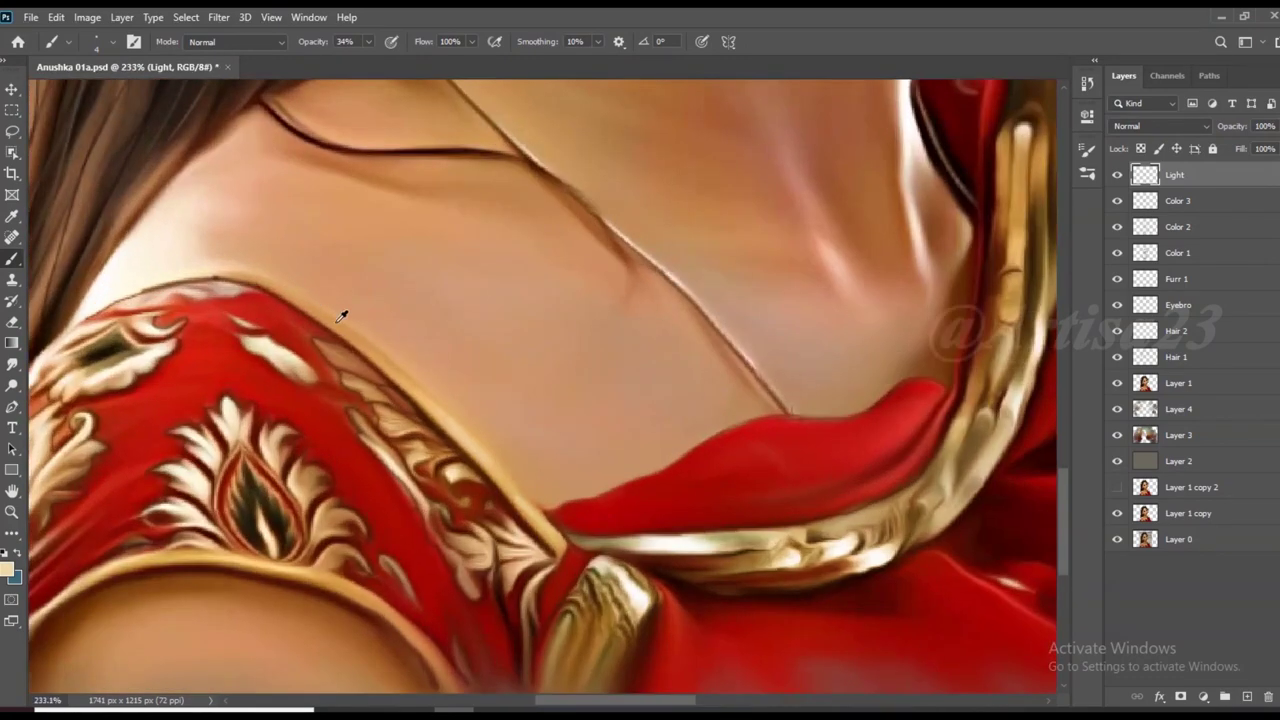
{"action": "scroll", "coordinate": [338, 446], "scroll_direction": "up", "scroll_amount": 1}
{"action": "scroll", "coordinate": [434, 475], "scroll_direction": "down", "scroll_amount": 1}
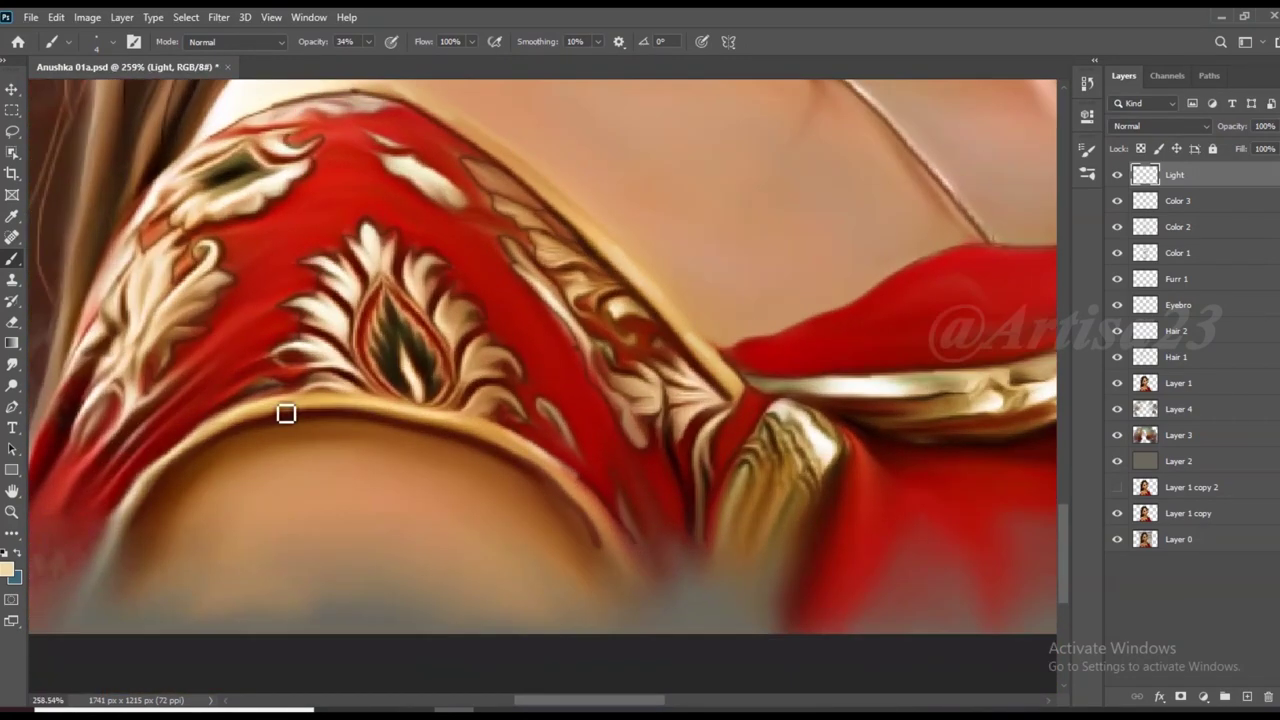
{"action": "scroll", "coordinate": [286, 414], "scroll_direction": "down", "scroll_amount": 1}
{"action": "scroll", "coordinate": [523, 457], "scroll_direction": "down", "scroll_amount": 1}
{"action": "scroll", "coordinate": [592, 489], "scroll_direction": "up", "scroll_amount": 1}
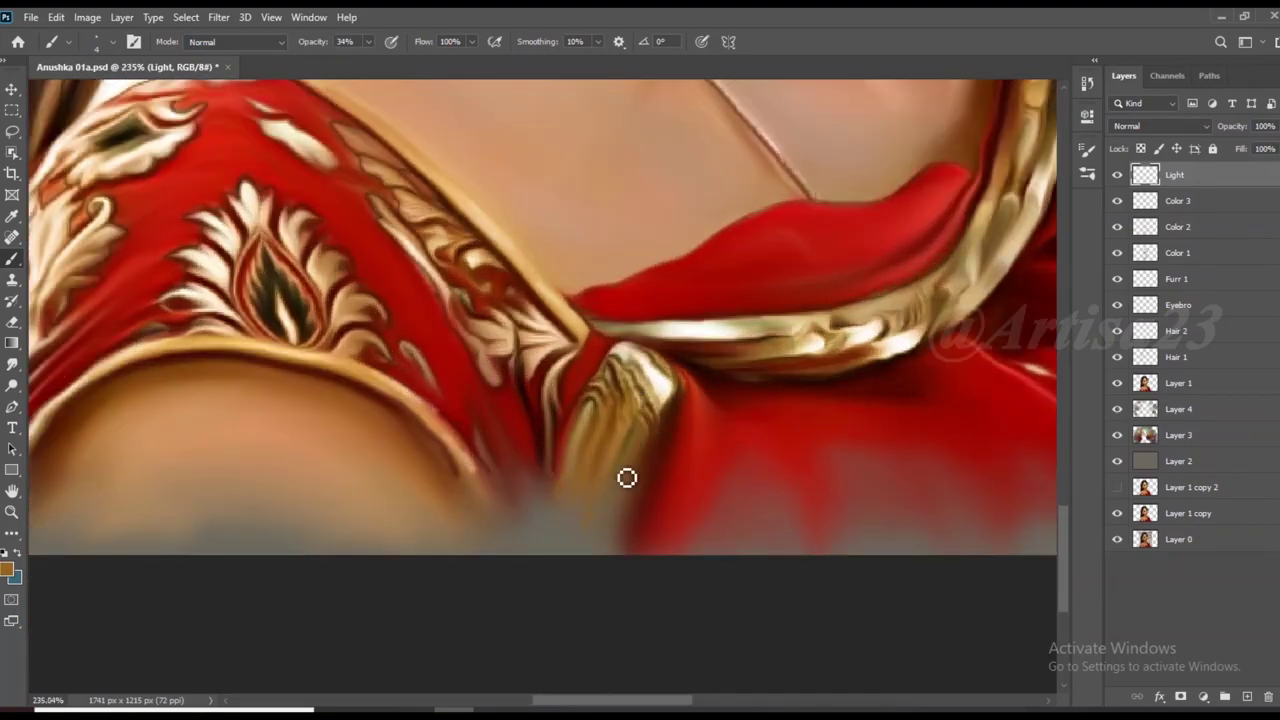
{"action": "scroll", "coordinate": [475, 538], "scroll_direction": "down", "scroll_amount": 3}
{"action": "scroll", "coordinate": [691, 368], "scroll_direction": "up", "scroll_amount": 1}
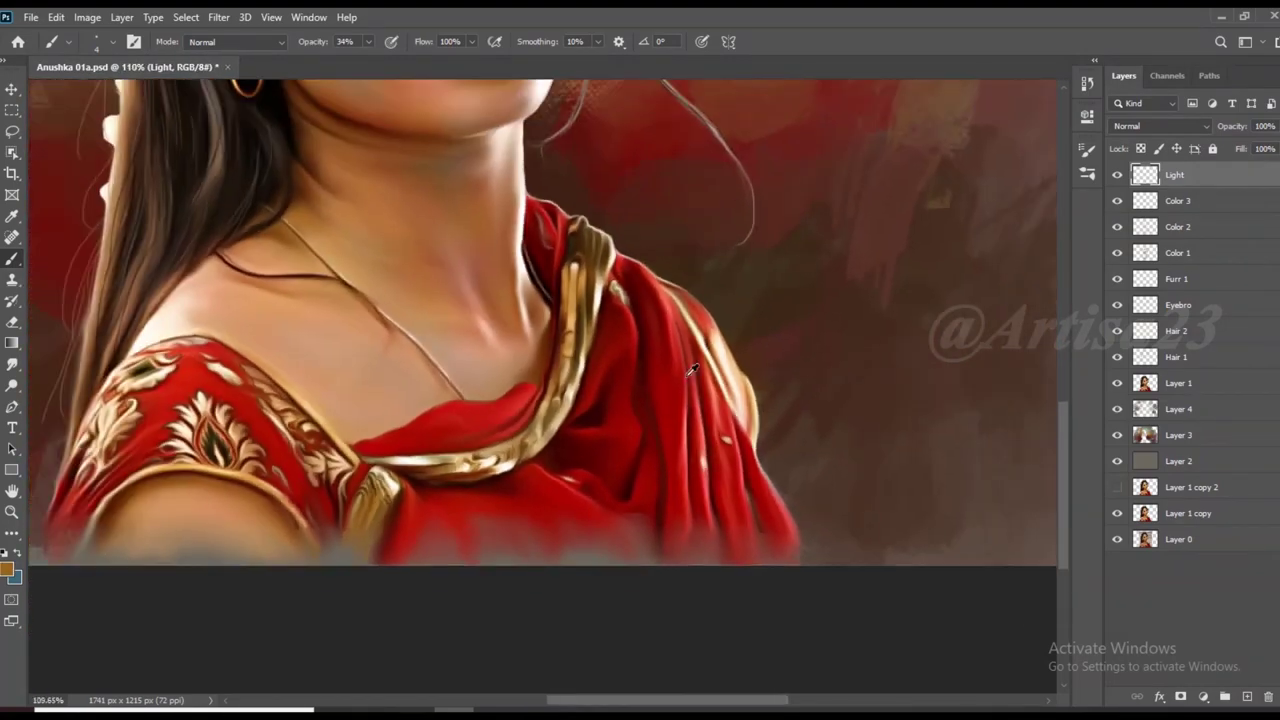
{"action": "scroll", "coordinate": [723, 337], "scroll_direction": "up", "scroll_amount": 1}
Sample a dark red-brown from the saree and refine the gold blouse trim
{"action": "left_click", "coordinate": [723, 337], "text": "alt"}
{"action": "scroll", "coordinate": [677, 389], "scroll_direction": "down", "scroll_amount": 1}
{"action": "scroll", "coordinate": [620, 385], "scroll_direction": "down", "scroll_amount": 1}
{"action": "scroll", "coordinate": [583, 383], "scroll_direction": "up", "scroll_amount": 1}
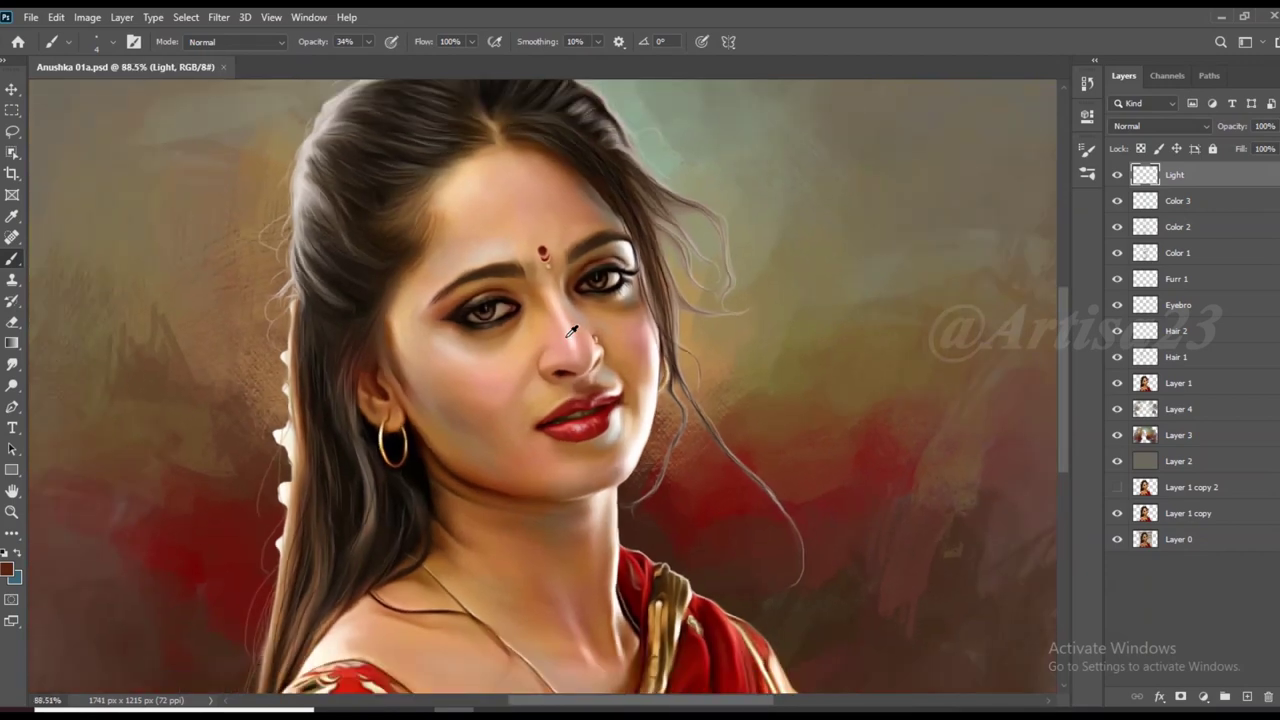
{"action": "scroll", "coordinate": [583, 383], "scroll_direction": "down", "scroll_amount": 2}
{"action": "scroll", "coordinate": [583, 383], "scroll_direction": "up", "scroll_amount": 1}
{"action": "scroll", "coordinate": [583, 383], "scroll_direction": "up", "scroll_amount": 1}
{"action": "scroll", "coordinate": [583, 383], "scroll_direction": "down", "scroll_amount": 2}
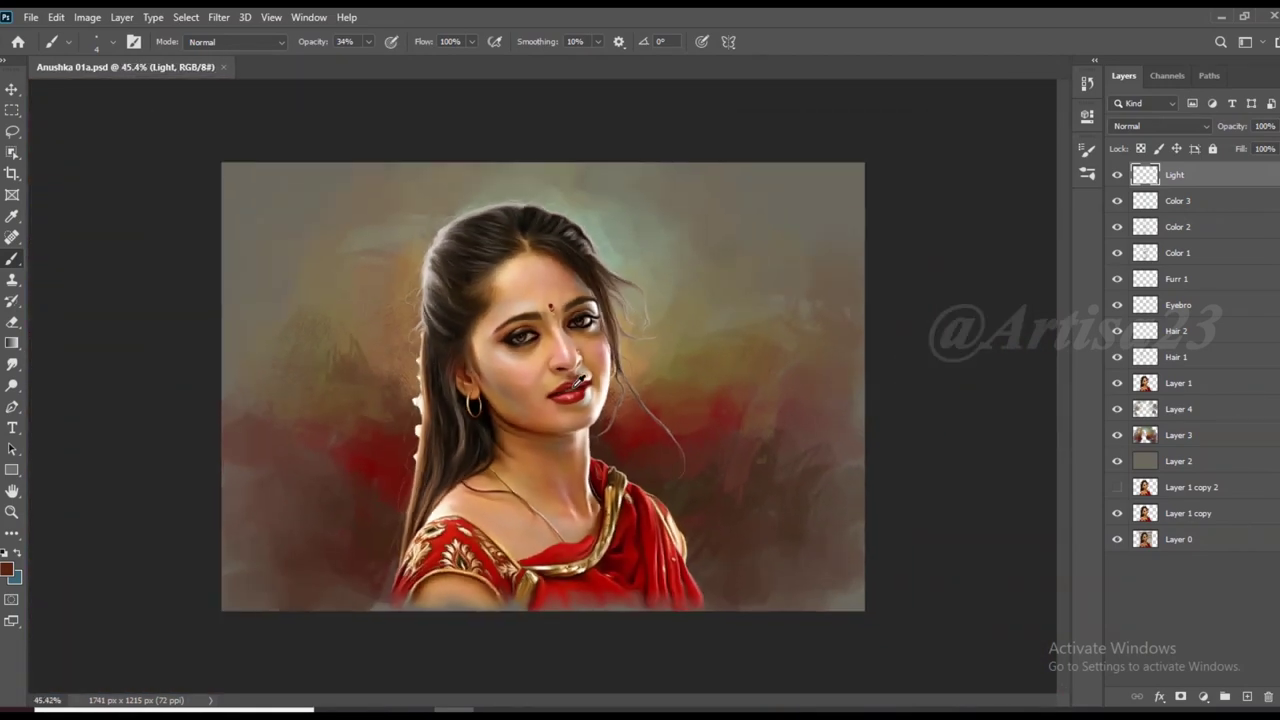
{"action": "scroll", "coordinate": [583, 383], "scroll_direction": "up", "scroll_amount": 1}
Hide and re-show the Light layer to compare the highlights
{"action": "left_click", "coordinate": [1118, 175]}
{"action": "left_click", "coordinate": [1118, 175]}
{"action": "scroll", "coordinate": [552, 358], "scroll_direction": "up", "scroll_amount": 3}
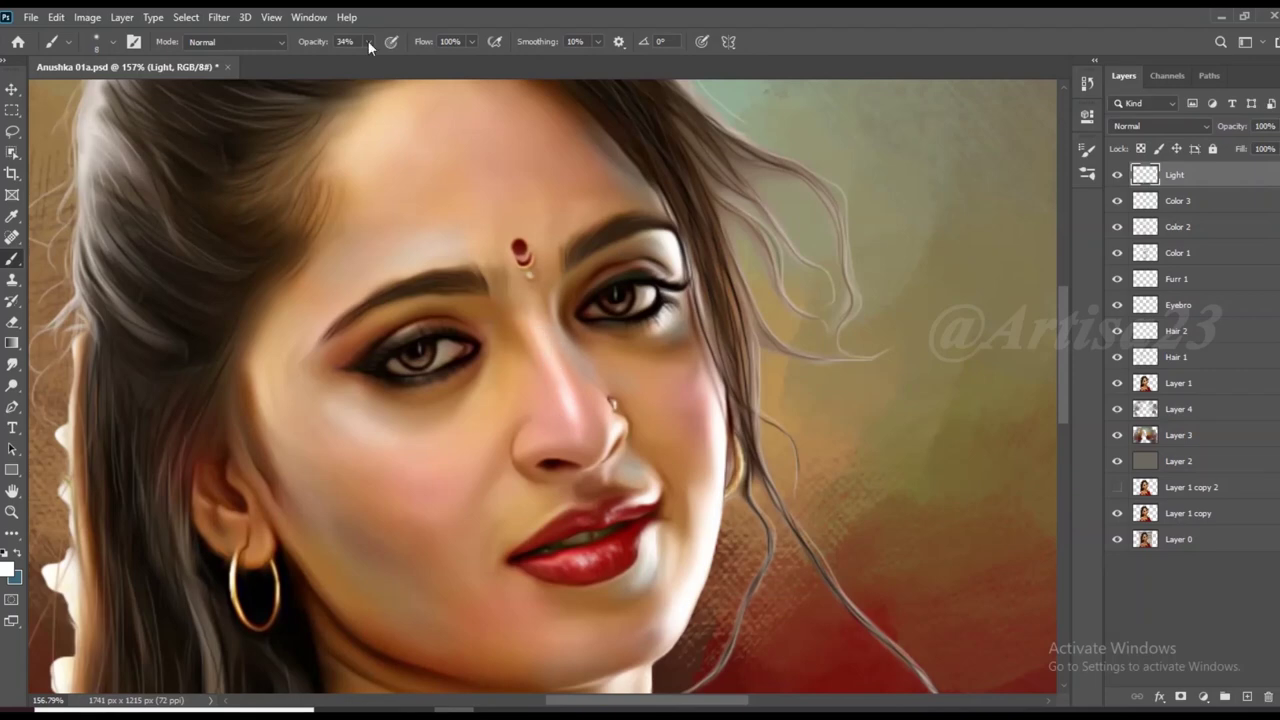
Lower brush opacity to 21% and paint small white highlights on the lips
{"action": "left_click_drag", "start_coordinate": [370, 41], "coordinate": [357, 41]}
{"action": "scroll", "coordinate": [523, 309], "scroll_direction": "down", "scroll_amount": 1}
{"action": "scroll", "coordinate": [523, 309], "scroll_direction": "down", "scroll_amount": 1}
{"action": "scroll", "coordinate": [560, 330], "scroll_direction": "down", "scroll_amount": 2}
{"action": "scroll", "coordinate": [620, 352], "scroll_direction": "up", "scroll_amount": 2}
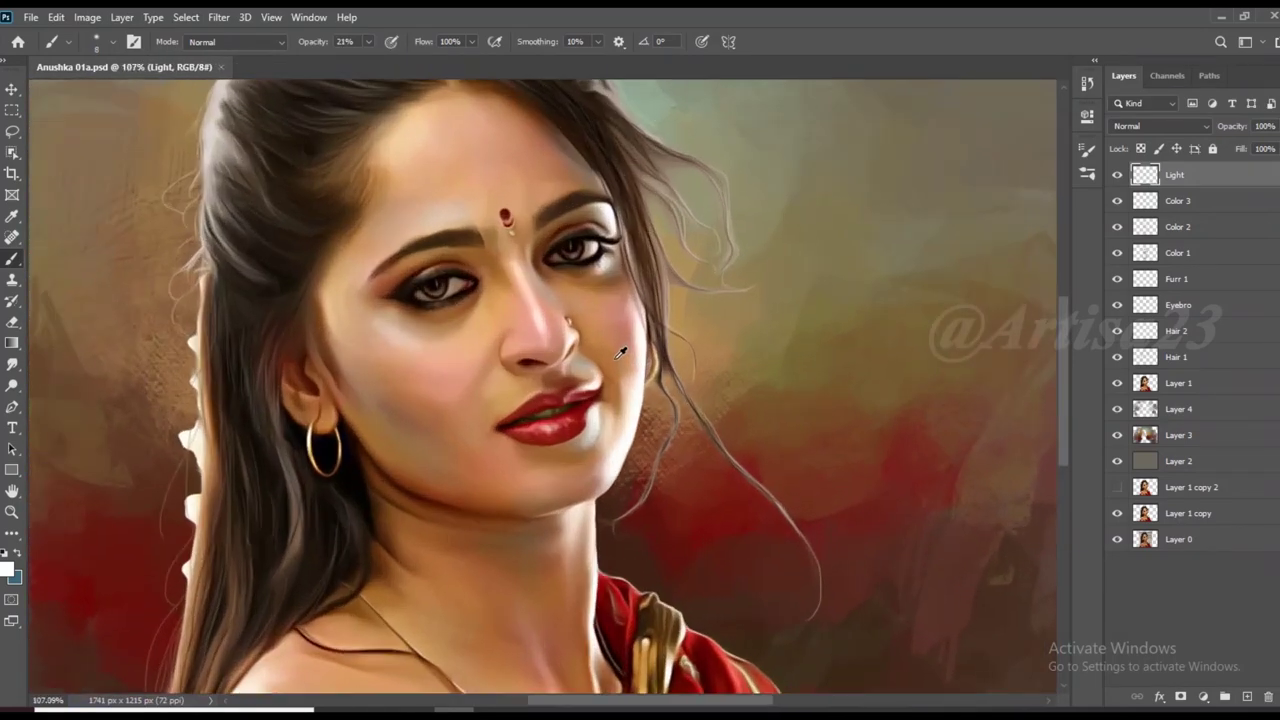
{"action": "scroll", "coordinate": [555, 392], "scroll_direction": "up", "scroll_amount": 3}
{"action": "scroll", "coordinate": [531, 401], "scroll_direction": "up", "scroll_amount": 1}
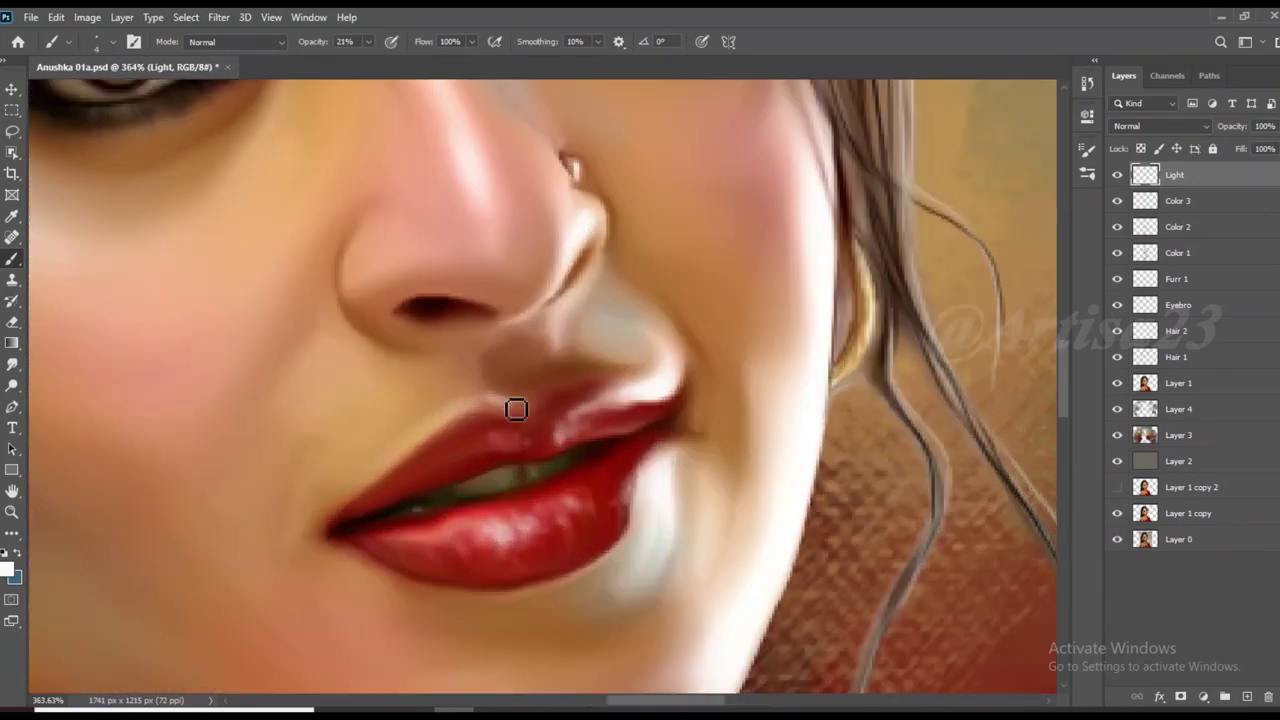
{"action": "scroll", "coordinate": [617, 374], "scroll_direction": "up", "scroll_amount": 1}
{"action": "scroll", "coordinate": [493, 397], "scroll_direction": "up", "scroll_amount": 1}
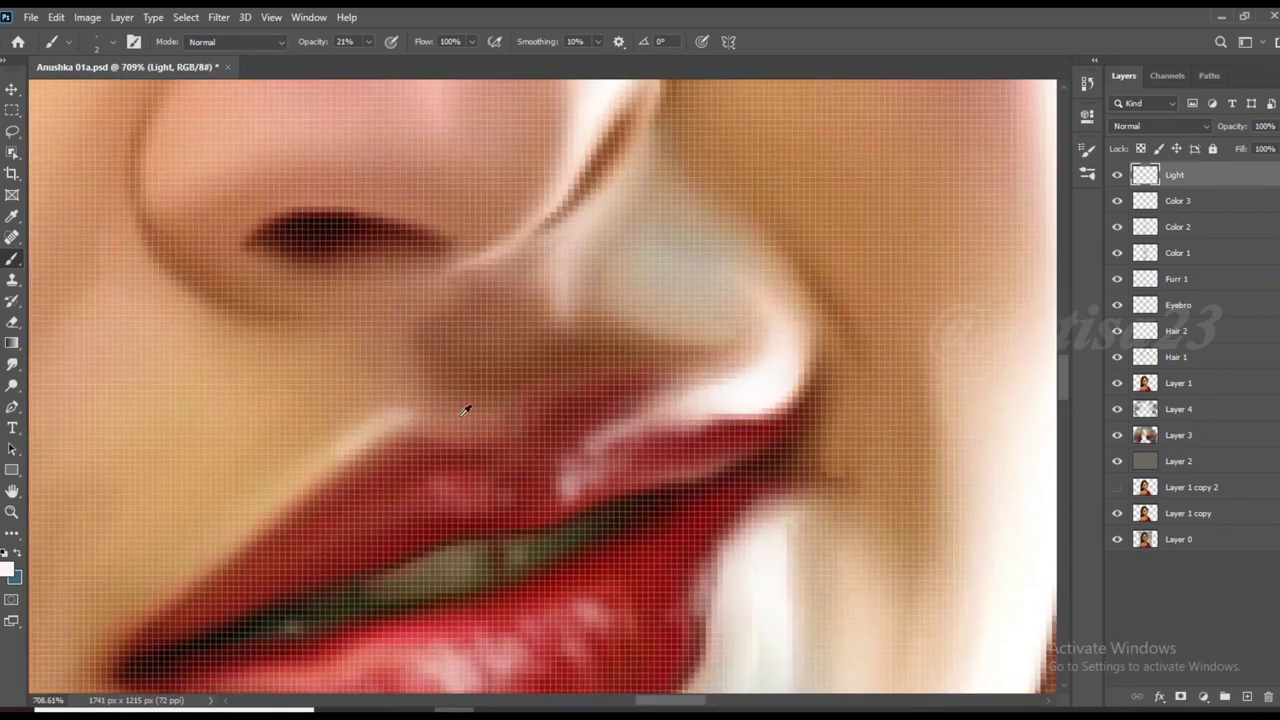
{"action": "scroll", "coordinate": [637, 371], "scroll_direction": "down", "scroll_amount": 2}
{"action": "scroll", "coordinate": [637, 371], "scroll_direction": "down", "scroll_amount": 2}
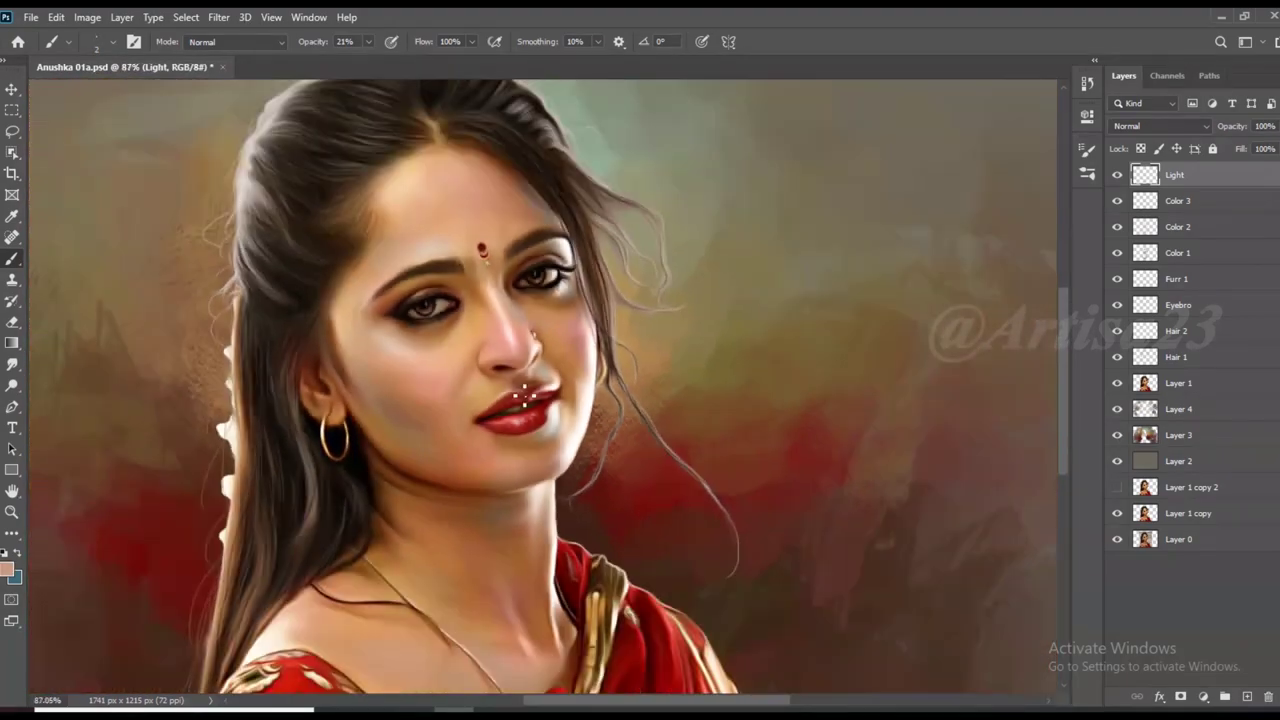
{"action": "scroll", "coordinate": [600, 390], "scroll_direction": "up", "scroll_amount": 1}
{"action": "scroll", "coordinate": [573, 404], "scroll_direction": "up", "scroll_amount": 2}
Brighten the chin below the lips with soft white highlights, then select Layer 1
{"action": "scroll", "coordinate": [500, 440], "scroll_direction": "up", "scroll_amount": 1}
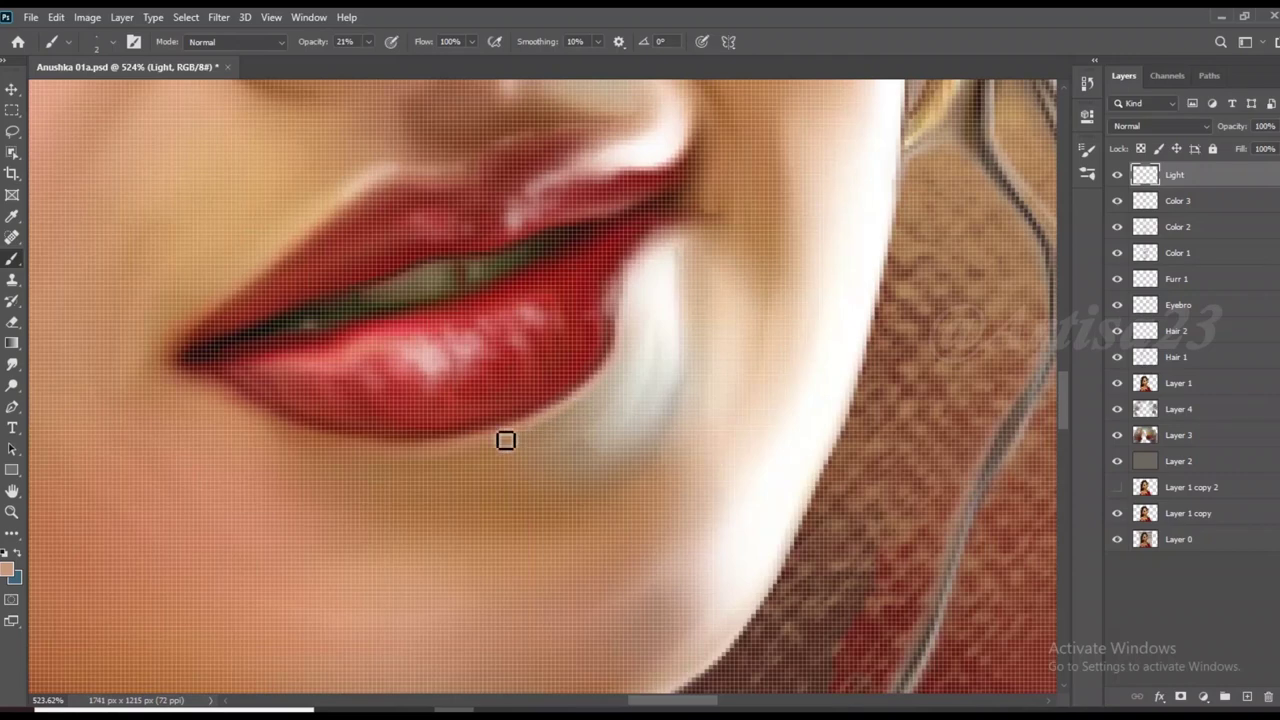
{"action": "scroll", "coordinate": [563, 297], "scroll_direction": "down", "scroll_amount": 1}
{"action": "scroll", "coordinate": [563, 297], "scroll_direction": "down", "scroll_amount": 2}
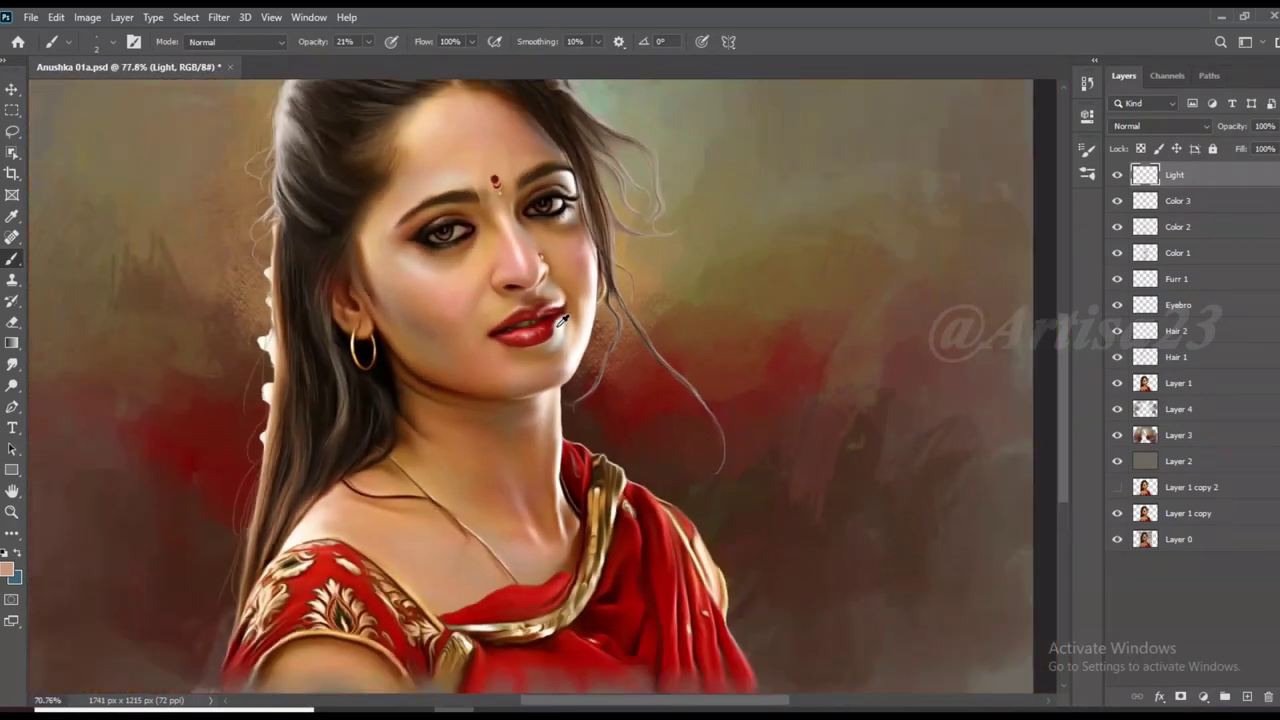
{"action": "scroll", "coordinate": [360, 343], "scroll_direction": "up", "scroll_amount": 2}
{"action": "scroll", "coordinate": [337, 427], "scroll_direction": "up", "scroll_amount": 1}
{"action": "scroll", "coordinate": [336, 413], "scroll_direction": "down", "scroll_amount": 2}
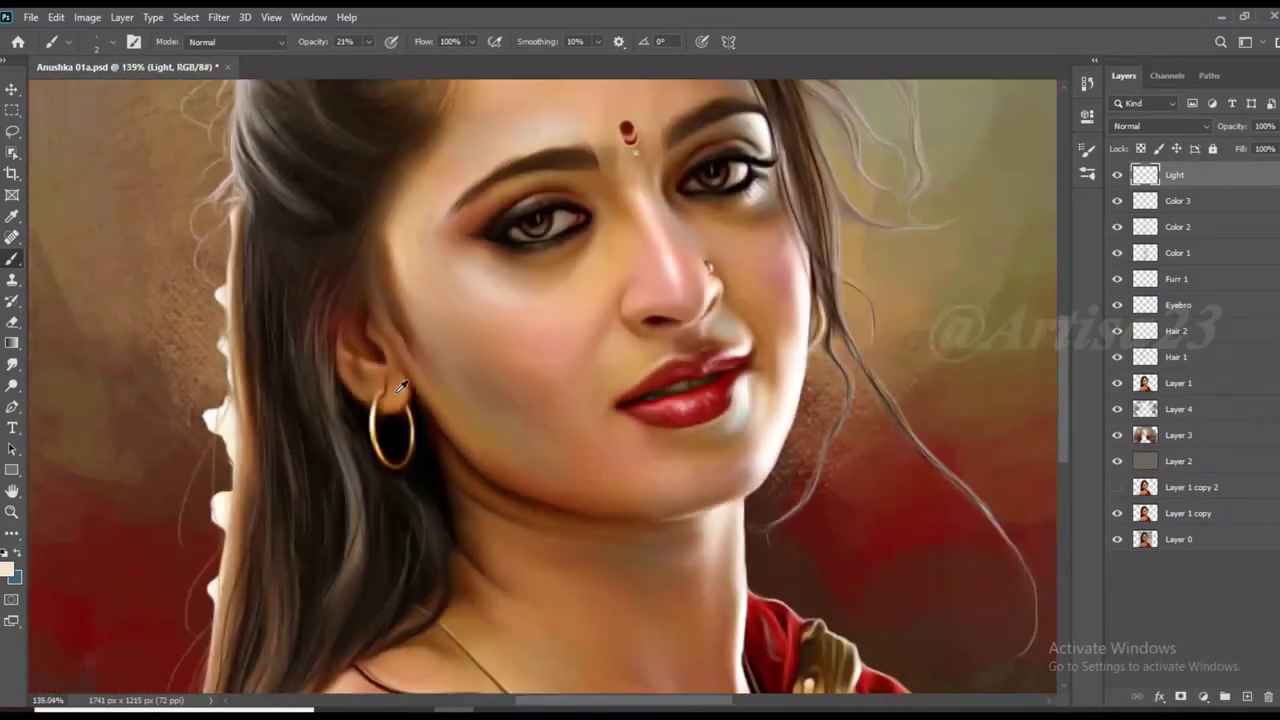
{"action": "scroll", "coordinate": [450, 440], "scroll_direction": "down", "scroll_amount": 2}
{"action": "scroll", "coordinate": [600, 460], "scroll_direction": "down", "scroll_amount": 1}
{"action": "scroll", "coordinate": [661, 478], "scroll_direction": "up", "scroll_amount": 1}
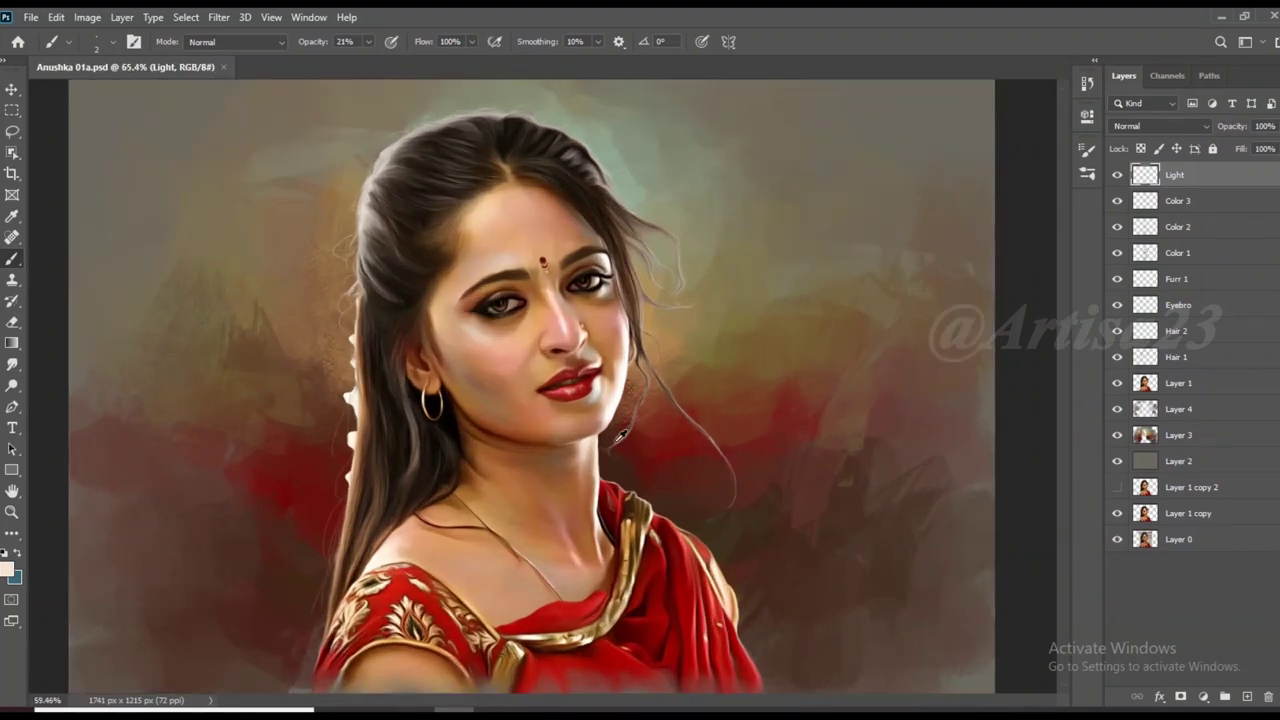
{"action": "scroll", "coordinate": [661, 478], "scroll_direction": "down", "scroll_amount": 2}
{"action": "left_click", "coordinate": [1178, 383]}
Smudge the paint on Layer 1 so the saree's lower edge fades softly
{"action": "key", "text": "r"}
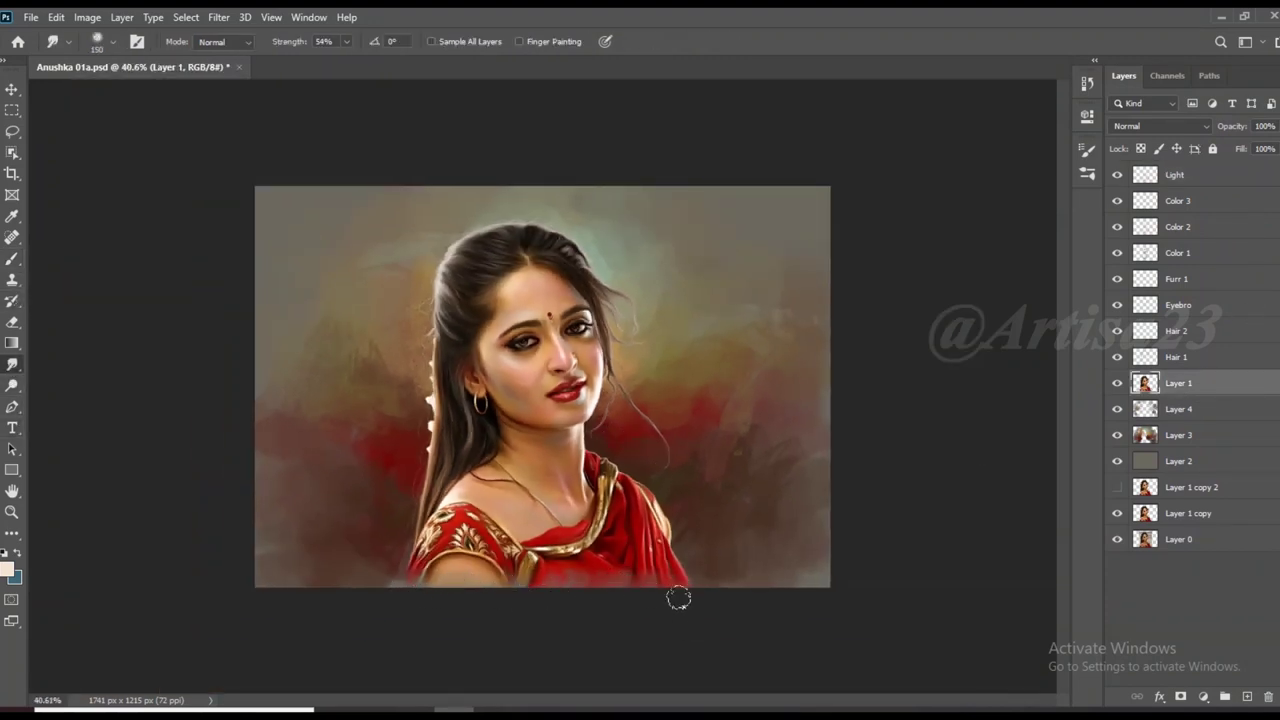
{"action": "scroll", "coordinate": [654, 393], "scroll_direction": "up", "scroll_amount": 1}
{"action": "scroll", "coordinate": [654, 390], "scroll_direction": "down", "scroll_amount": 1}
{"action": "scroll", "coordinate": [655, 375], "scroll_direction": "up", "scroll_amount": 1}
{"action": "scroll", "coordinate": [657, 363], "scroll_direction": "down", "scroll_amount": 1}
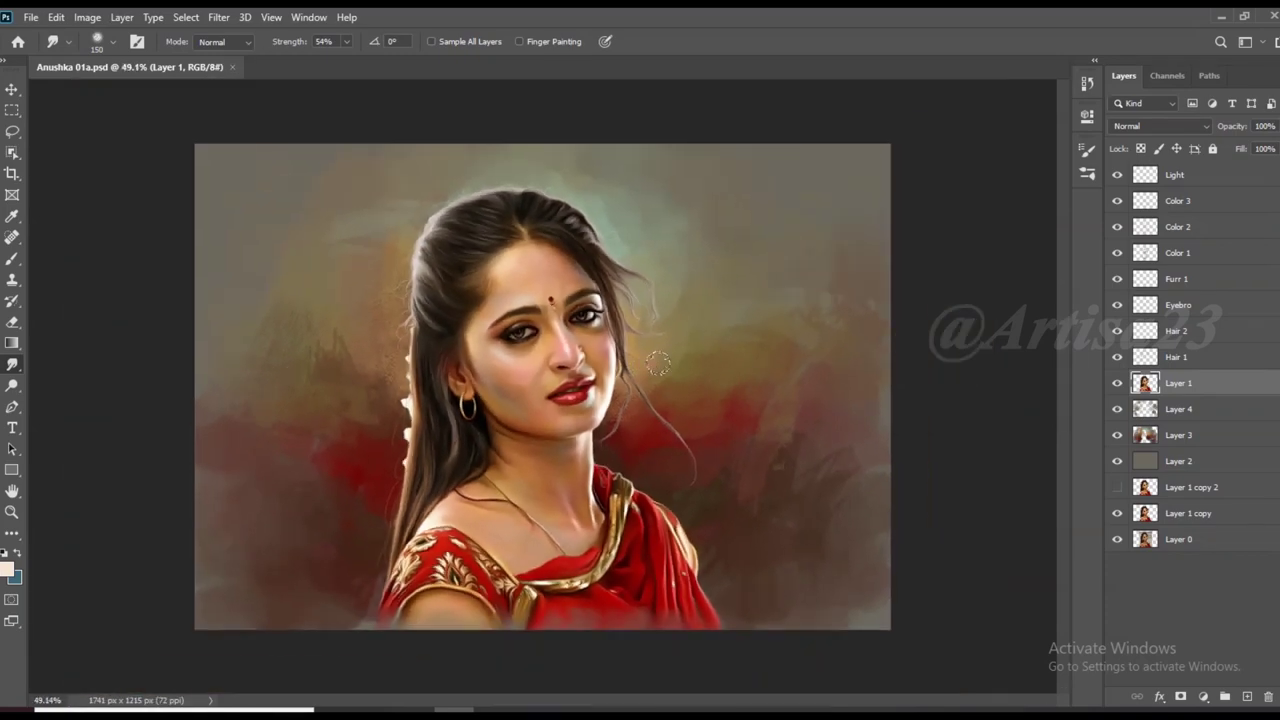
Switch to the Move tool and view the finished red-saree portrait
{"action": "key", "text": "v"}
{"action": "scroll", "coordinate": [690, 315], "scroll_direction": "up", "scroll_amount": 1}
{"action": "scroll", "coordinate": [669, 323], "scroll_direction": "up", "scroll_amount": 1}
{"action": "scroll", "coordinate": [668, 325], "scroll_direction": "down", "scroll_amount": 2}
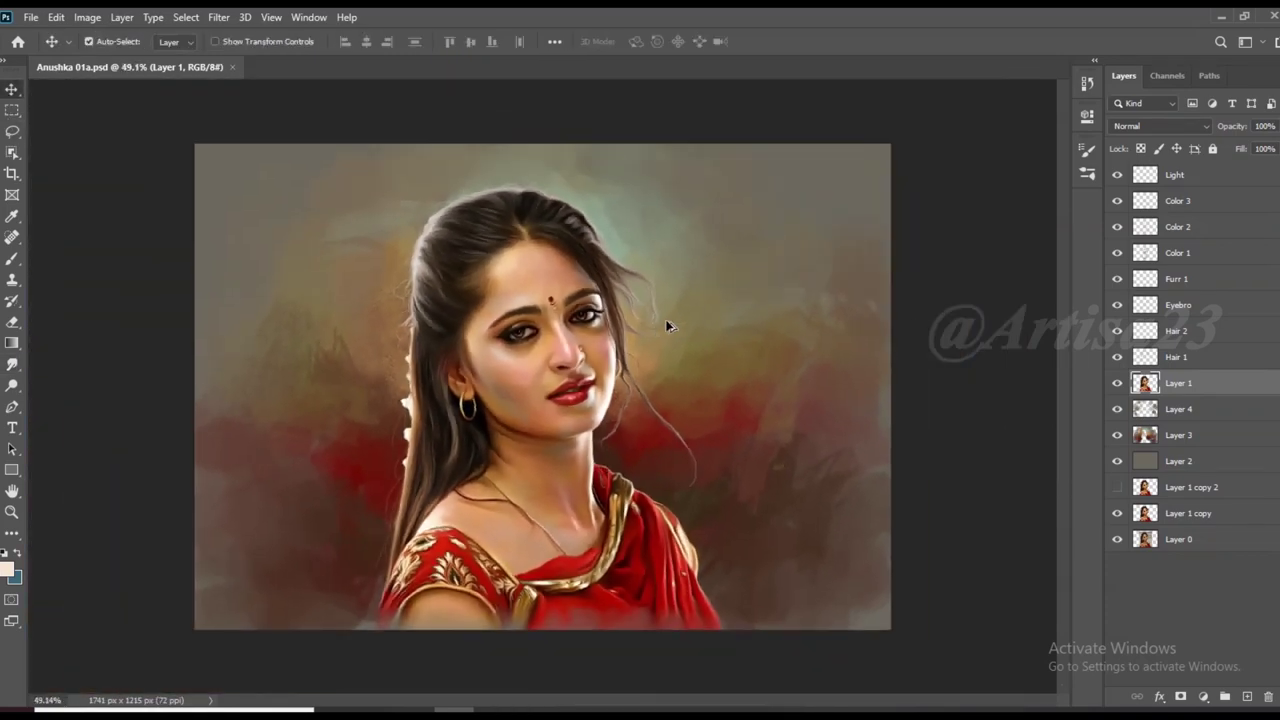